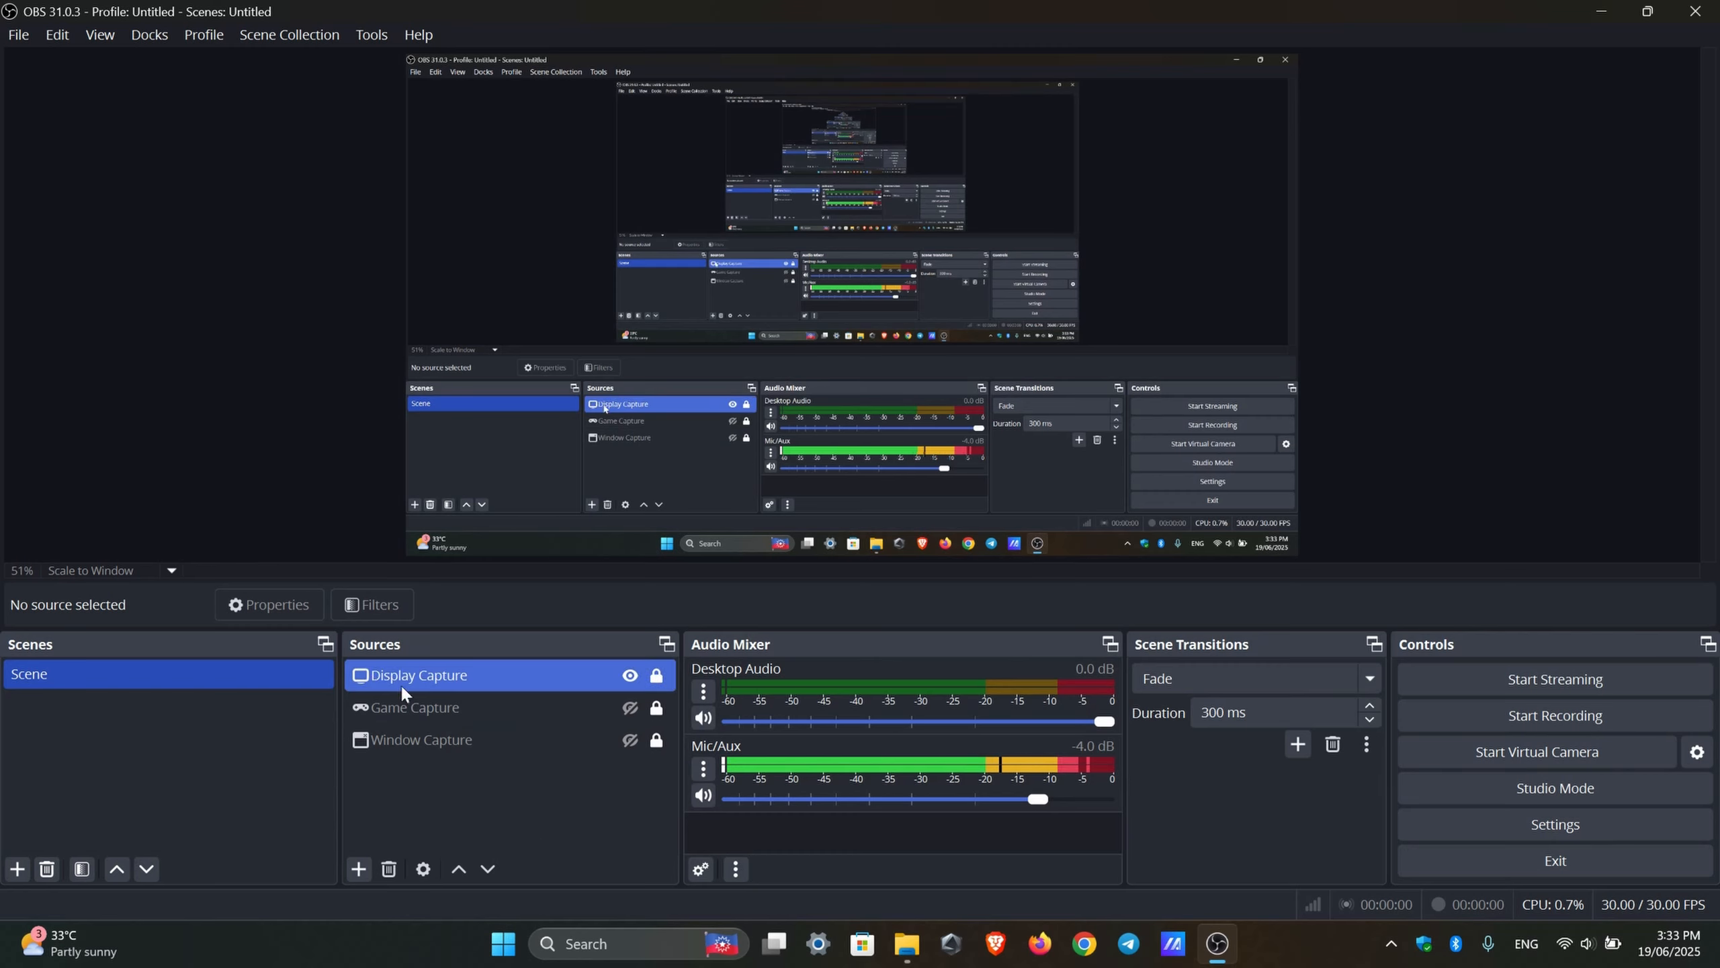
Step: Review the source types that can be added and the monitors available to the Display Capture source
{"action": "left_click", "coordinate": [360, 869]}
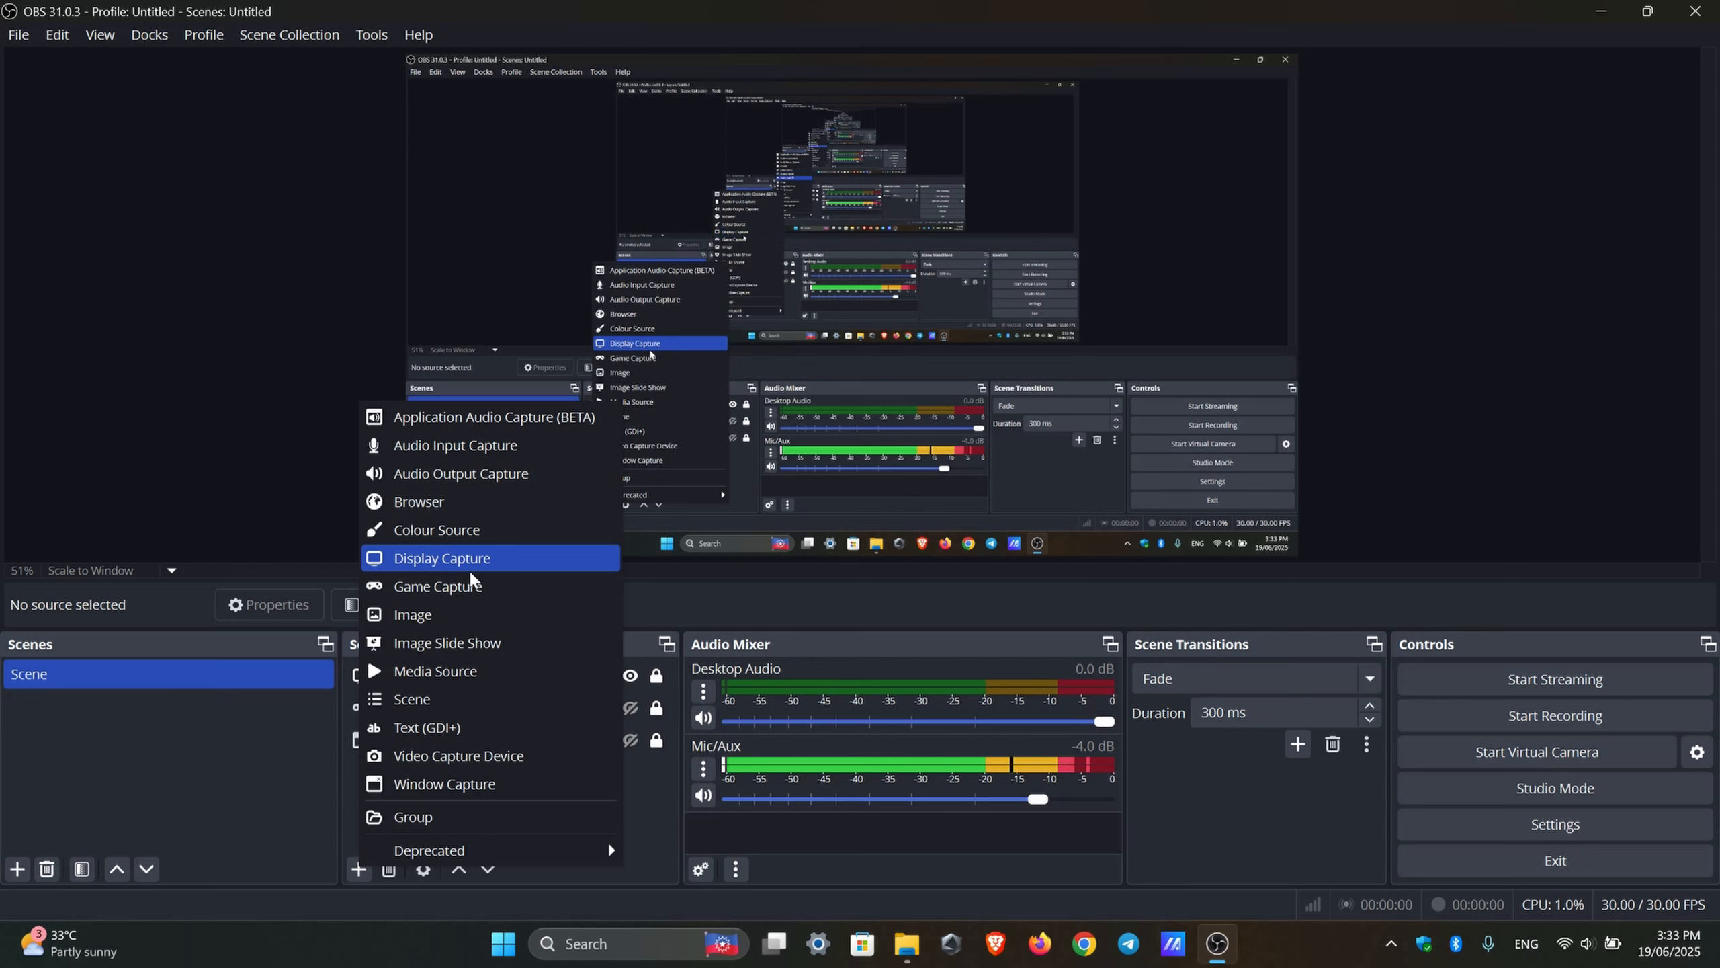
{"action": "left_click", "coordinate": [640, 775]}
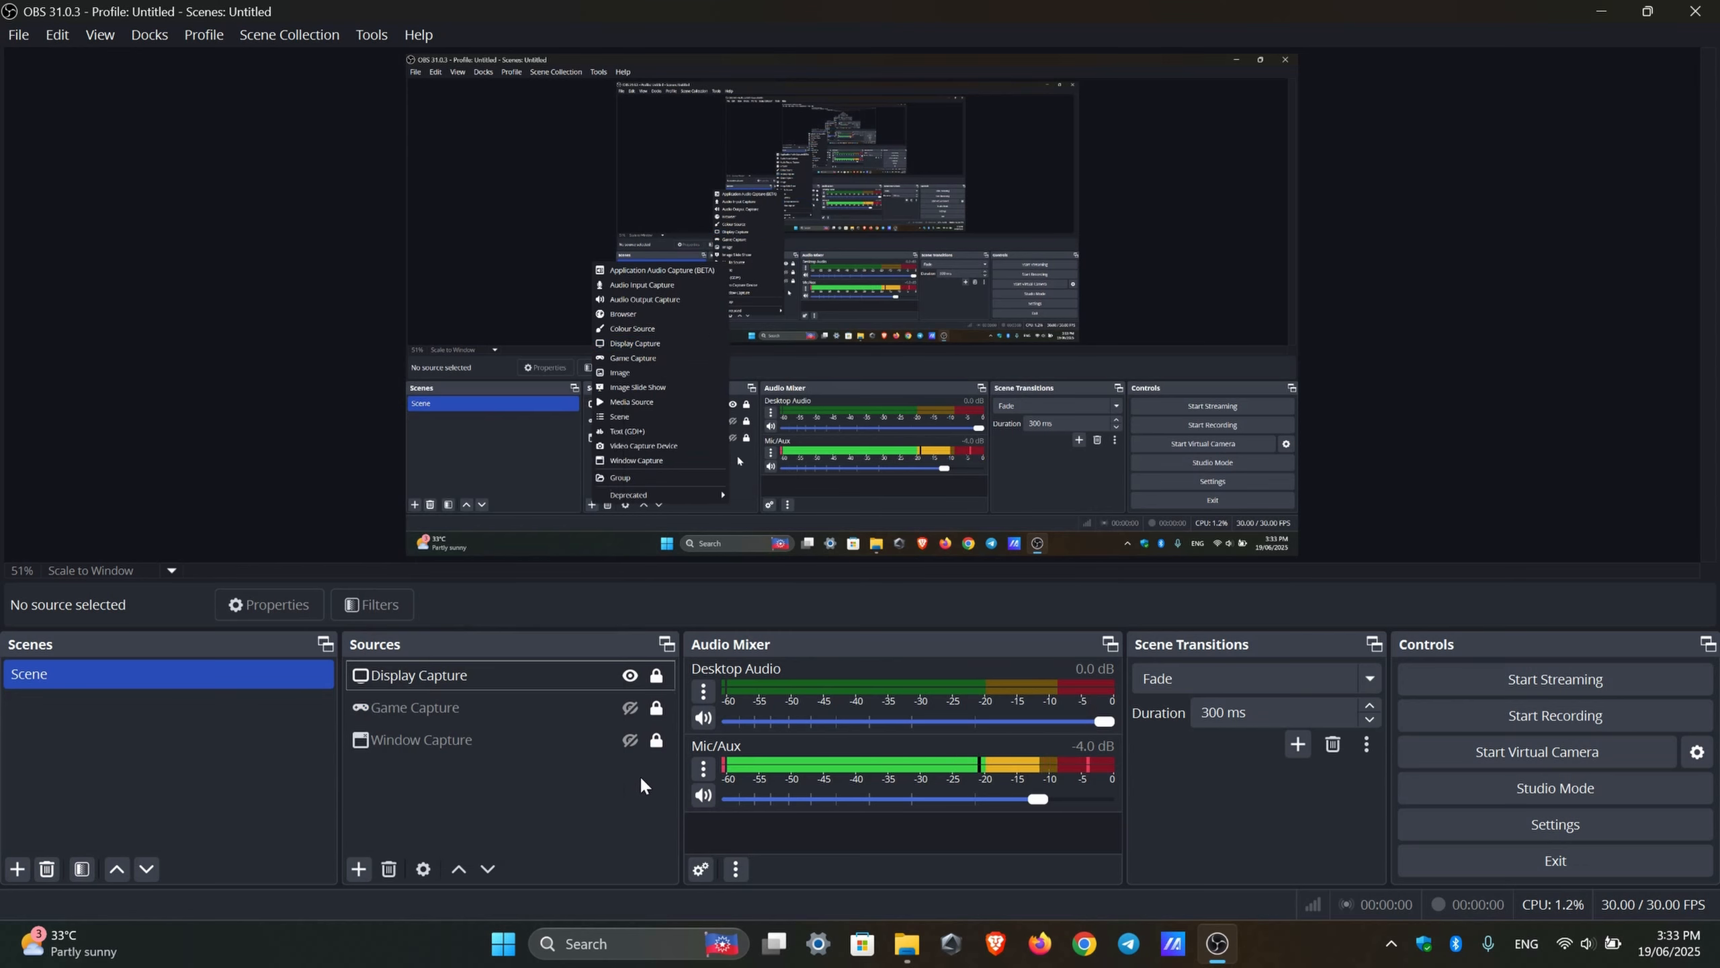
{"action": "left_click", "coordinate": [470, 670]}
{"action": "left_click", "coordinate": [575, 603]}
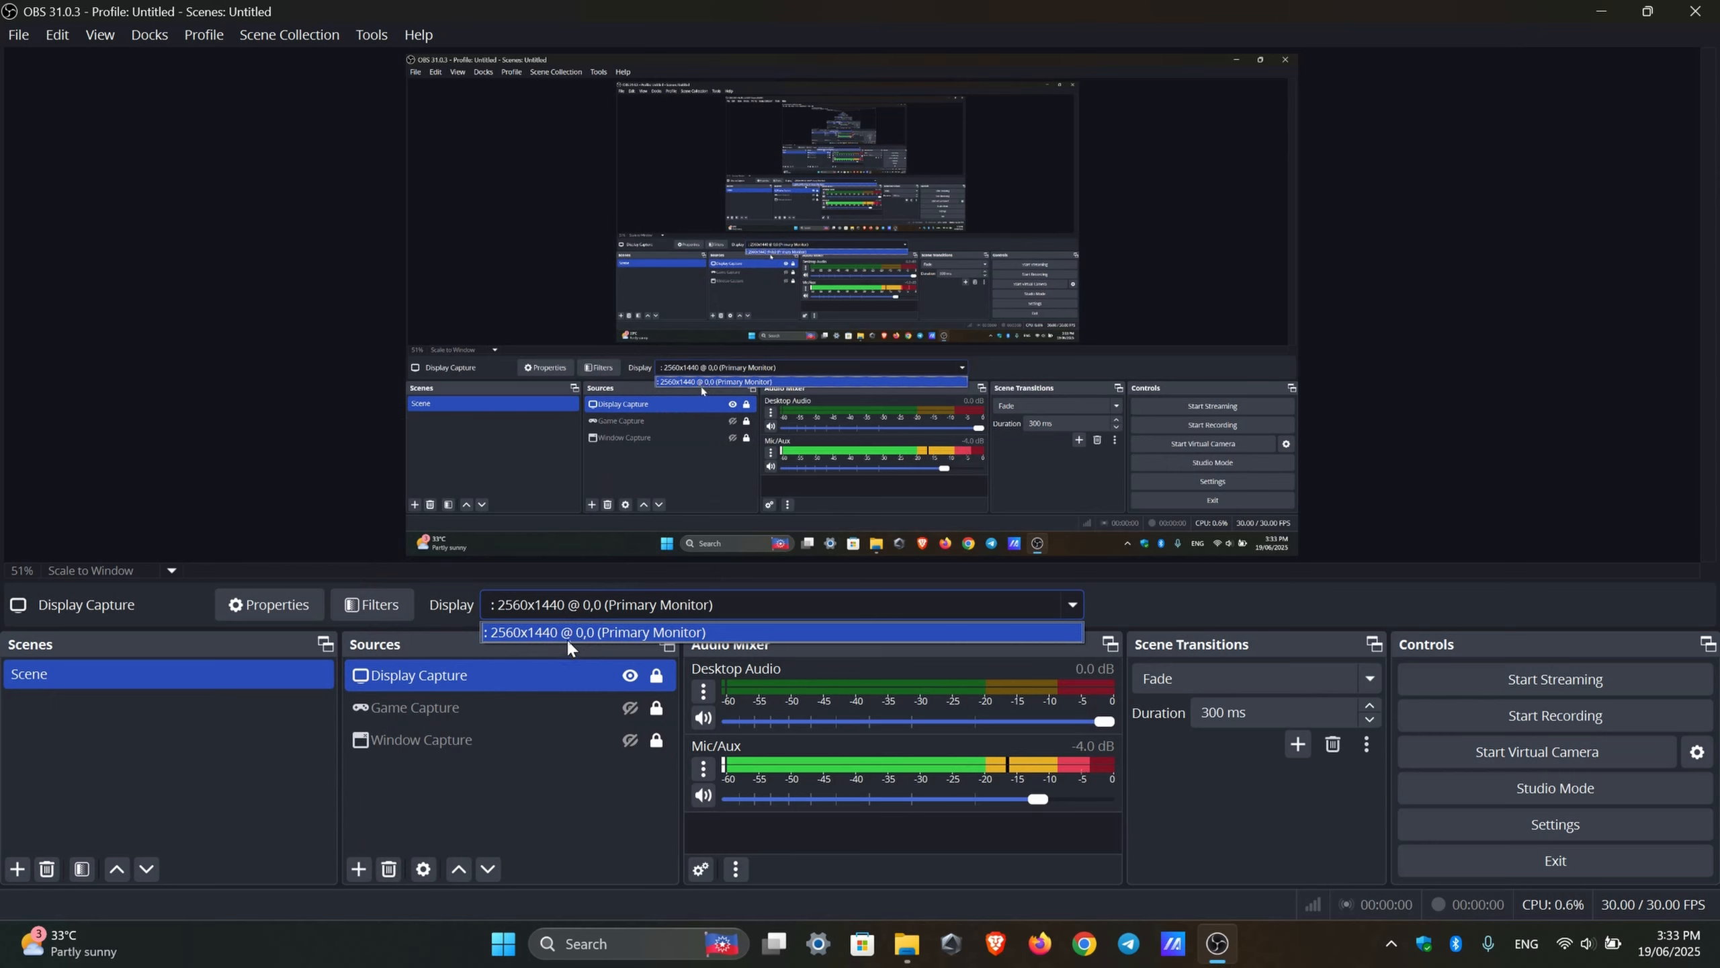
{"action": "left_click", "coordinate": [538, 789]}
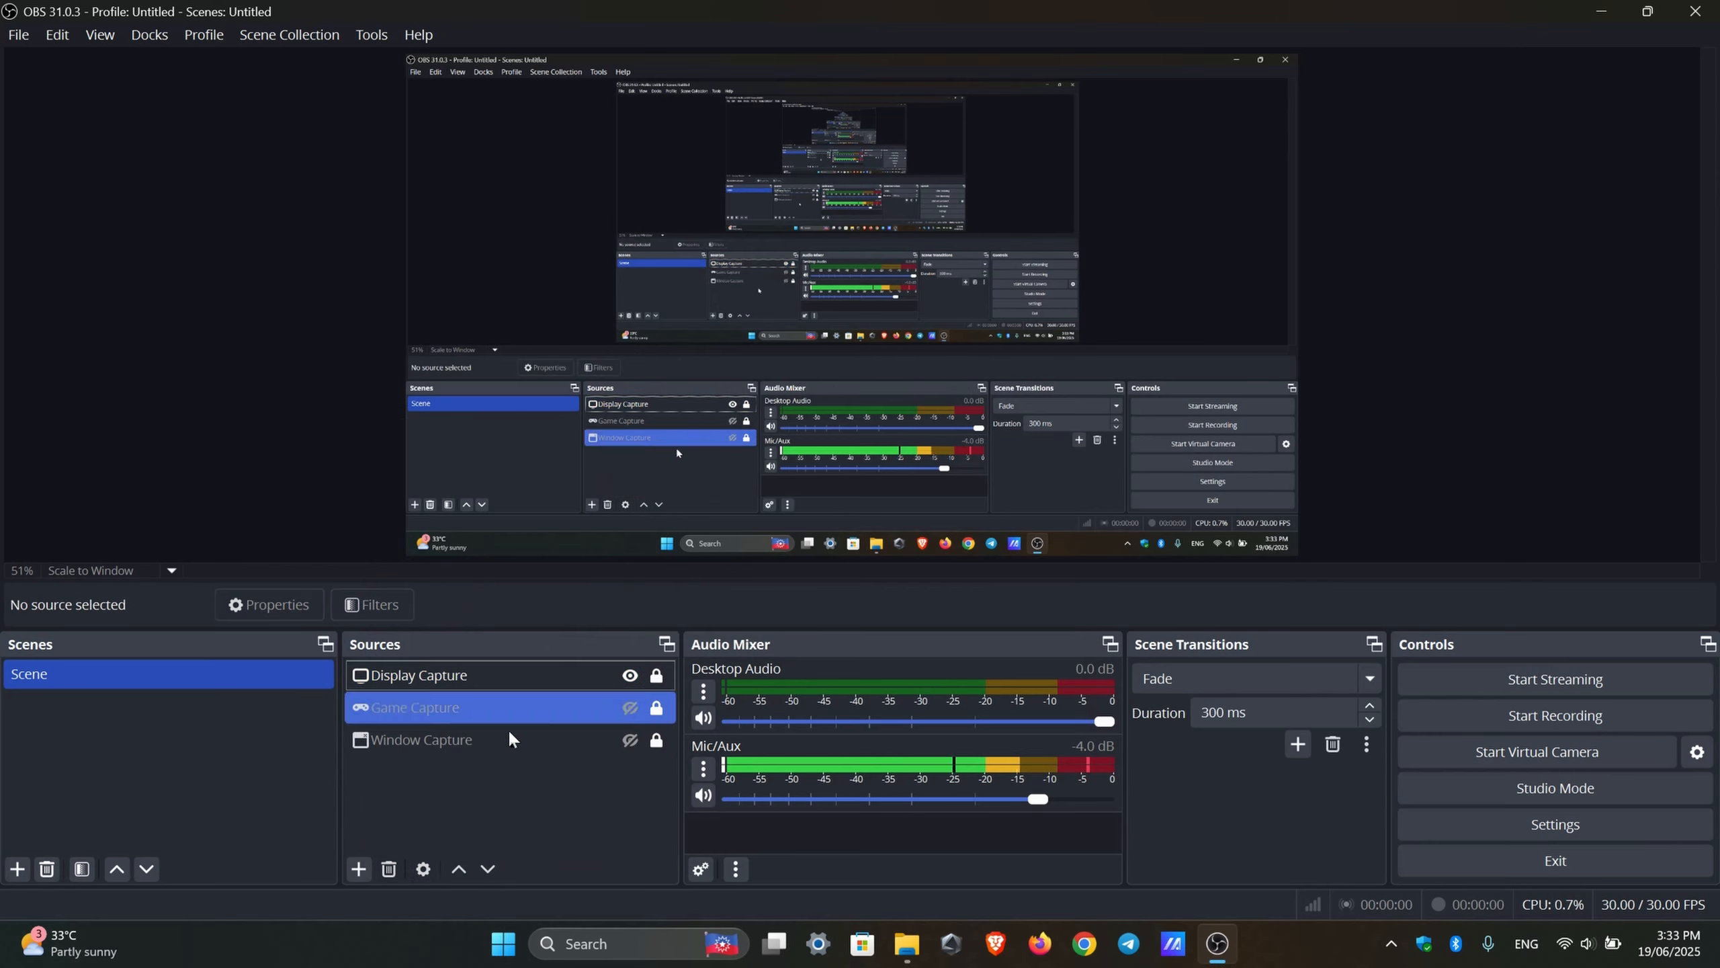
{"action": "left_click", "coordinate": [504, 678]}
{"action": "left_click", "coordinate": [562, 606]}
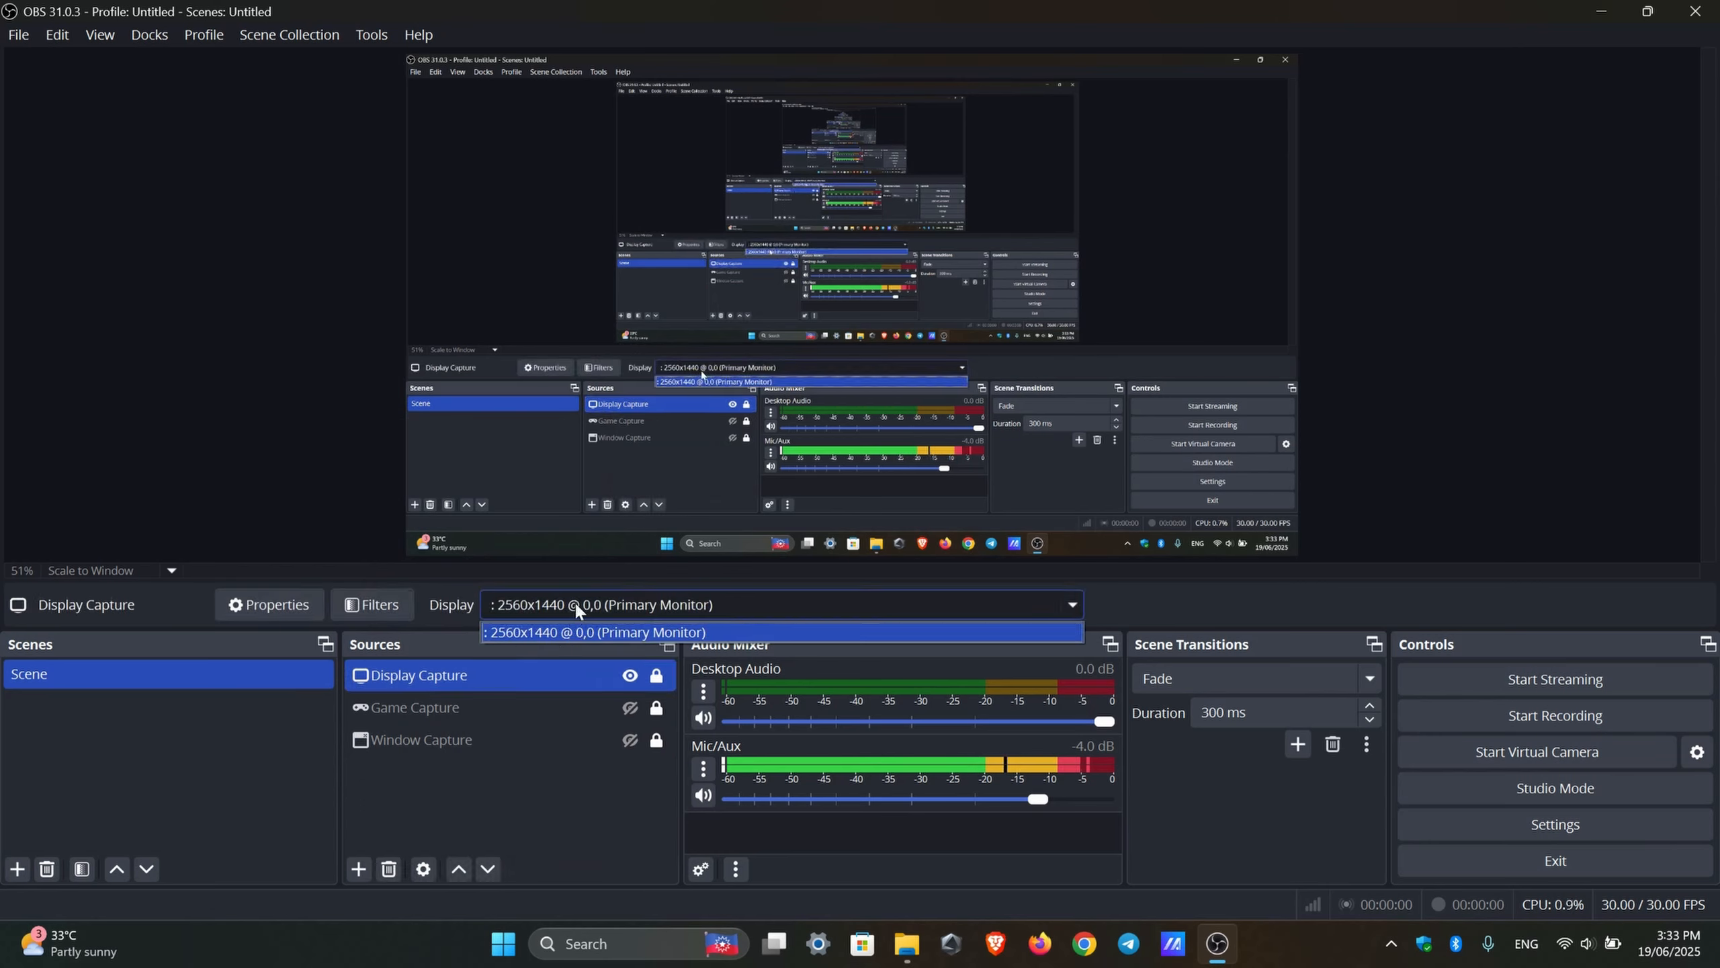
{"action": "left_click", "coordinate": [574, 599]}
{"action": "left_click", "coordinate": [549, 767]}
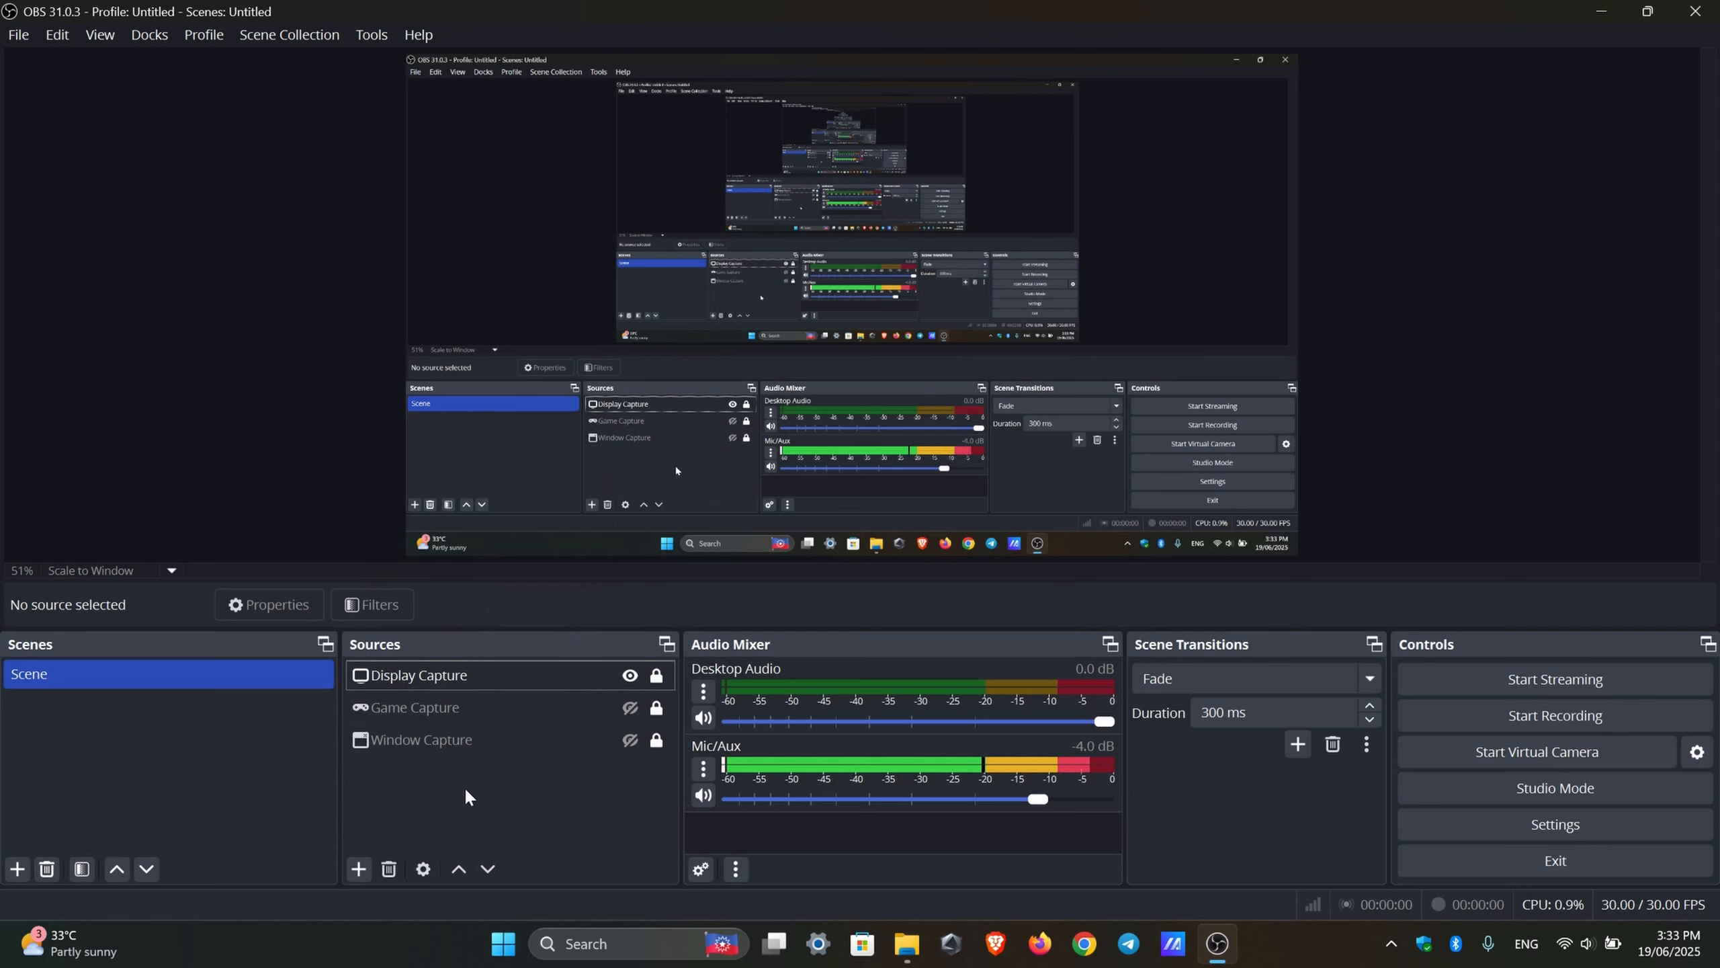
Step: Check the capture options of the Game Capture source and the Window Capture source
{"action": "left_click_drag", "start_coordinate": [464, 786], "coordinate": [485, 704]}
{"action": "left_click", "coordinate": [553, 780]}
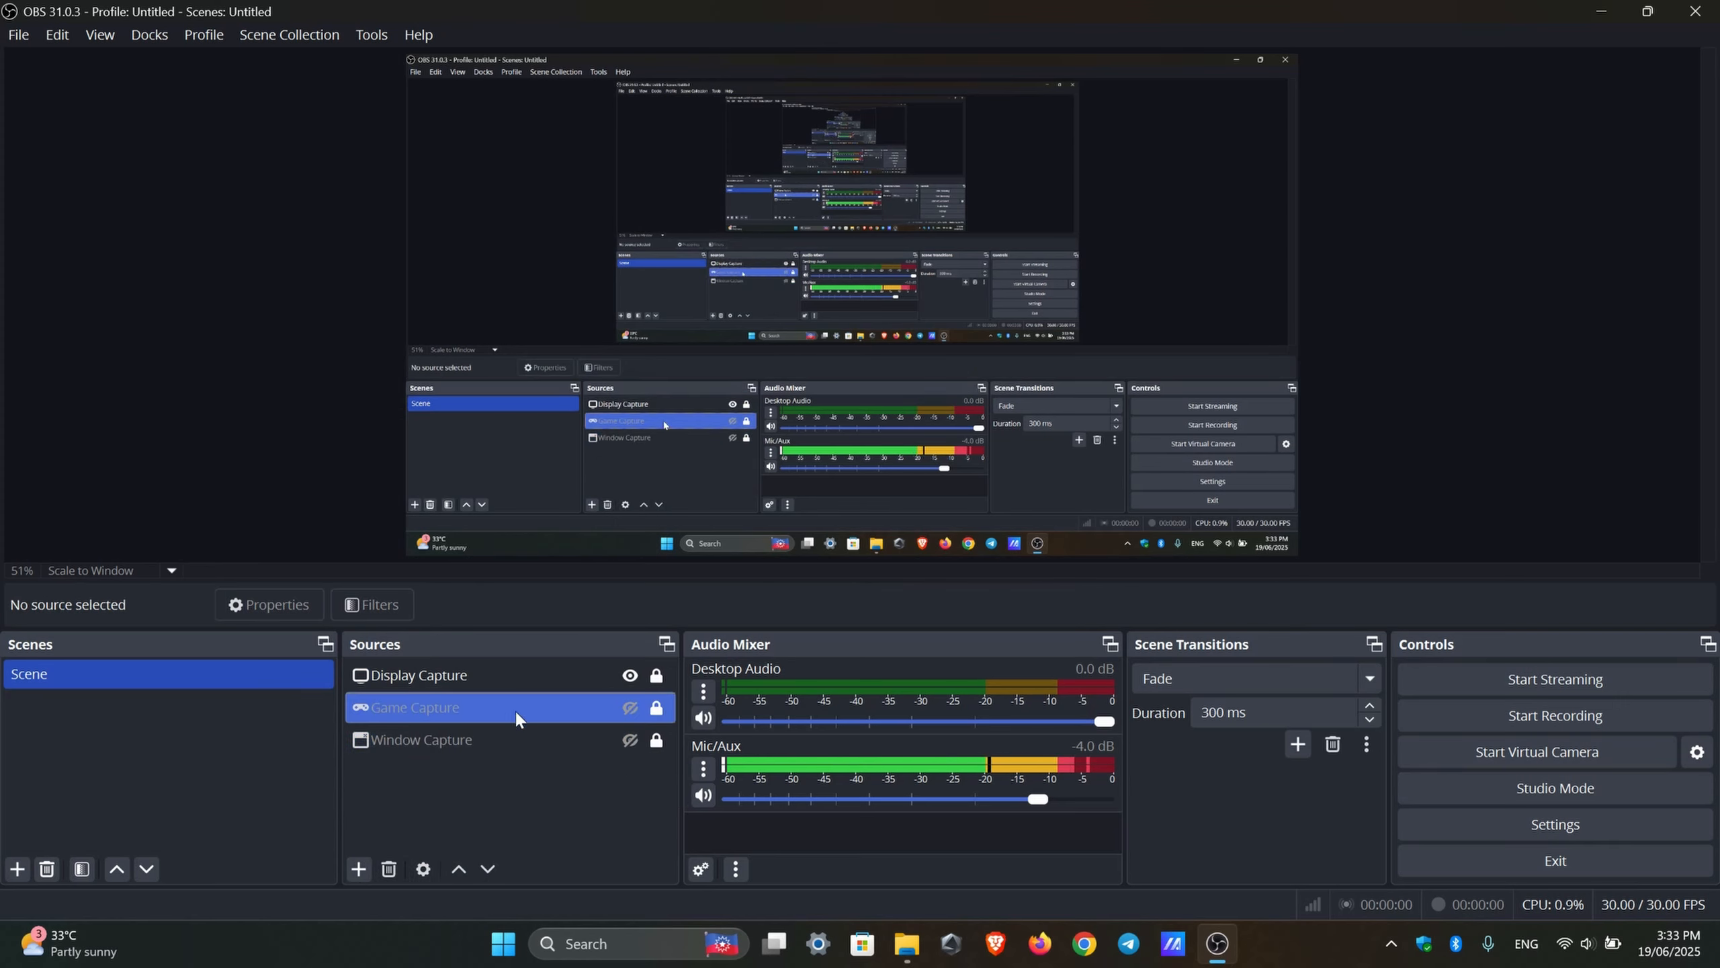
{"action": "left_click", "coordinate": [416, 705]}
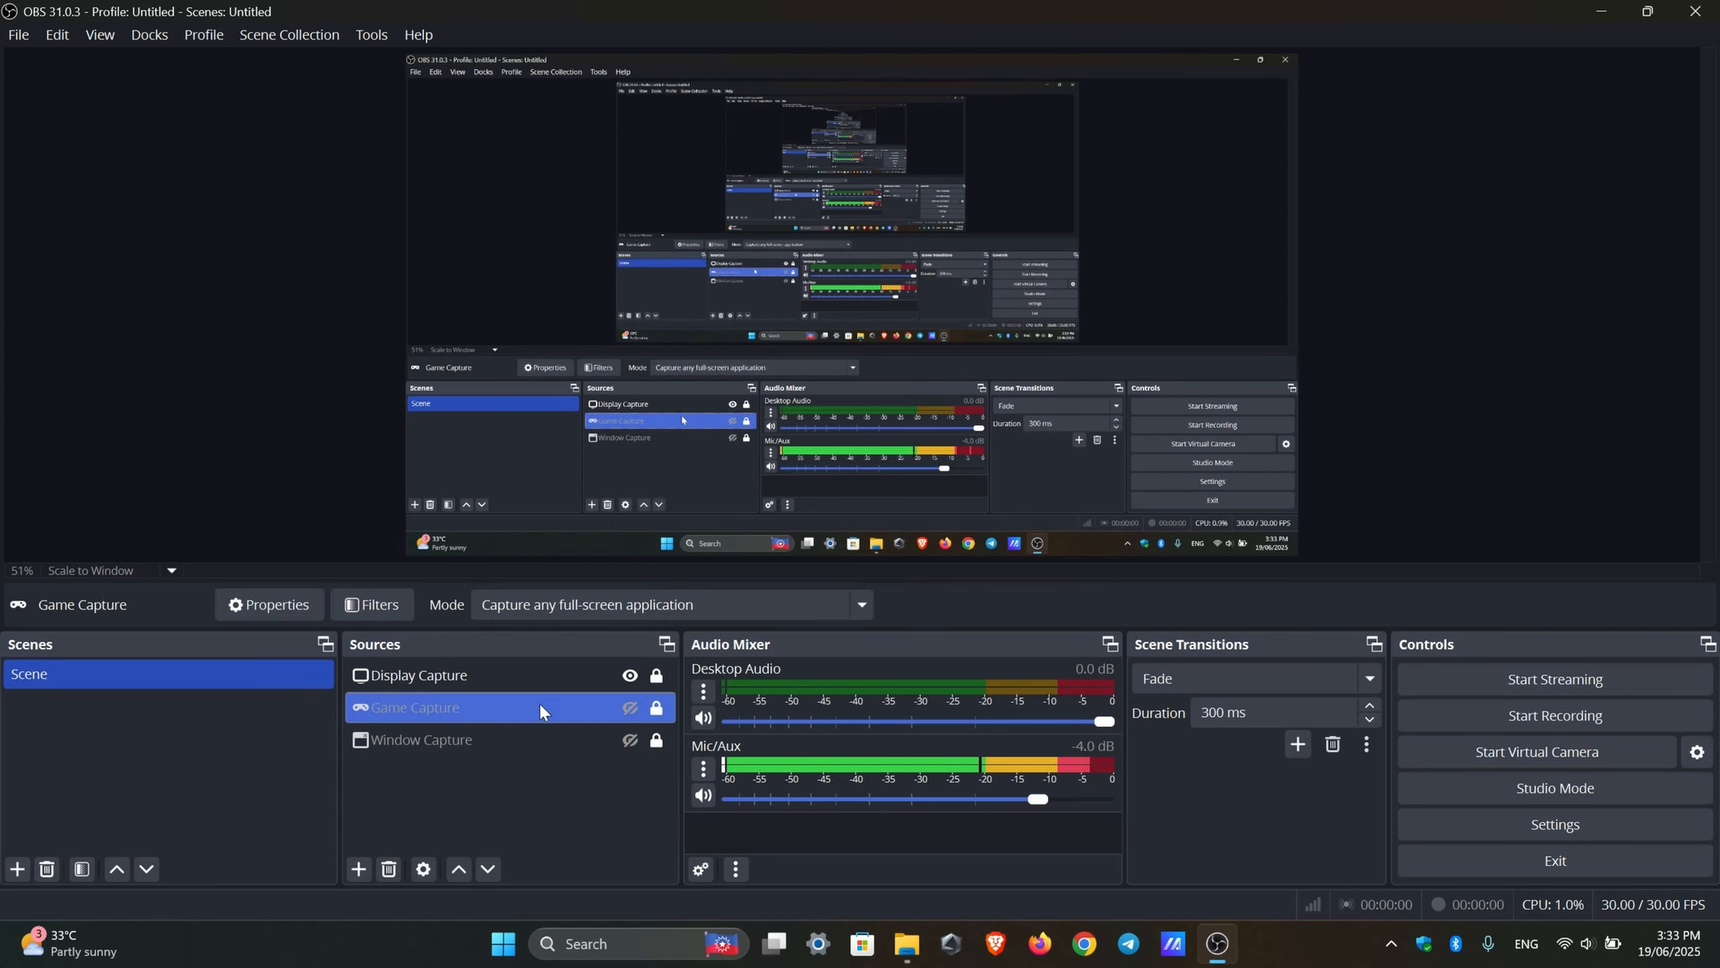
{"action": "left_click", "coordinate": [460, 739]}
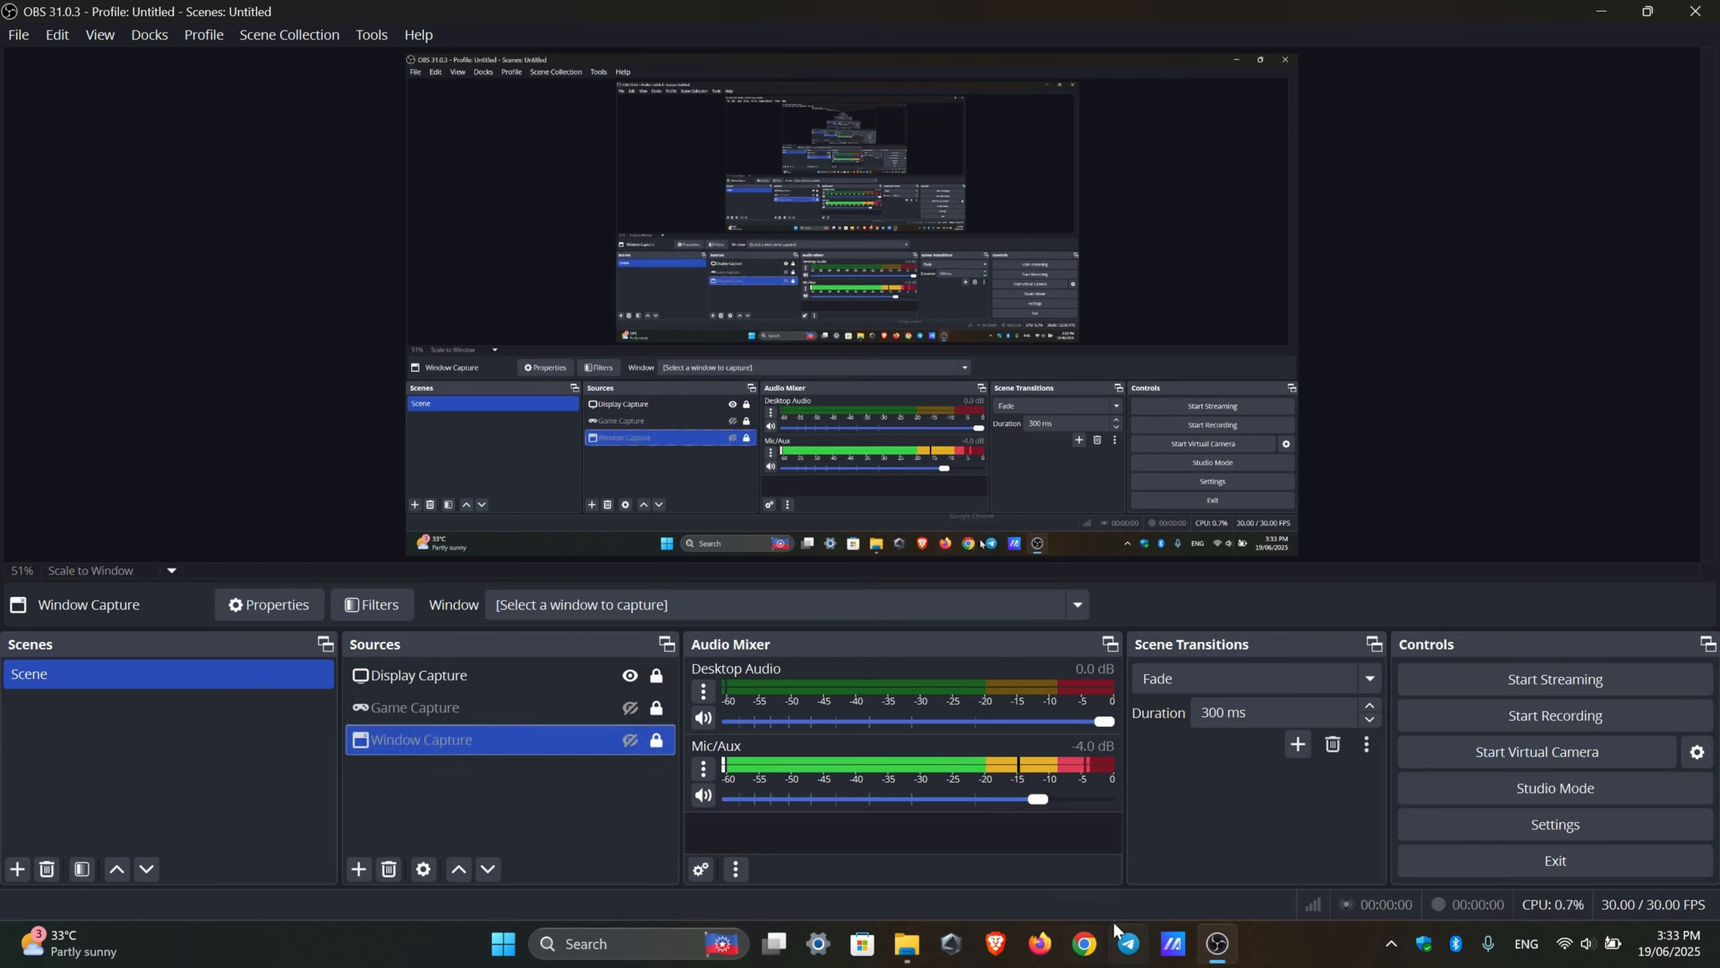
Step: Switch to MyASUS, restore it to a smaller window, reposition it over OBS, and minimise it
{"action": "left_click", "coordinate": [1167, 952]}
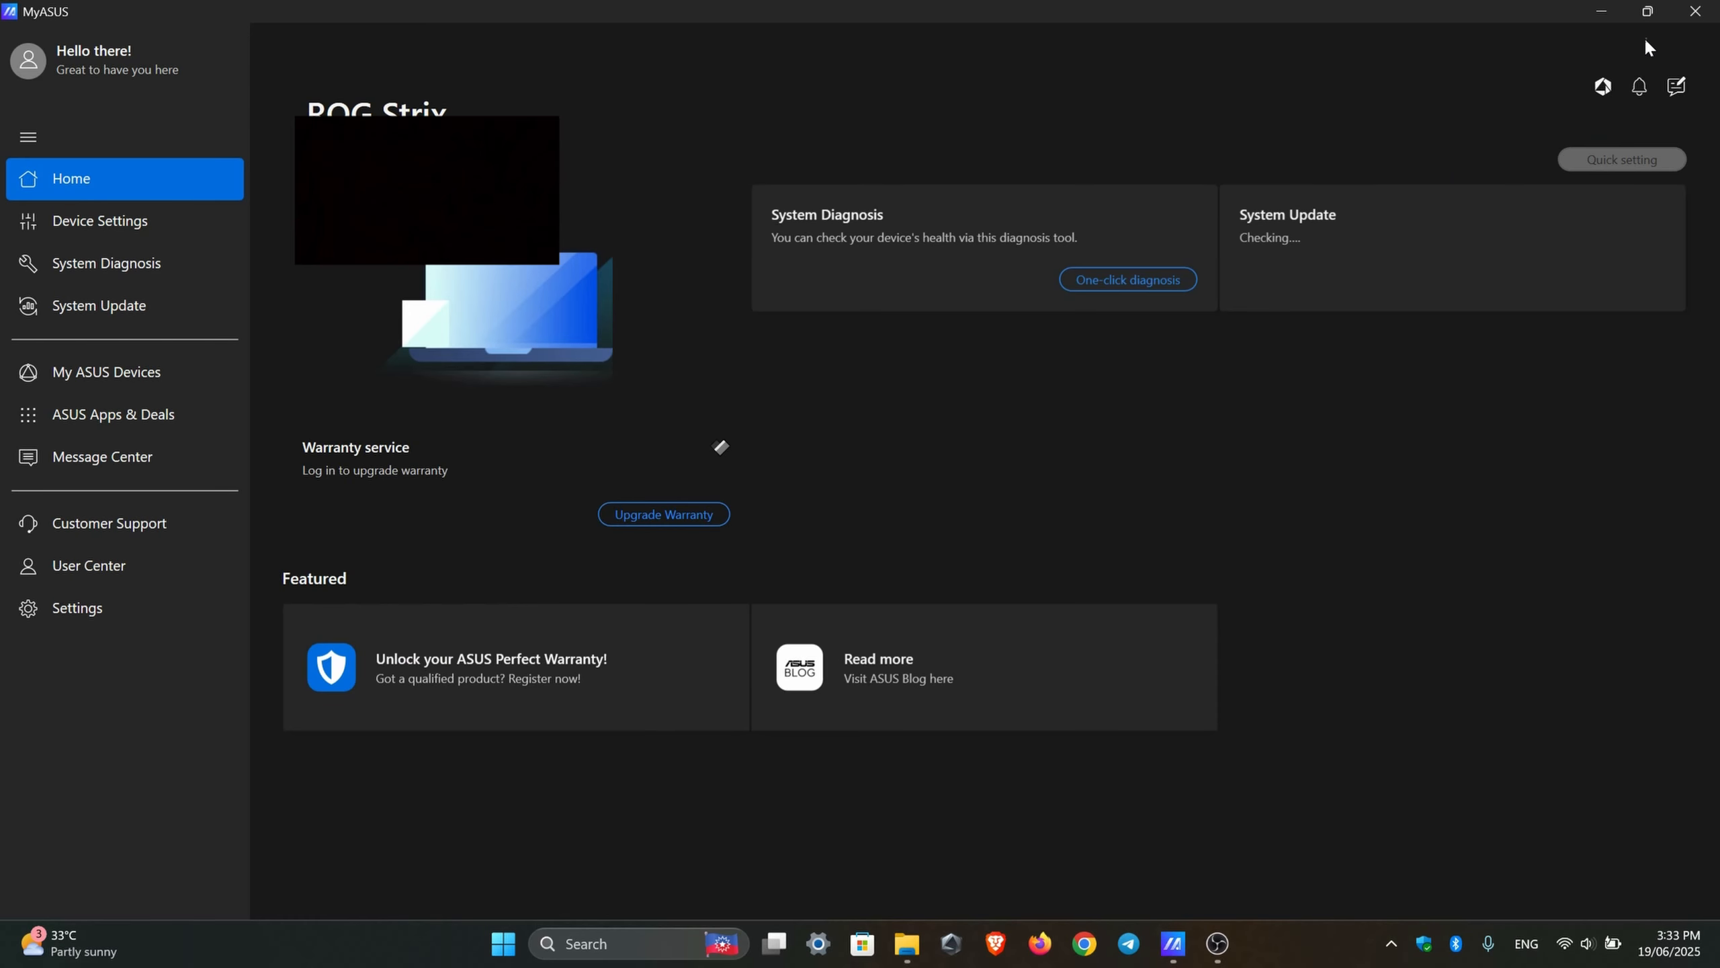
{"action": "left_click", "coordinate": [1647, 11]}
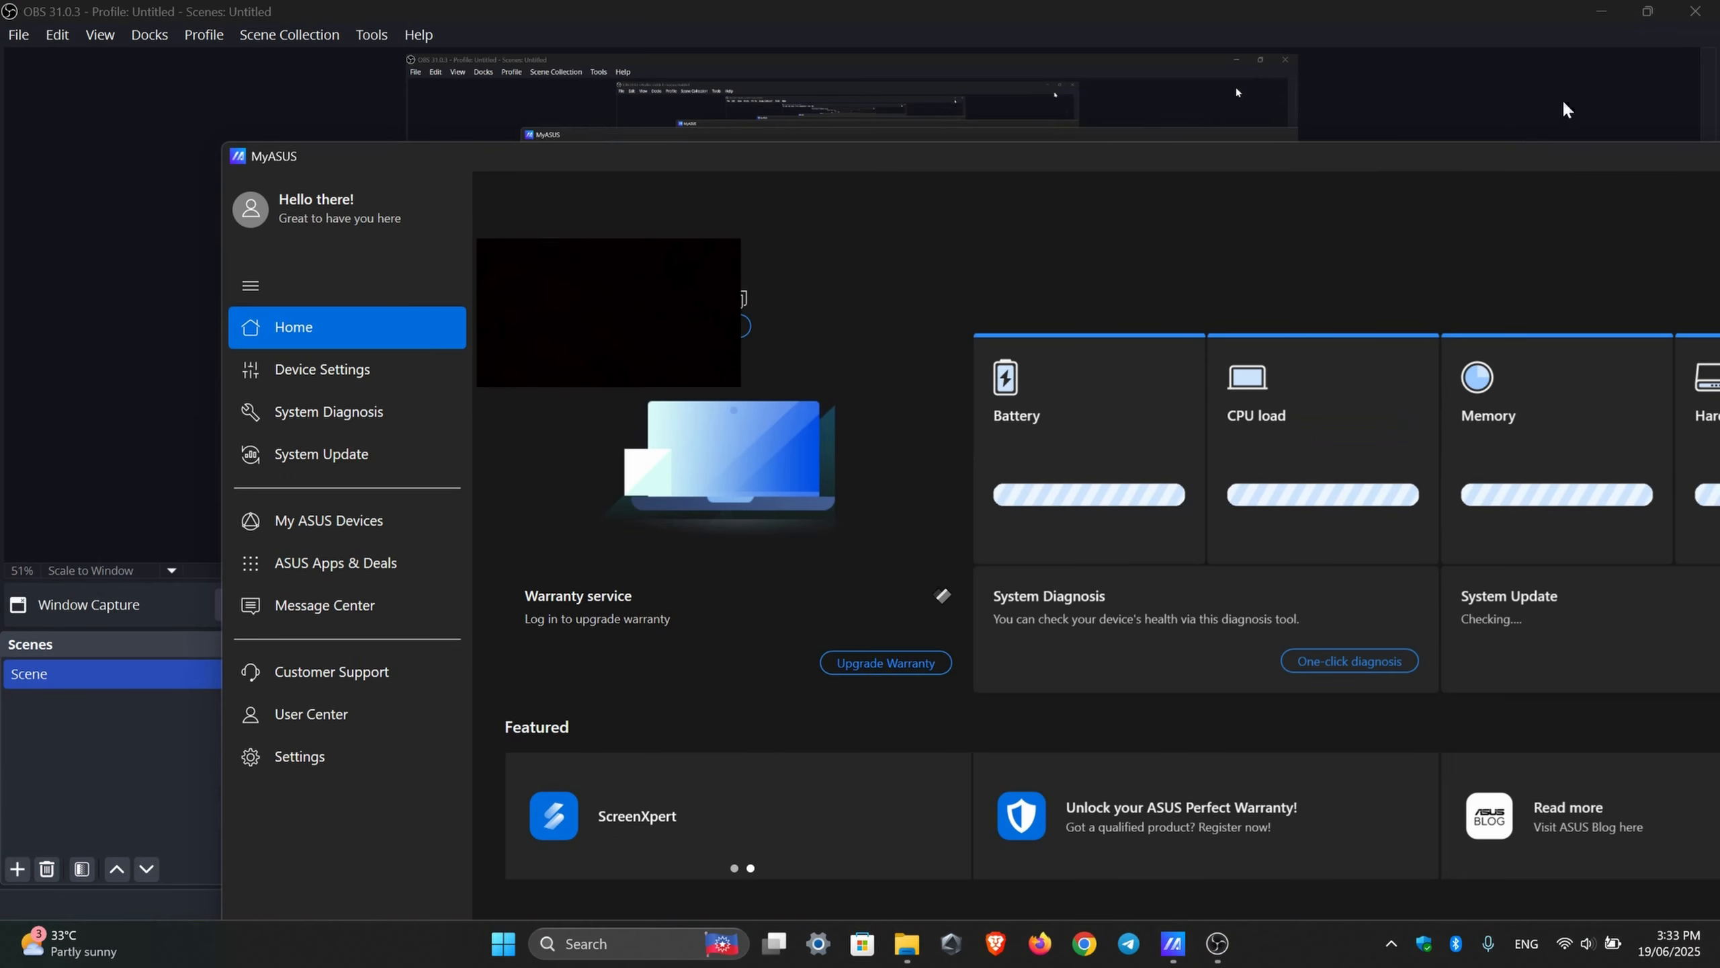
{"action": "left_click_drag", "start_coordinate": [1057, 156], "coordinate": [756, 72]}
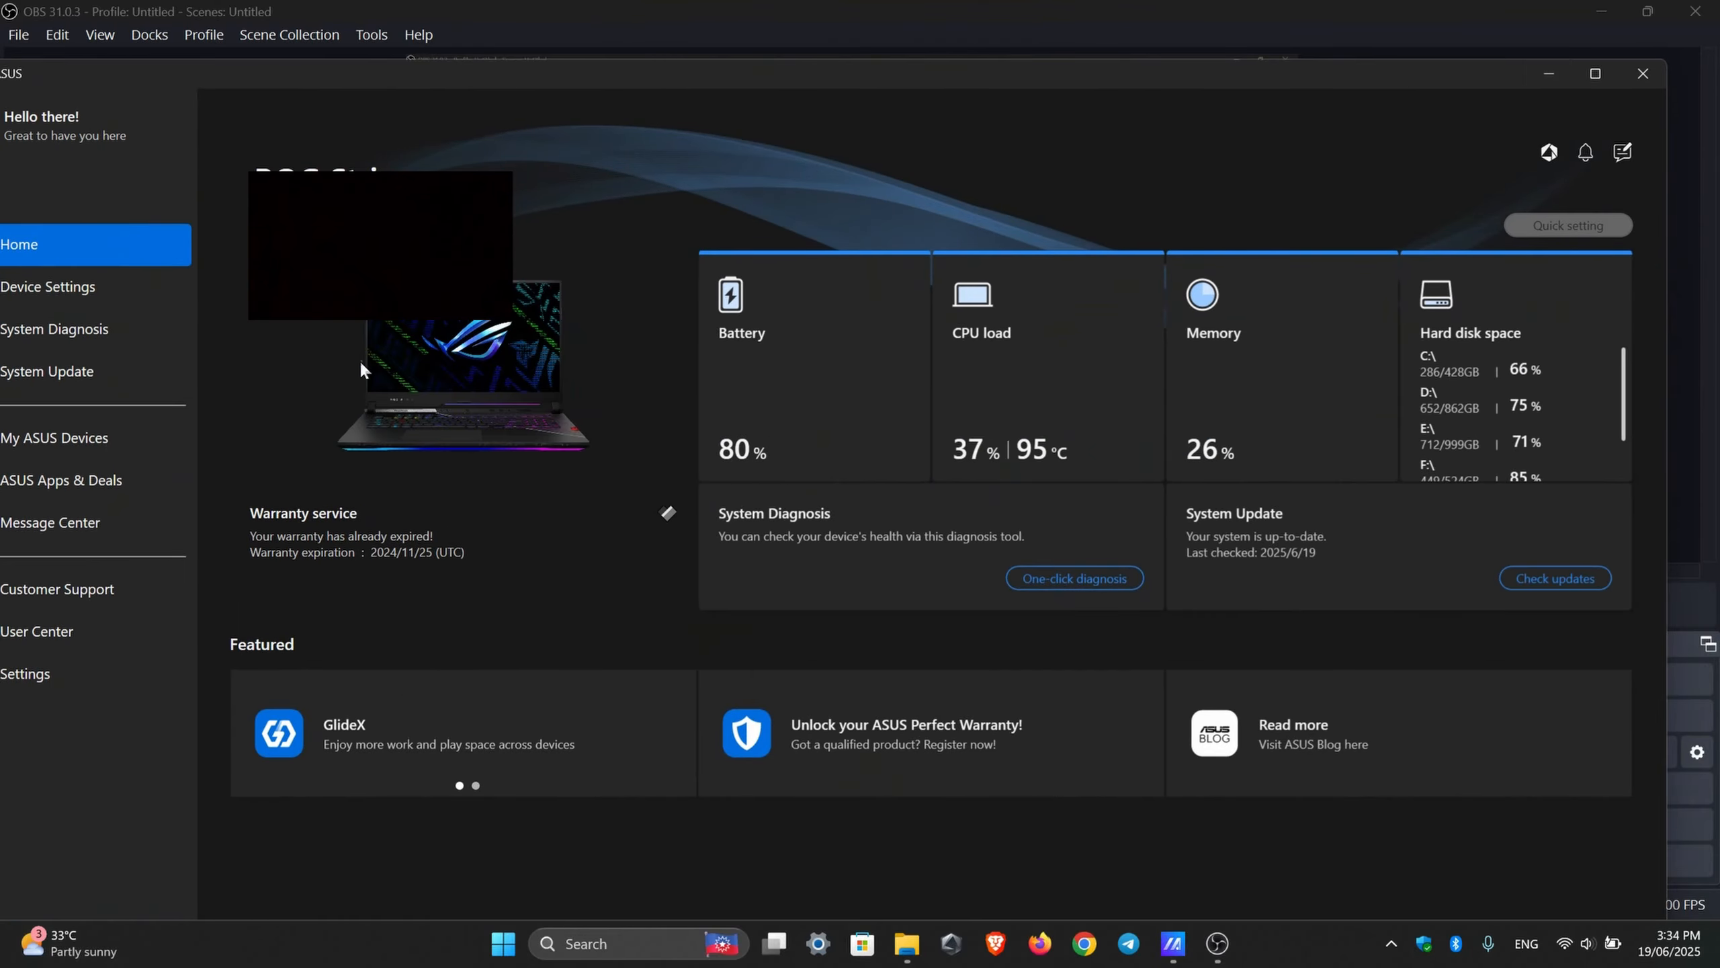
{"action": "left_click", "coordinate": [1560, 71]}
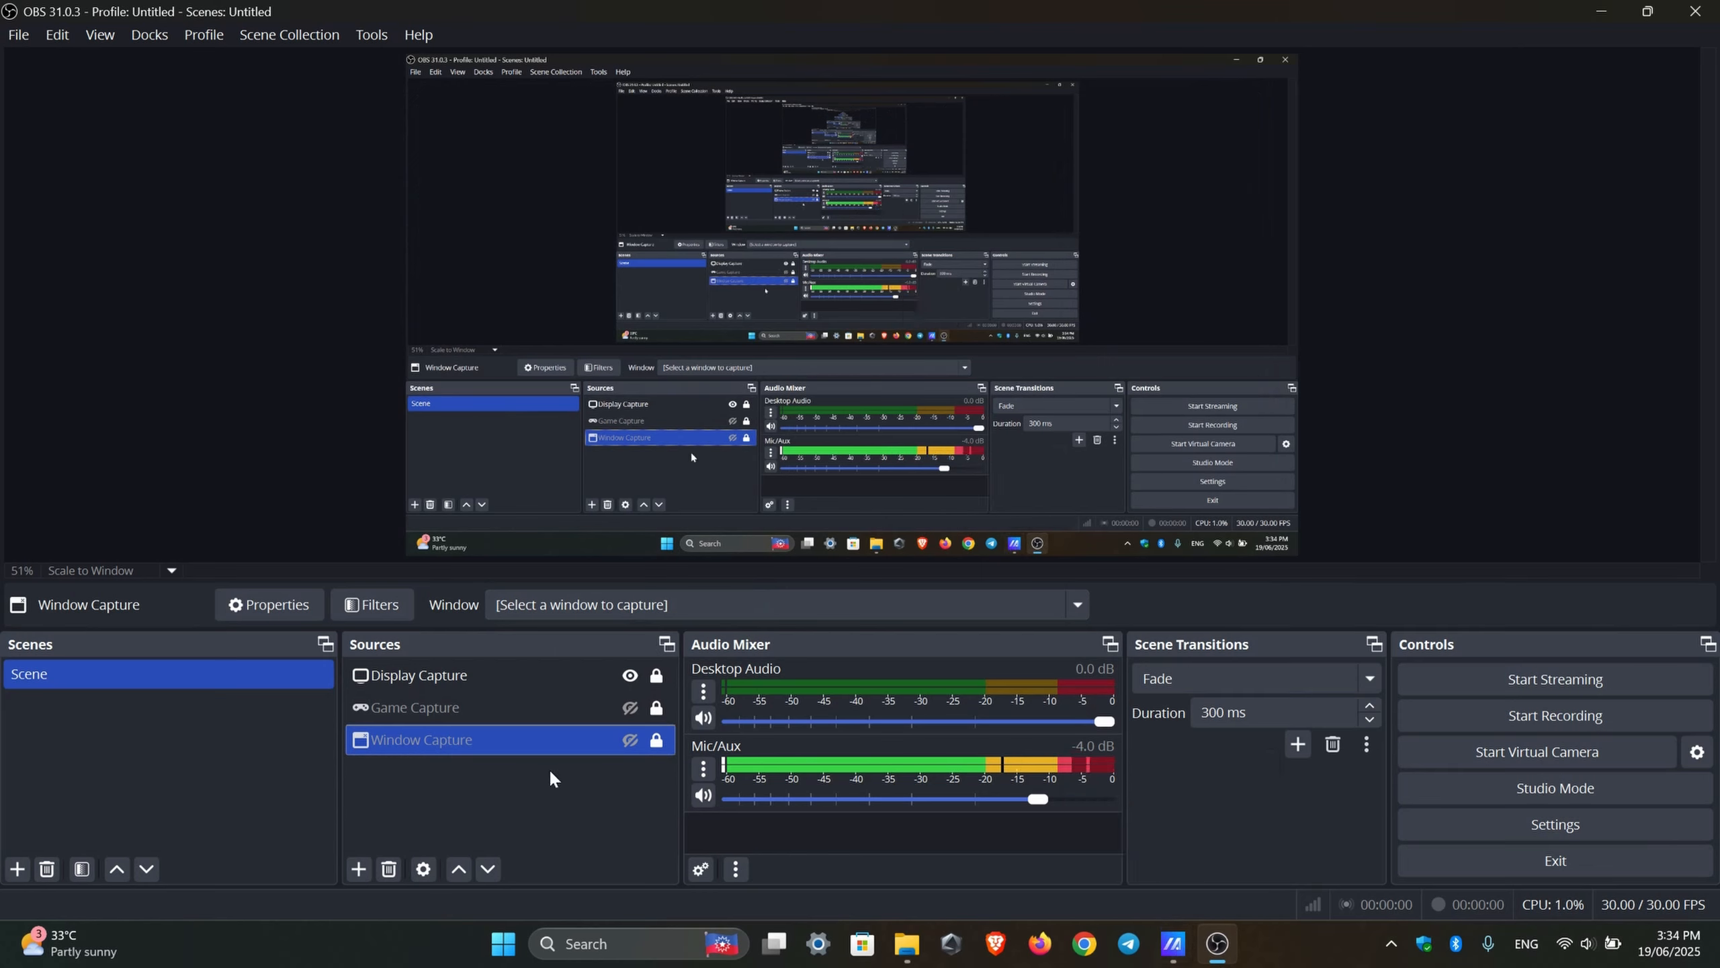
Step: Check which open windows the Window Capture source can record, without choosing one
{"action": "left_click", "coordinate": [599, 790]}
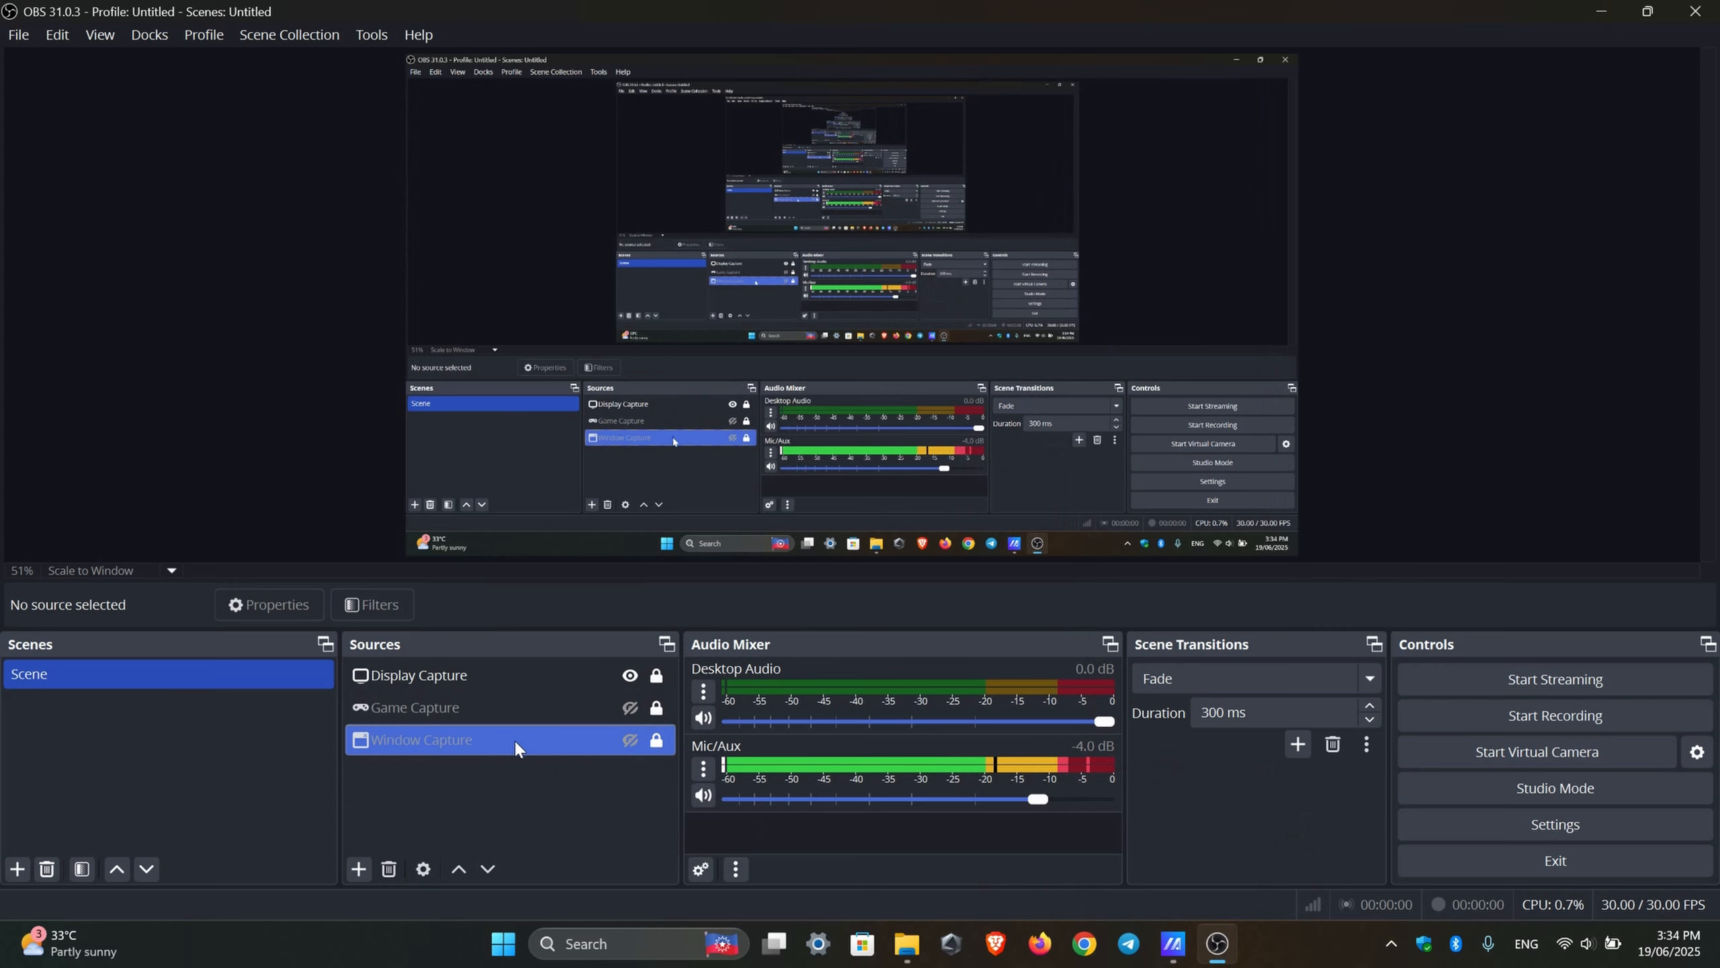
{"action": "left_click", "coordinate": [514, 738]}
{"action": "left_click", "coordinate": [594, 600]}
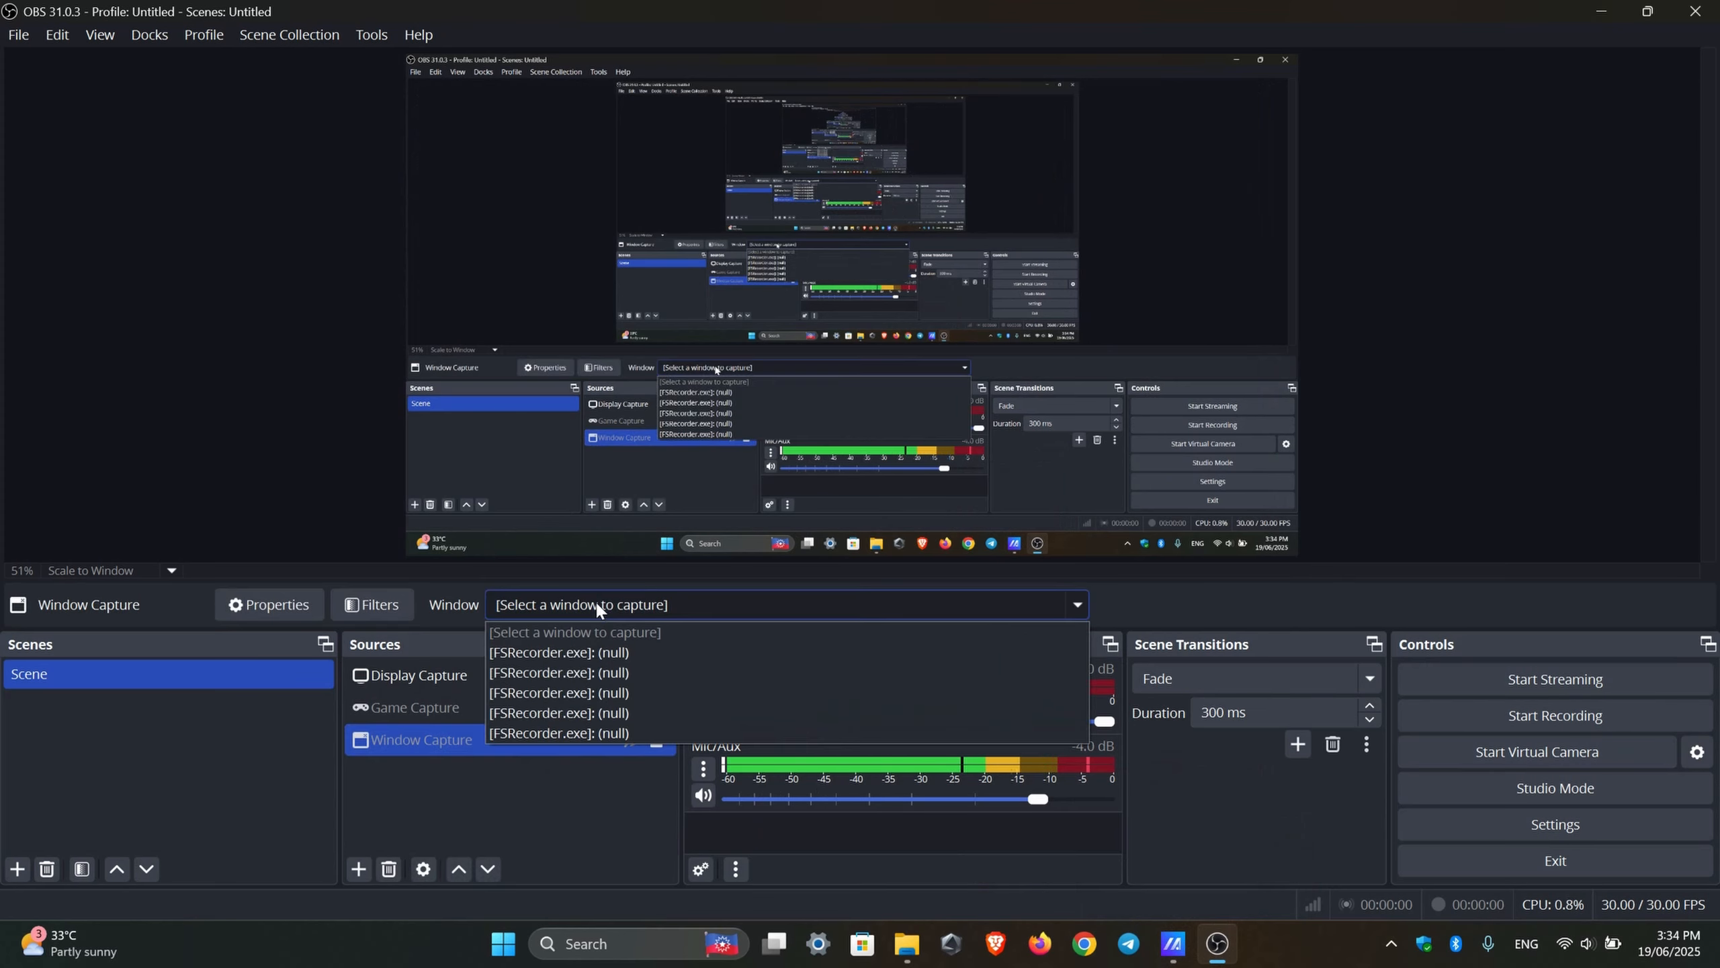
{"action": "left_click", "coordinate": [578, 808]}
{"action": "left_click", "coordinate": [528, 751]}
{"action": "left_click", "coordinate": [528, 792]}
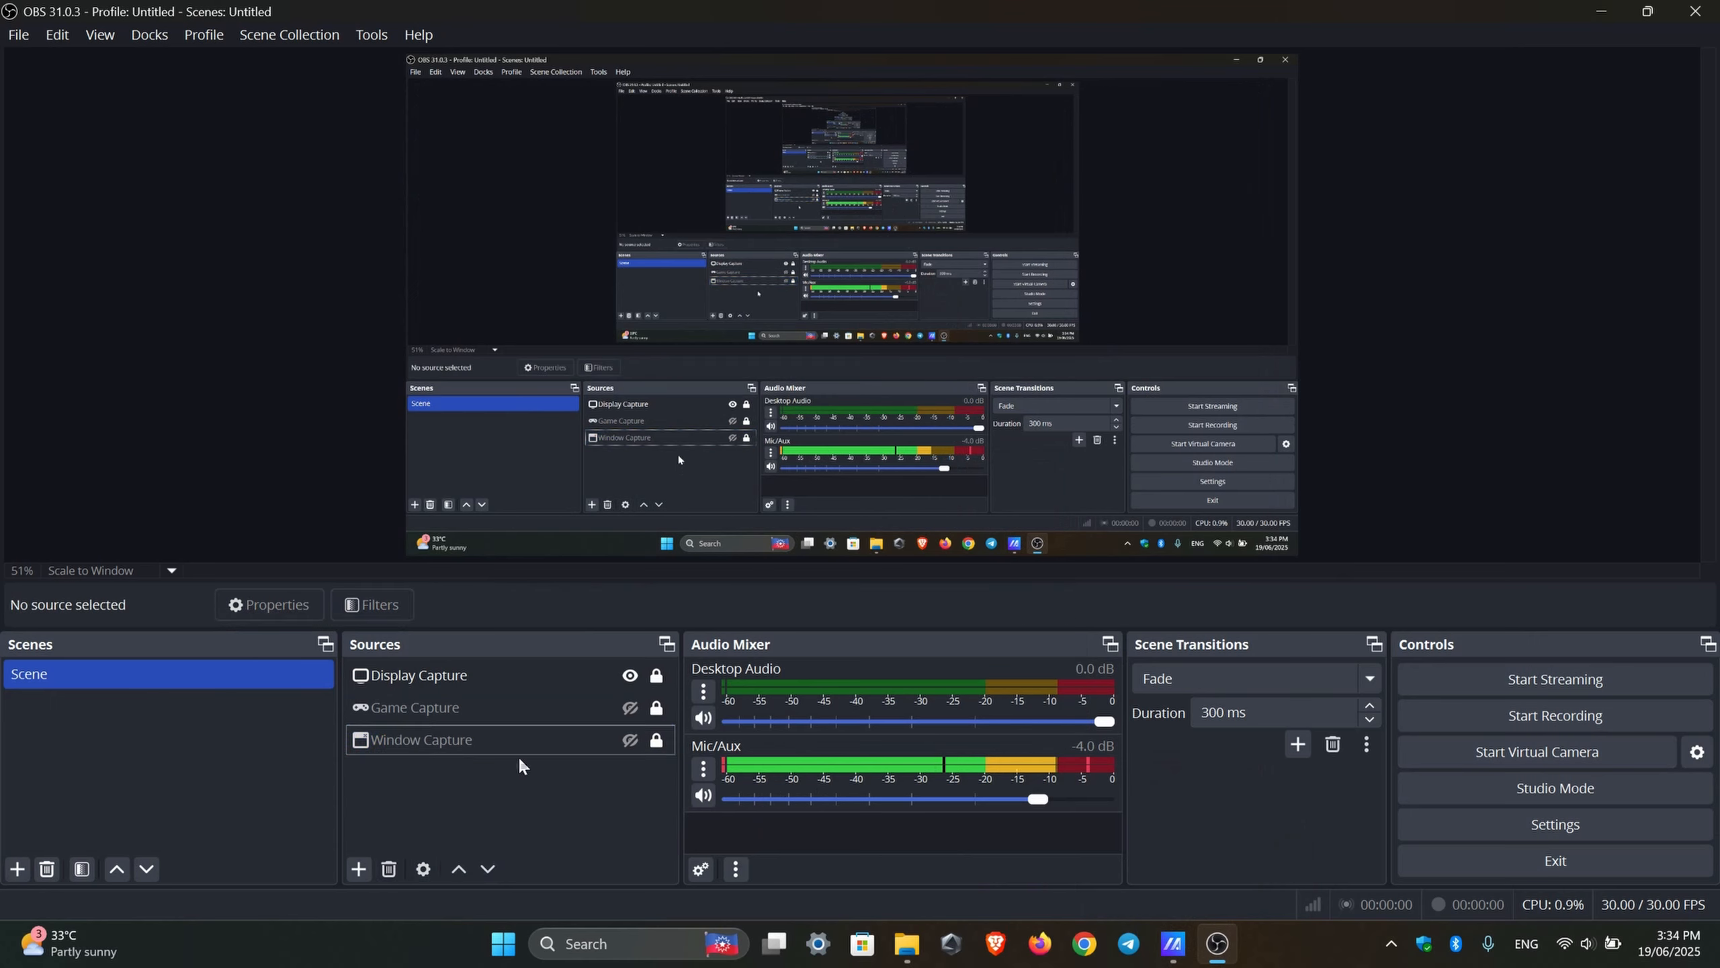
{"action": "left_click", "coordinate": [457, 744]}
{"action": "left_click", "coordinate": [443, 718]}
{"action": "left_click", "coordinate": [444, 745]}
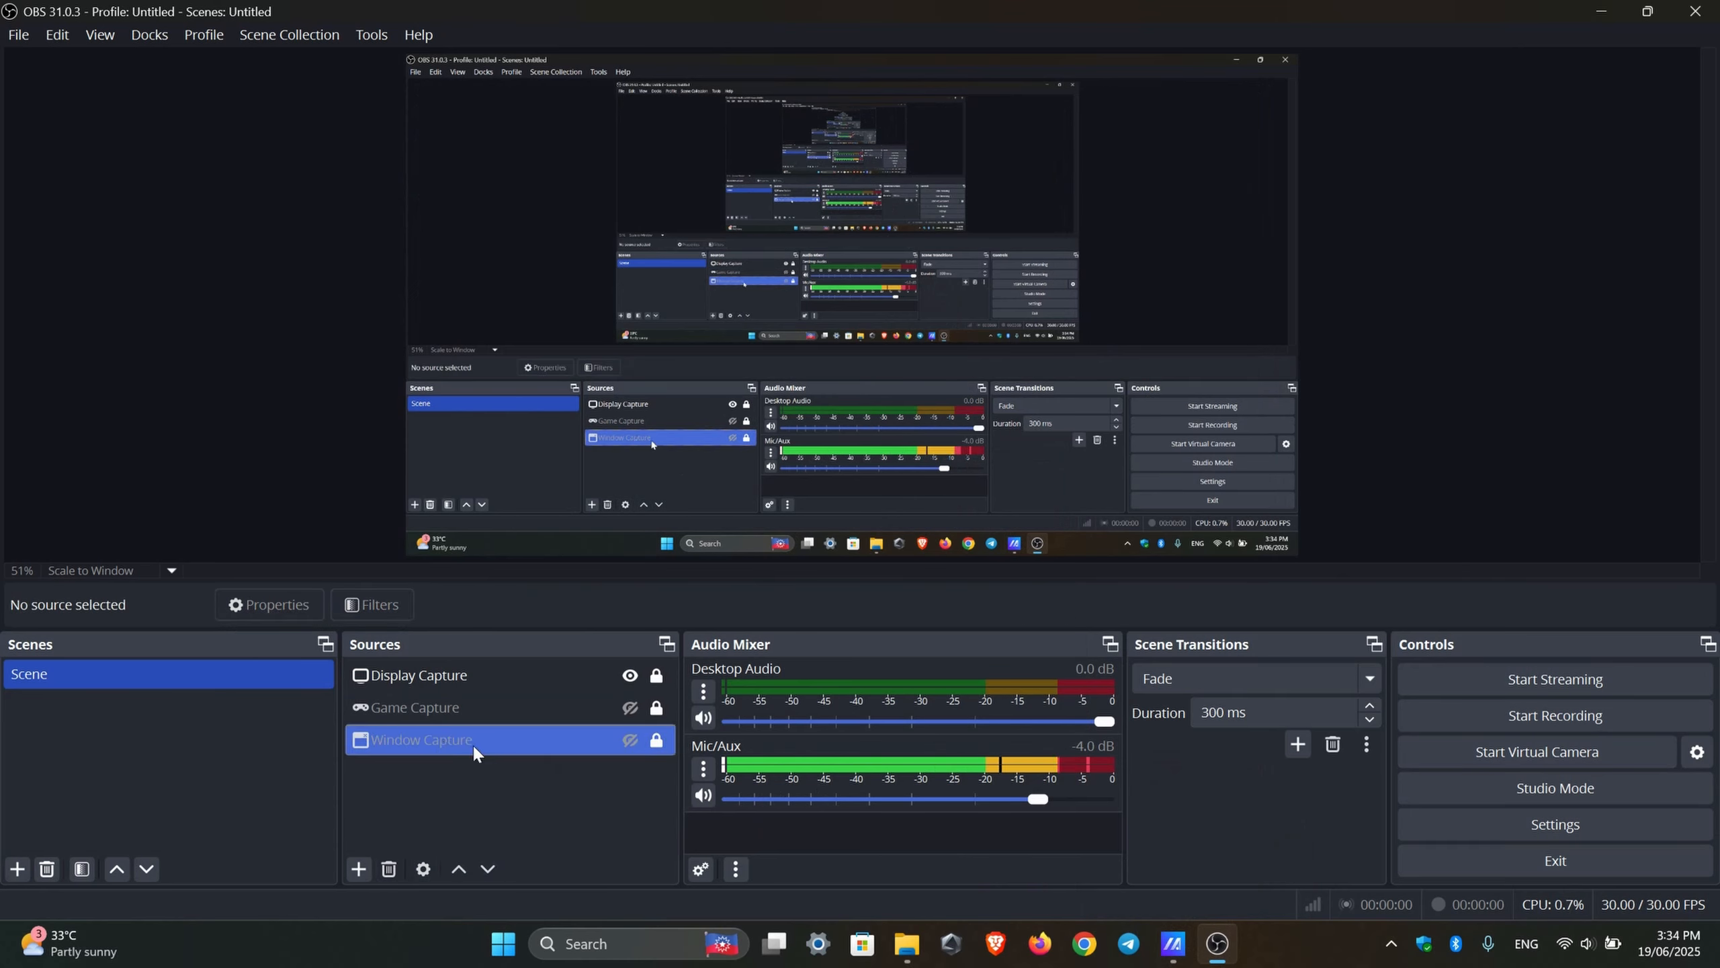
{"action": "left_click", "coordinate": [469, 760]}
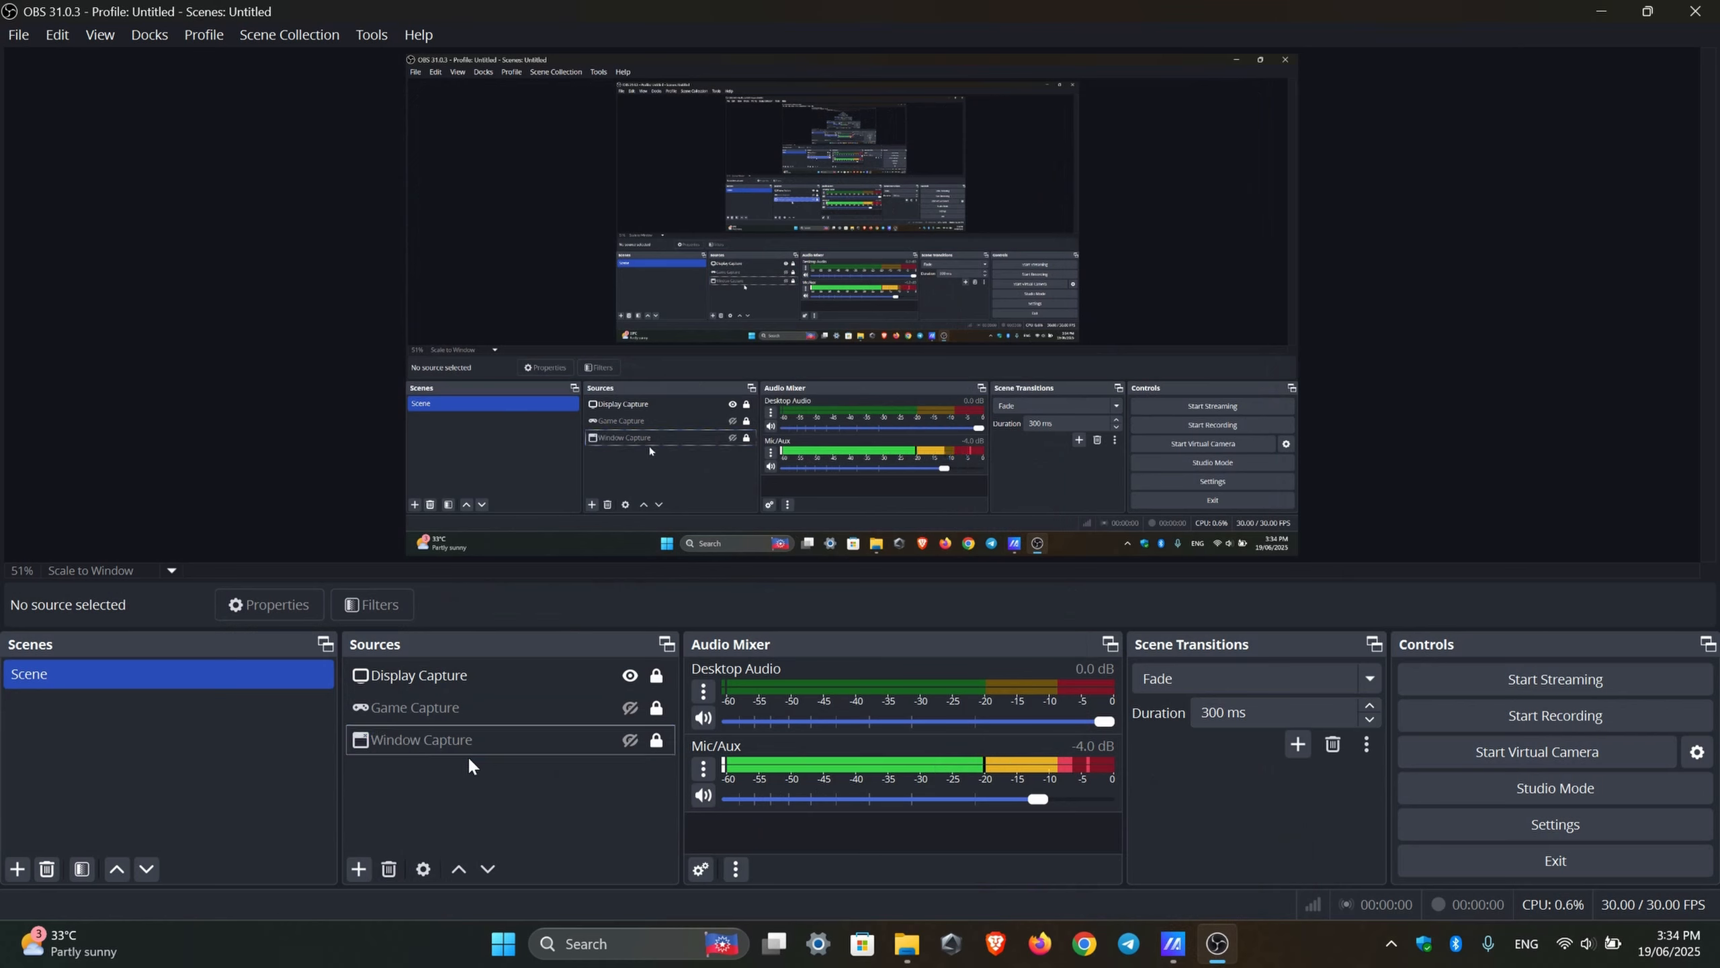
{"action": "left_click", "coordinate": [473, 678]}
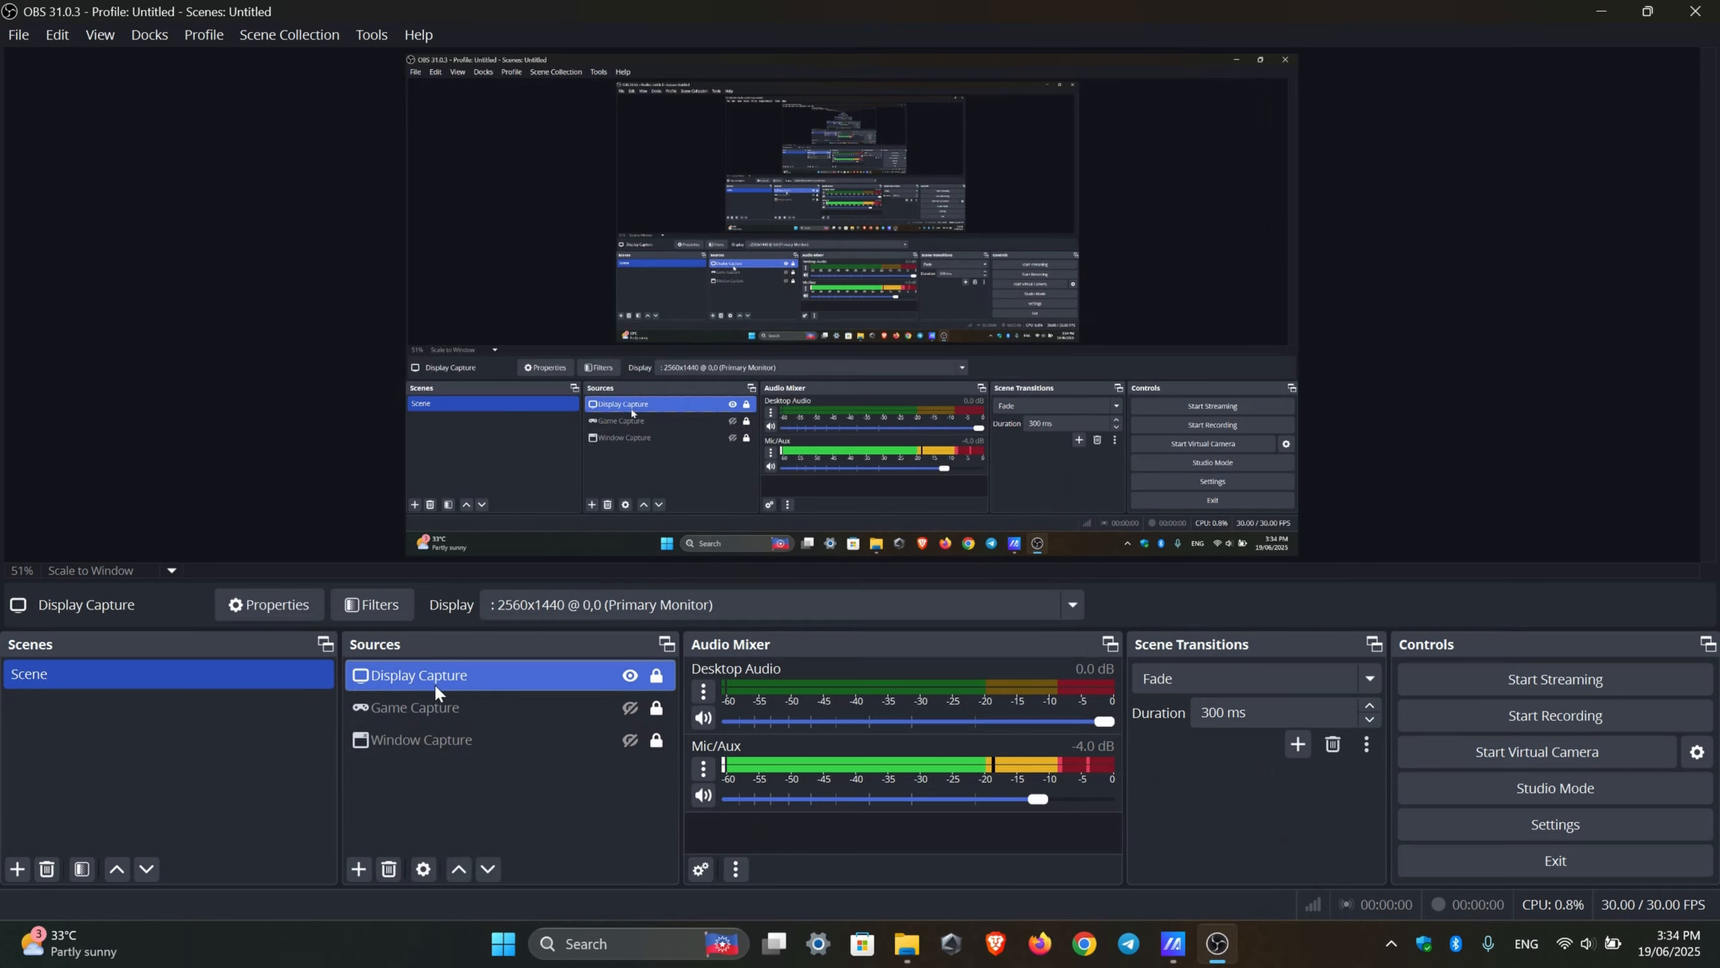
{"action": "left_click", "coordinate": [471, 809]}
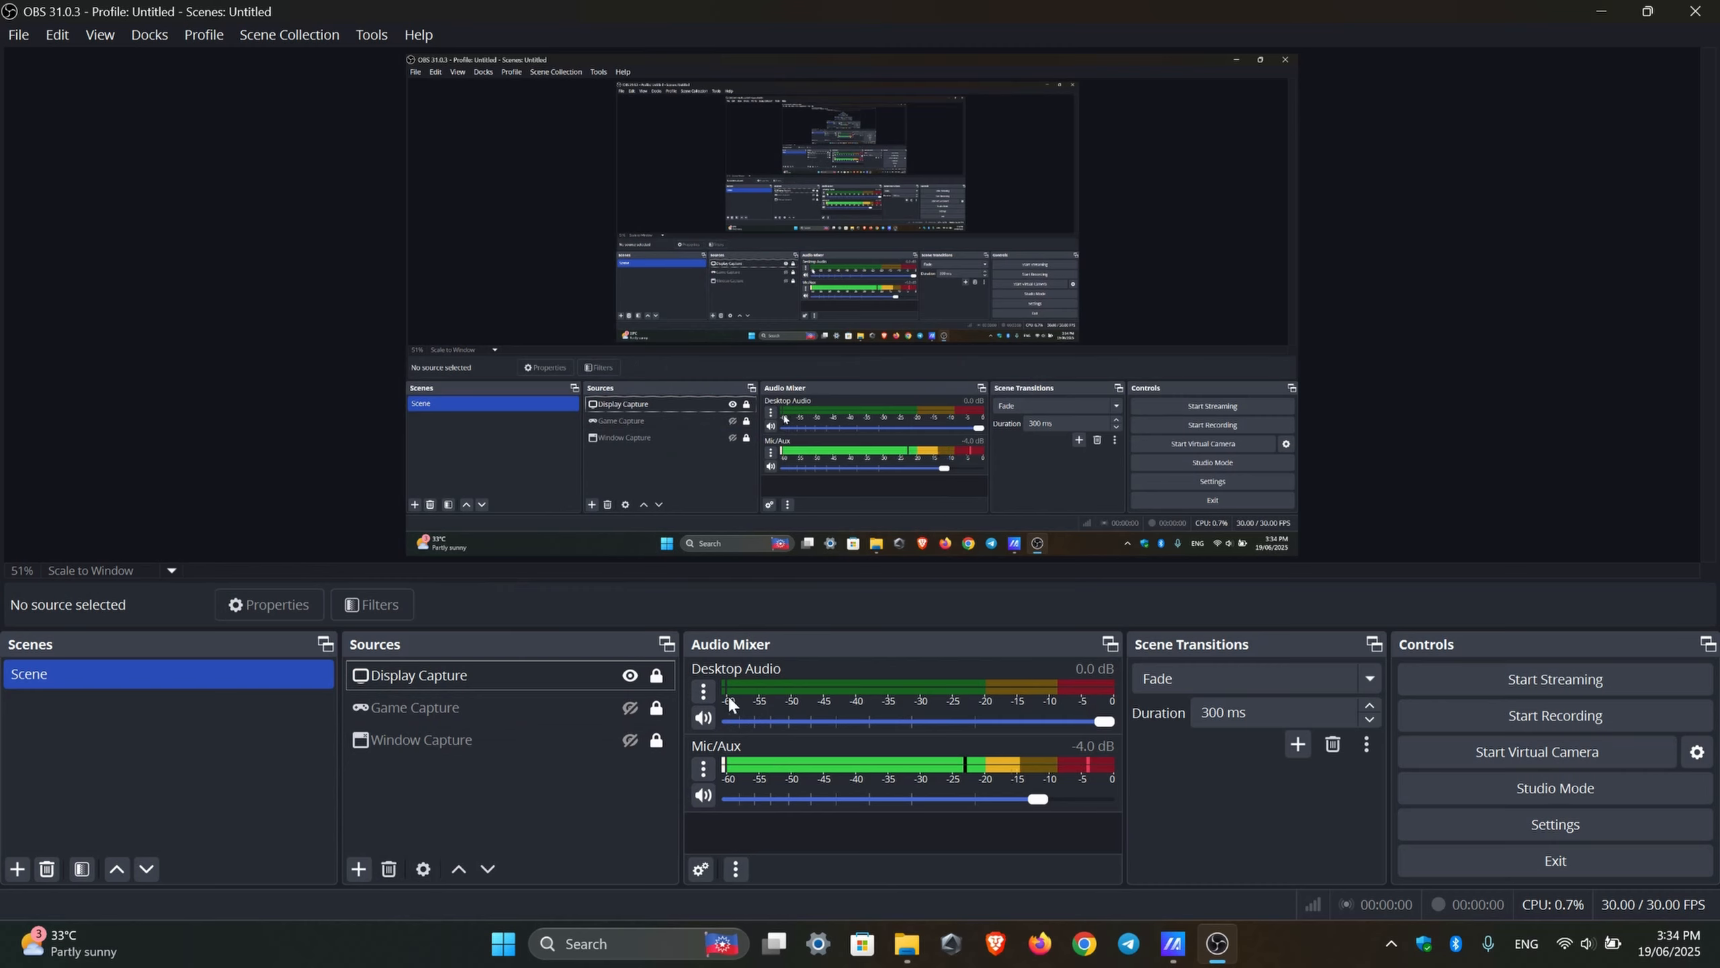
Step: Set the Desktop Audio device to Headphones (Realtek(R) Audio) in its properties
{"action": "left_click", "coordinate": [704, 690]}
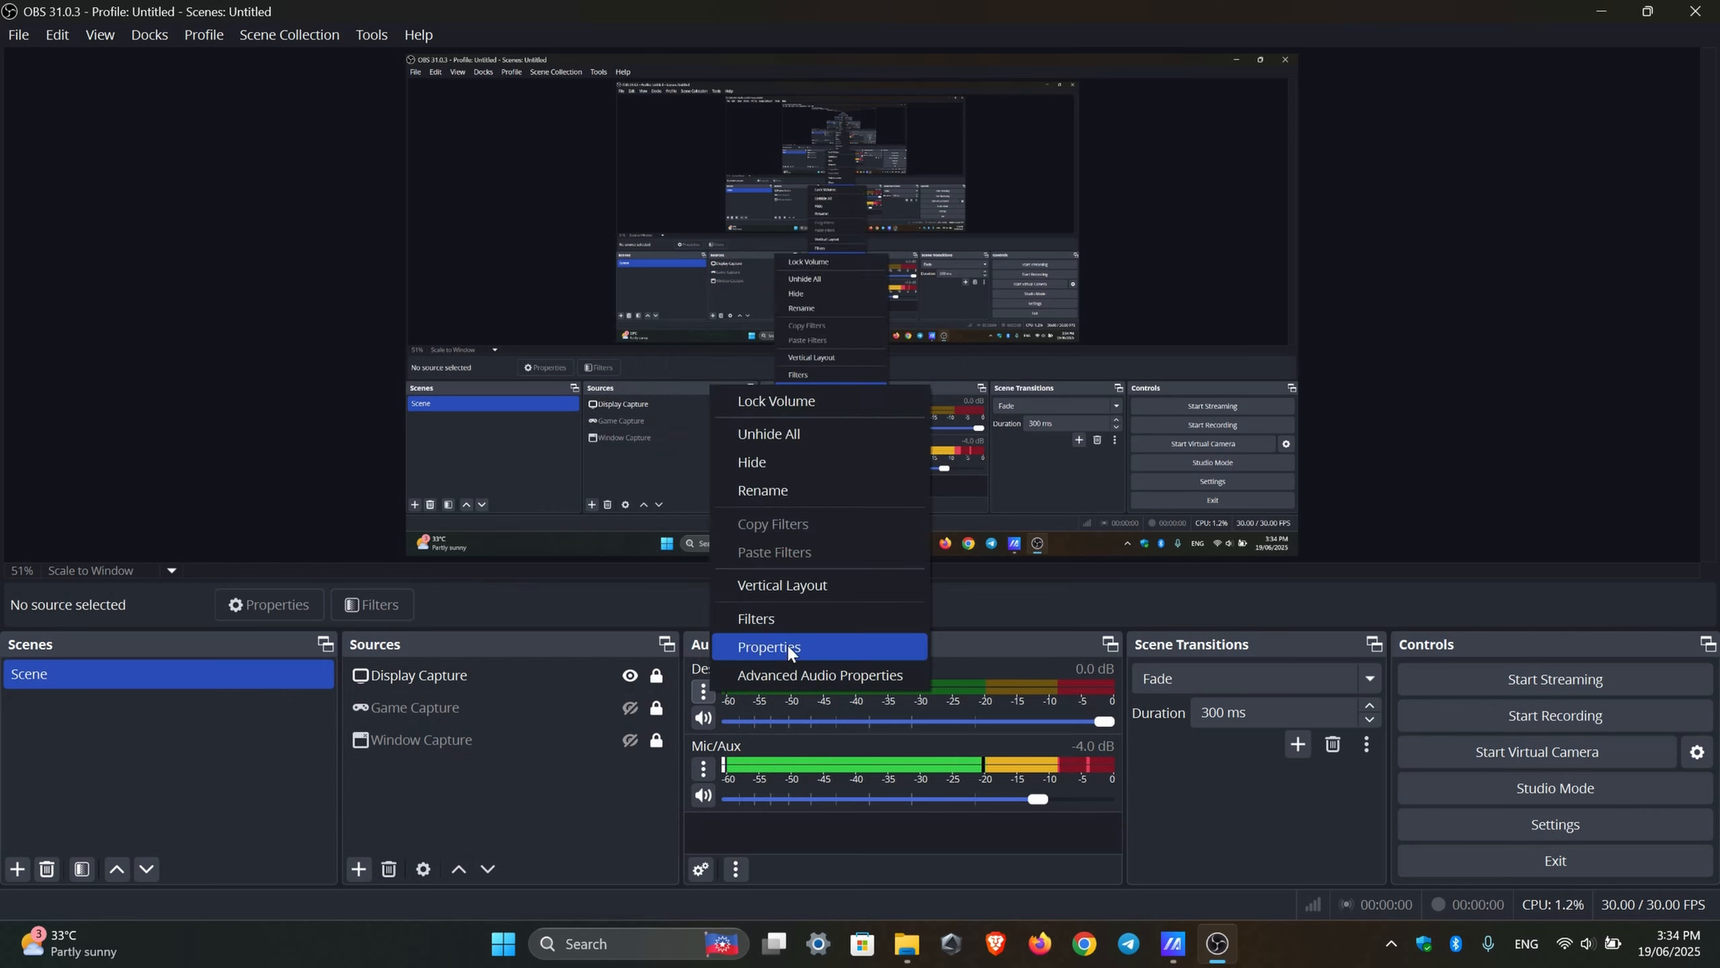
{"action": "left_click", "coordinate": [787, 643]}
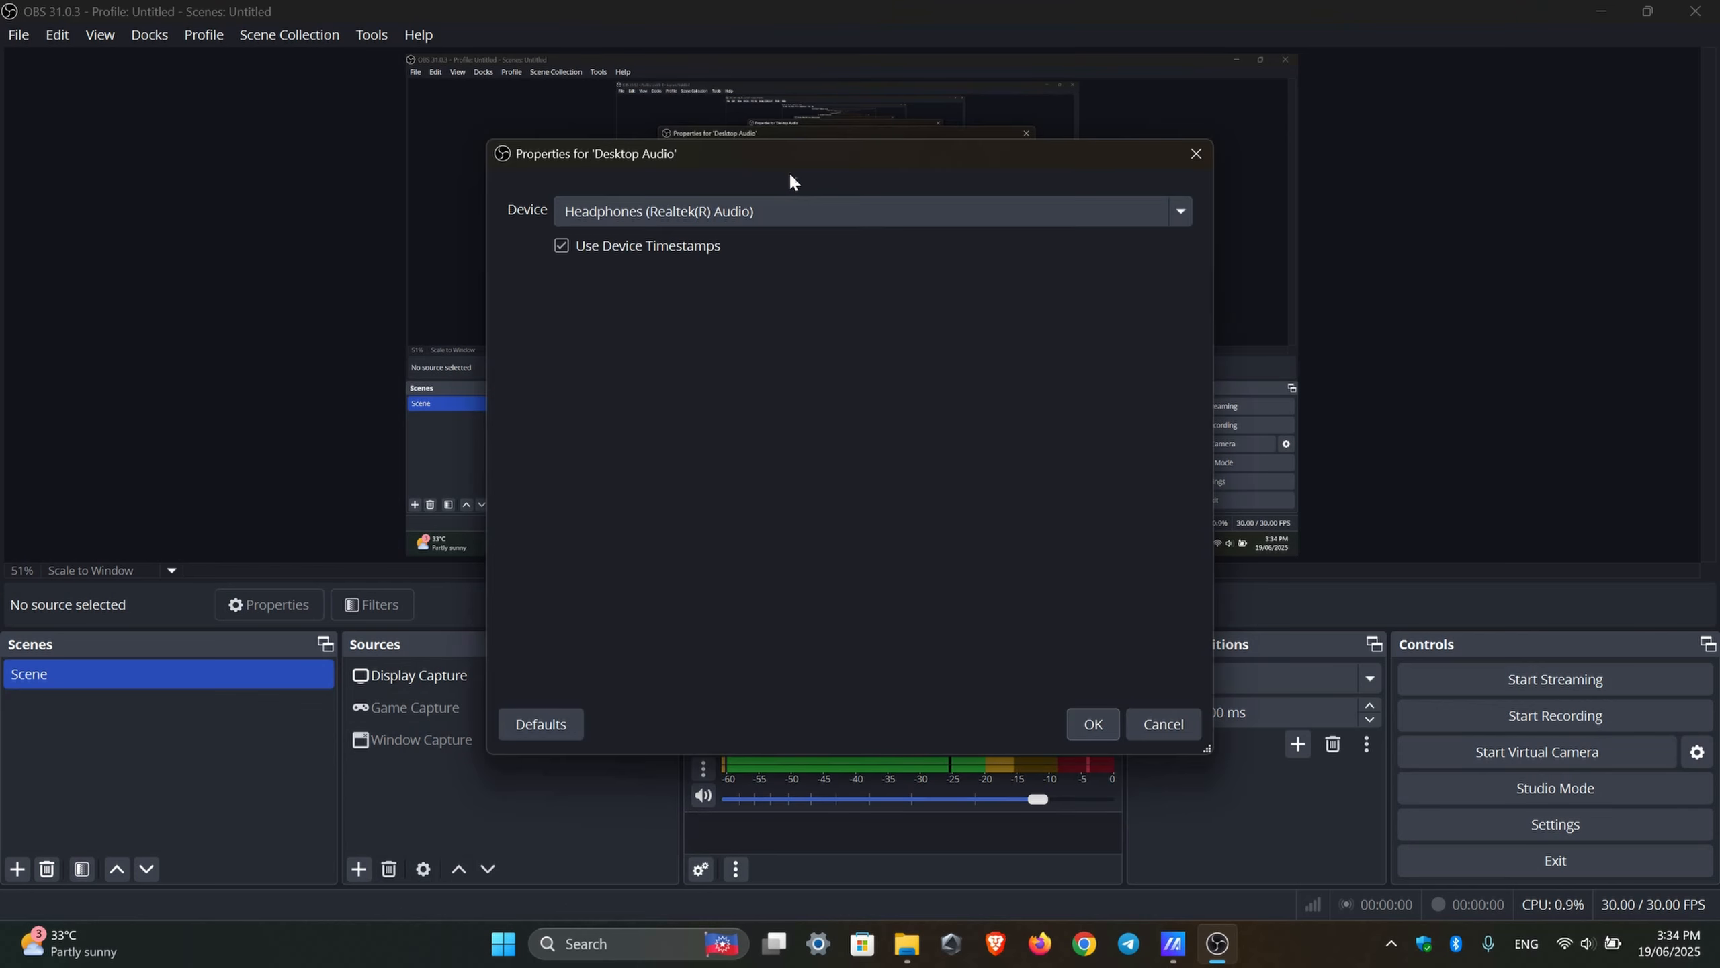
{"action": "left_click_drag", "start_coordinate": [854, 161], "coordinate": [870, 106]}
{"action": "left_click", "coordinate": [743, 169]}
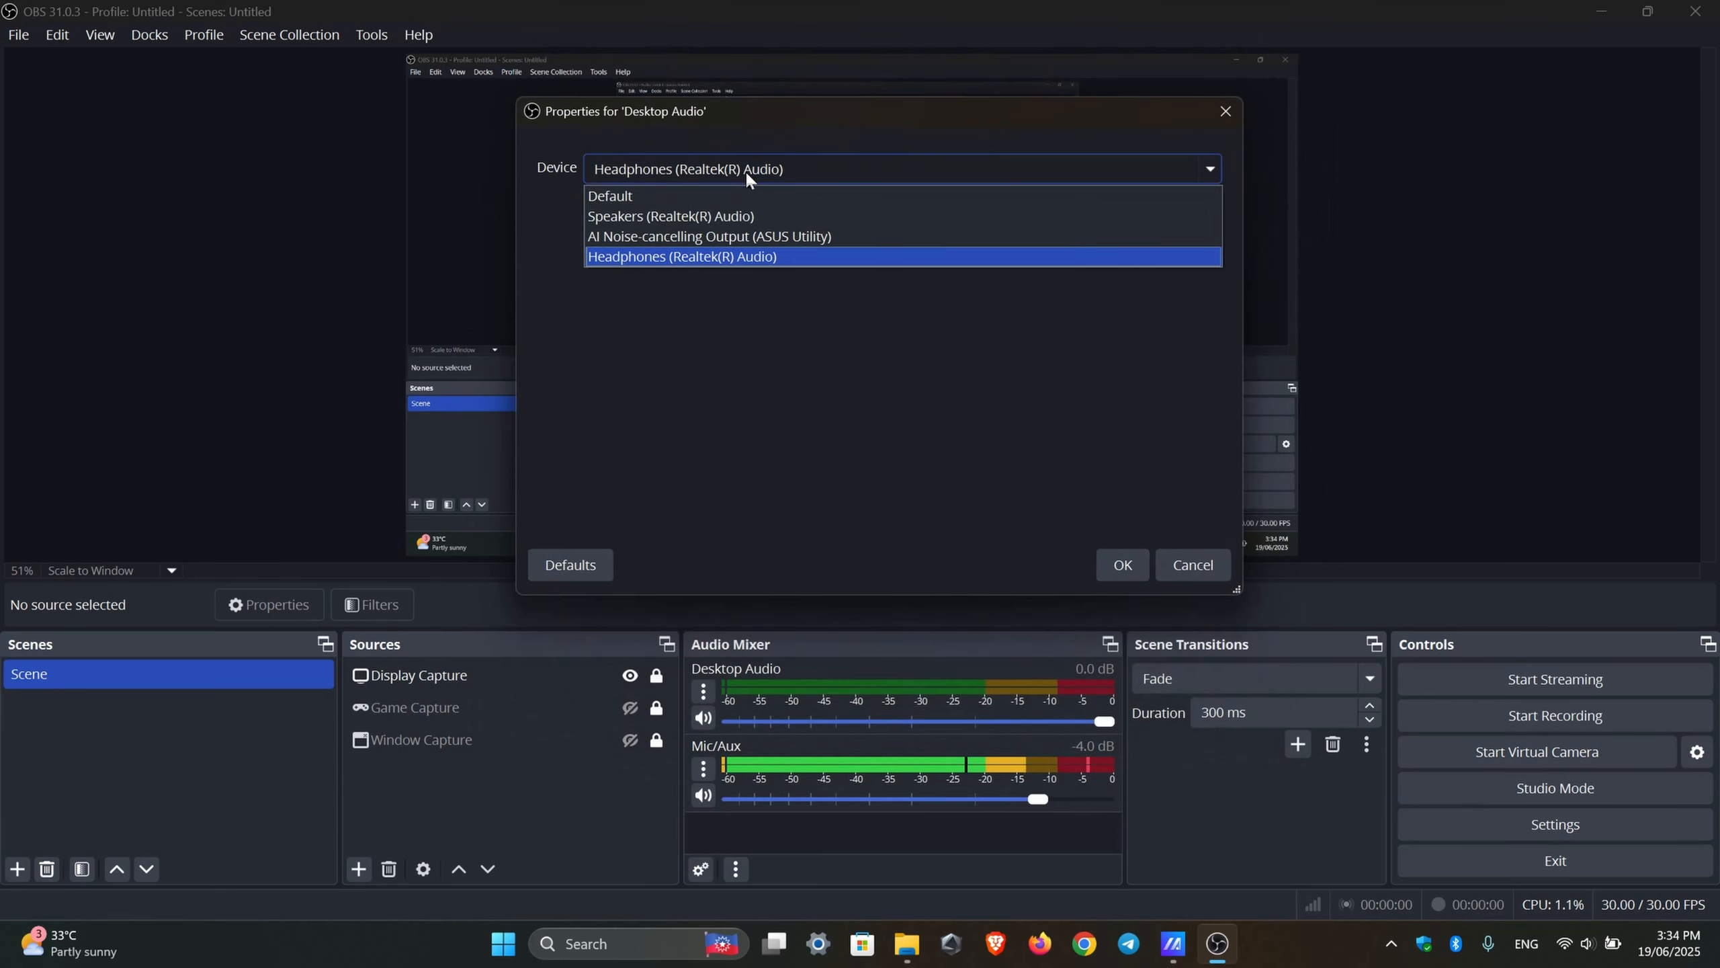
{"action": "left_click", "coordinate": [643, 256]}
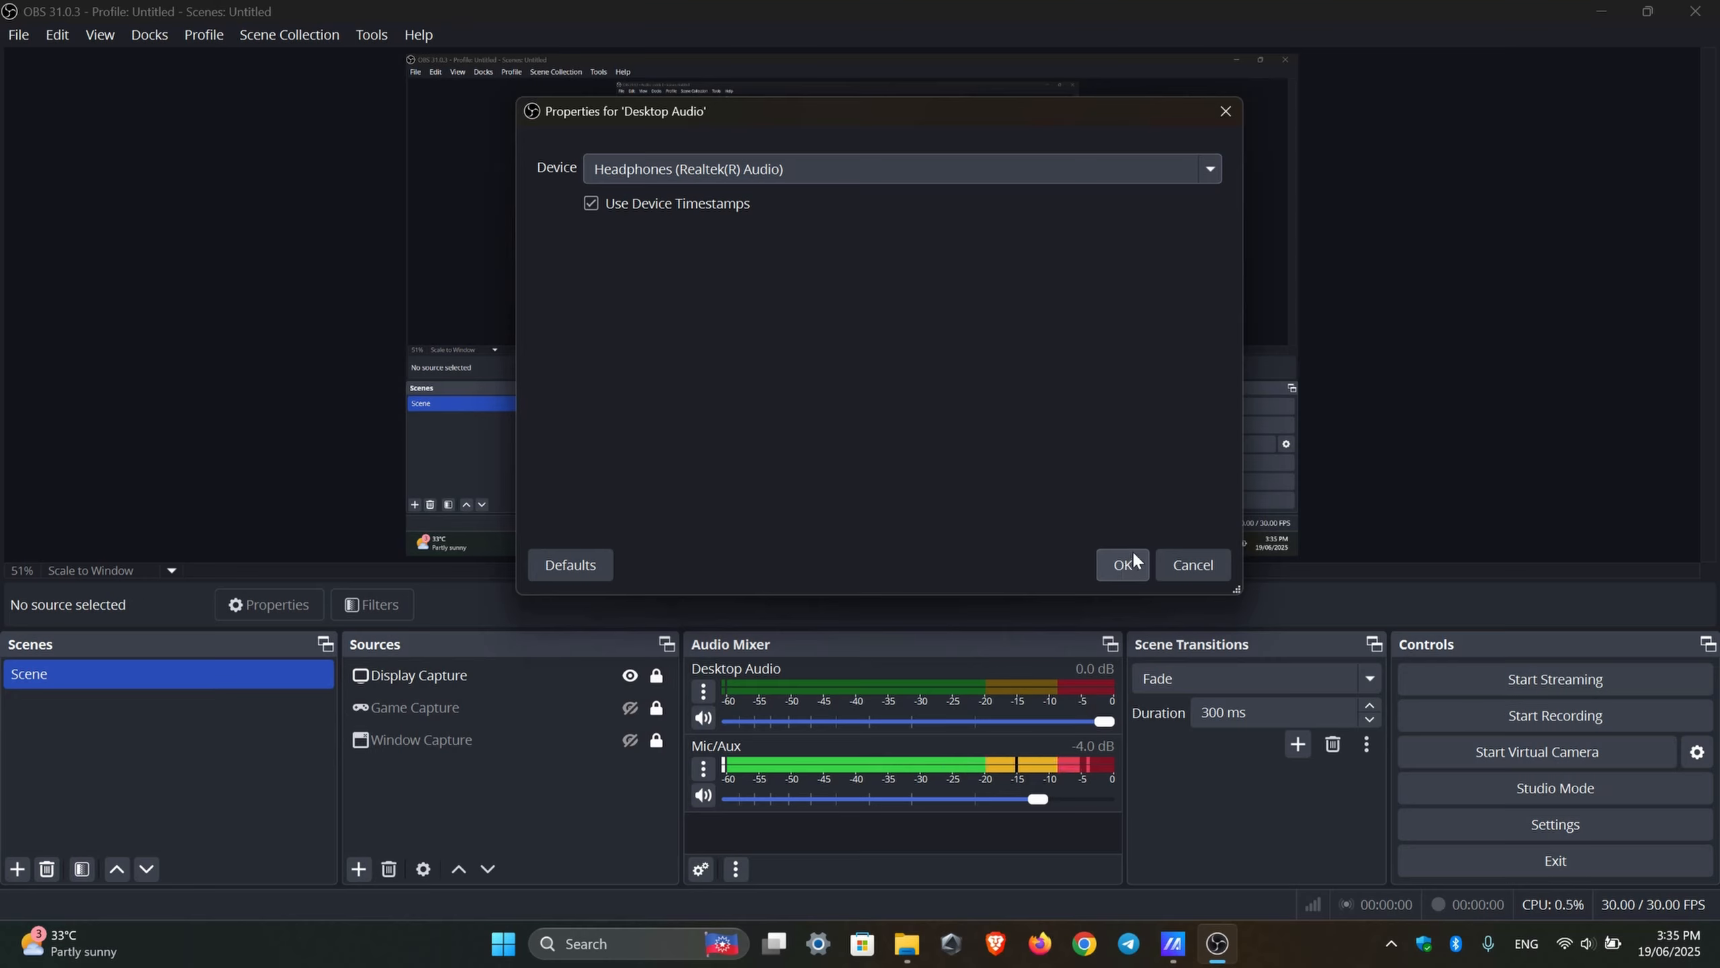
{"action": "left_click", "coordinate": [1130, 570]}
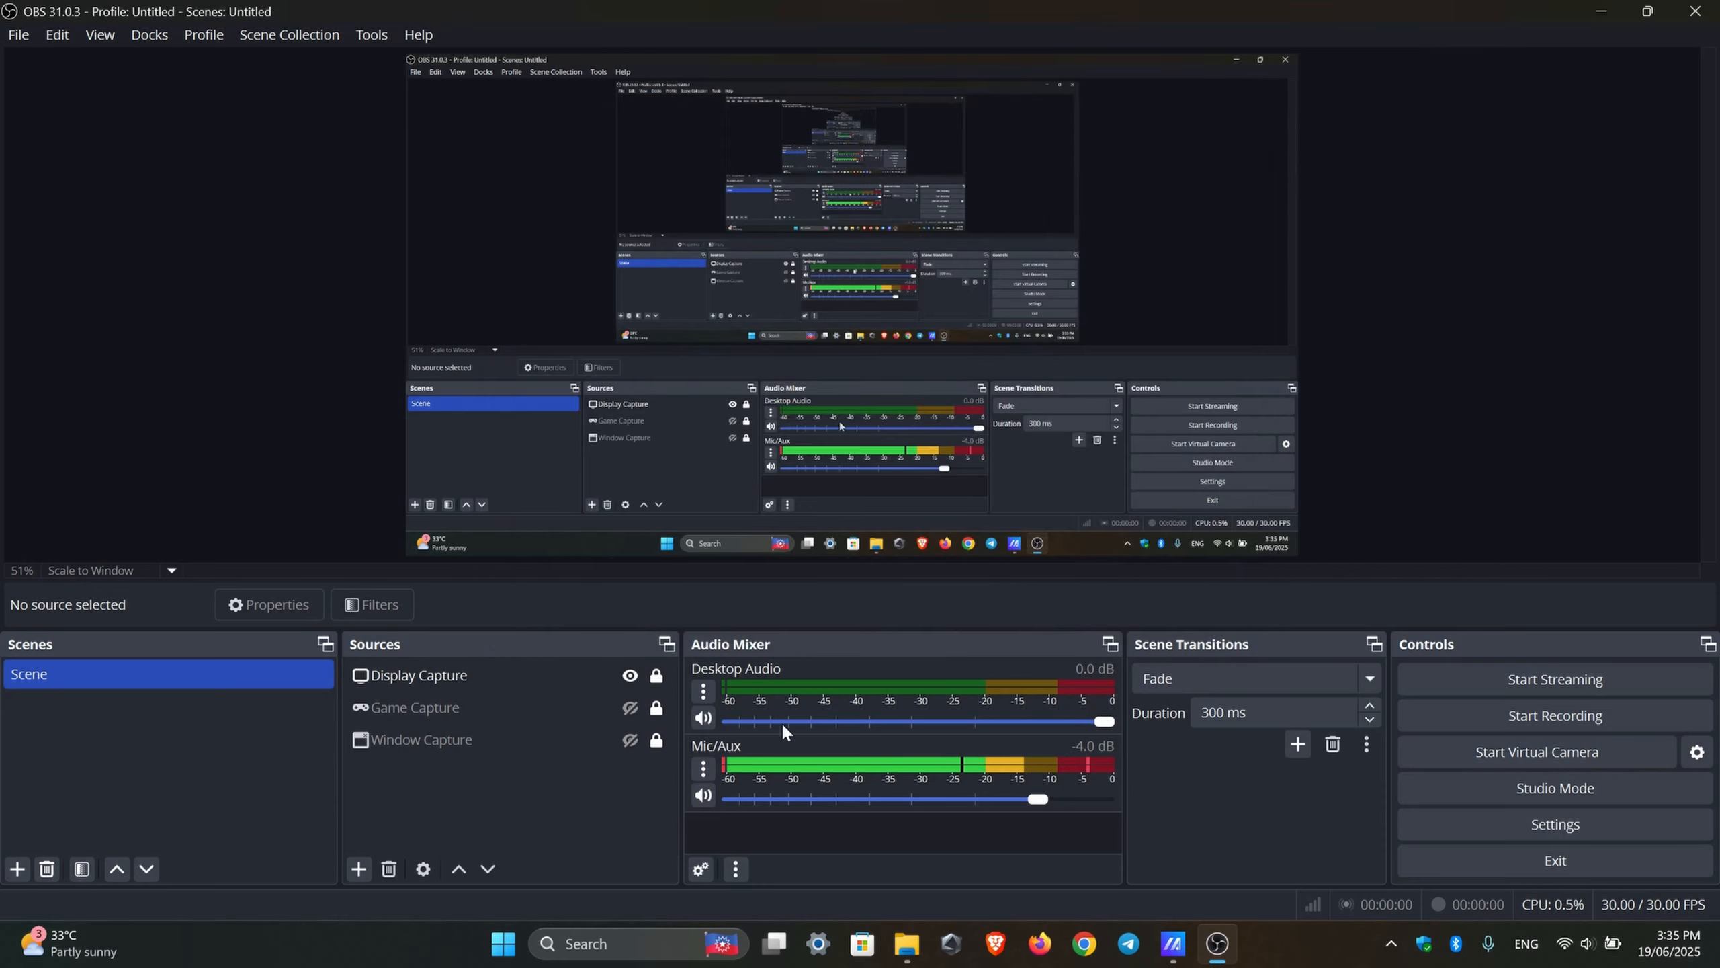
Step: Confirm Microphone (Realtek(R) Audio) as the Mic/Aux input device in its properties
{"action": "left_click", "coordinate": [703, 768]}
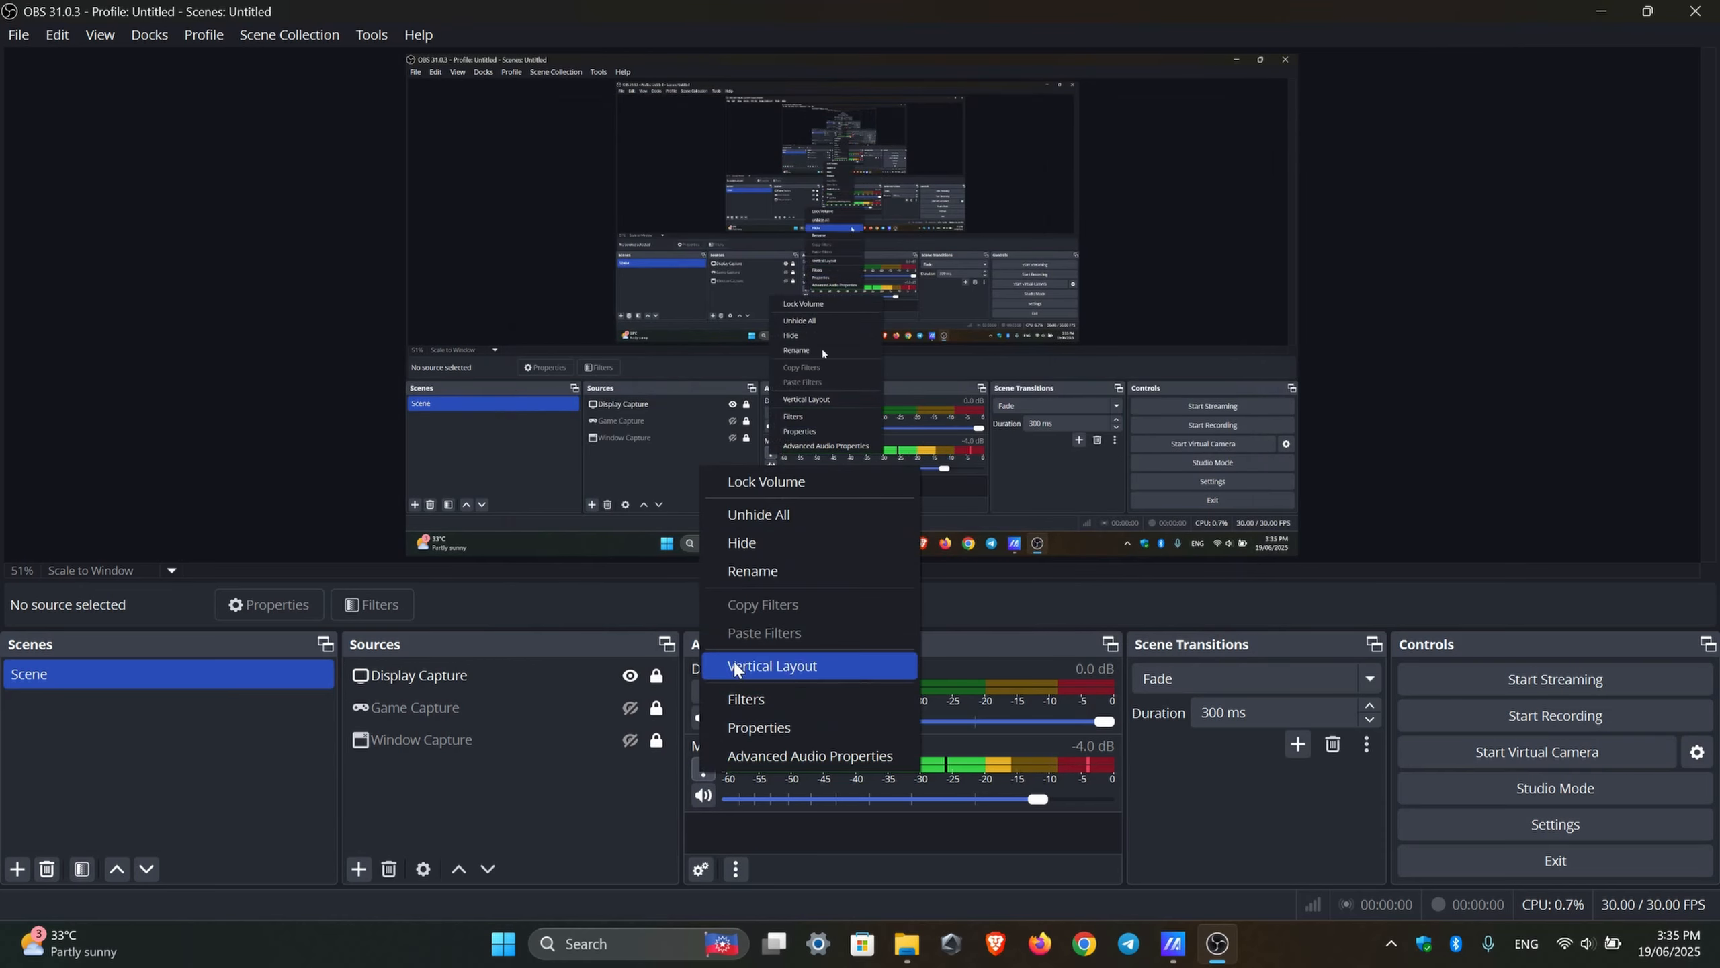
{"action": "left_click", "coordinate": [762, 727]}
{"action": "left_click", "coordinate": [674, 270]}
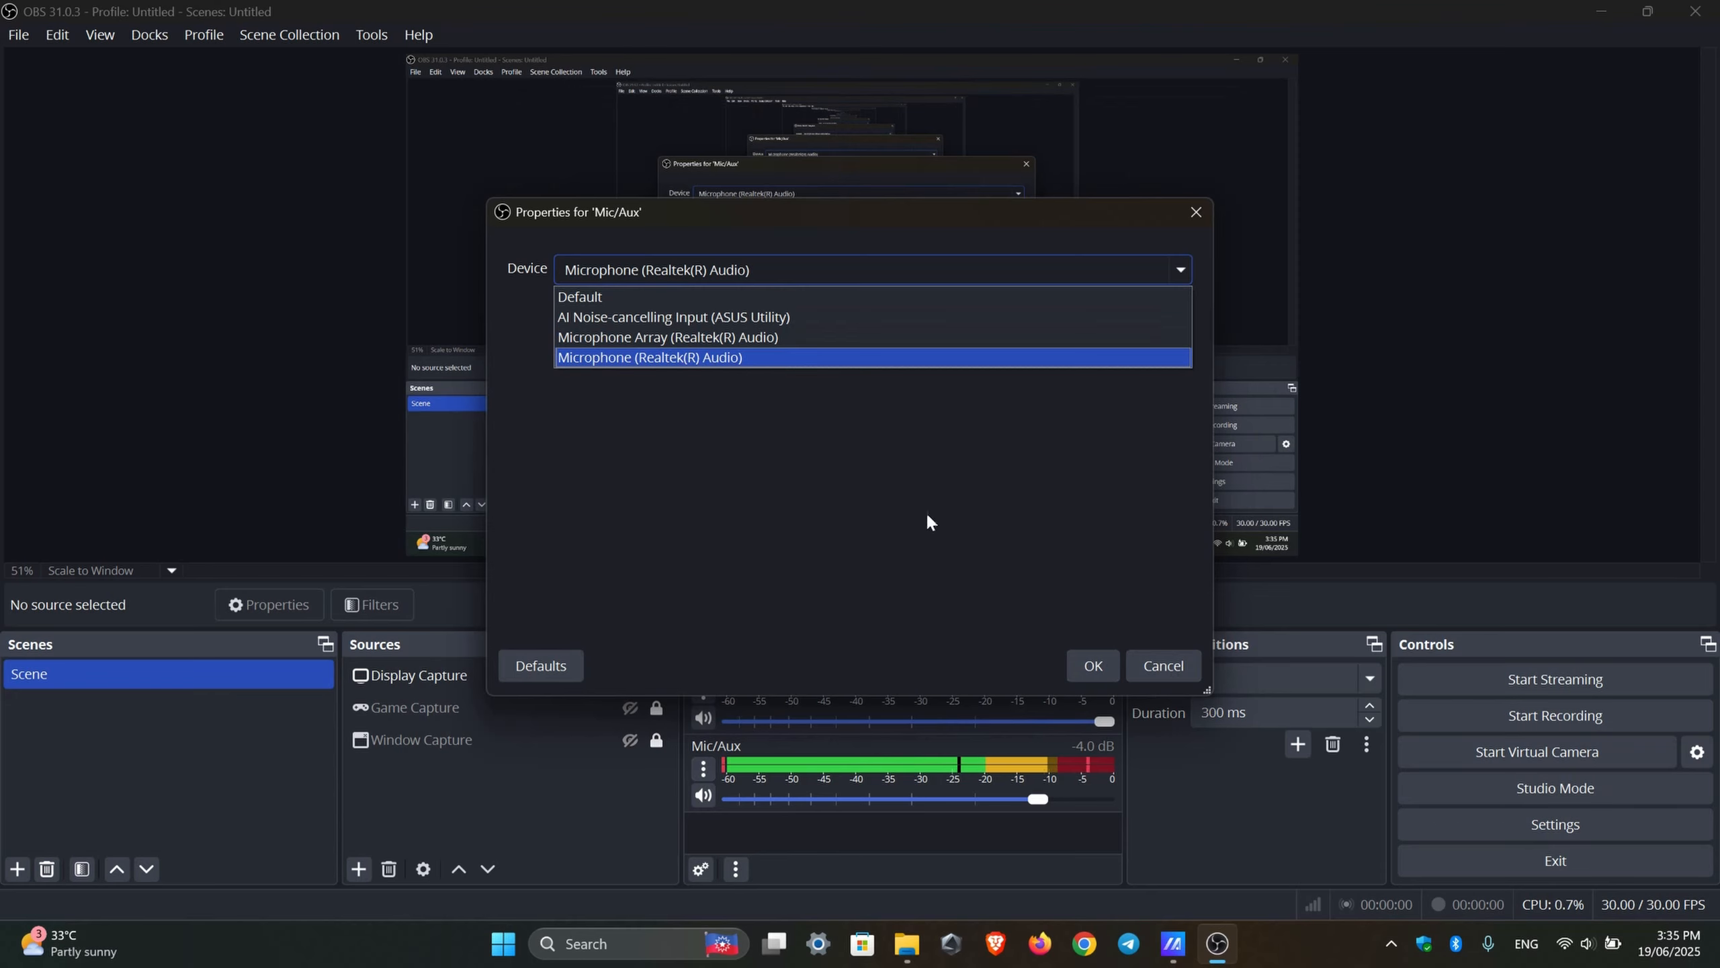
{"action": "left_click", "coordinate": [1073, 656]}
{"action": "left_click", "coordinate": [1084, 663]}
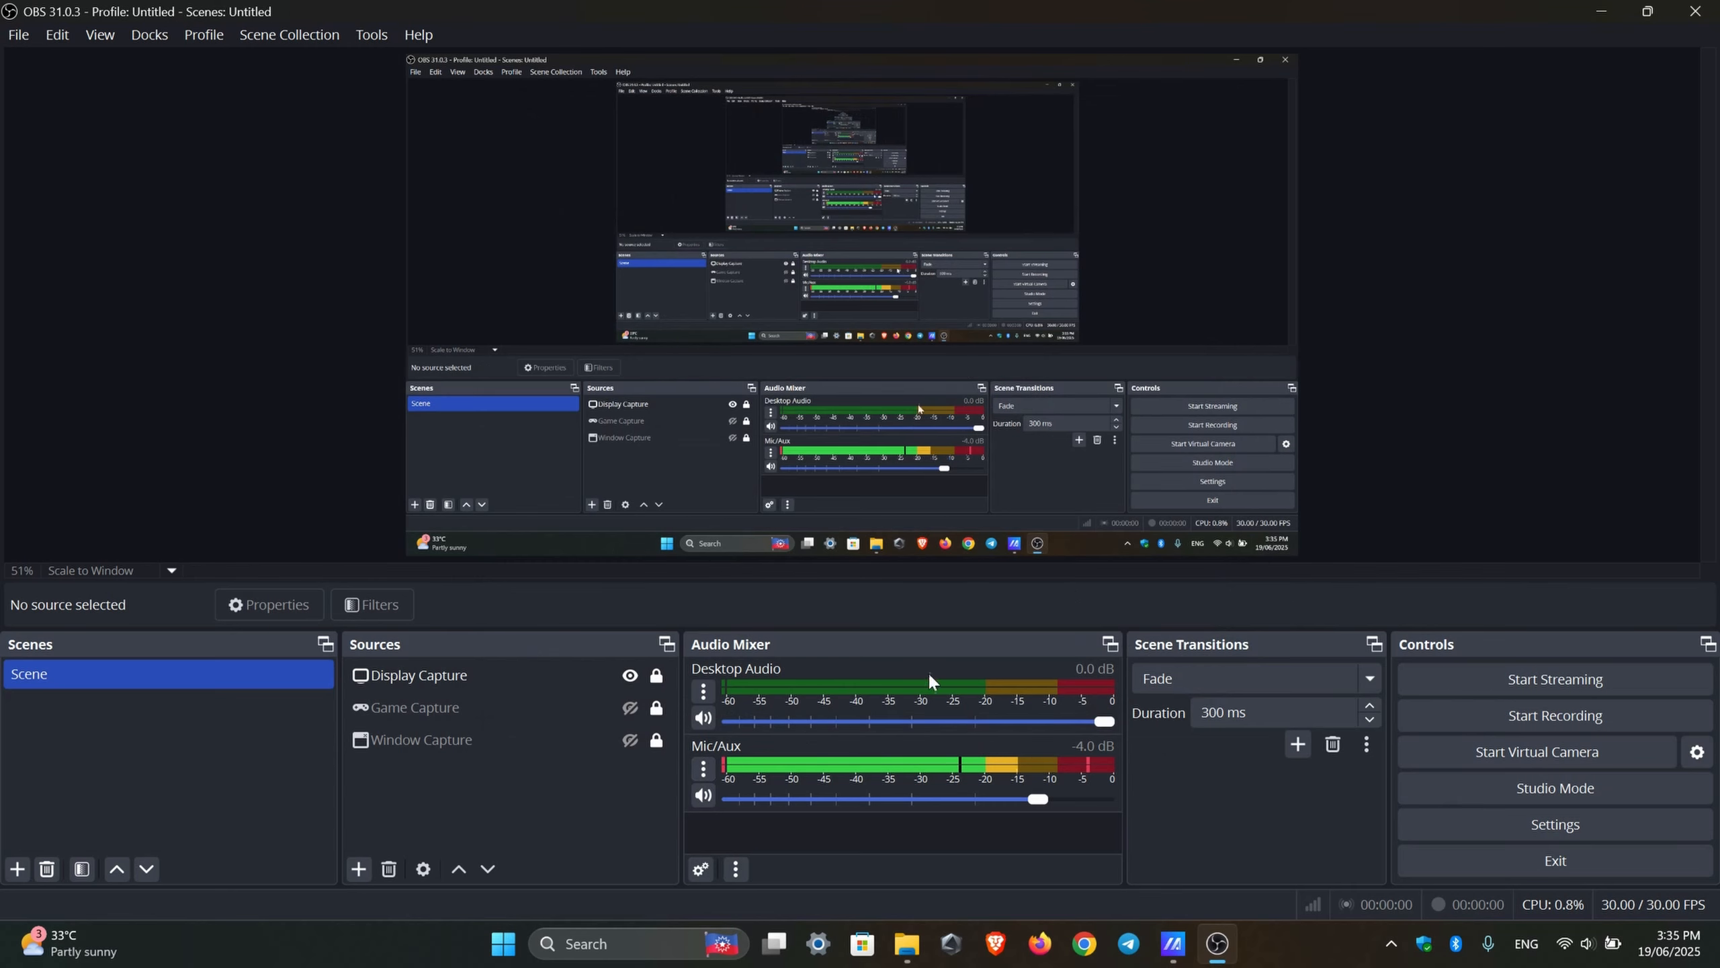
Step: Open the advanced audio properties and enlarge and reposition the dialog so the six audio tracks are fully shown
{"action": "left_click", "coordinate": [702, 690]}
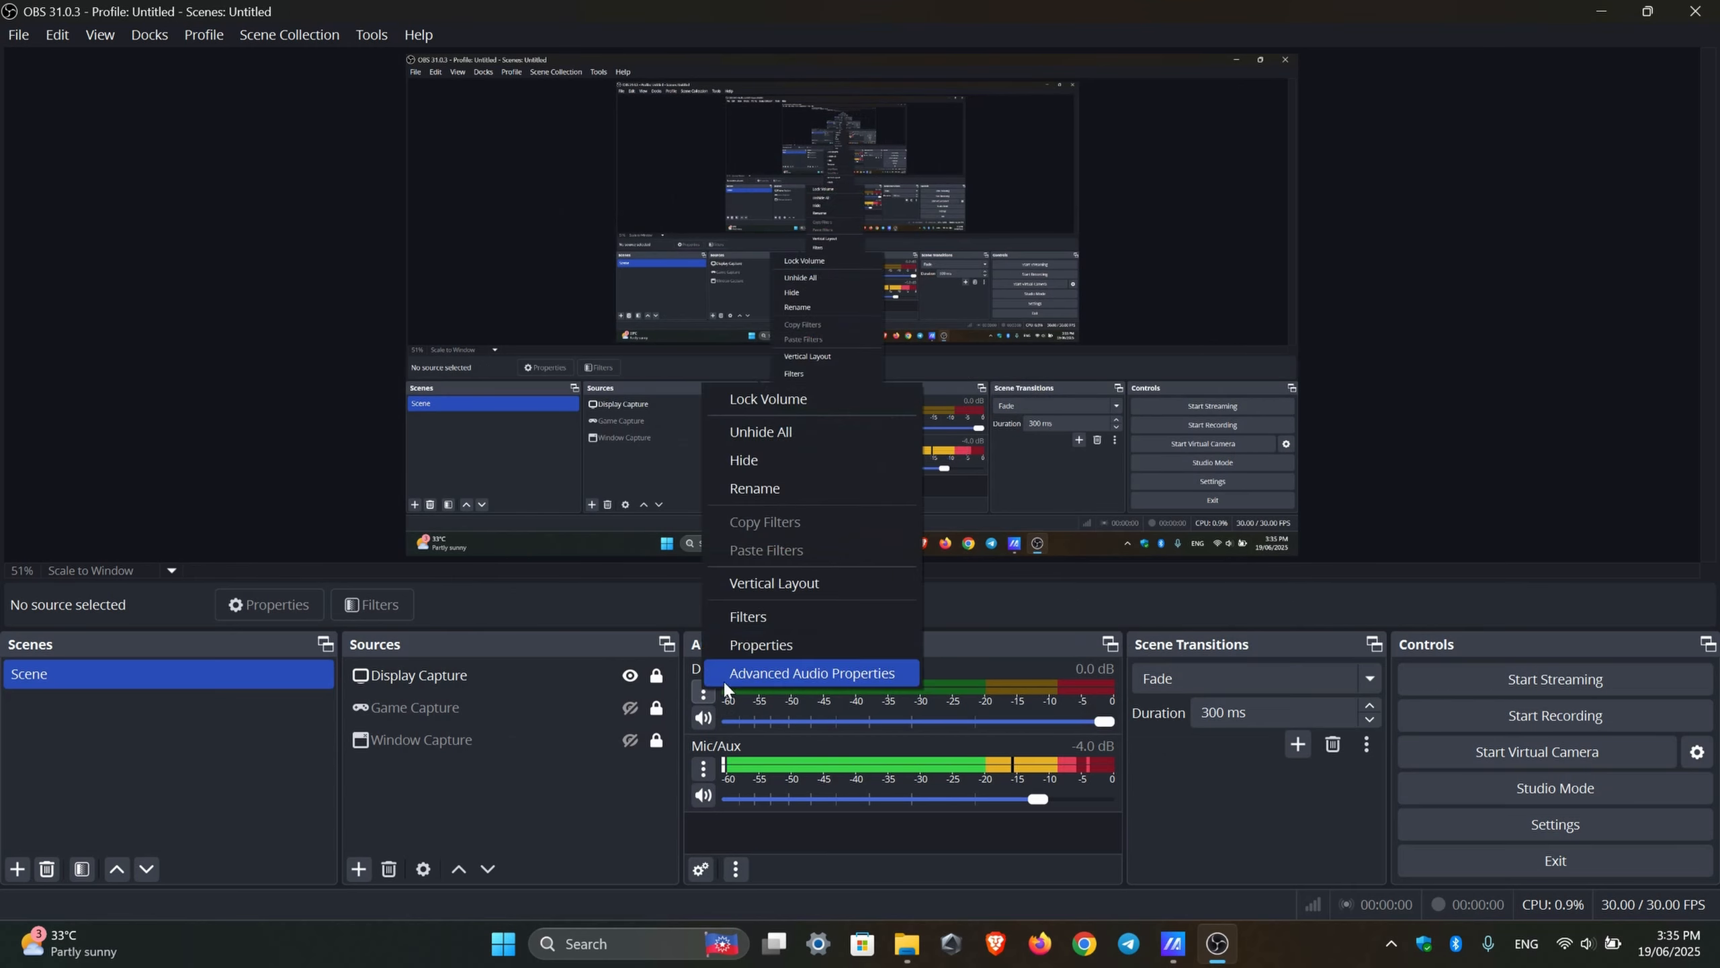
{"action": "left_click", "coordinate": [871, 673]}
{"action": "left_click_drag", "start_coordinate": [541, 259], "coordinate": [421, 339]}
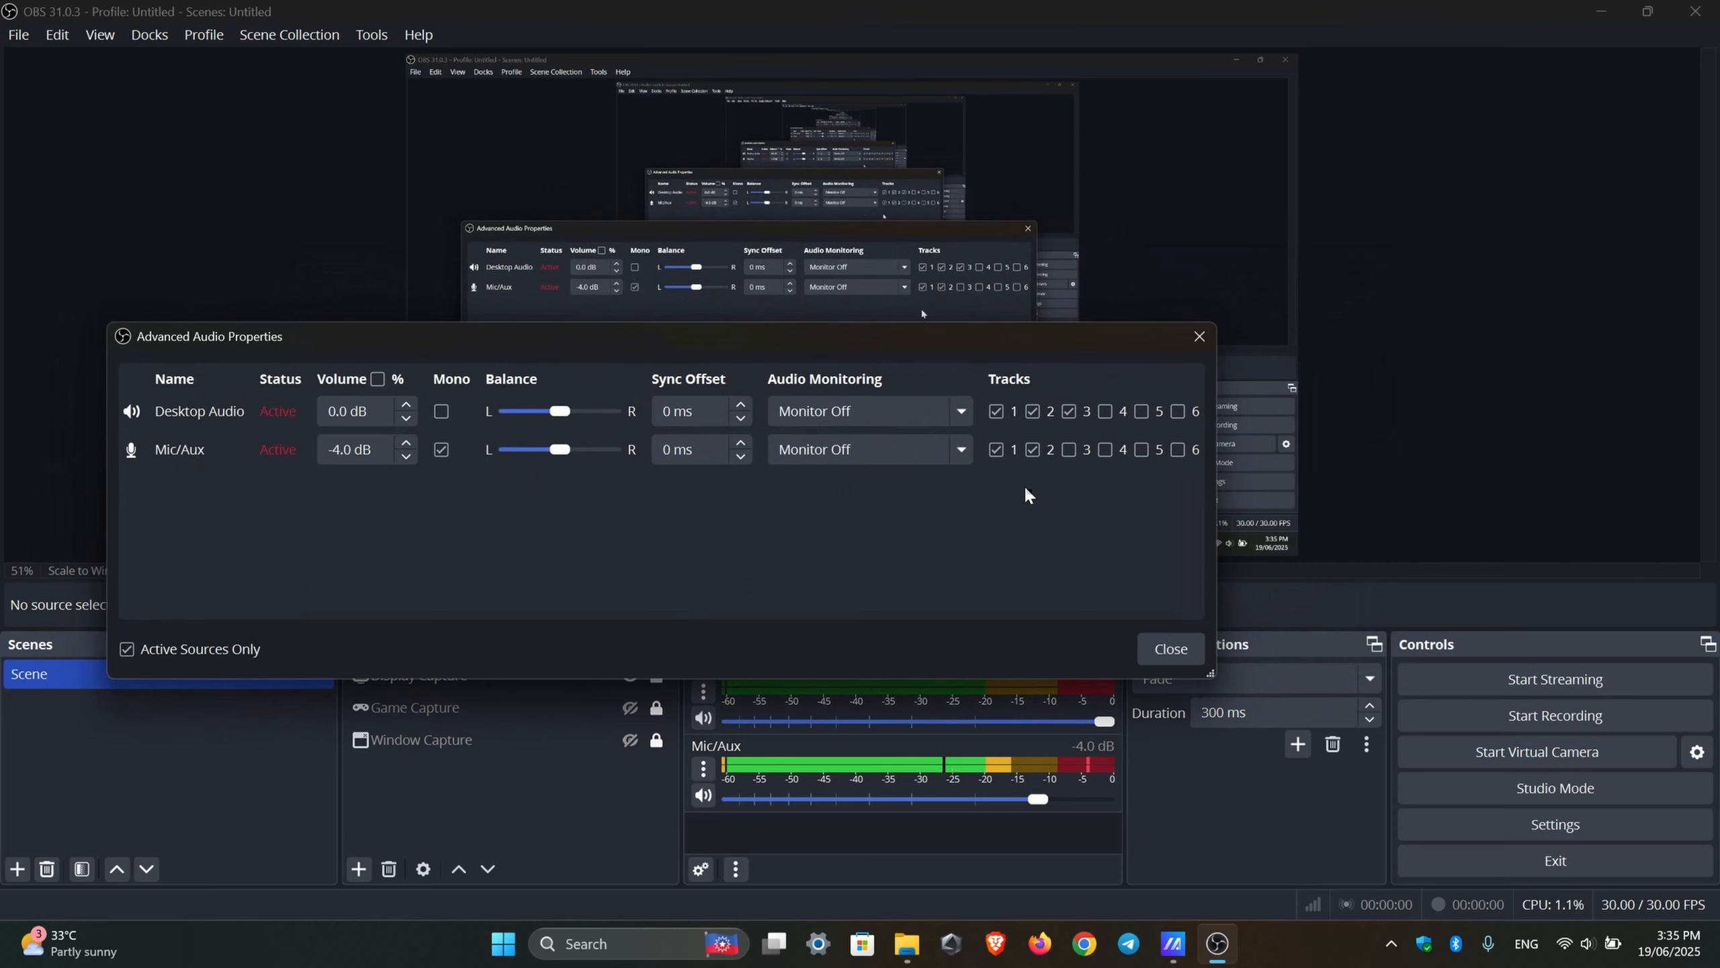
{"action": "left_click_drag", "start_coordinate": [1216, 398], "coordinate": [1265, 397]}
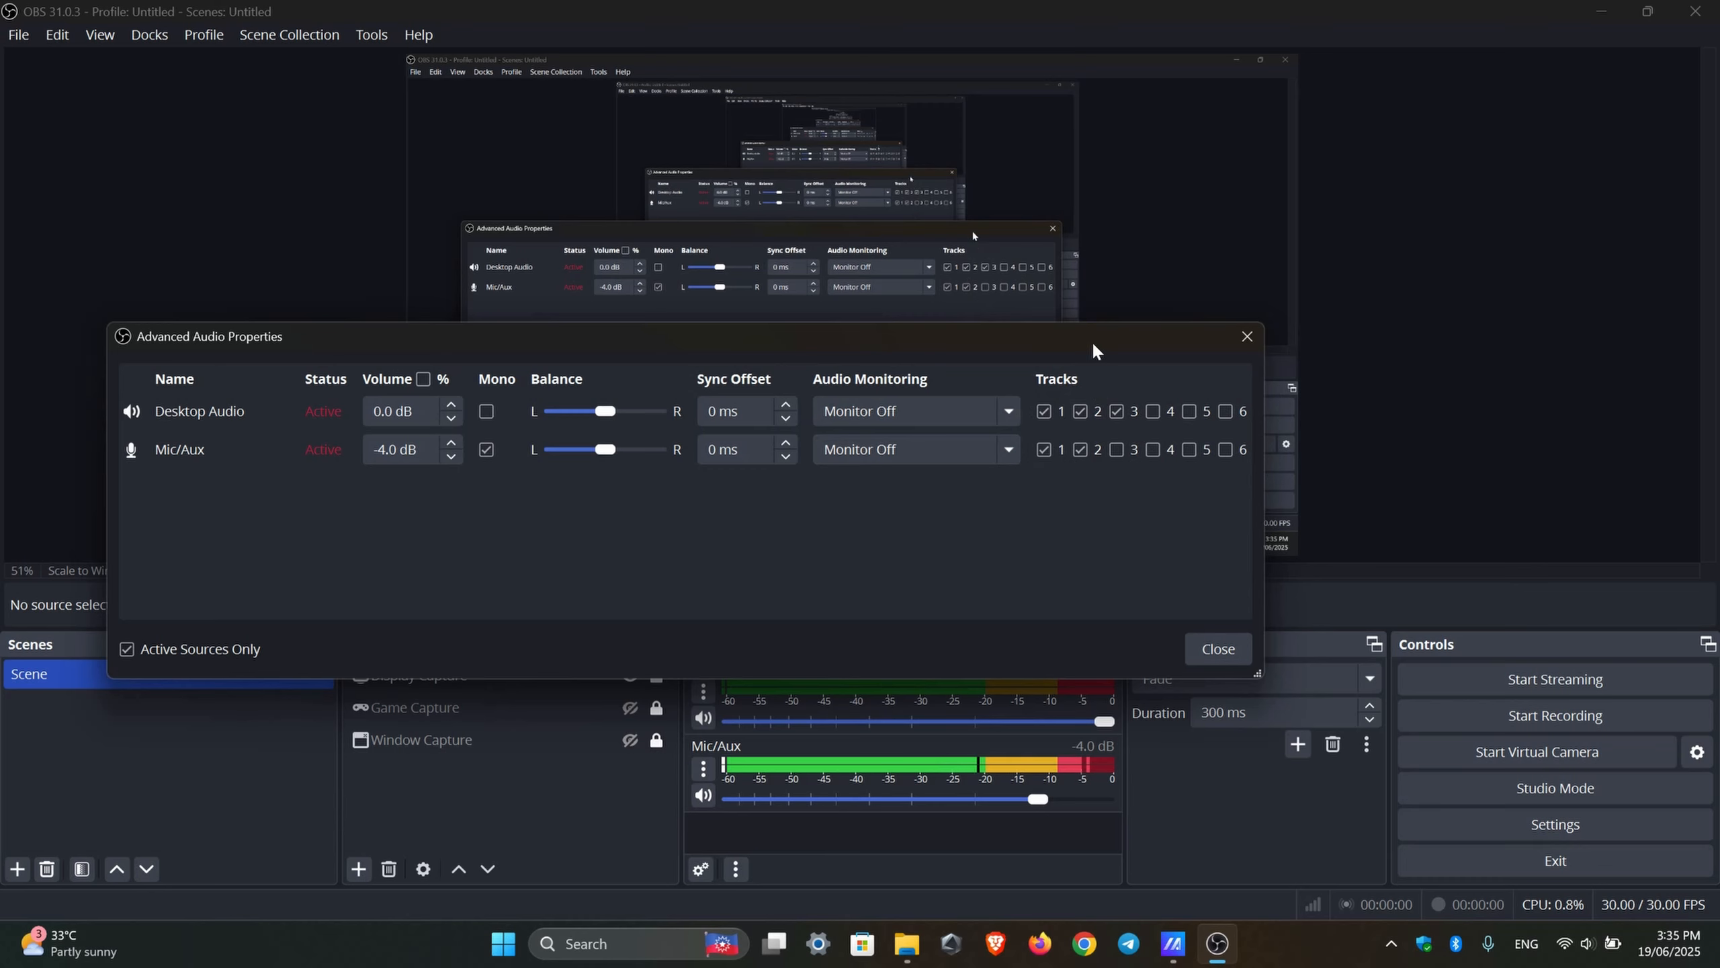
{"action": "mouse_move", "coordinate": [1091, 340]}
{"action": "left_mouse_down"}
{"action": "mouse_move", "coordinate": [1113, 320]}
{"action": "mouse_move", "coordinate": [1122, 339]}
{"action": "left_mouse_up"}
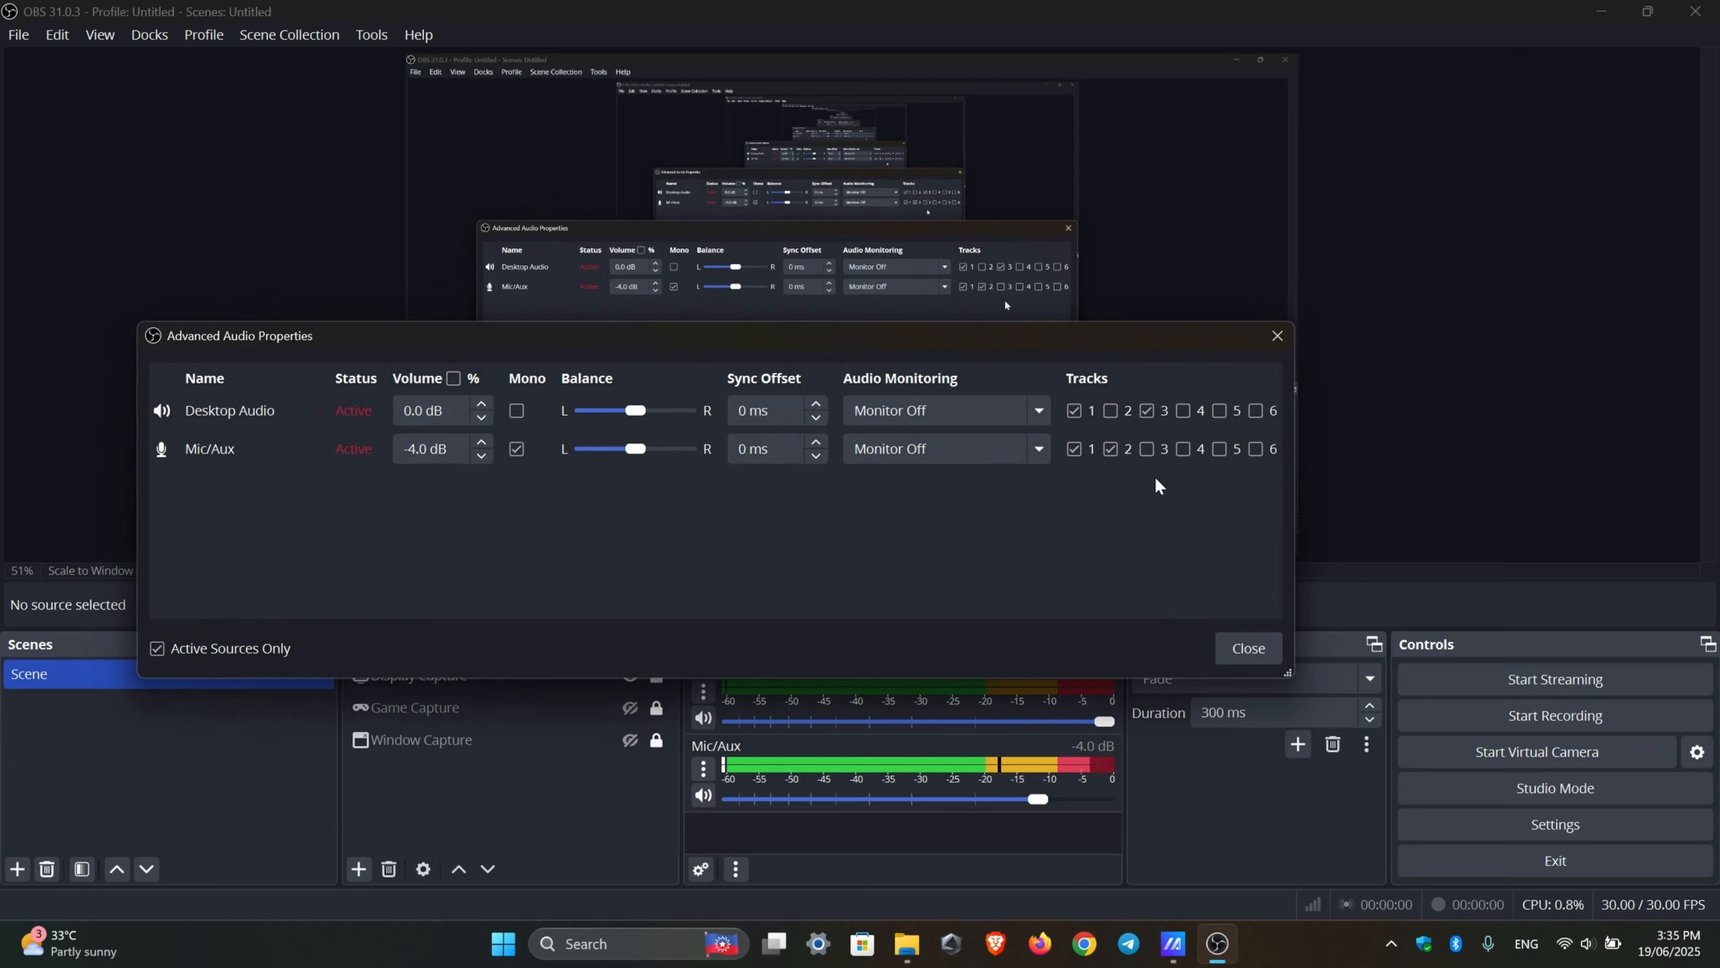
Step: Enable track 2 for Desktop Audio and leave track 3 disabled for Mic/Aux
{"action": "left_click", "coordinate": [1114, 412]}
{"action": "left_click", "coordinate": [1140, 442]}
{"action": "left_click", "coordinate": [1148, 450]}
{"action": "left_click", "coordinate": [1146, 448]}
{"action": "mouse_move", "coordinate": [1117, 323]}
{"action": "left_mouse_down"}
{"action": "mouse_move", "coordinate": [1129, 264]}
{"action": "mouse_move", "coordinate": [1129, 307]}
{"action": "left_mouse_up"}
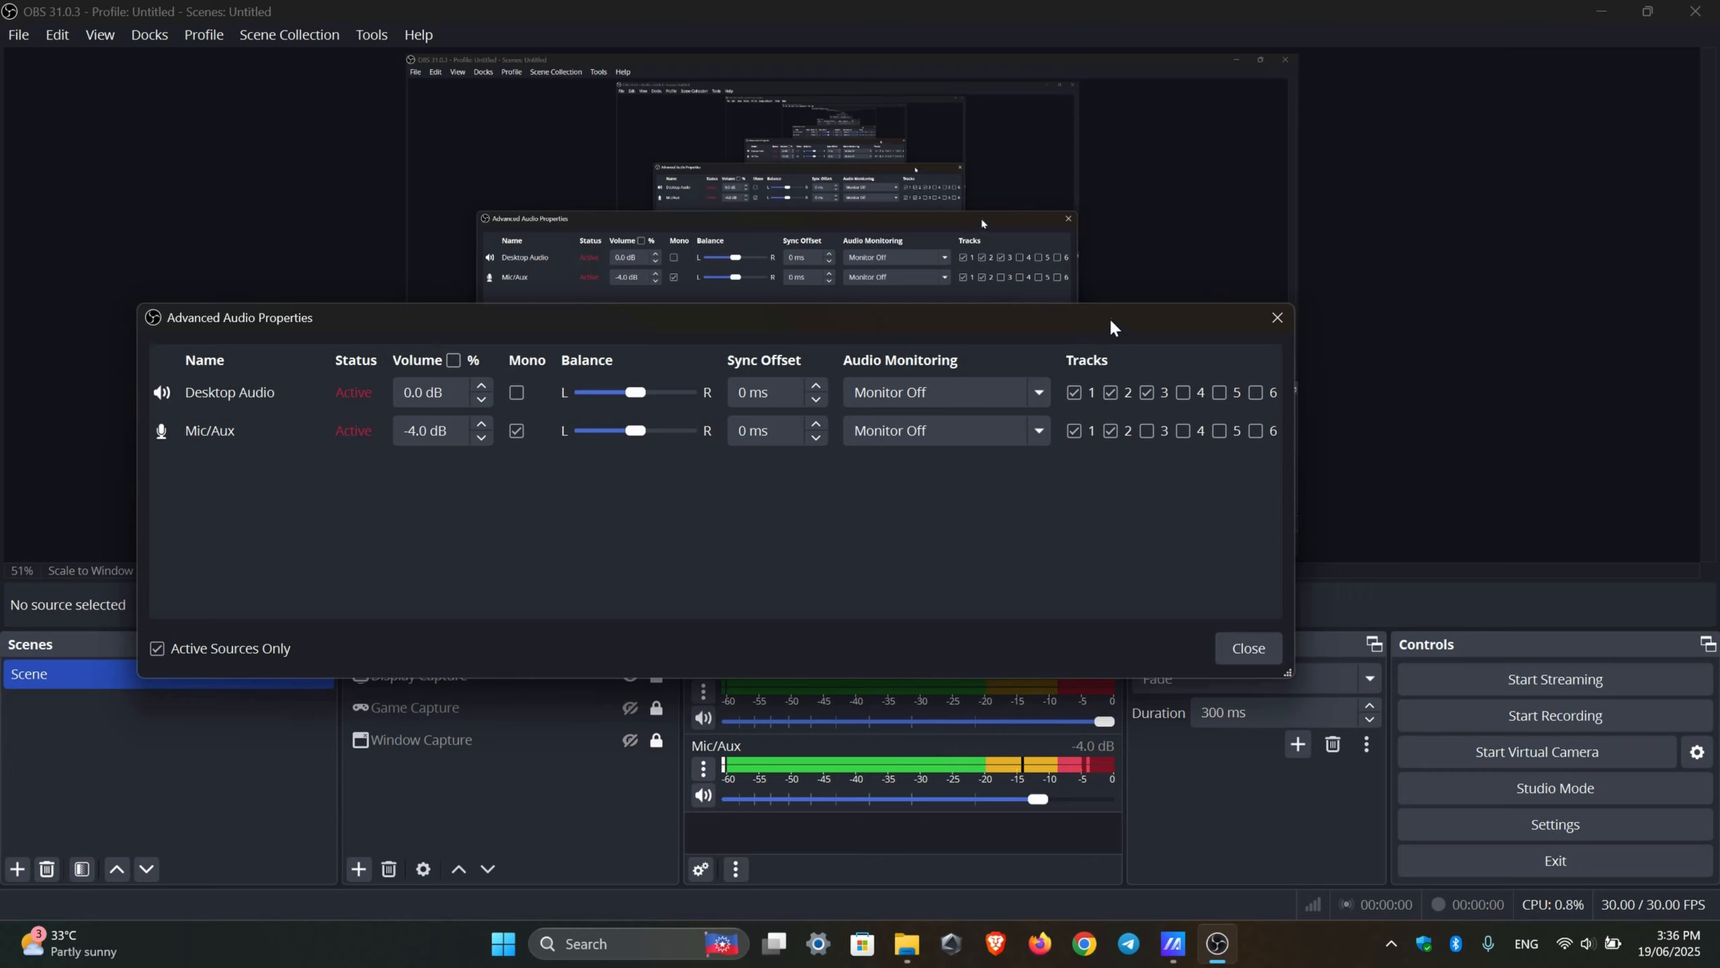
Step: Try enabling track 3 for Mic/Aux and disabling track 2 for Desktop Audio, and restore both assignments
{"action": "left_click", "coordinate": [1147, 431]}
{"action": "left_click", "coordinate": [1112, 394]}
{"action": "left_click", "coordinate": [1111, 392]}
{"action": "left_click", "coordinate": [1147, 431]}
Step: Widen the Advanced Audio Properties dialog and close it
{"action": "left_click_drag", "start_coordinate": [1297, 461], "coordinate": [1427, 463]}
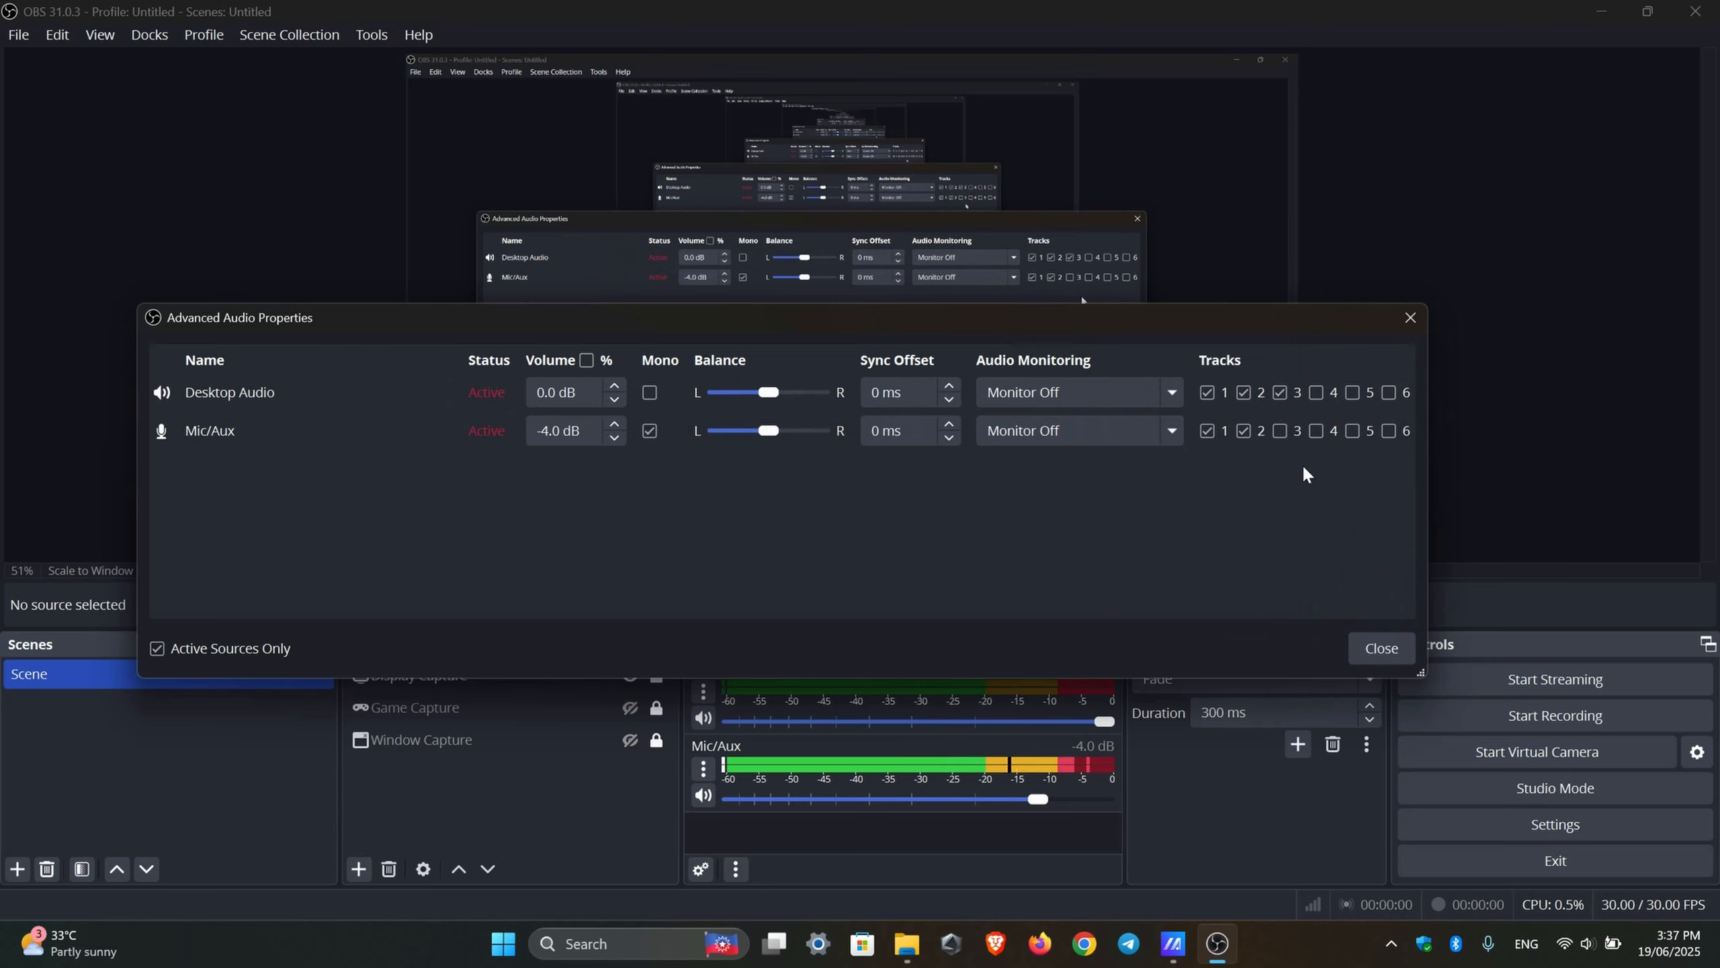
{"action": "left_click", "coordinate": [1385, 649]}
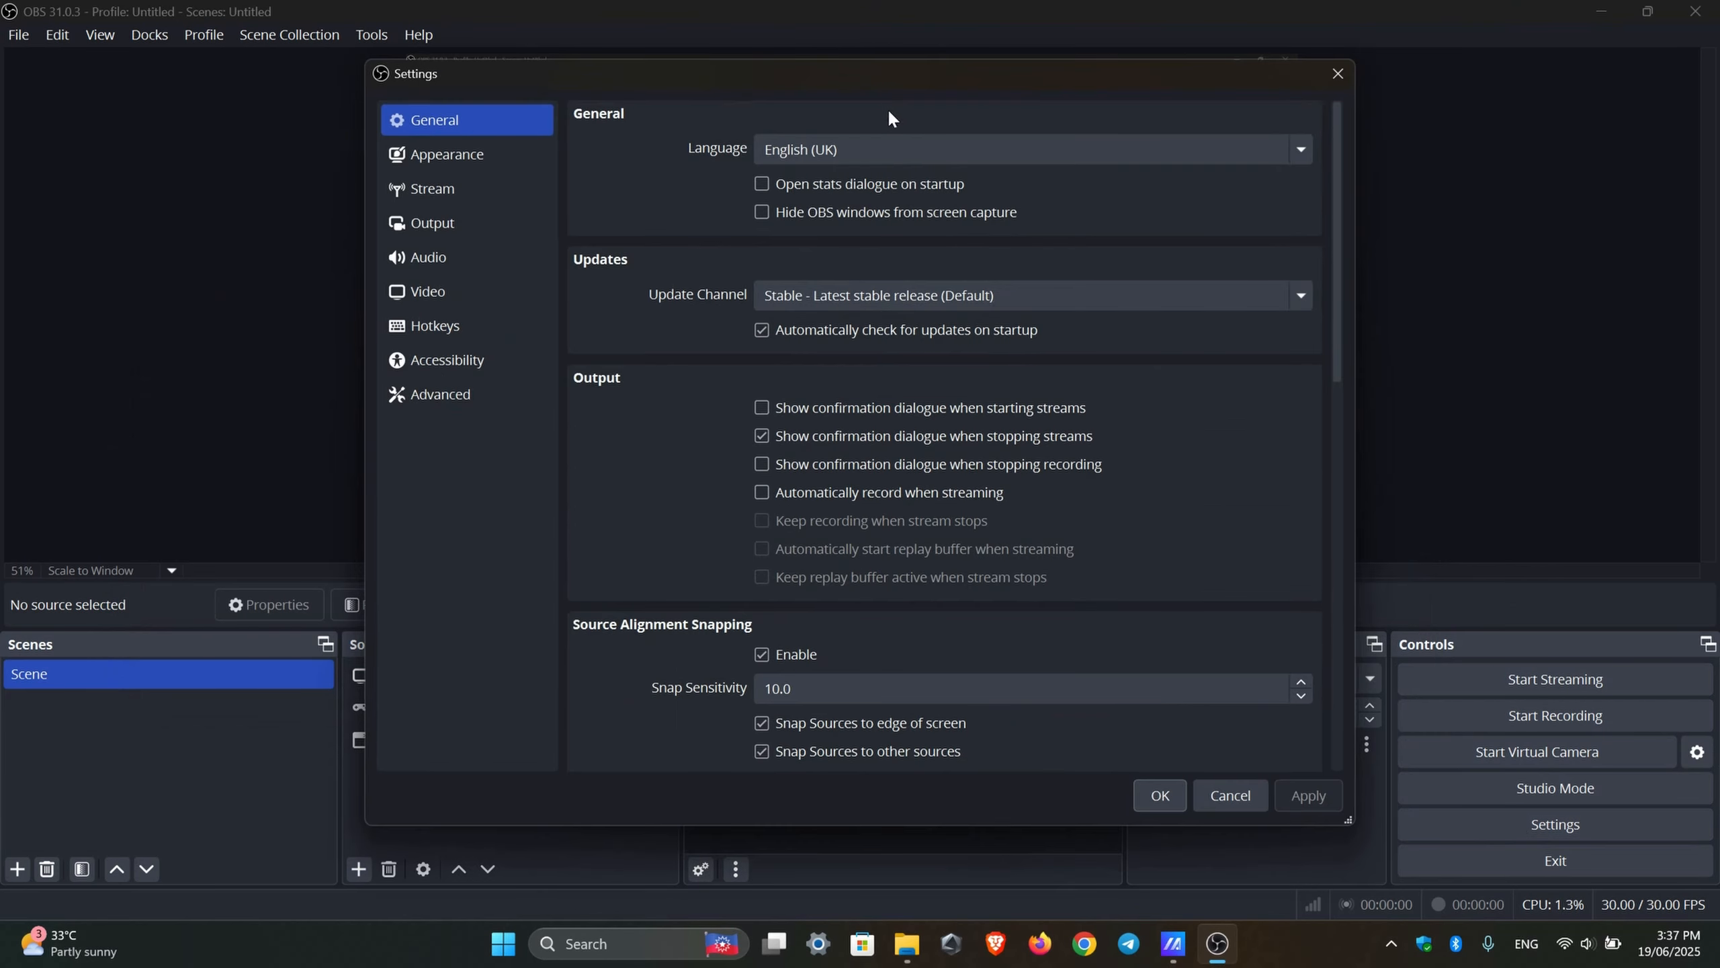
Step: Set the interface language to English, apply the change, and look through the remaining General settings
{"action": "left_click", "coordinate": [909, 146]}
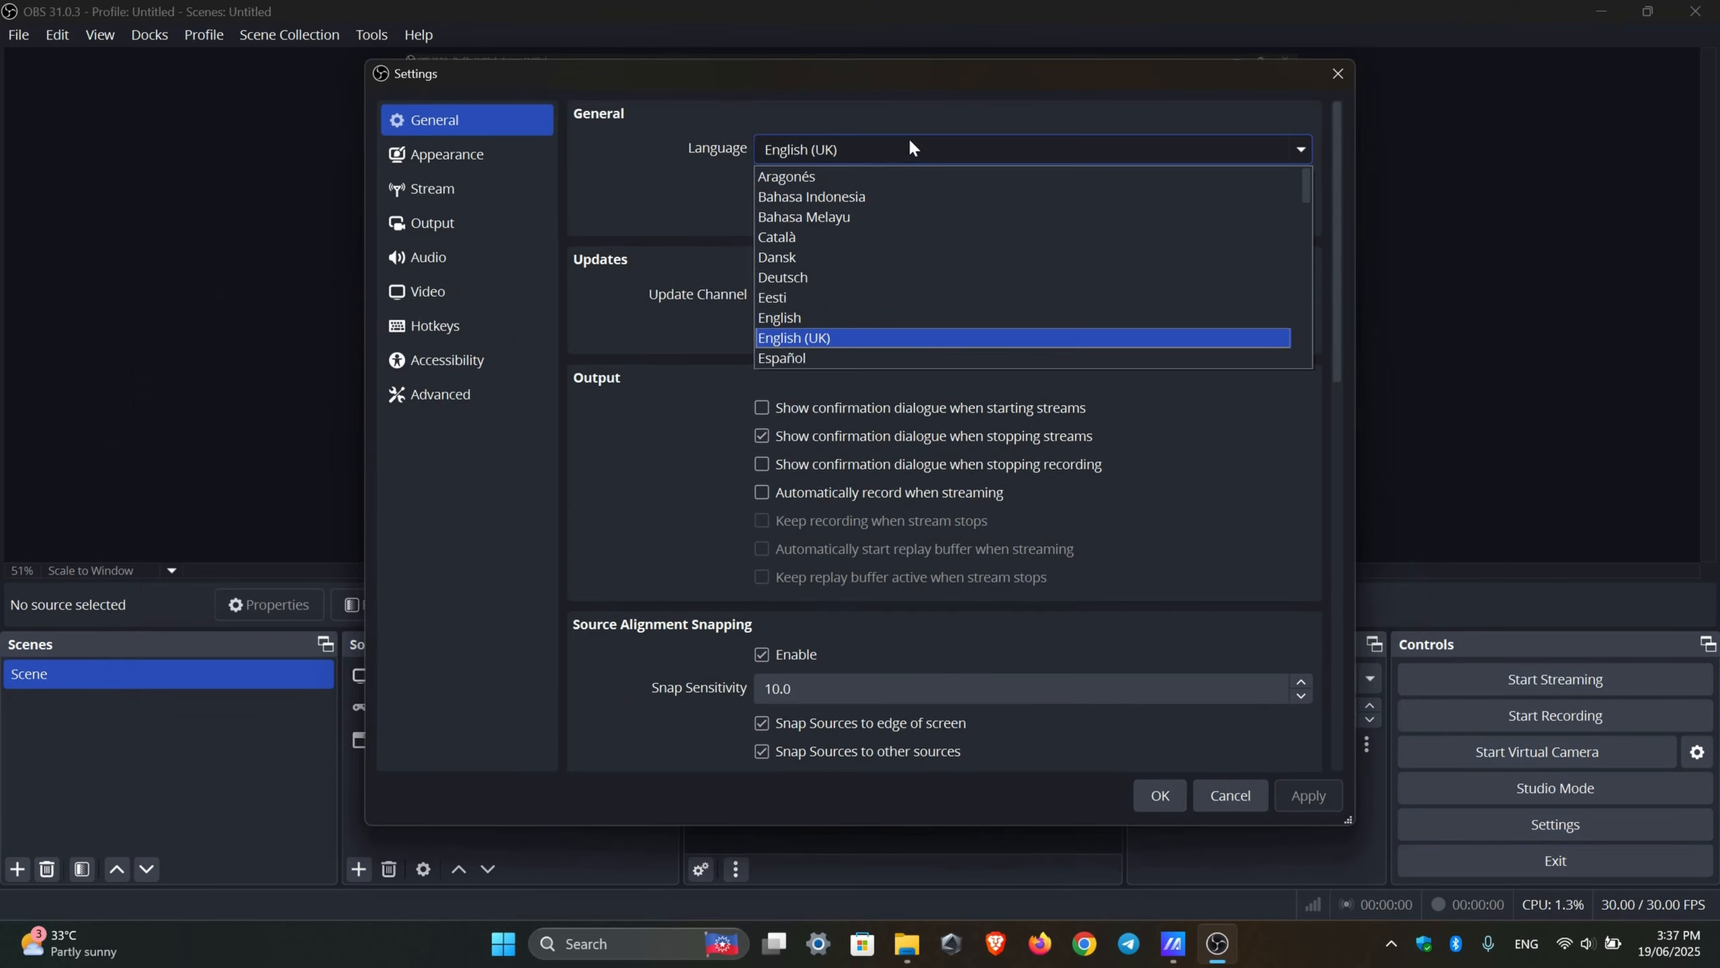
{"action": "left_click", "coordinate": [887, 318]}
{"action": "left_click", "coordinate": [1308, 795]}
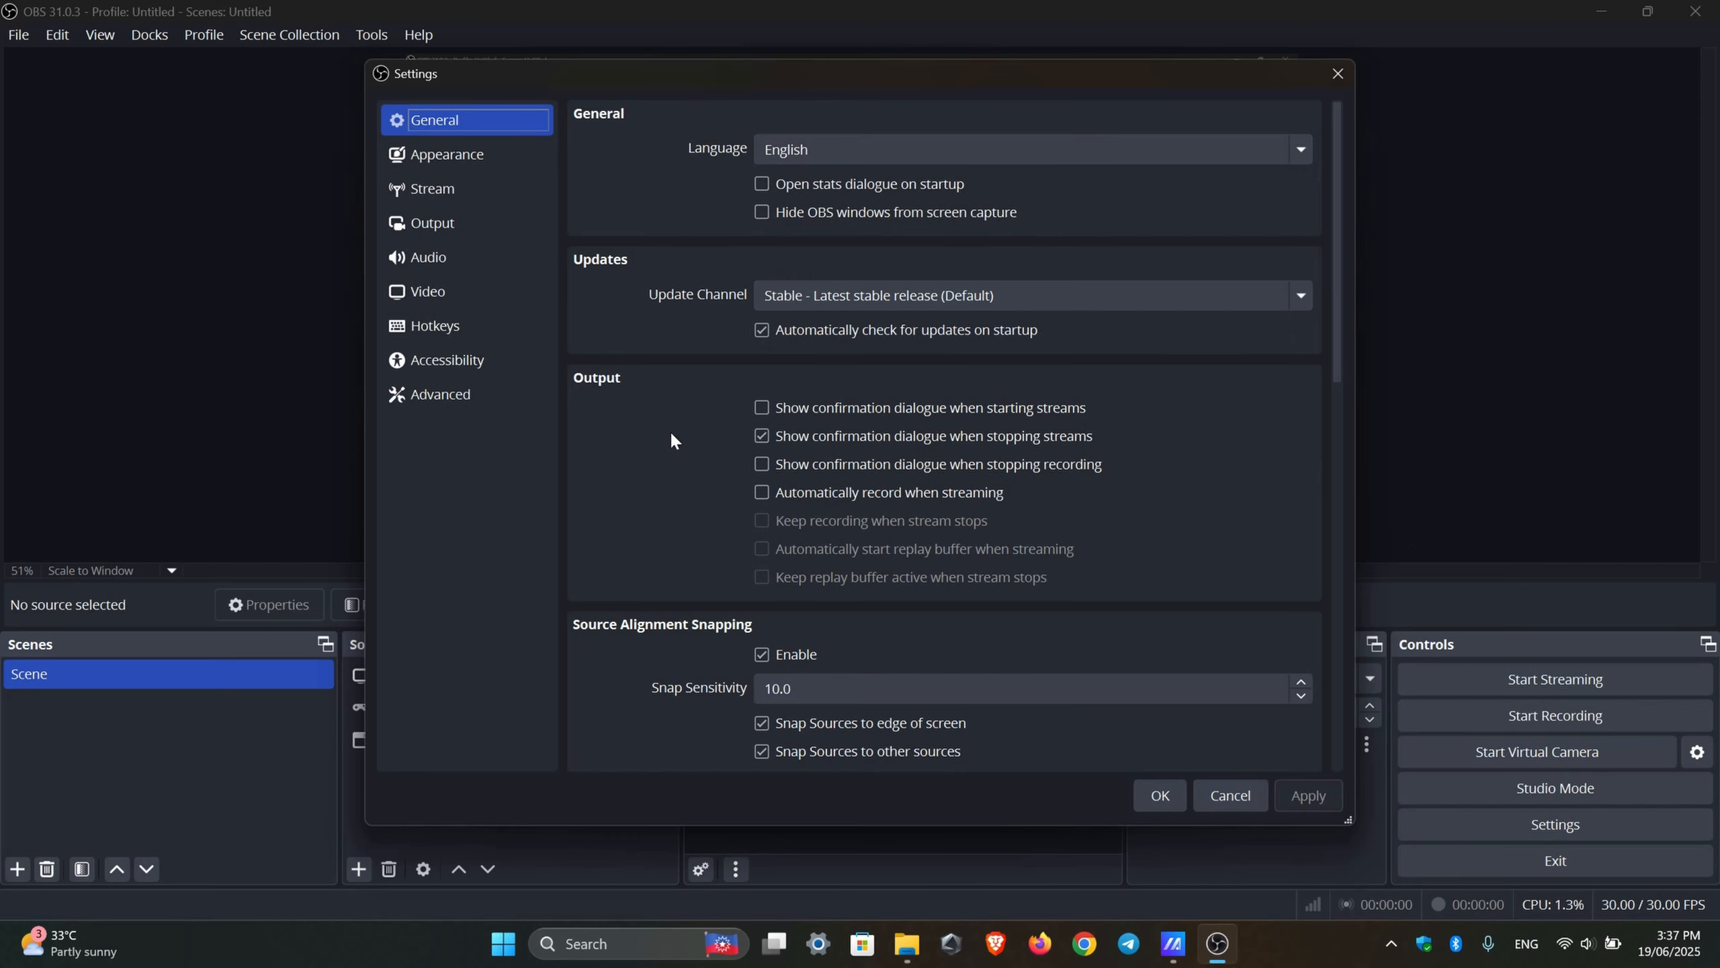
{"action": "scroll", "coordinate": [1142, 437], "scroll_direction": "down", "scroll_amount": 5}
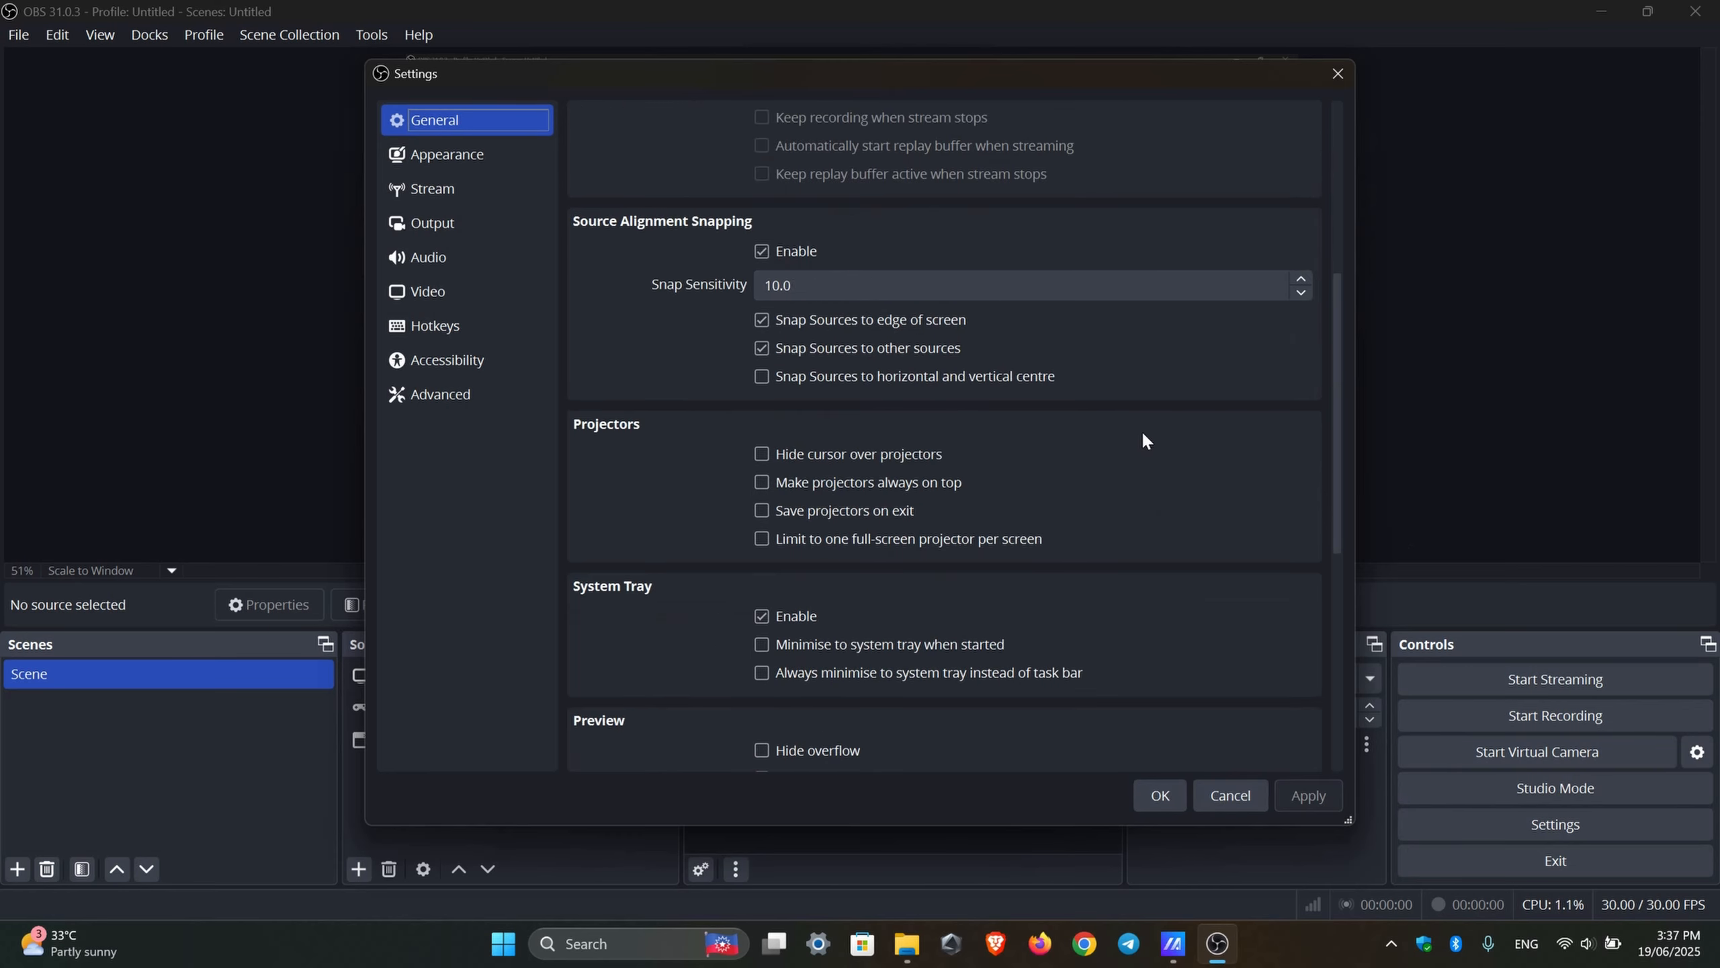
{"action": "scroll", "coordinate": [1240, 447], "scroll_direction": "down", "scroll_amount": 7}
{"action": "scroll", "coordinate": [1243, 451], "scroll_direction": "up", "scroll_amount": 10}
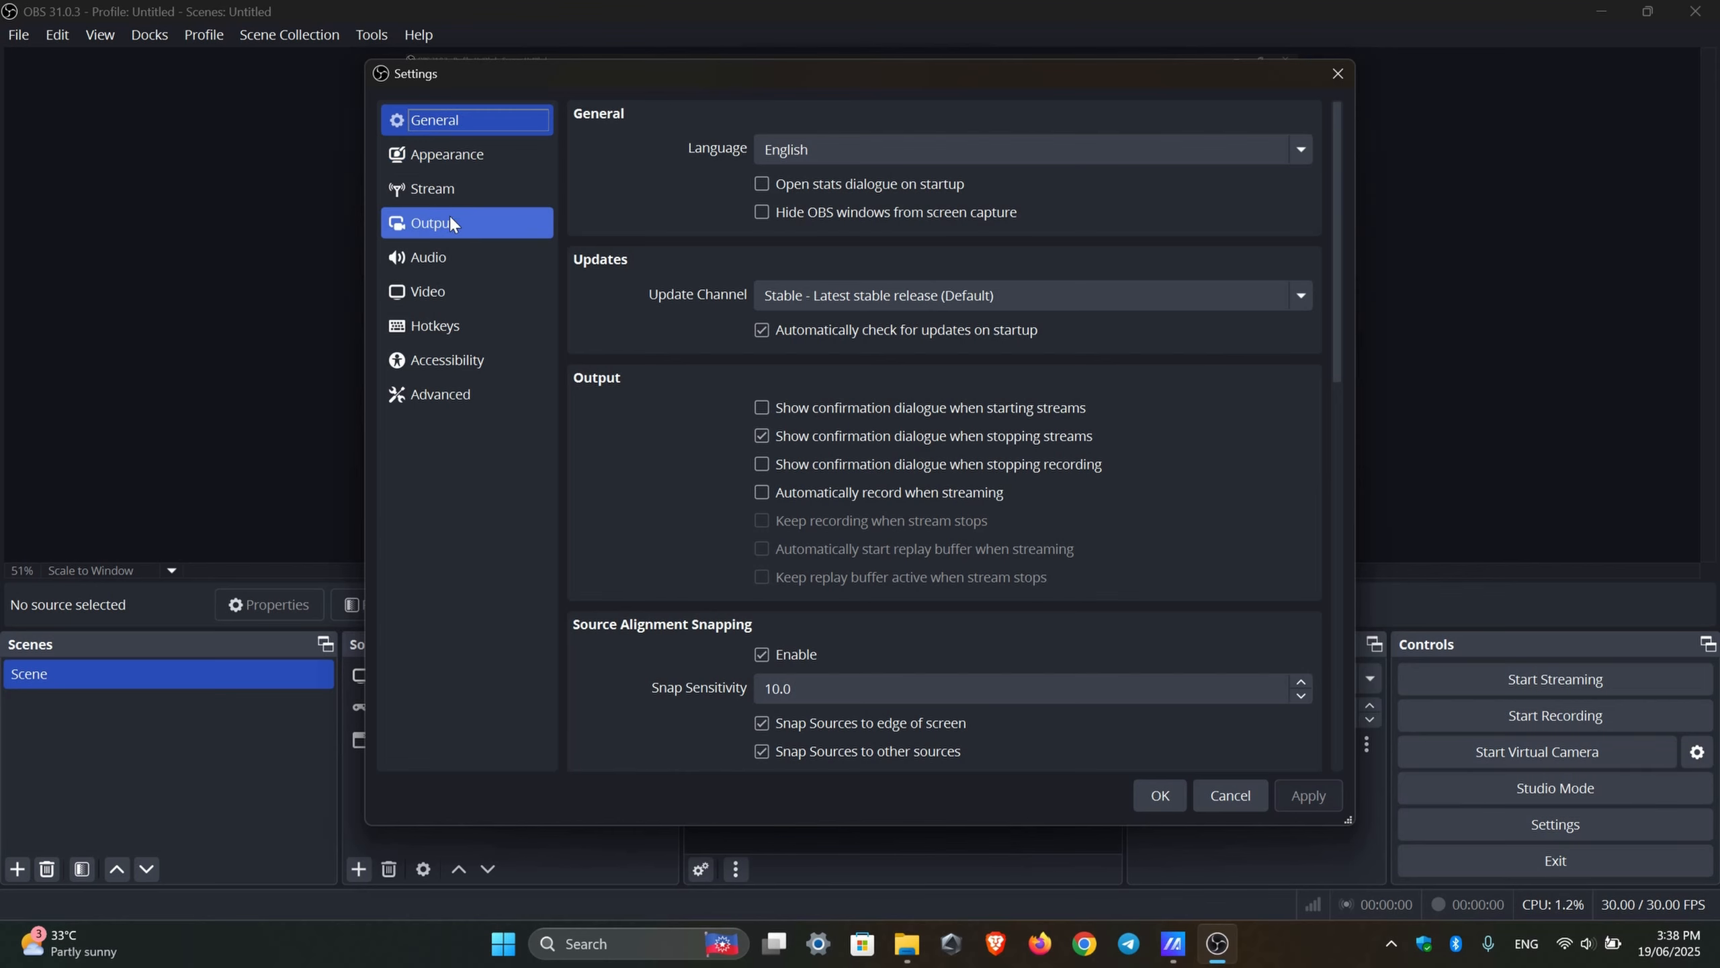
Step: In the Advanced settings, choose Above Normal as the process priority and review the recording, stream delay and network options
{"action": "left_click", "coordinate": [447, 398]}
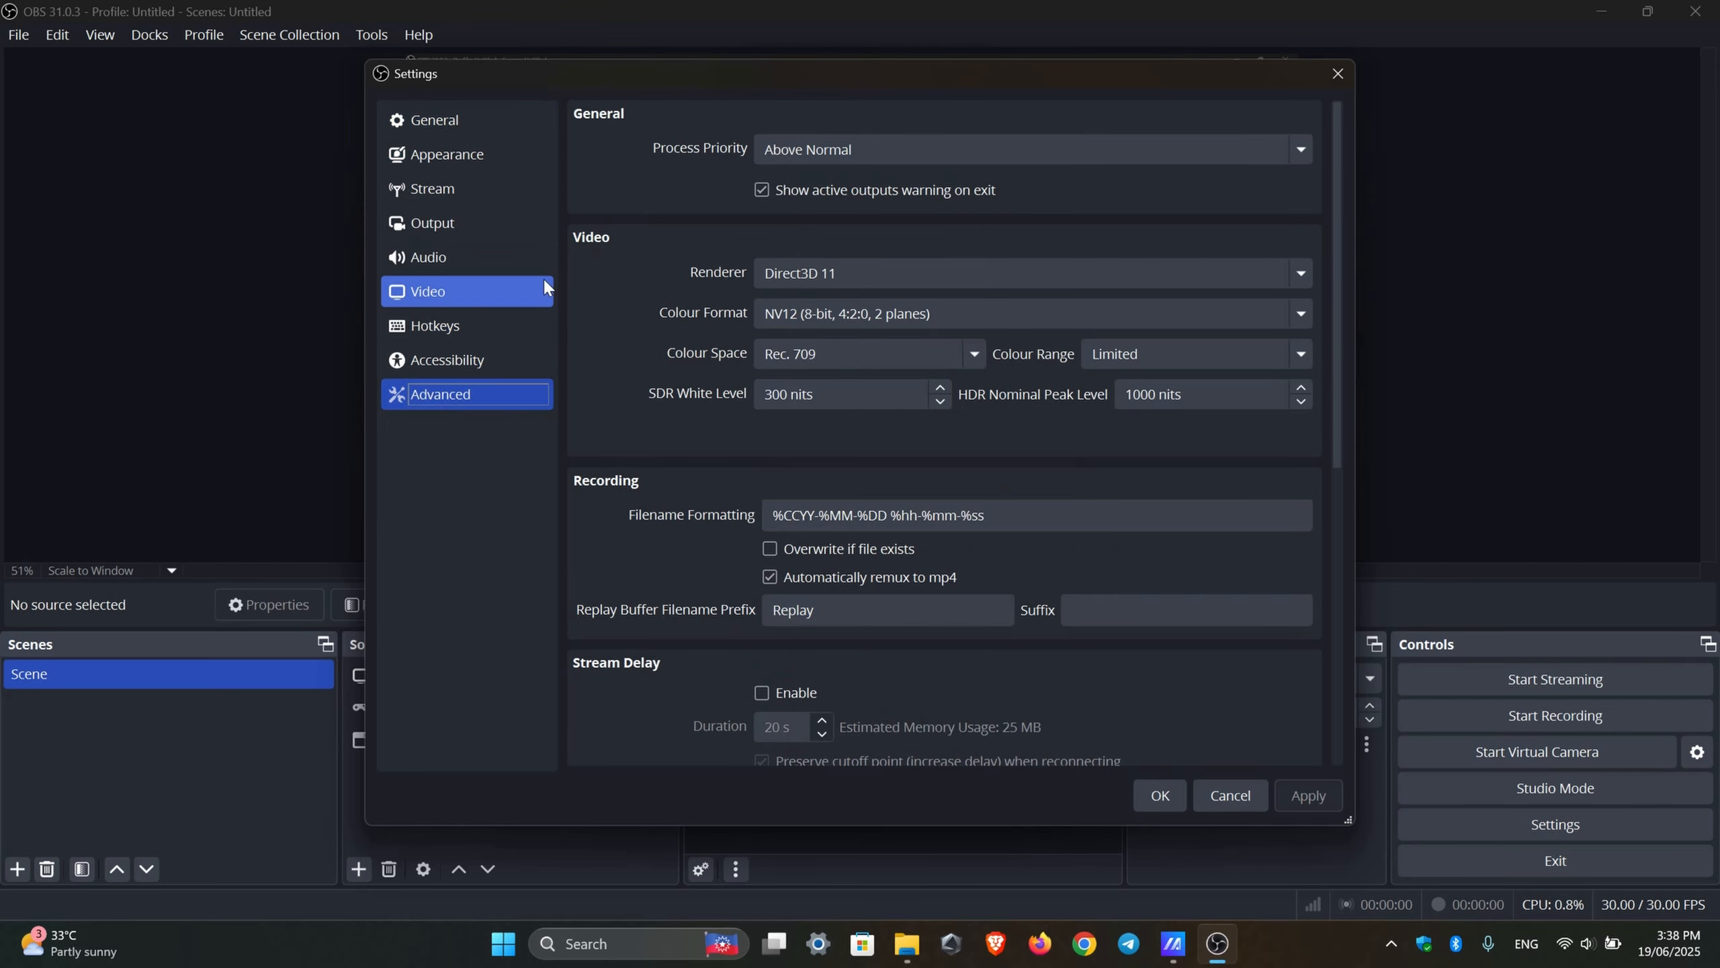
{"action": "left_click", "coordinate": [853, 149]}
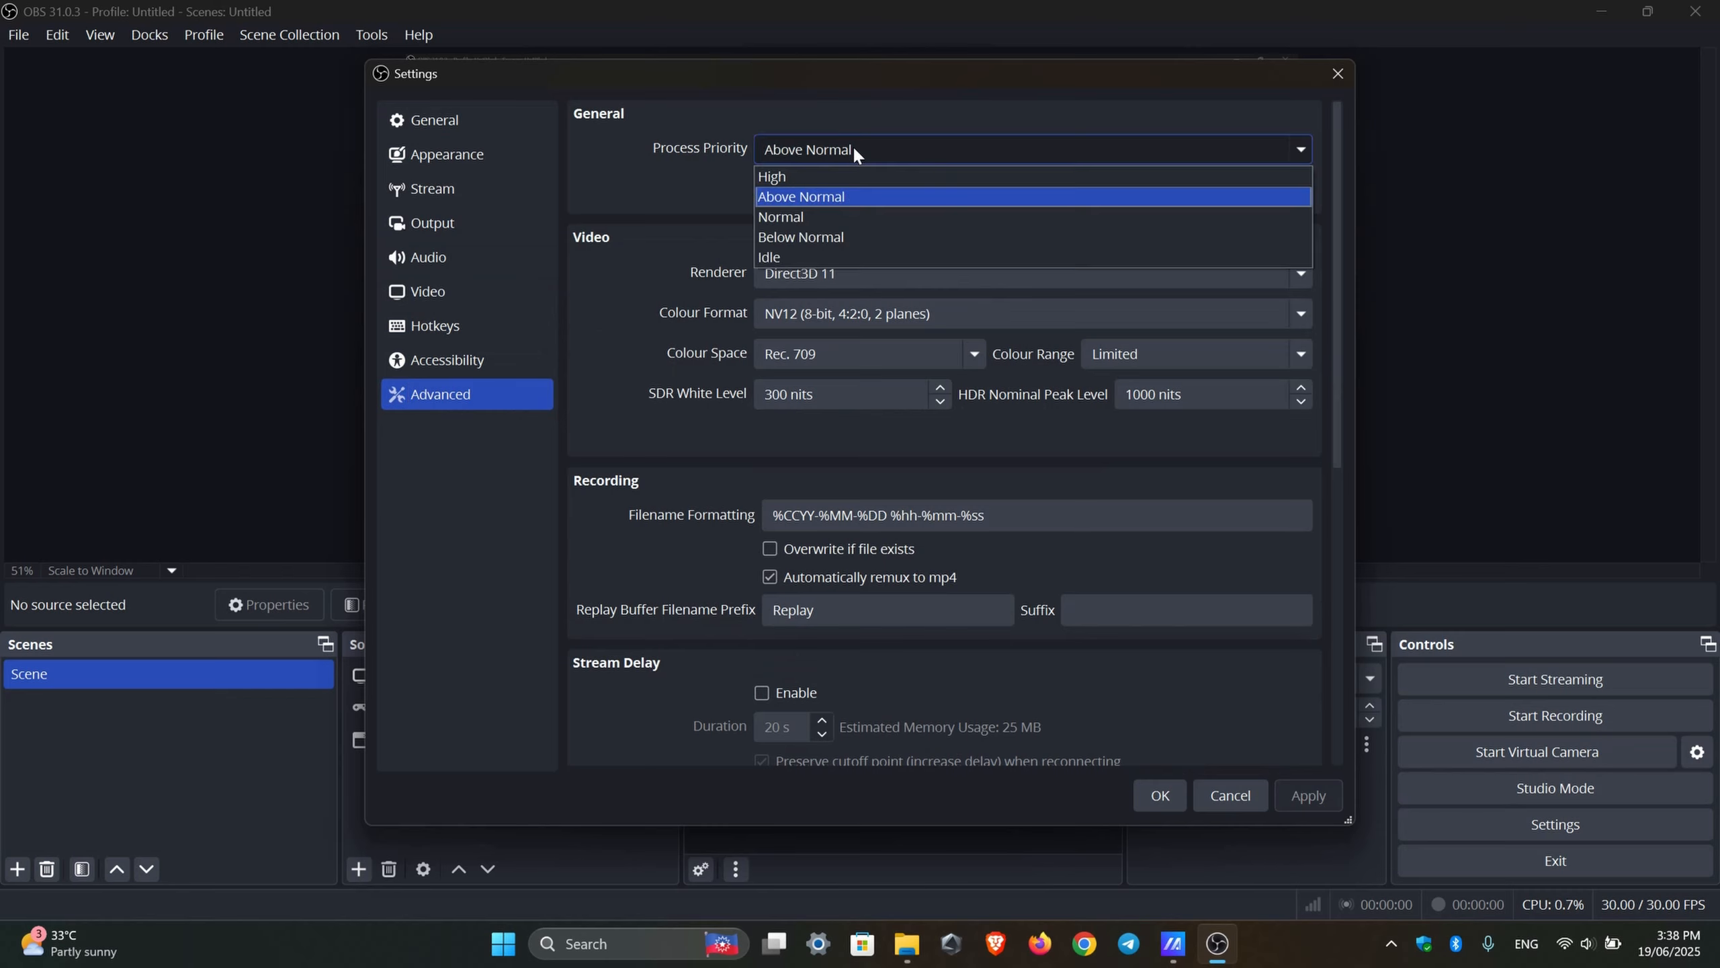
{"action": "left_click", "coordinate": [854, 149]}
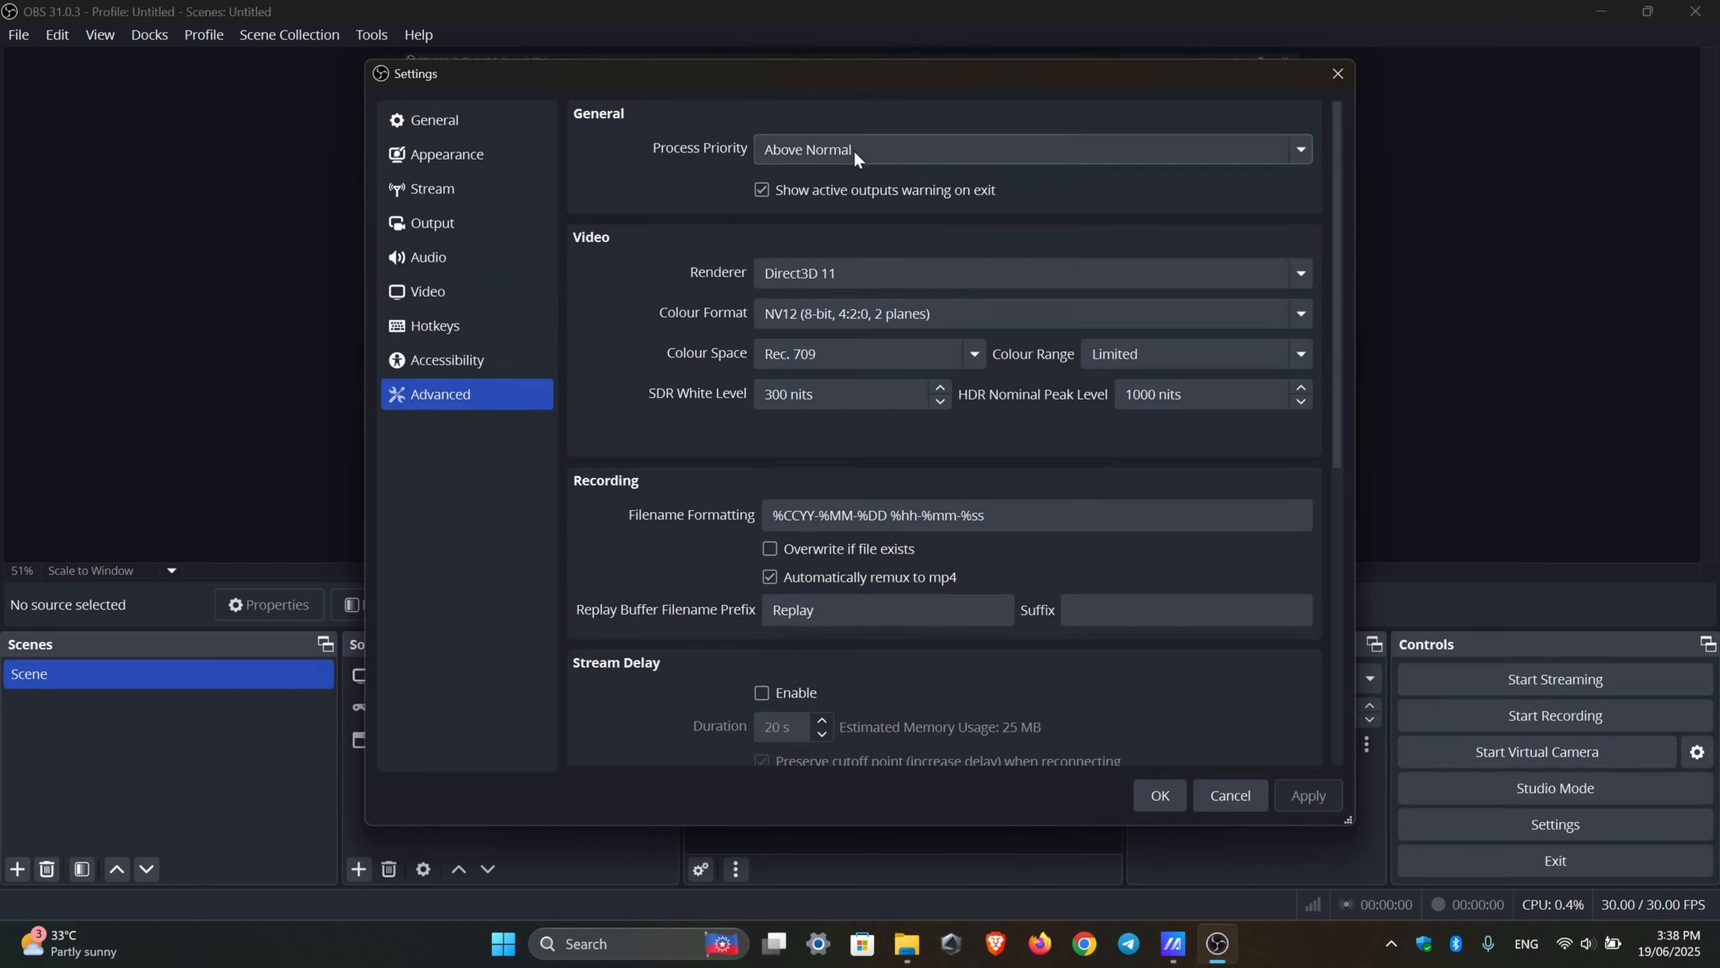
{"action": "left_click", "coordinate": [853, 150]}
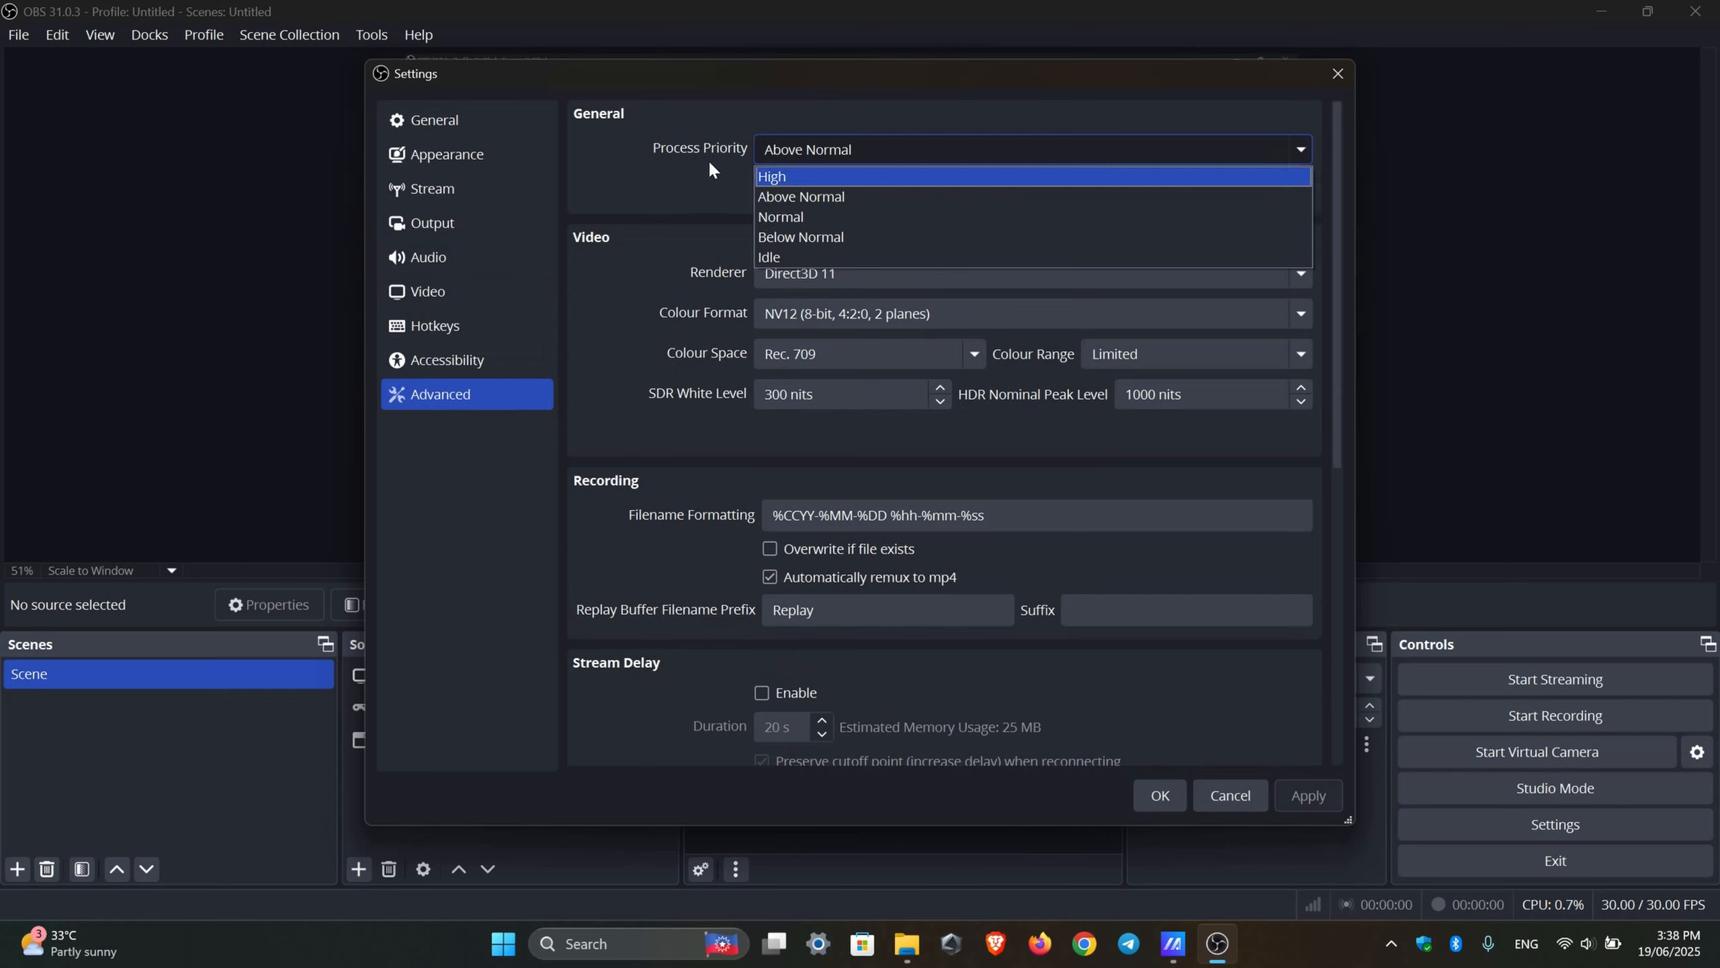
{"action": "left_click", "coordinate": [720, 110]}
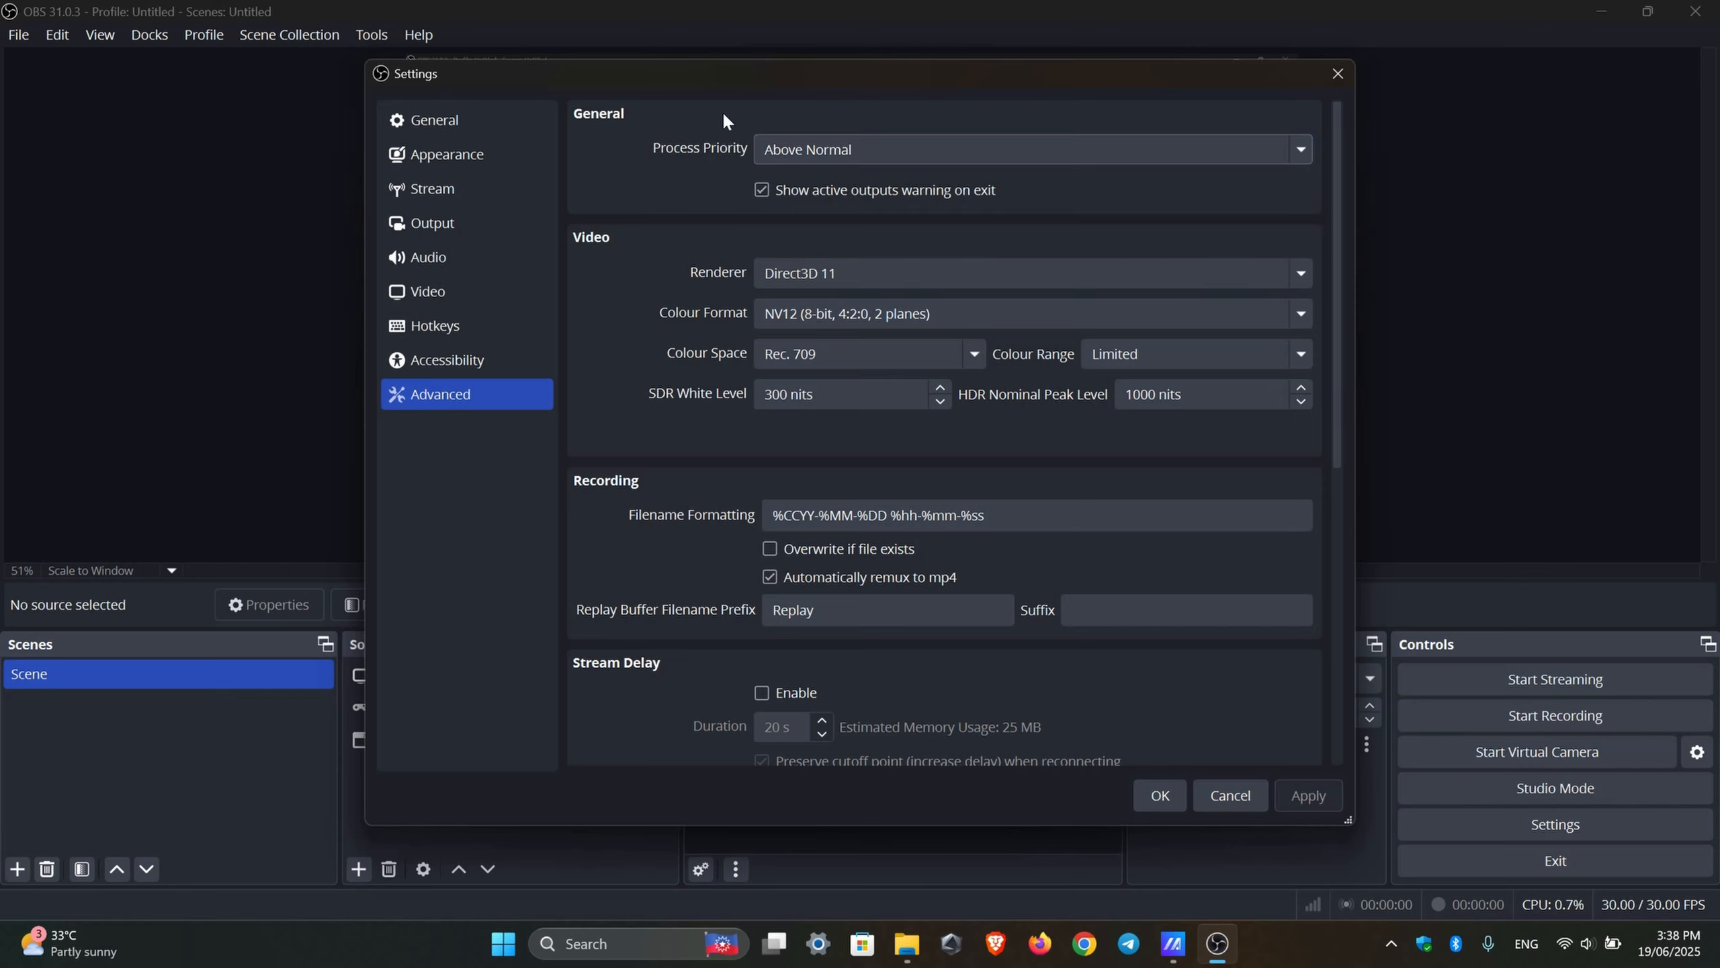
{"action": "left_click", "coordinate": [756, 141]}
{"action": "left_click", "coordinate": [801, 149]}
{"action": "left_click", "coordinate": [801, 149]}
{"action": "left_click", "coordinate": [811, 193]}
{"action": "scroll", "coordinate": [692, 533], "scroll_direction": "down", "scroll_amount": 5}
{"action": "scroll", "coordinate": [688, 537], "scroll_direction": "up", "scroll_amount": 5}
{"action": "scroll", "coordinate": [688, 467], "scroll_direction": "down", "scroll_amount": 5}
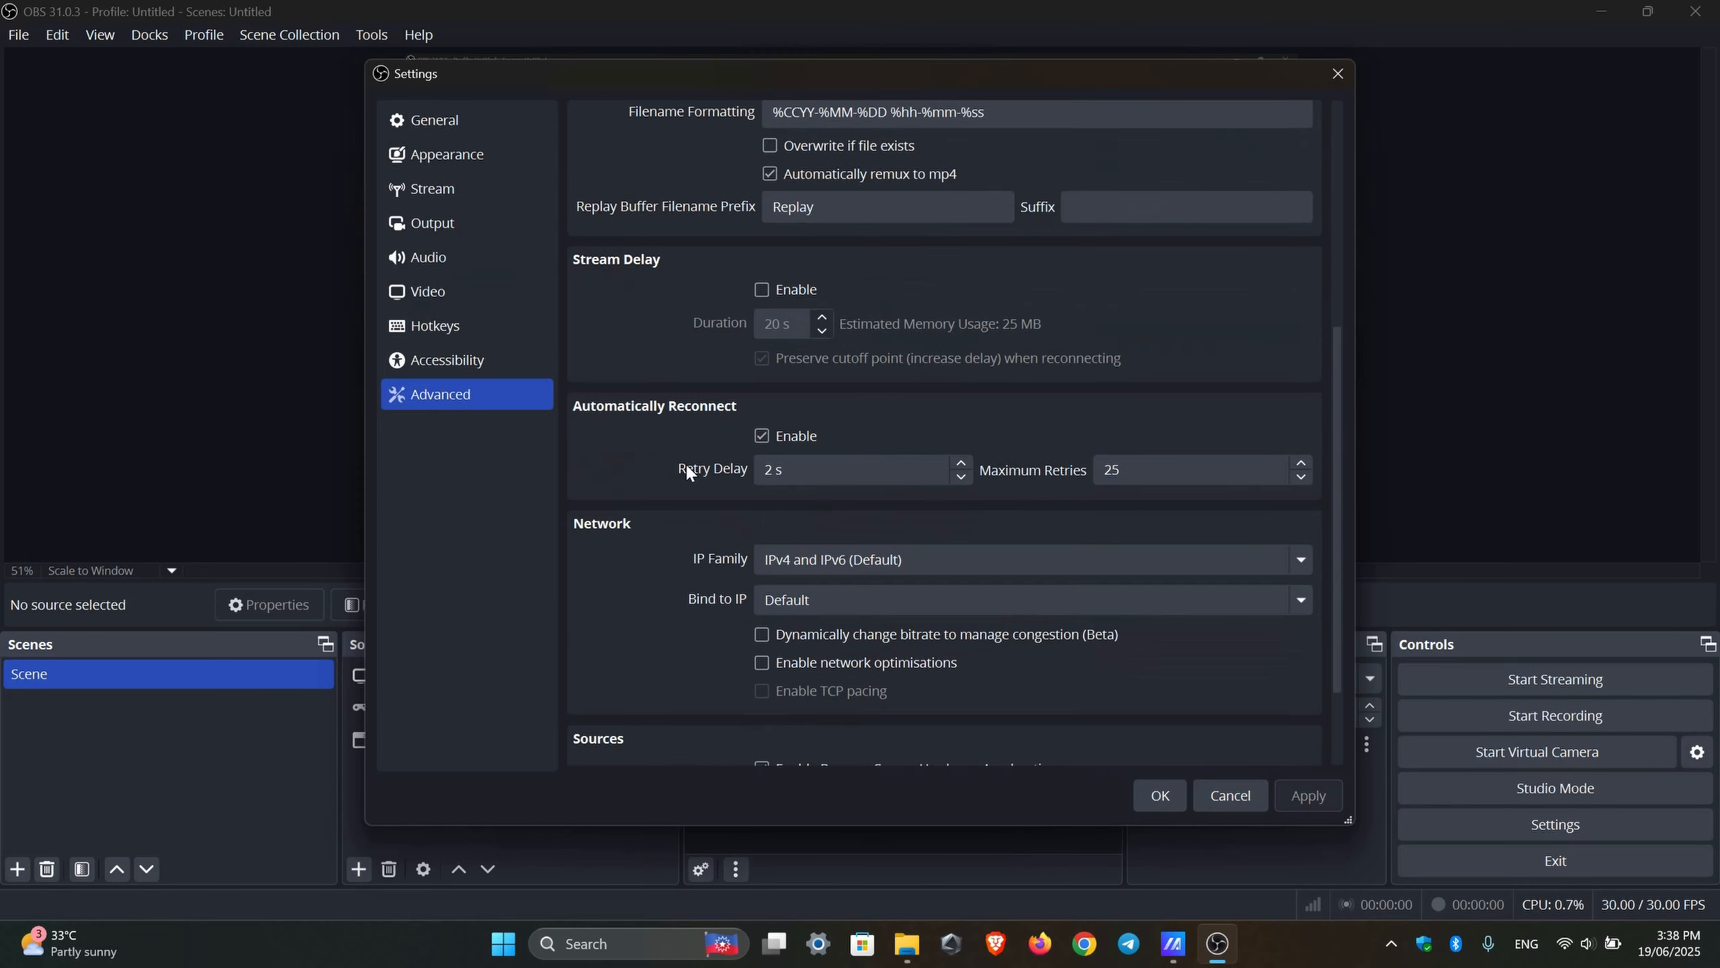
{"action": "scroll", "coordinate": [664, 471], "scroll_direction": "down", "scroll_amount": 2}
{"action": "scroll", "coordinate": [644, 459], "scroll_direction": "up", "scroll_amount": 6}
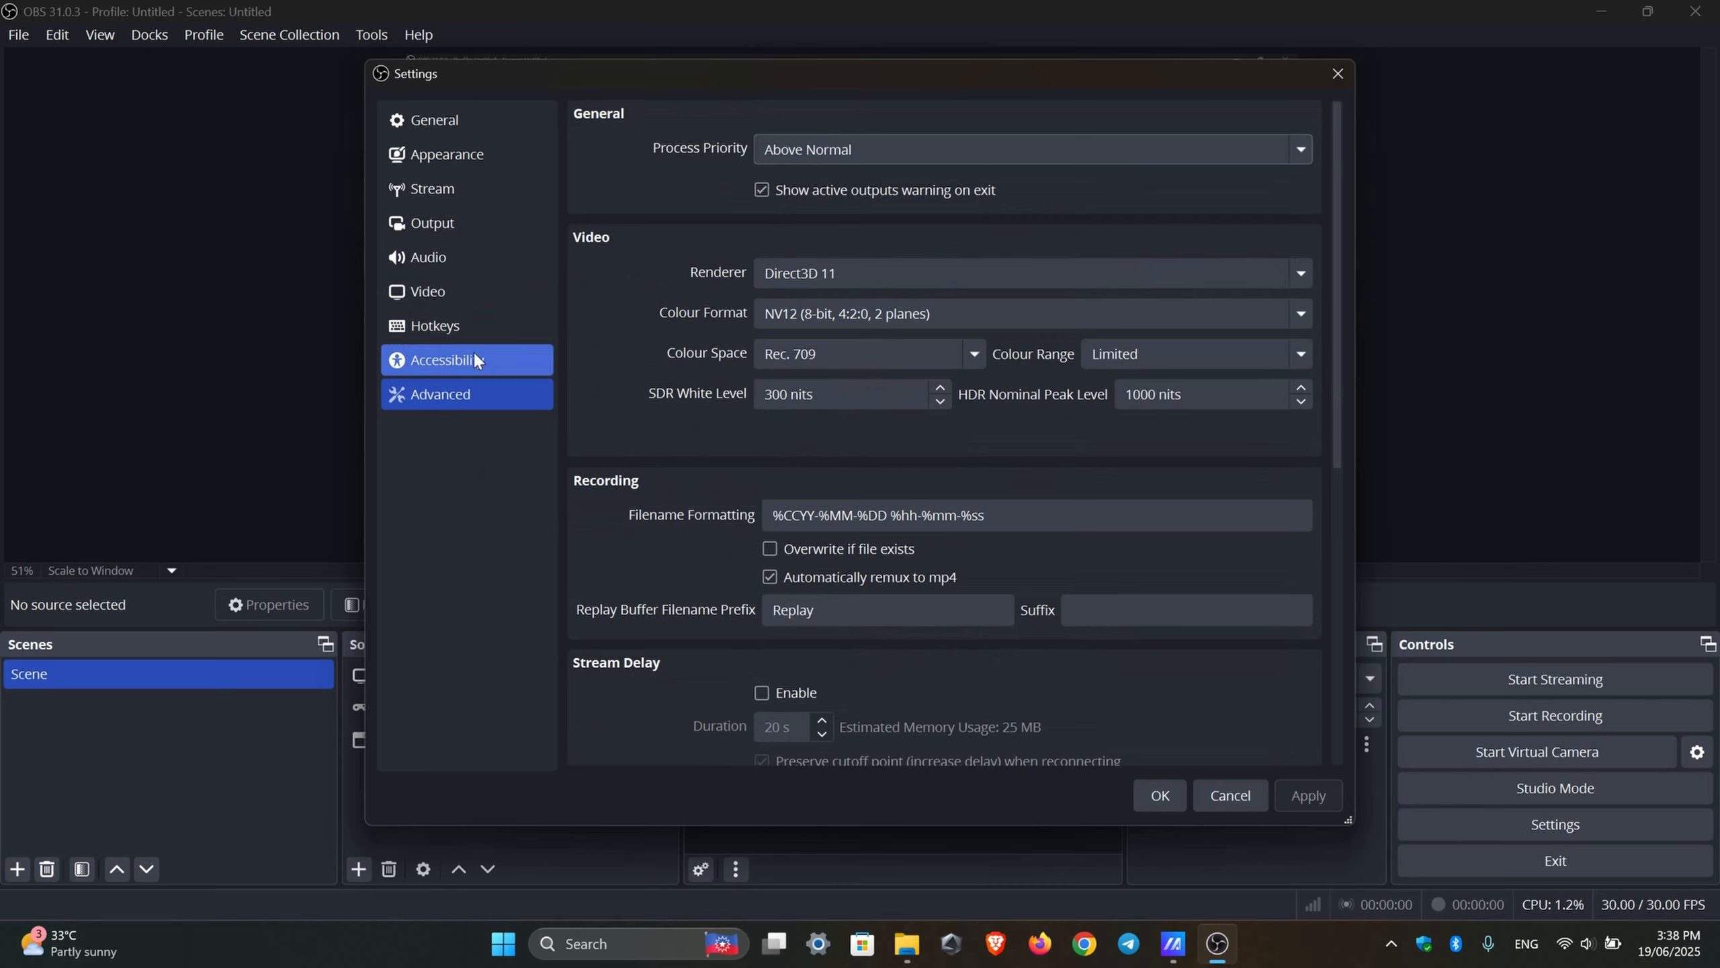
Step: In the Video settings, try 1920x1080 as the base canvas resolution, and set it to 2560x1440
{"action": "left_click", "coordinate": [467, 292]}
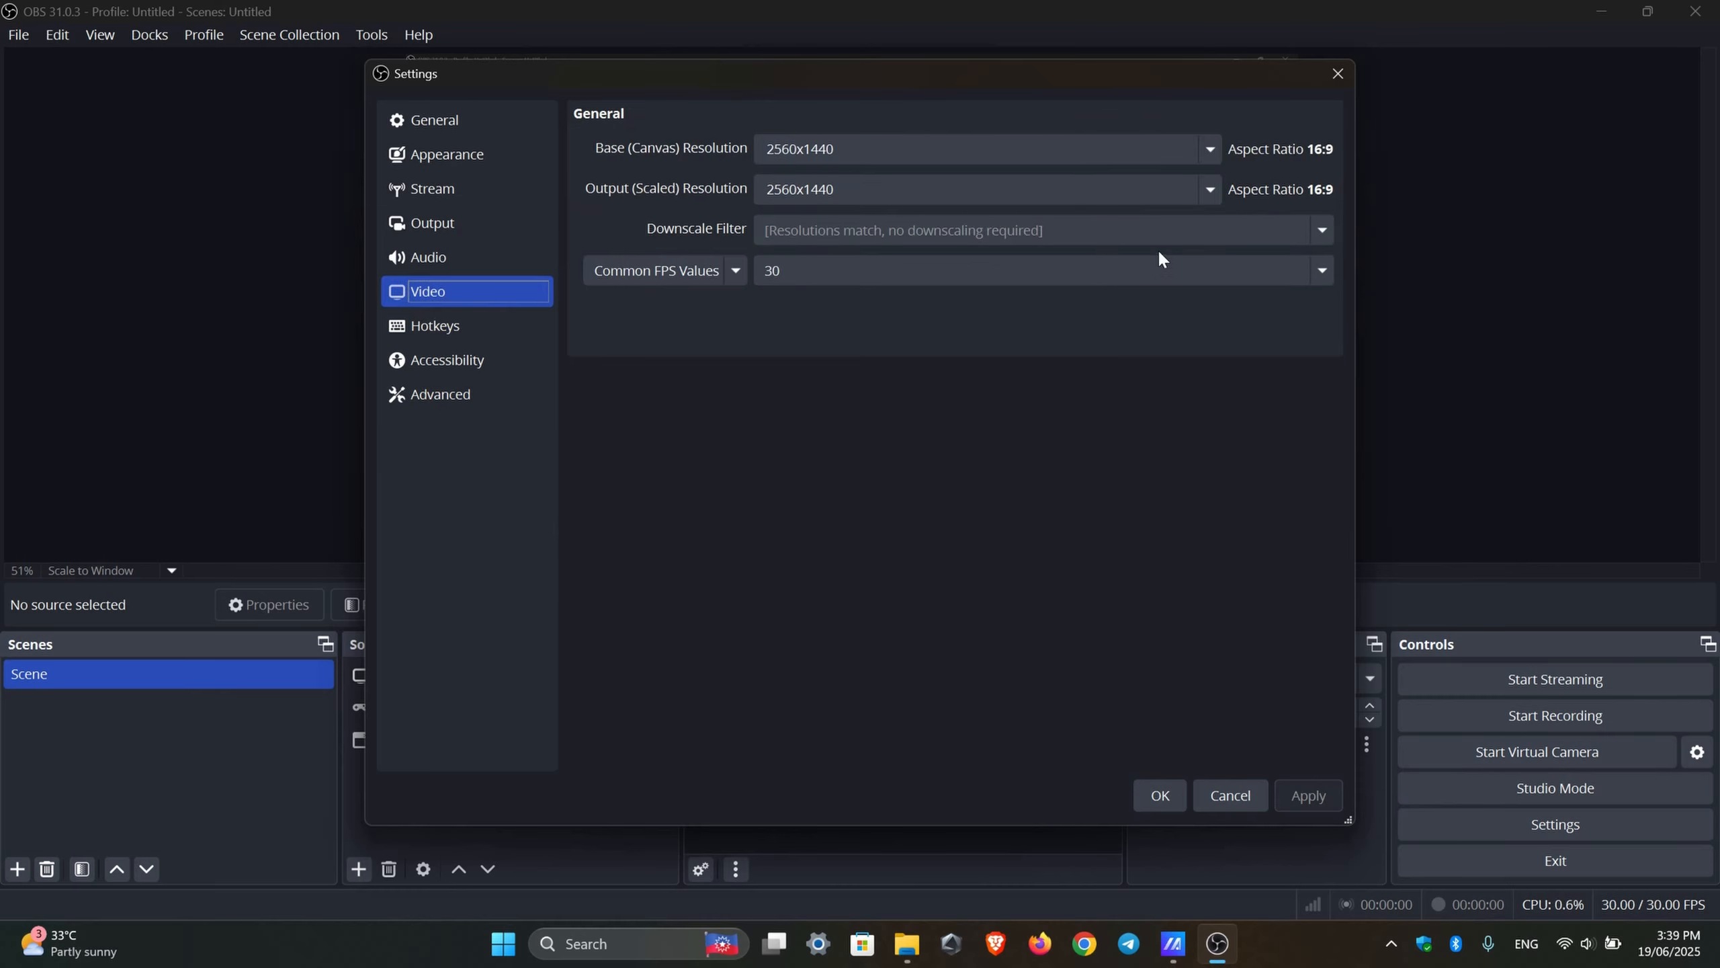
{"action": "left_click", "coordinate": [1209, 149]}
{"action": "left_click", "coordinate": [1081, 199]}
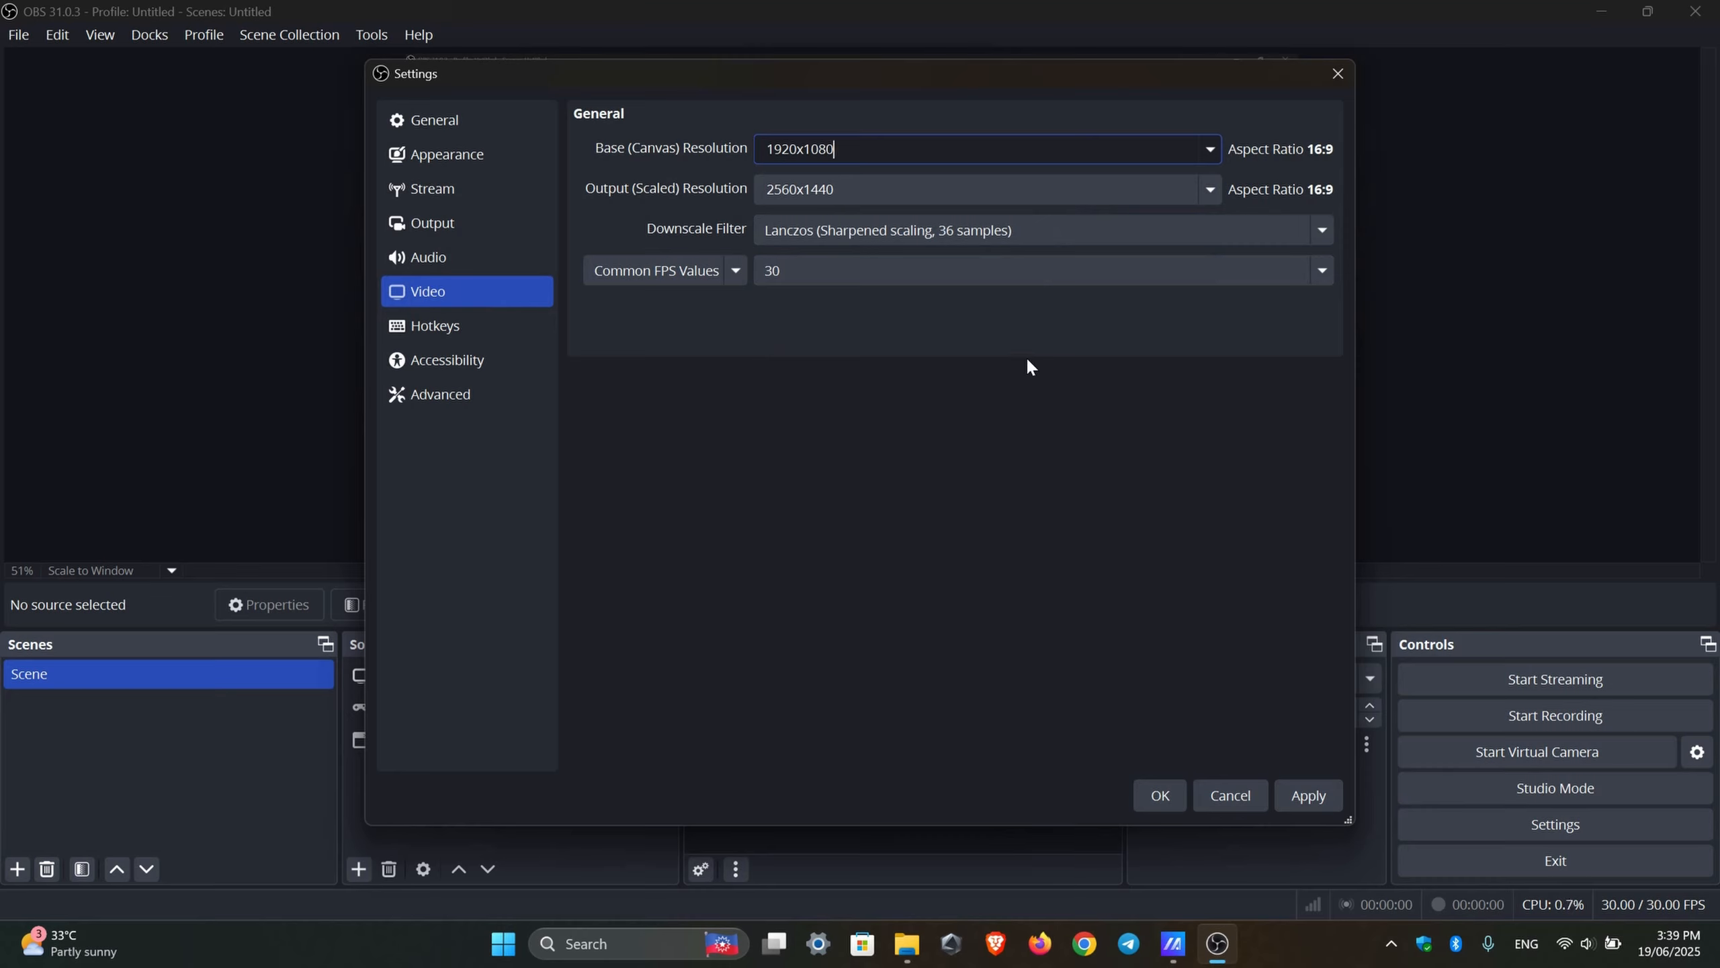
{"action": "left_click", "coordinate": [1209, 151]}
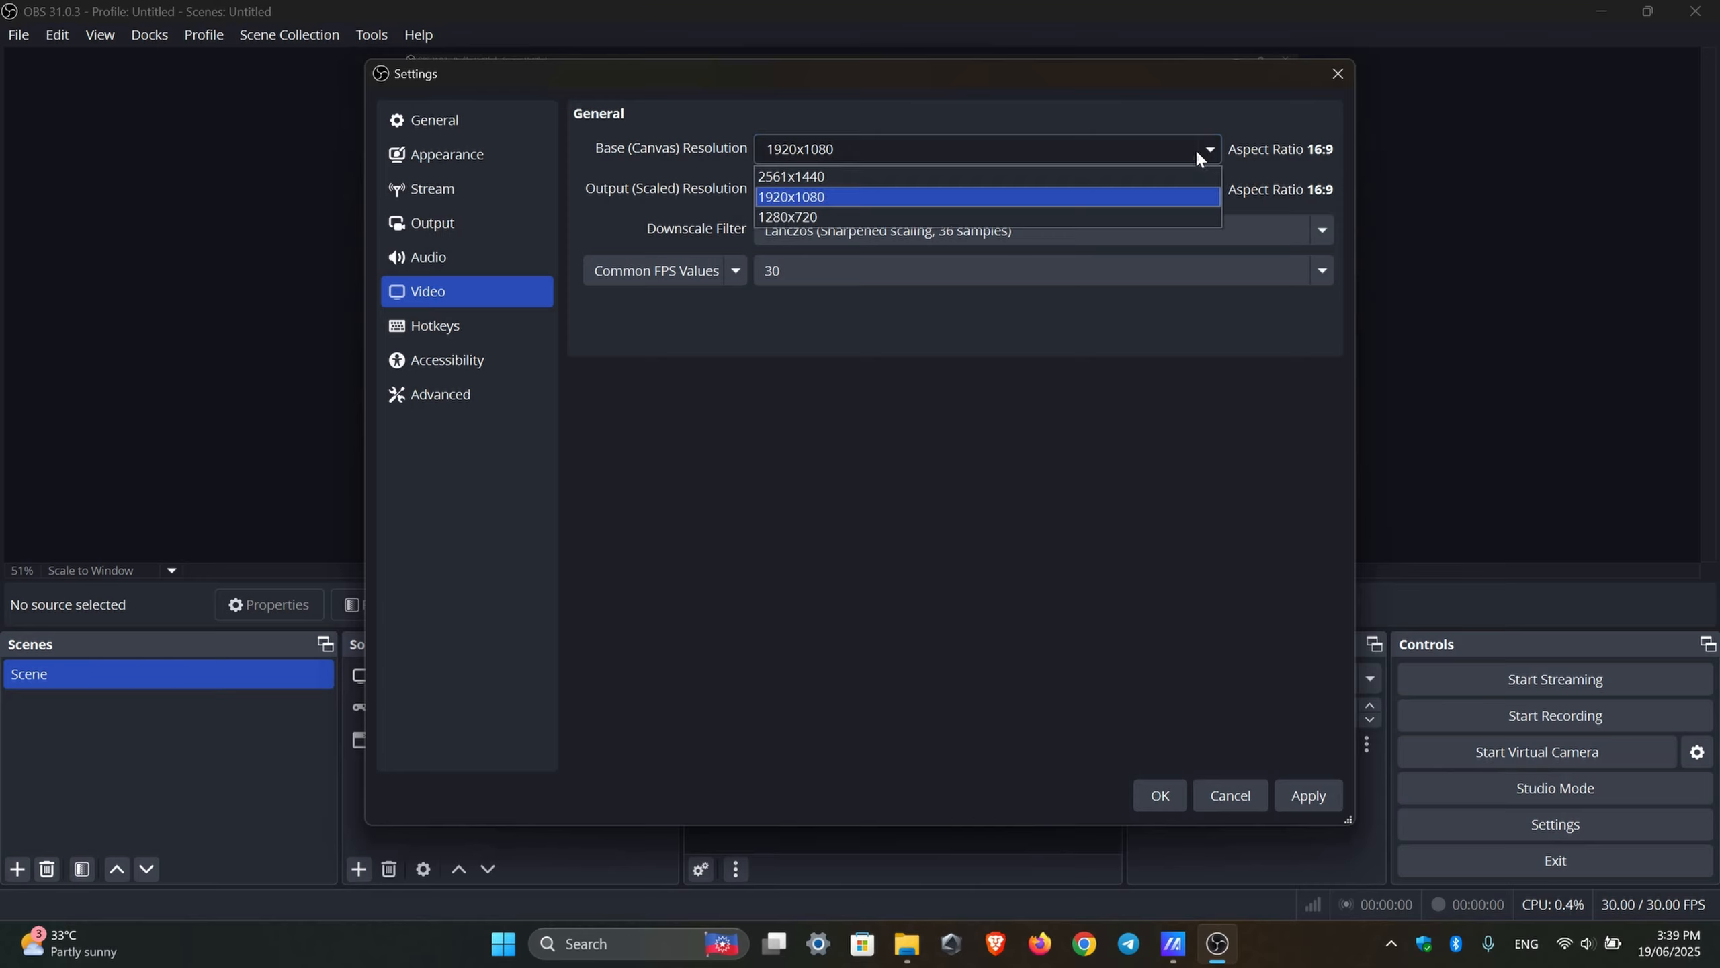
{"action": "left_click", "coordinate": [1195, 148]}
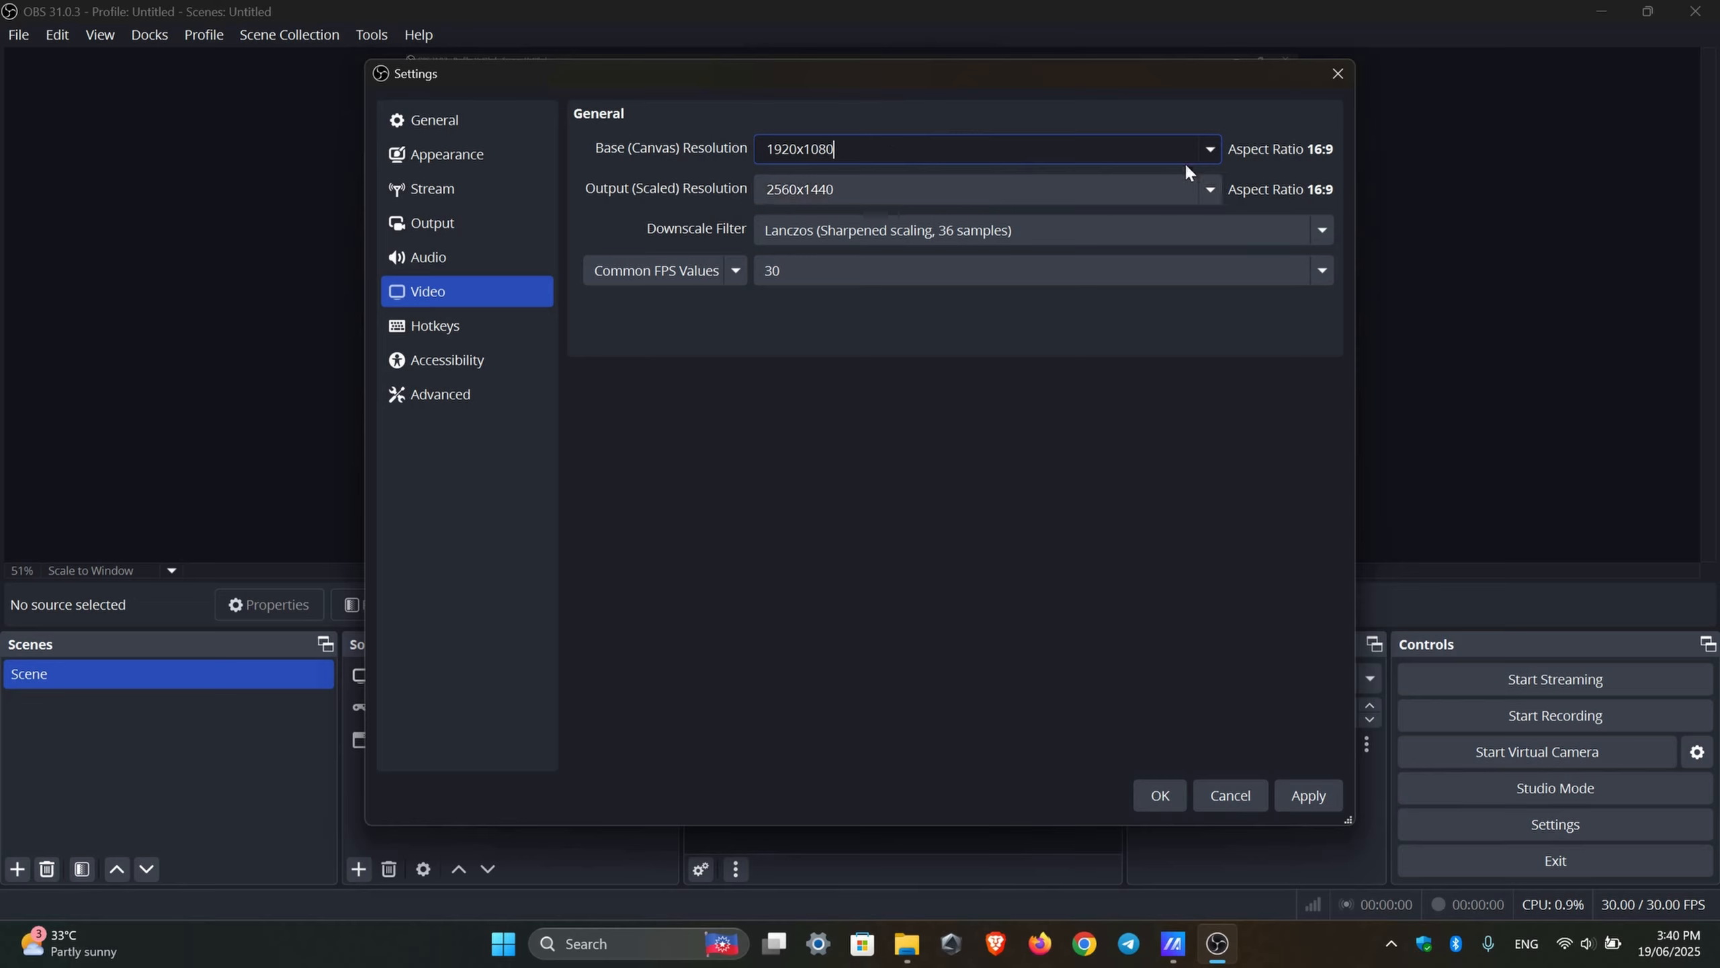
{"action": "left_click", "coordinate": [1208, 149]}
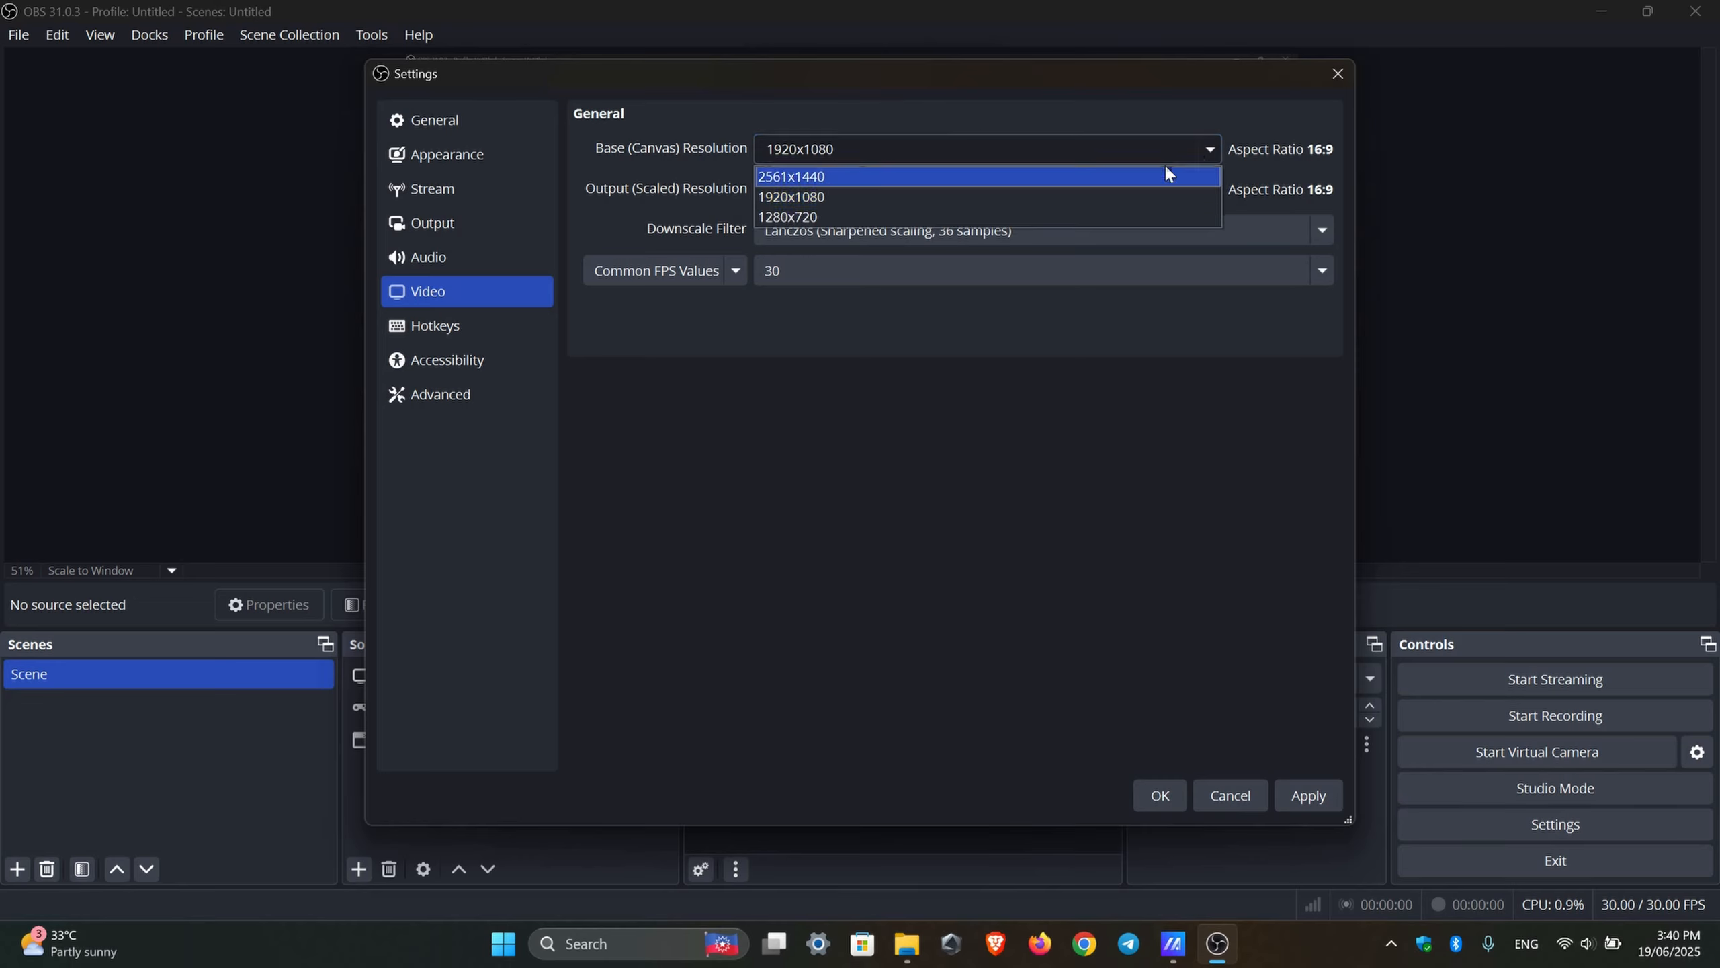
{"action": "left_click", "coordinate": [824, 177]}
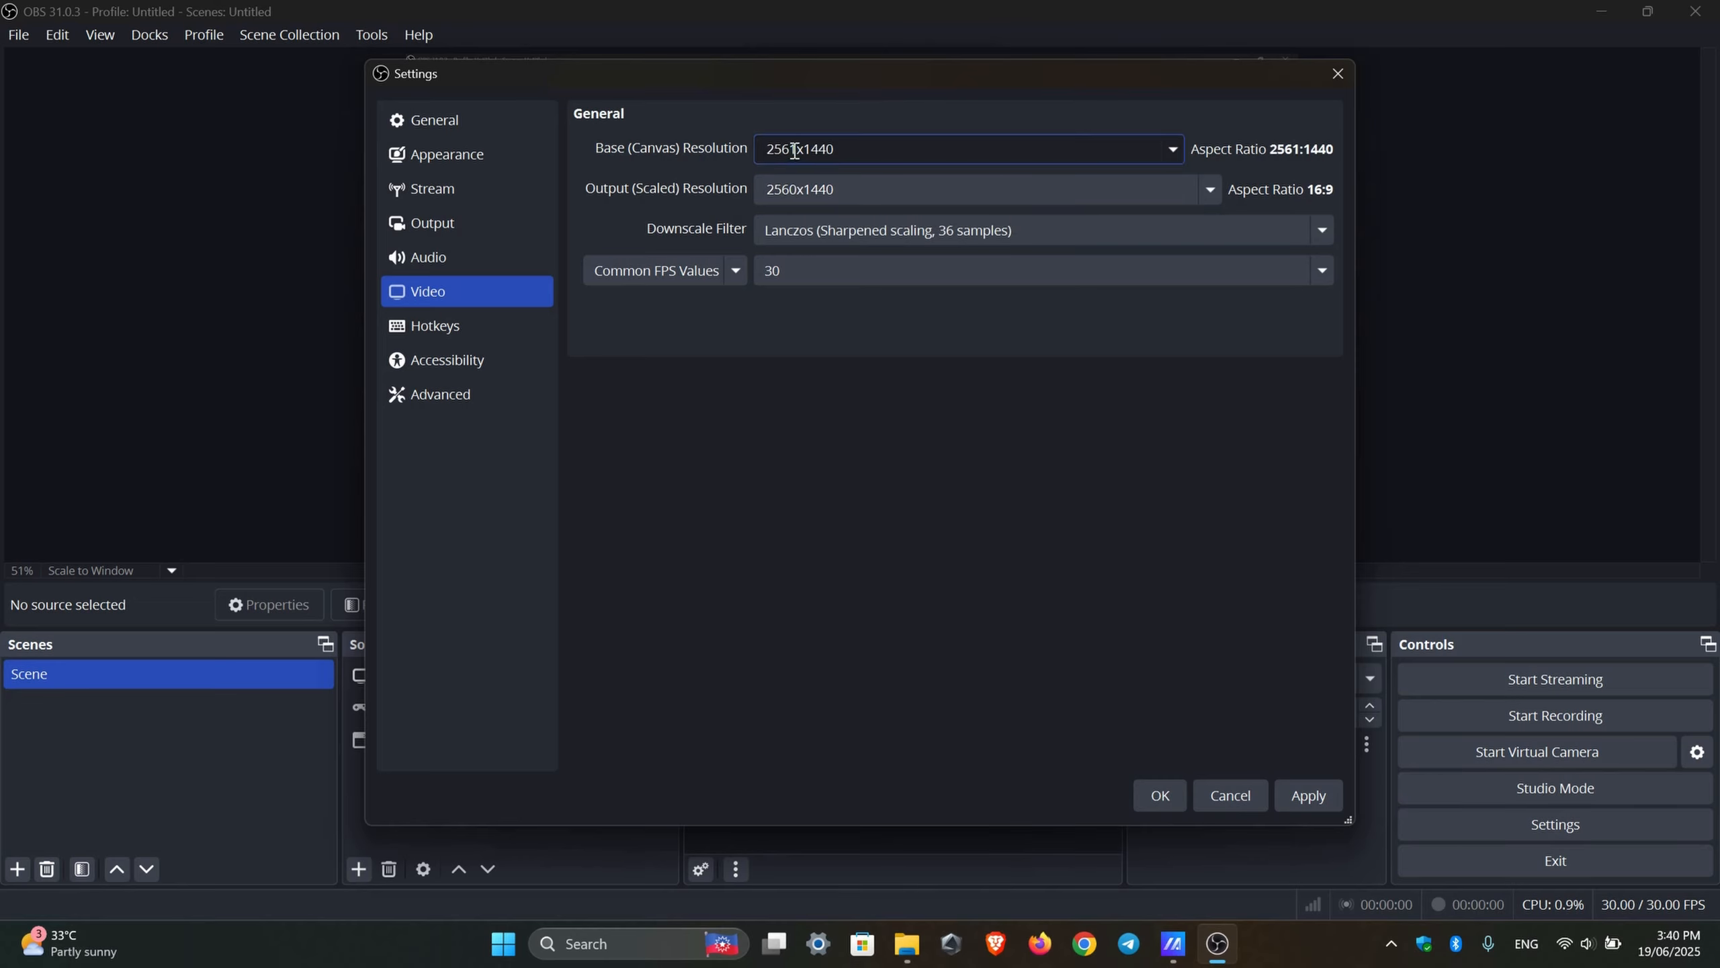
{"action": "type", "text": "2560"}
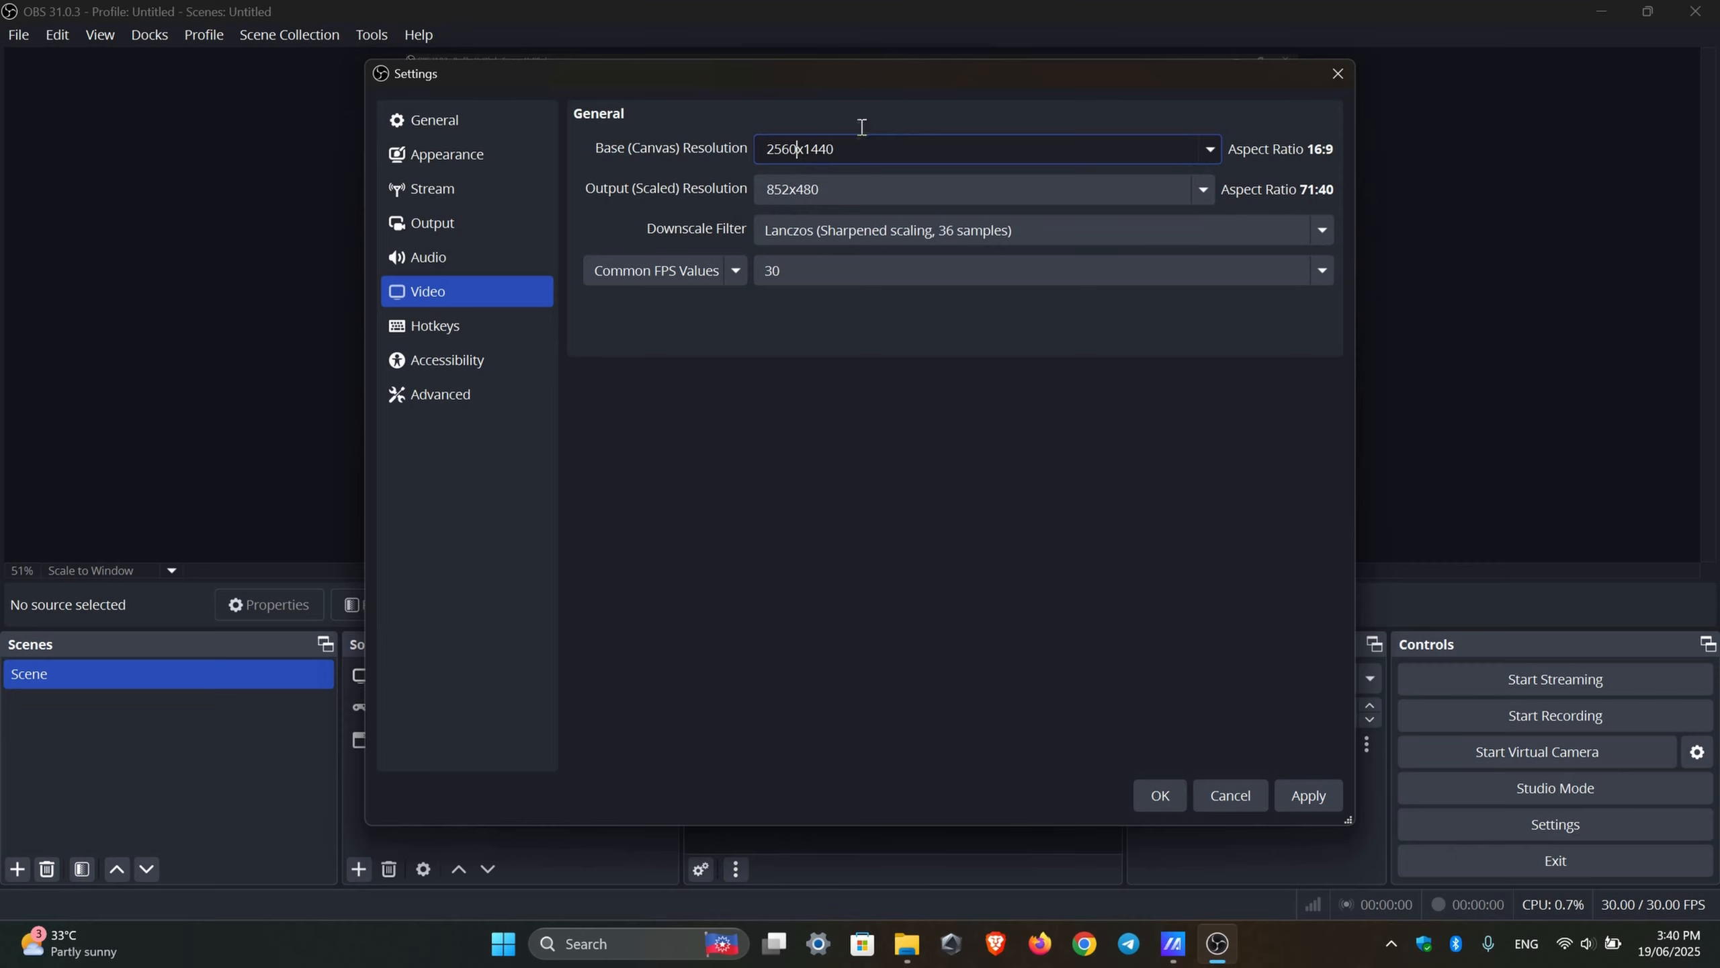
Step: Set the output (scaled) resolution to 2560x1440
{"action": "left_click", "coordinate": [1204, 189]}
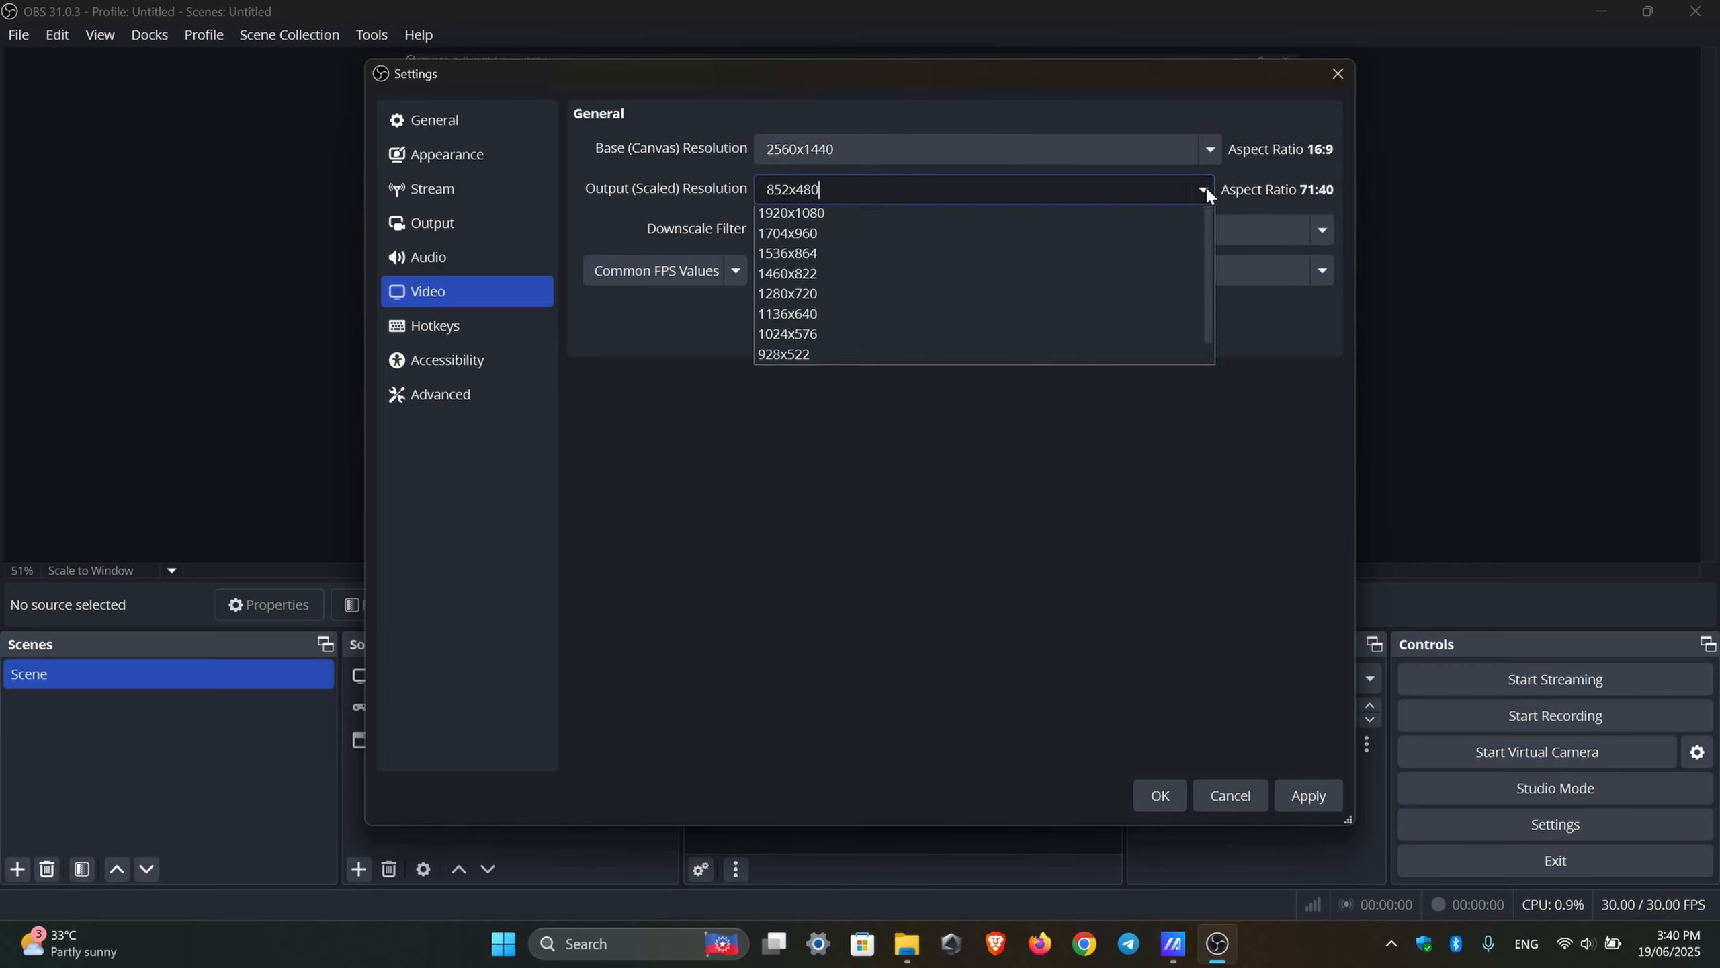
{"action": "scroll", "coordinate": [809, 224], "scroll_direction": "up", "scroll_amount": 2}
{"action": "left_click", "coordinate": [803, 219]}
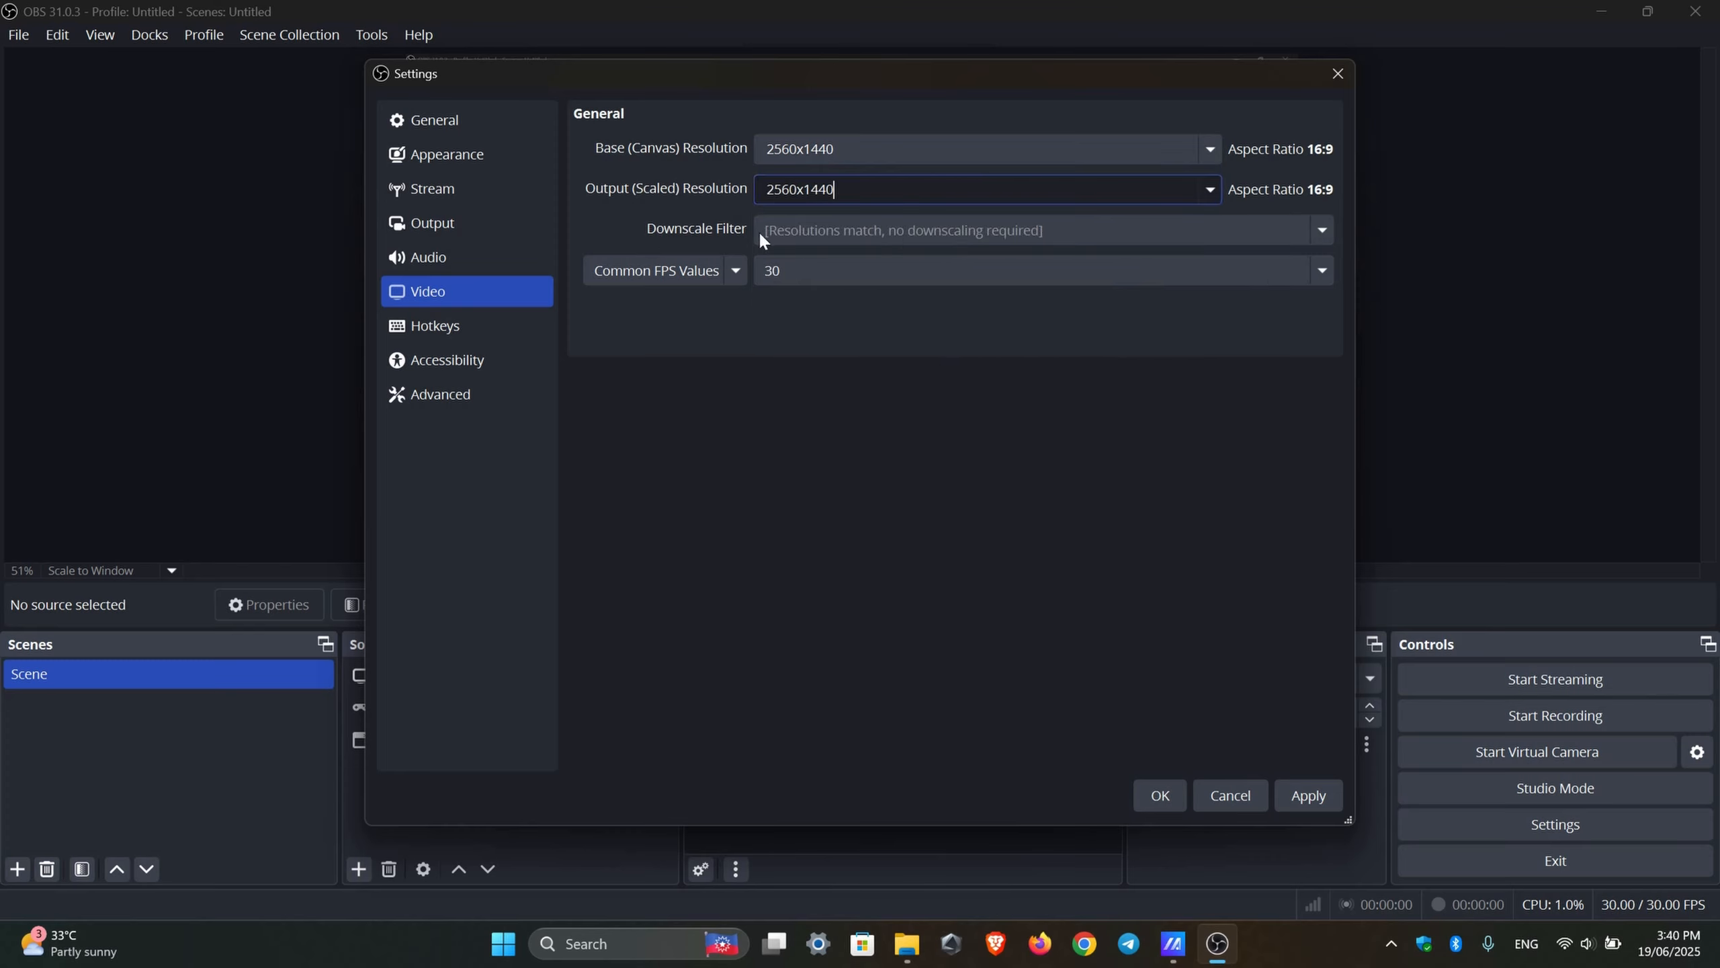
{"action": "left_click", "coordinate": [758, 143]}
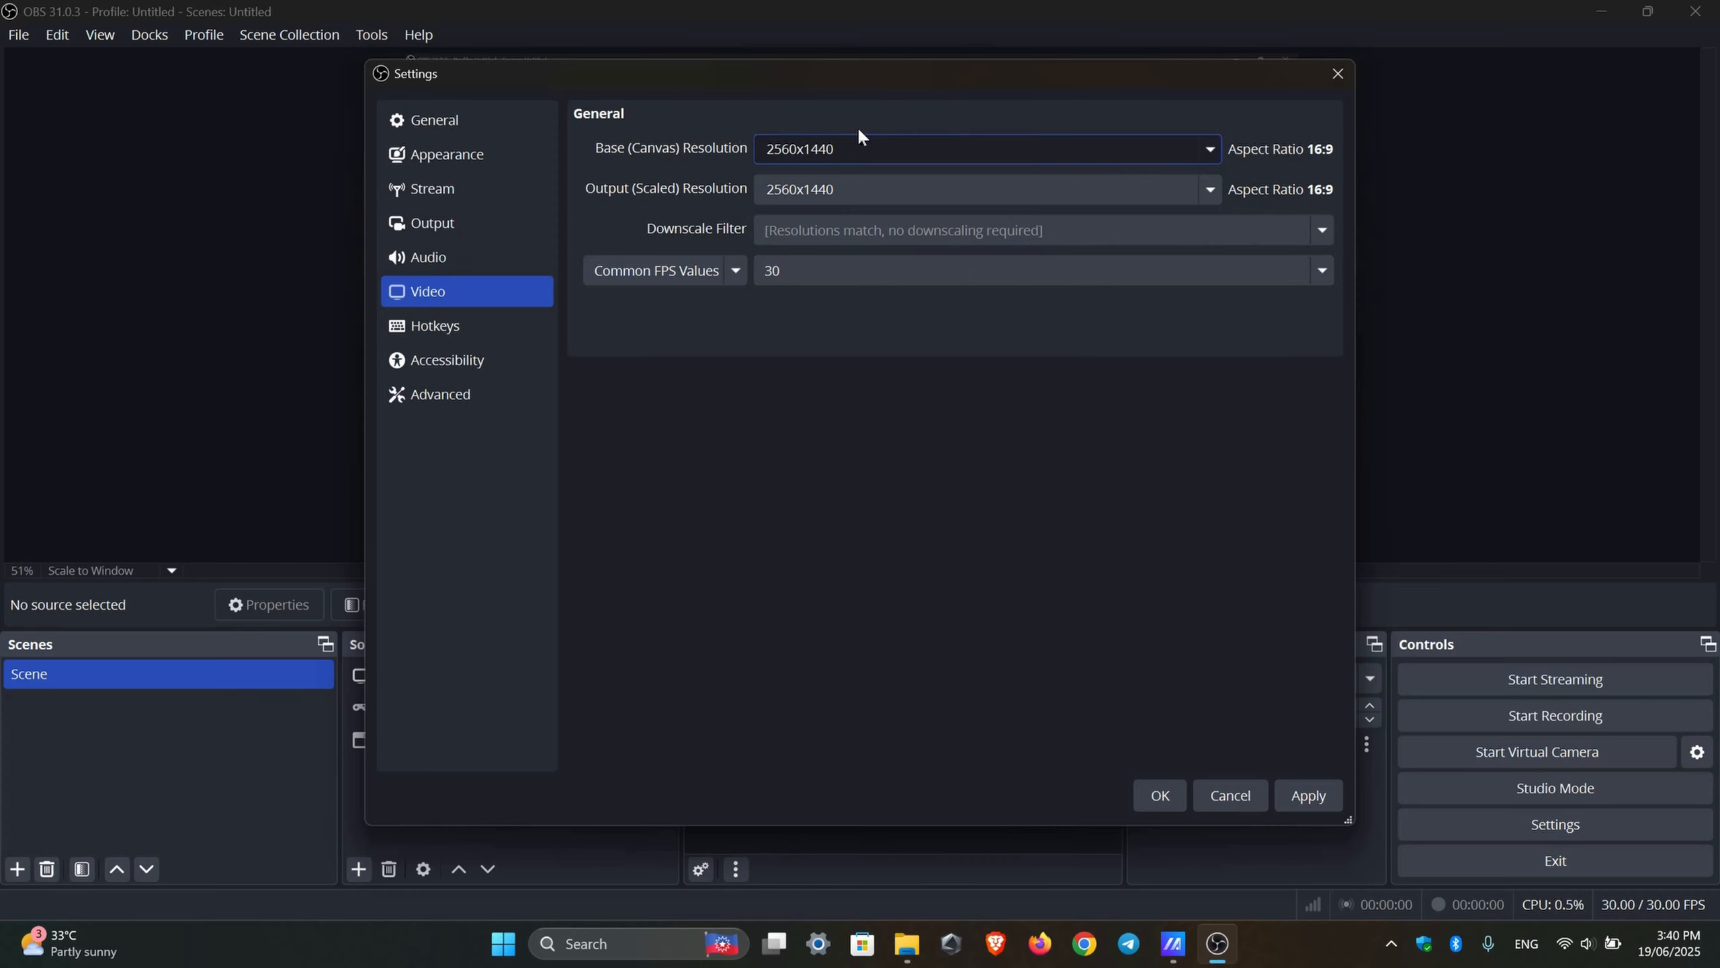
Step: Try 1920x1080 as the output (scaled) resolution, and restore 2560x1440
{"action": "left_click", "coordinate": [1211, 190]}
{"action": "left_click", "coordinate": [820, 258]}
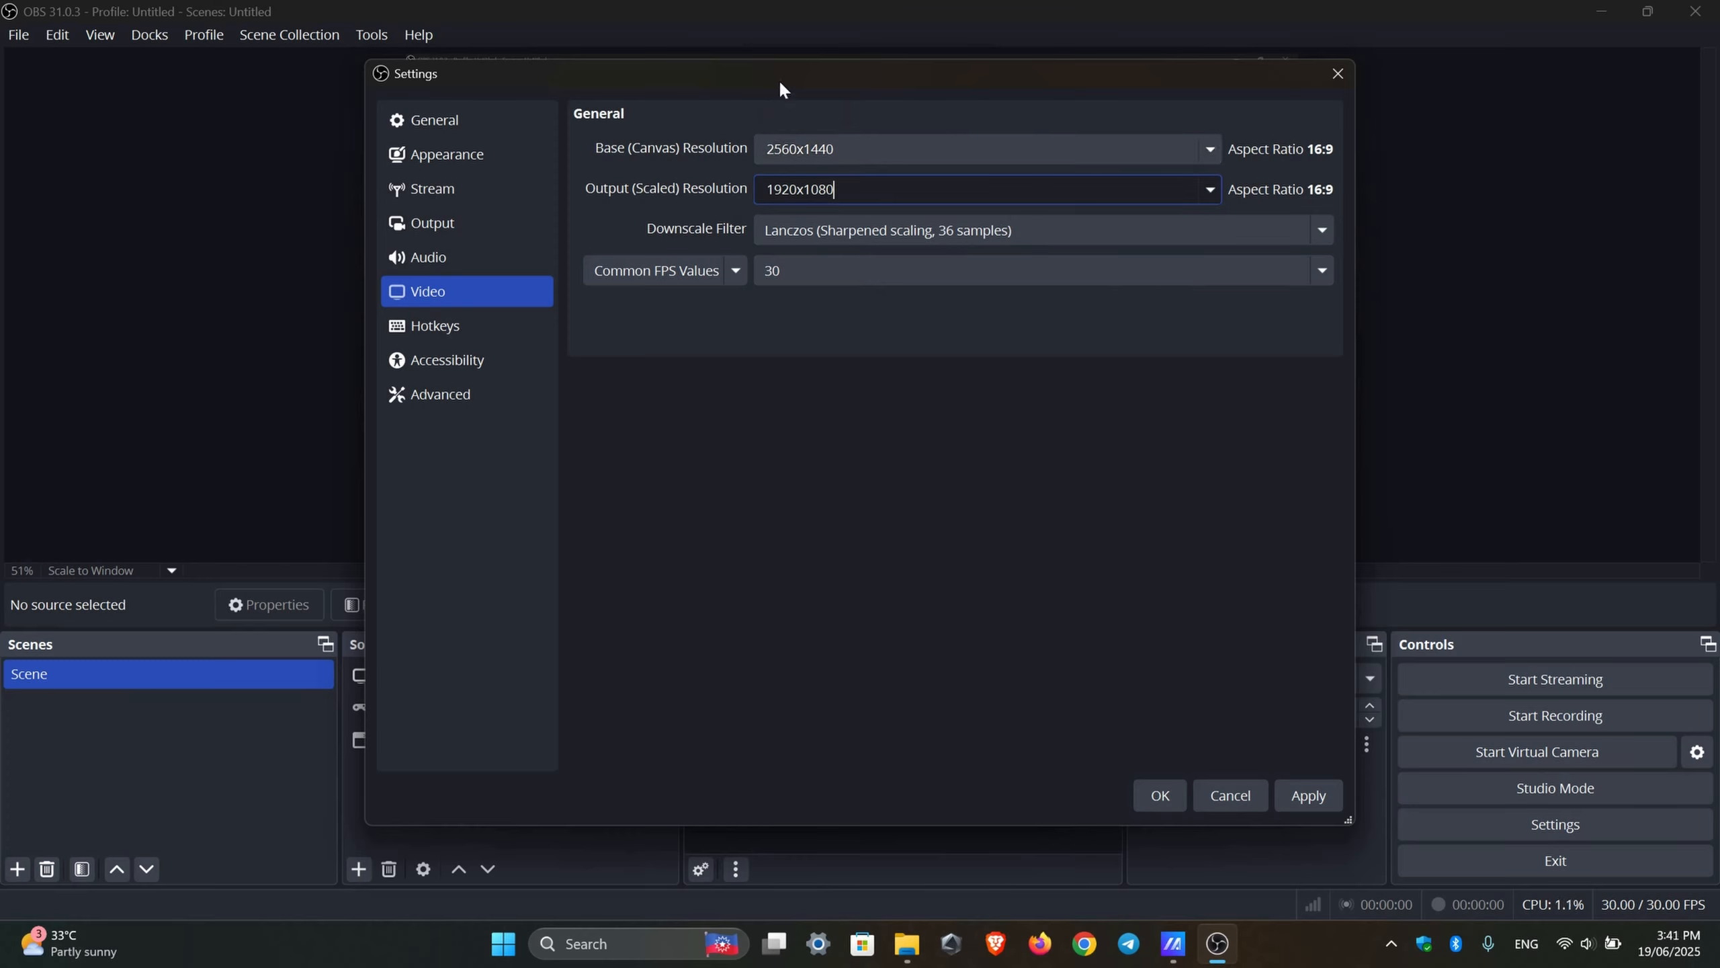
{"action": "left_click", "coordinate": [1210, 189]}
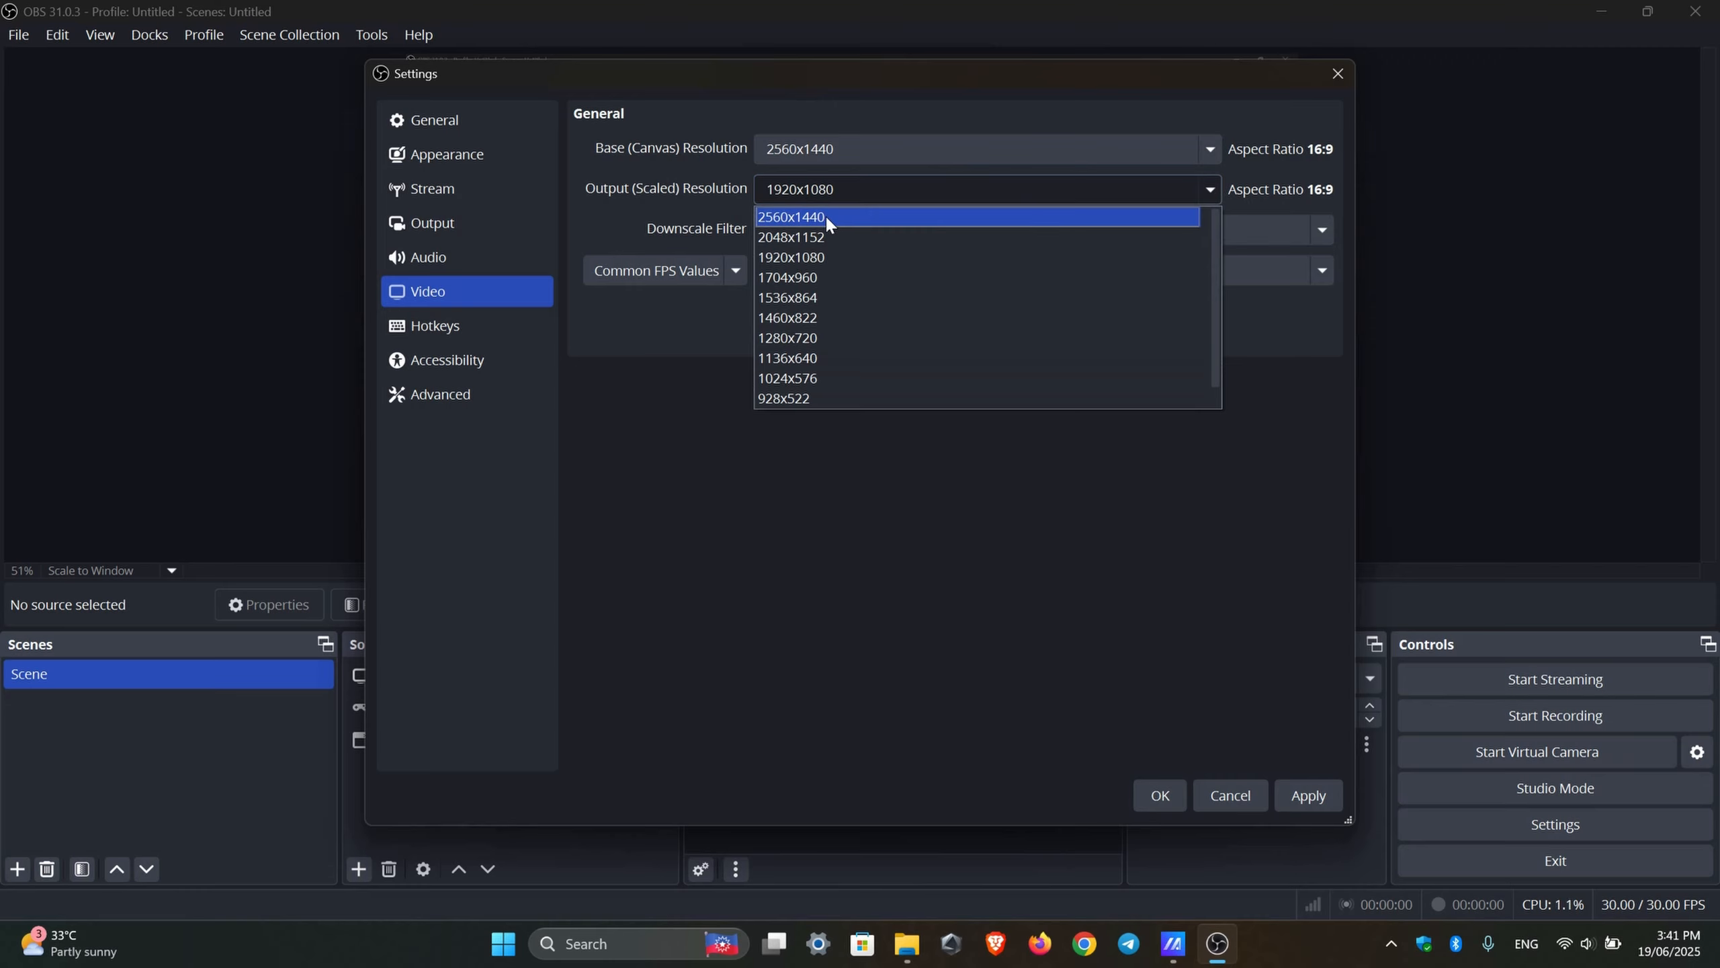
{"action": "left_click", "coordinate": [825, 217]}
Step: Switch the output resolution to 1920x1080 to review the downscale filter options, and return it to 2560x1440
{"action": "left_click", "coordinate": [1210, 193]}
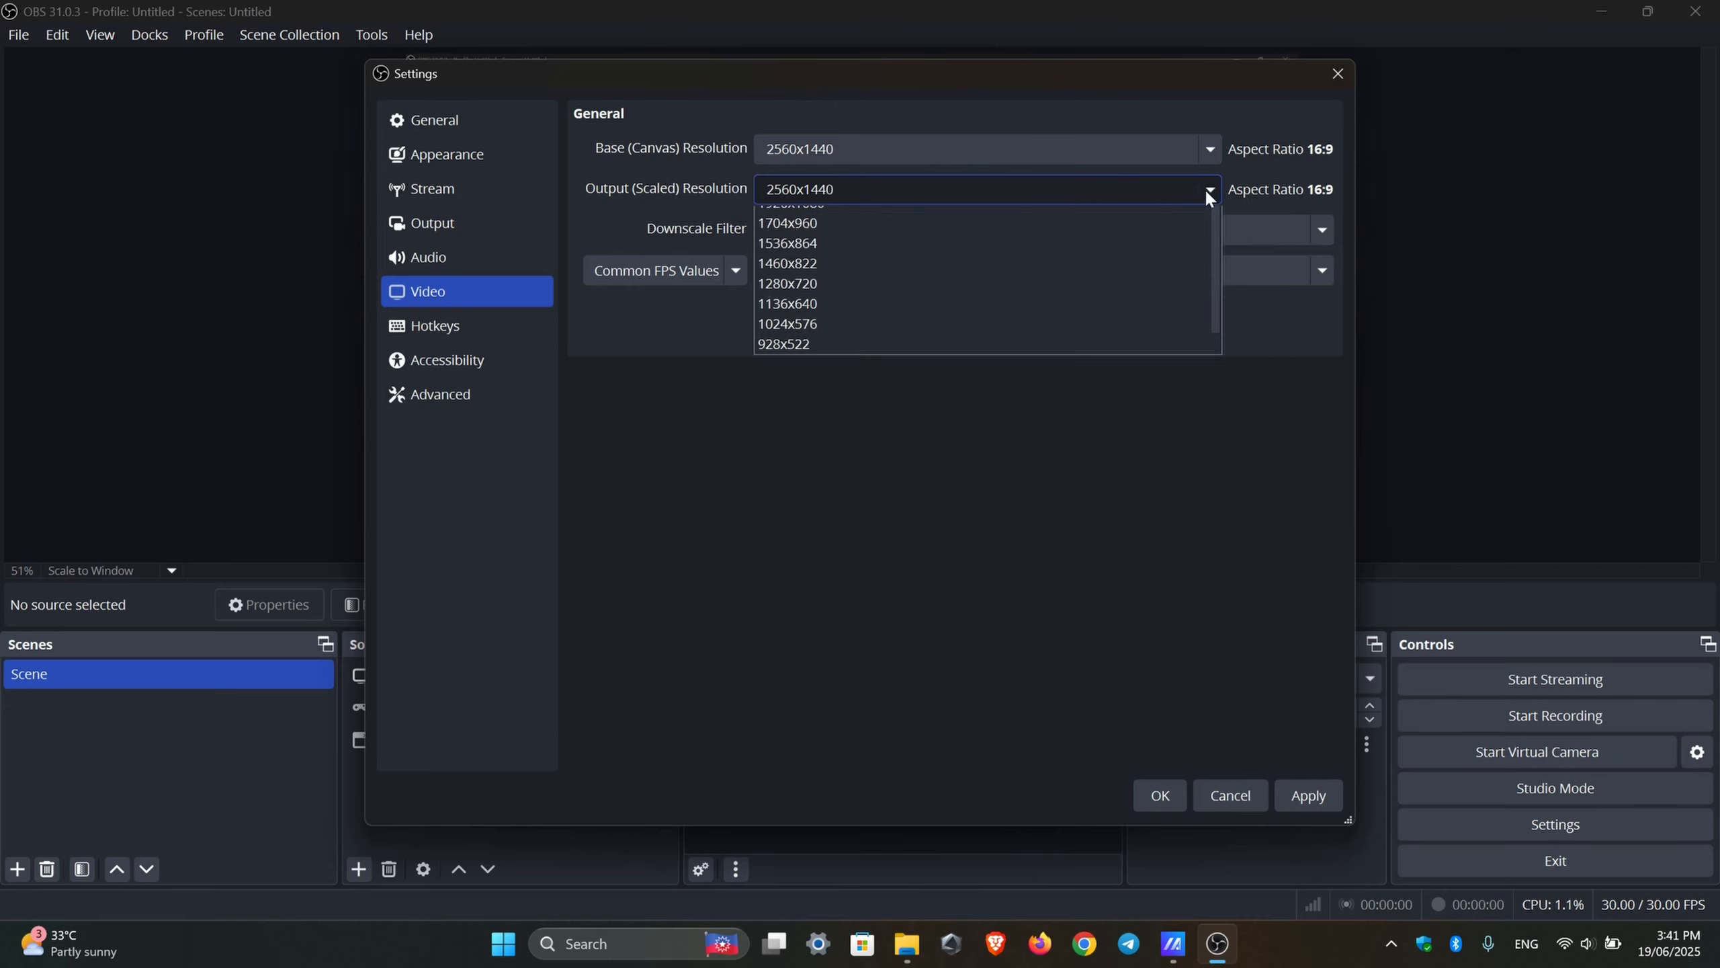
{"action": "left_click", "coordinate": [926, 257]}
{"action": "left_click", "coordinate": [1064, 230]}
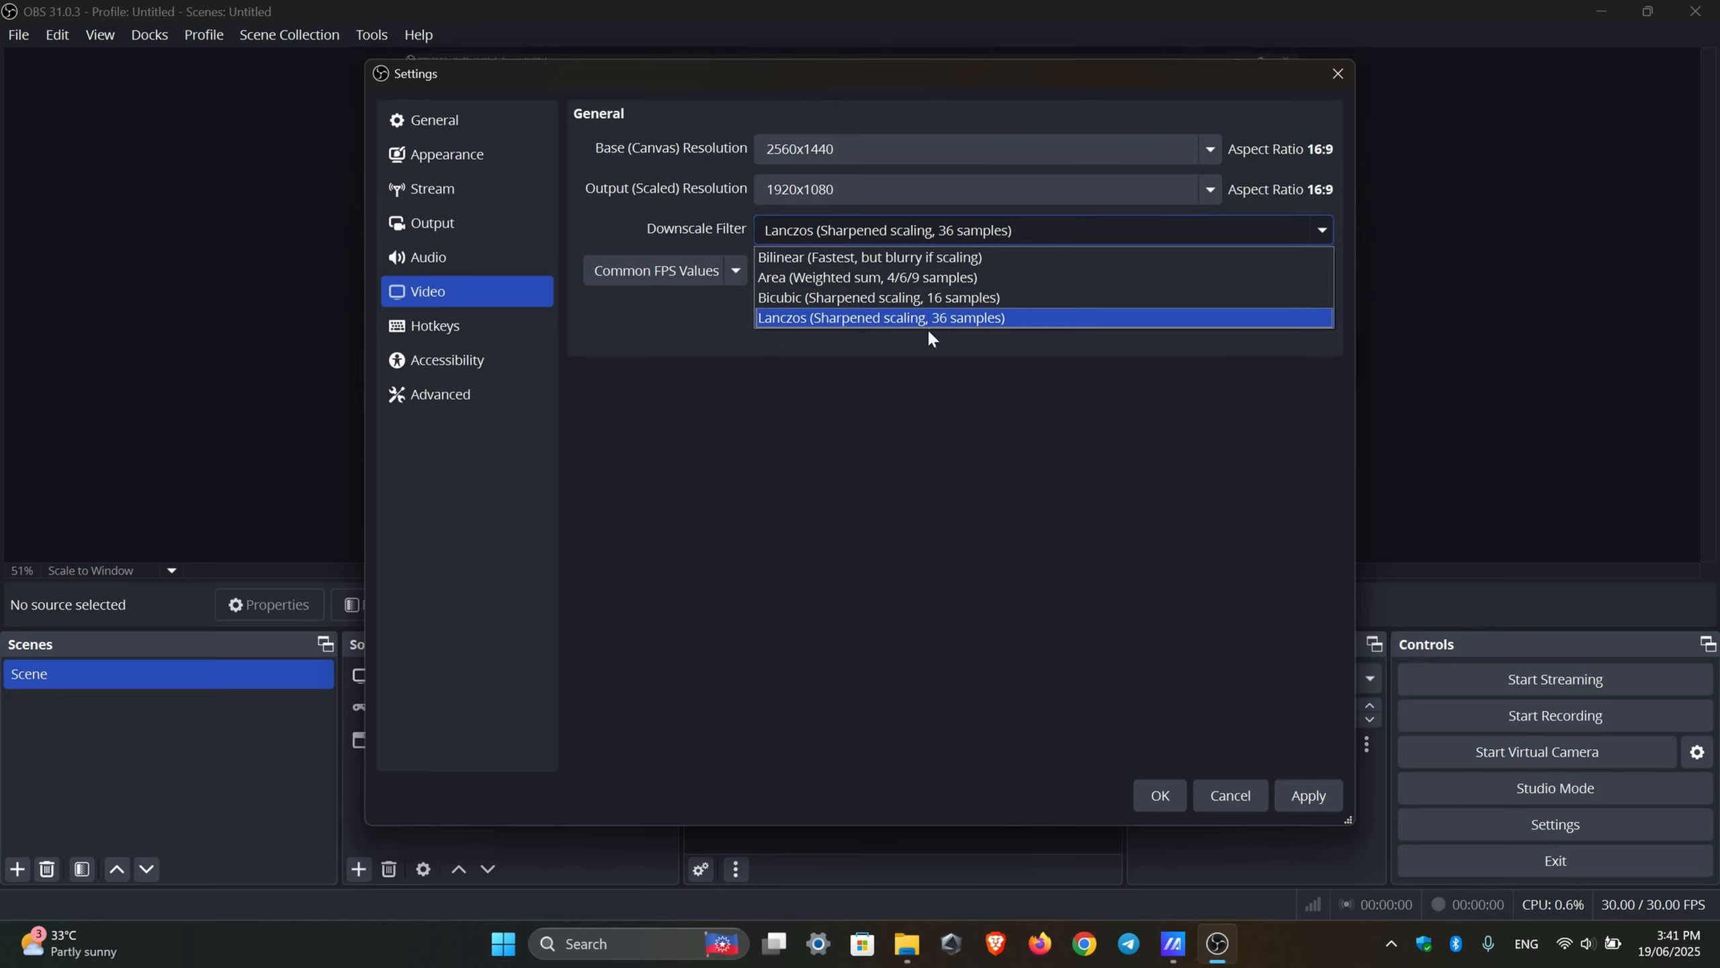
{"action": "left_click", "coordinate": [1115, 377]}
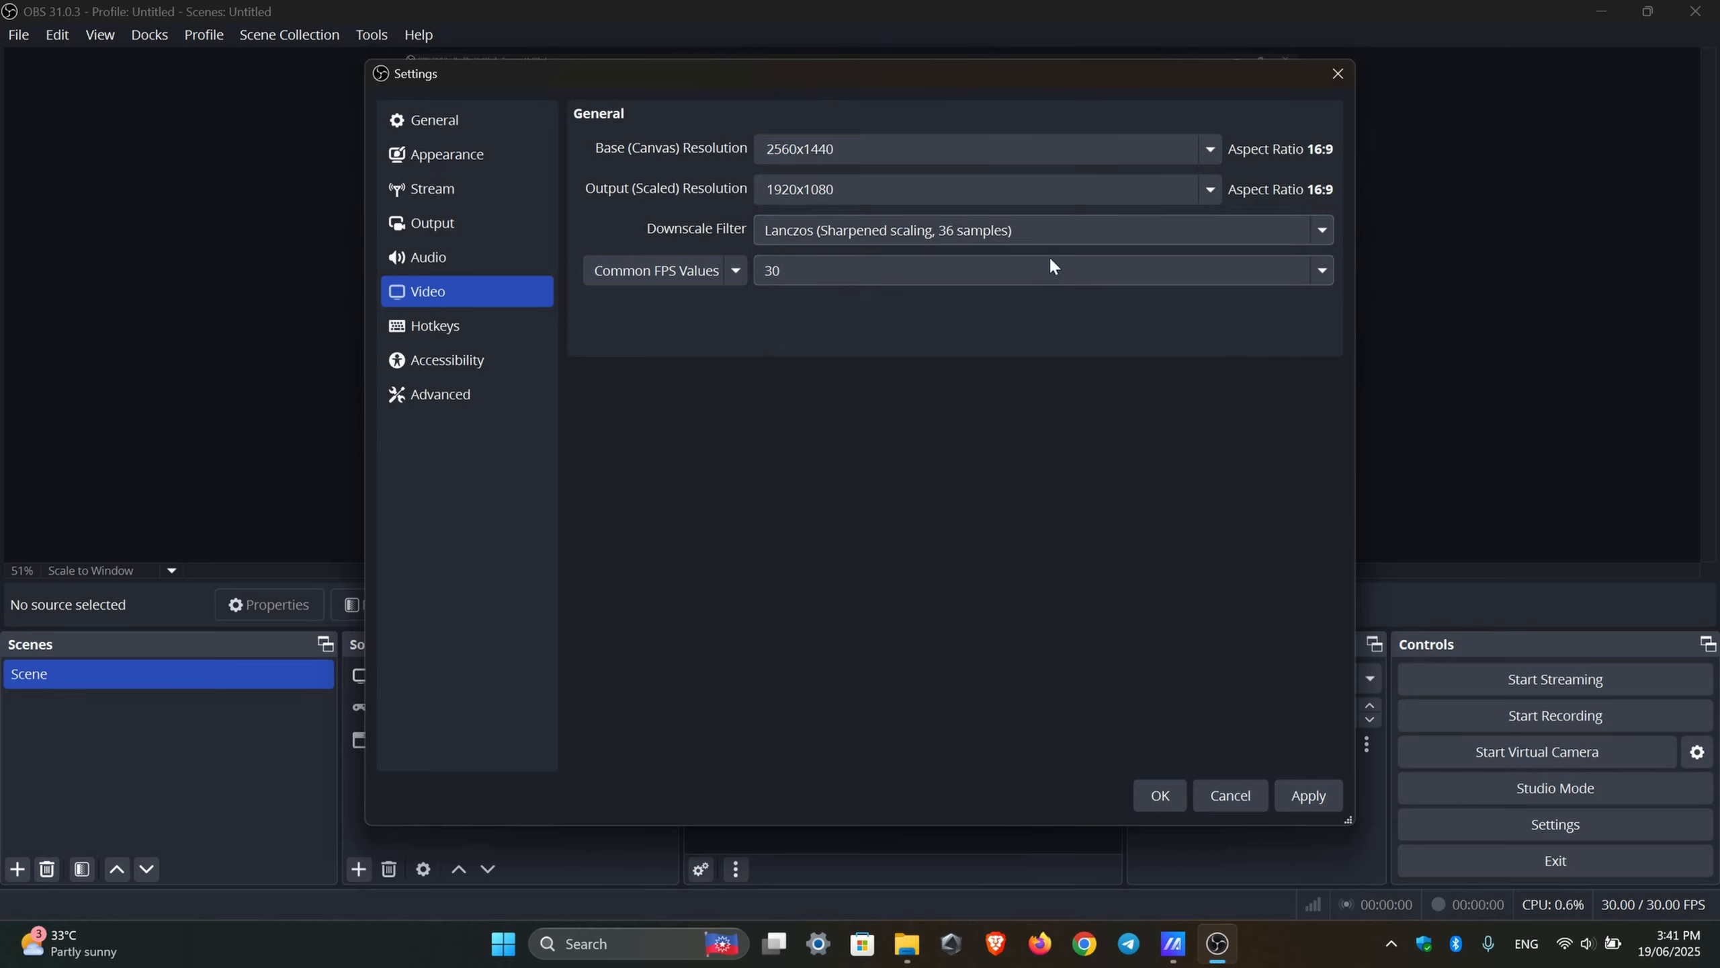
{"action": "left_click", "coordinate": [1208, 191]}
{"action": "left_click", "coordinate": [1171, 217]}
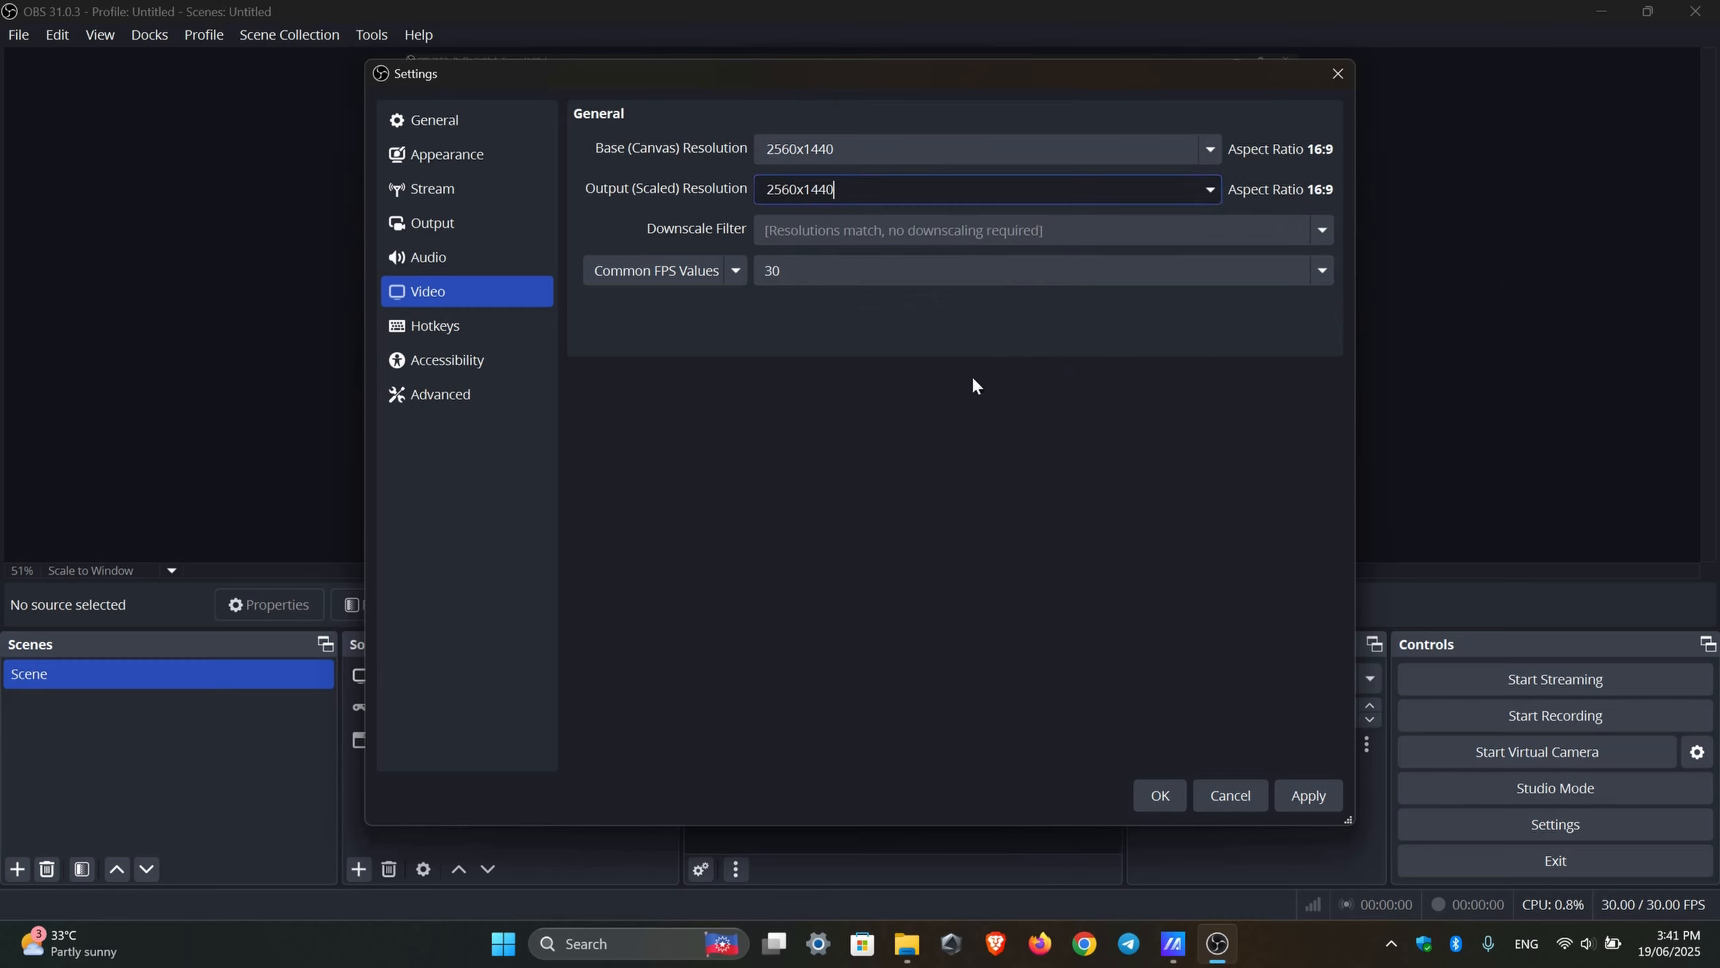
Step: Set the common FPS value to 60 and review the available base and output resolutions
{"action": "left_click", "coordinate": [877, 274]}
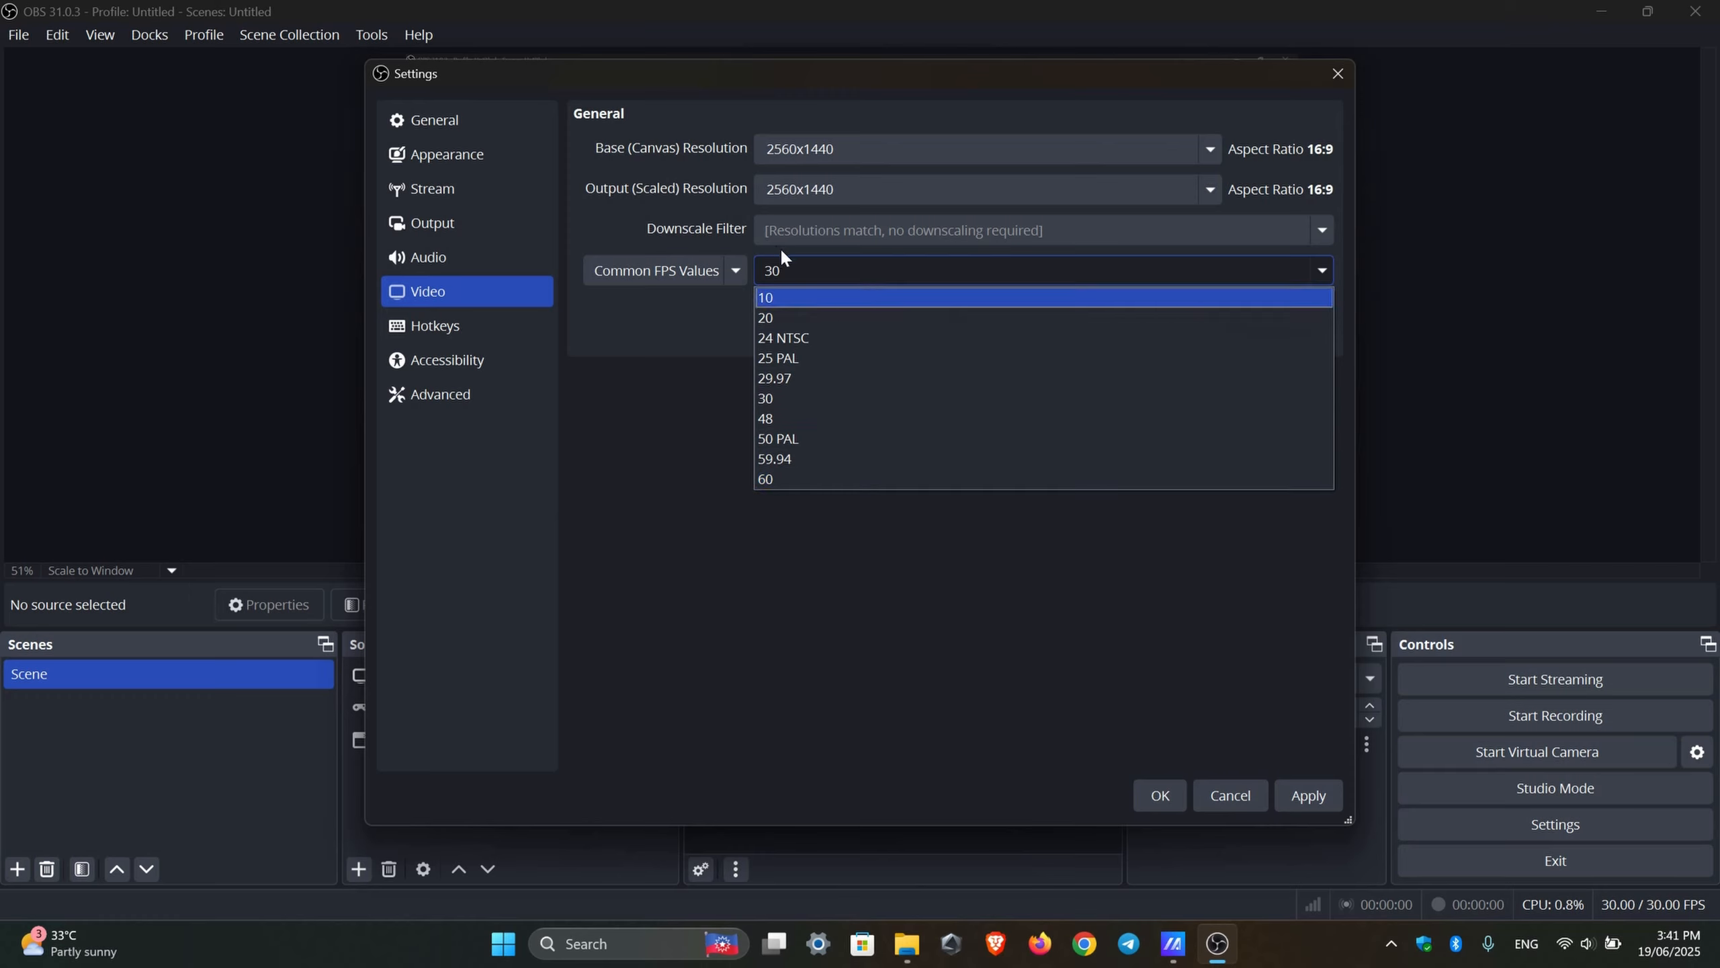
{"action": "left_click", "coordinate": [798, 479]}
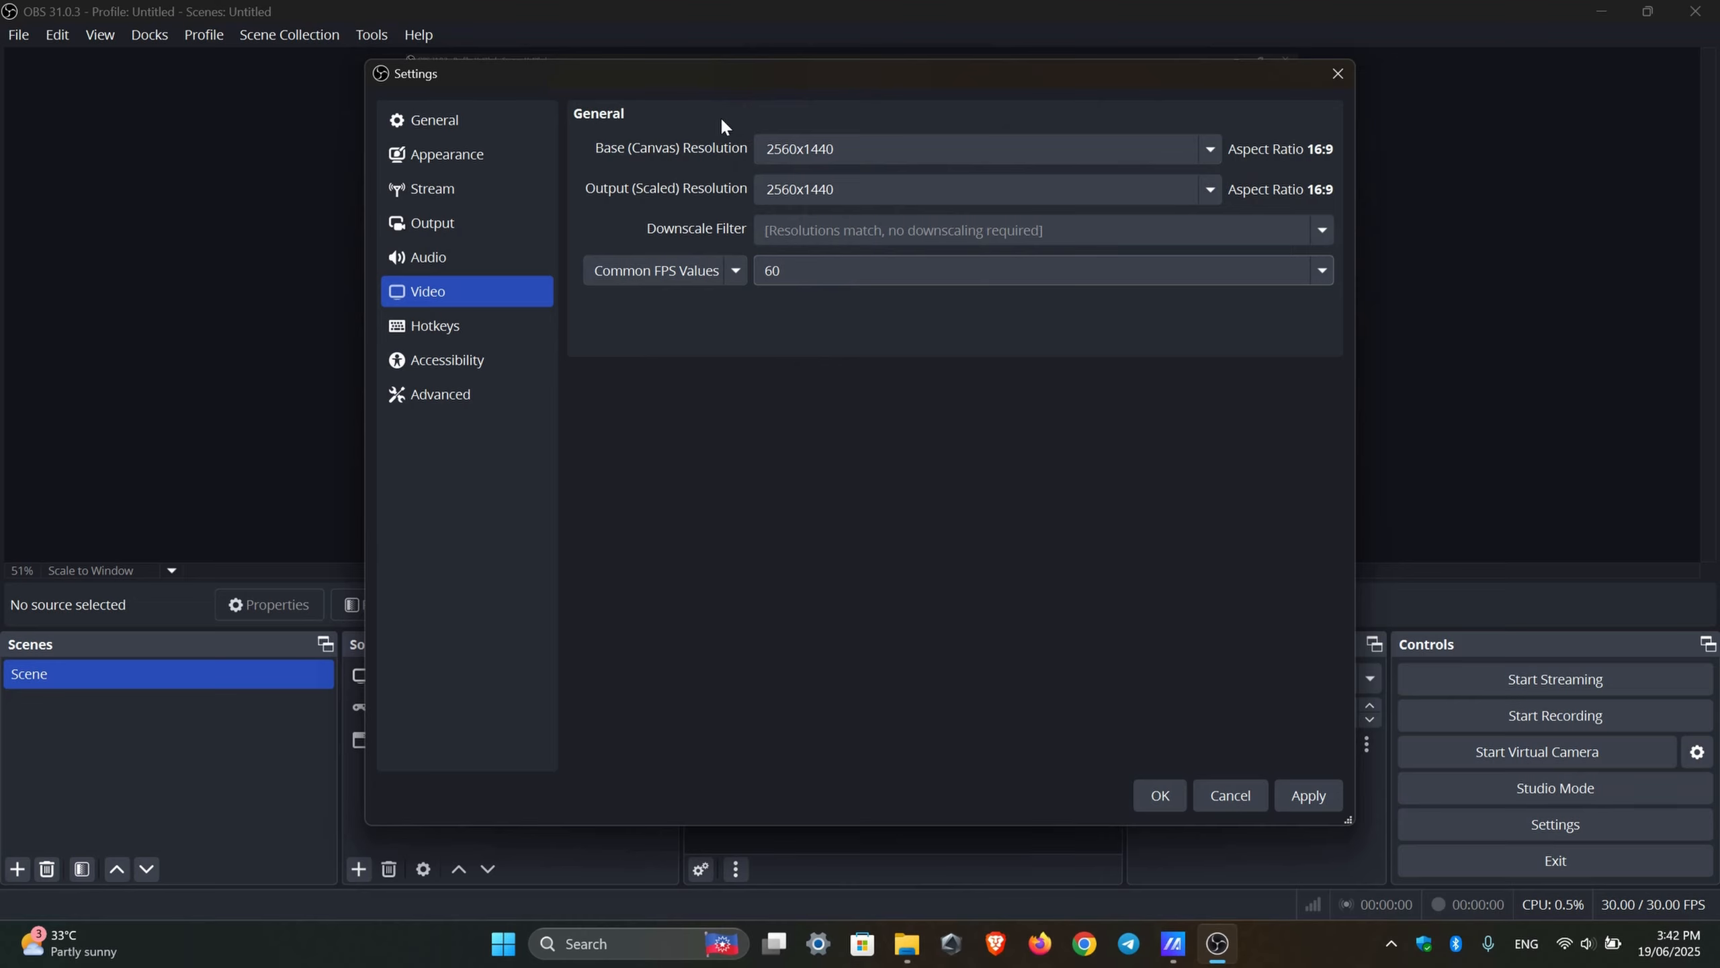
{"action": "left_click", "coordinate": [1211, 150]}
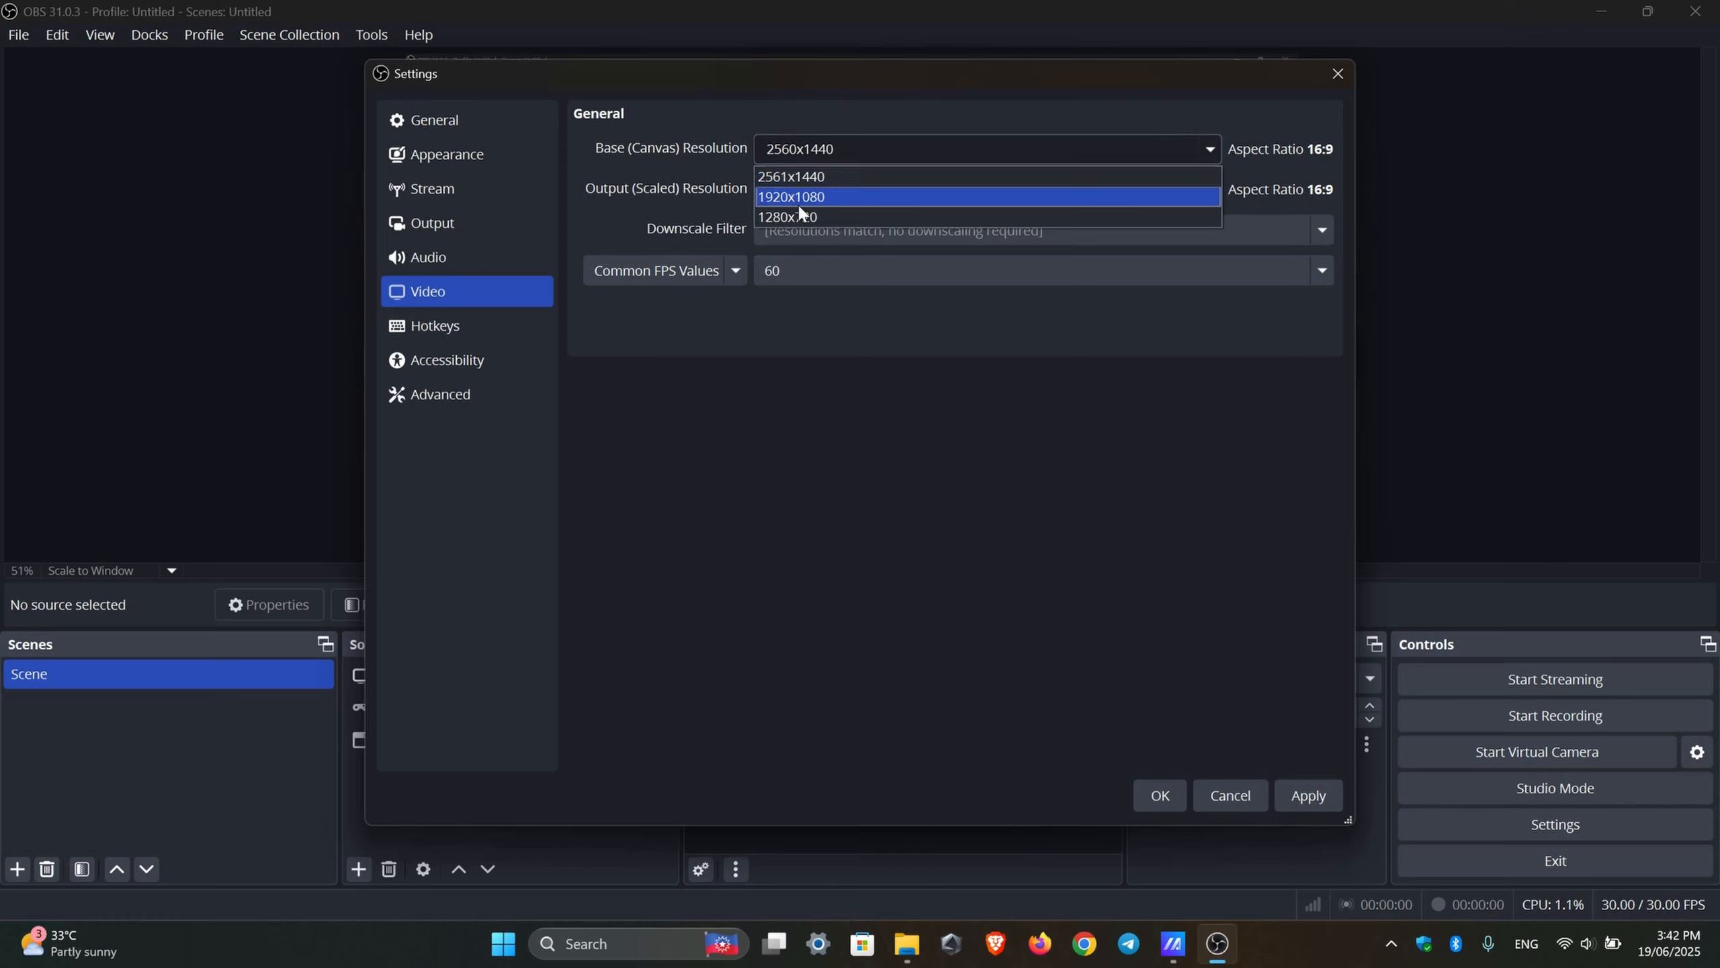
{"action": "left_click", "coordinate": [759, 136]}
{"action": "left_click", "coordinate": [934, 192]}
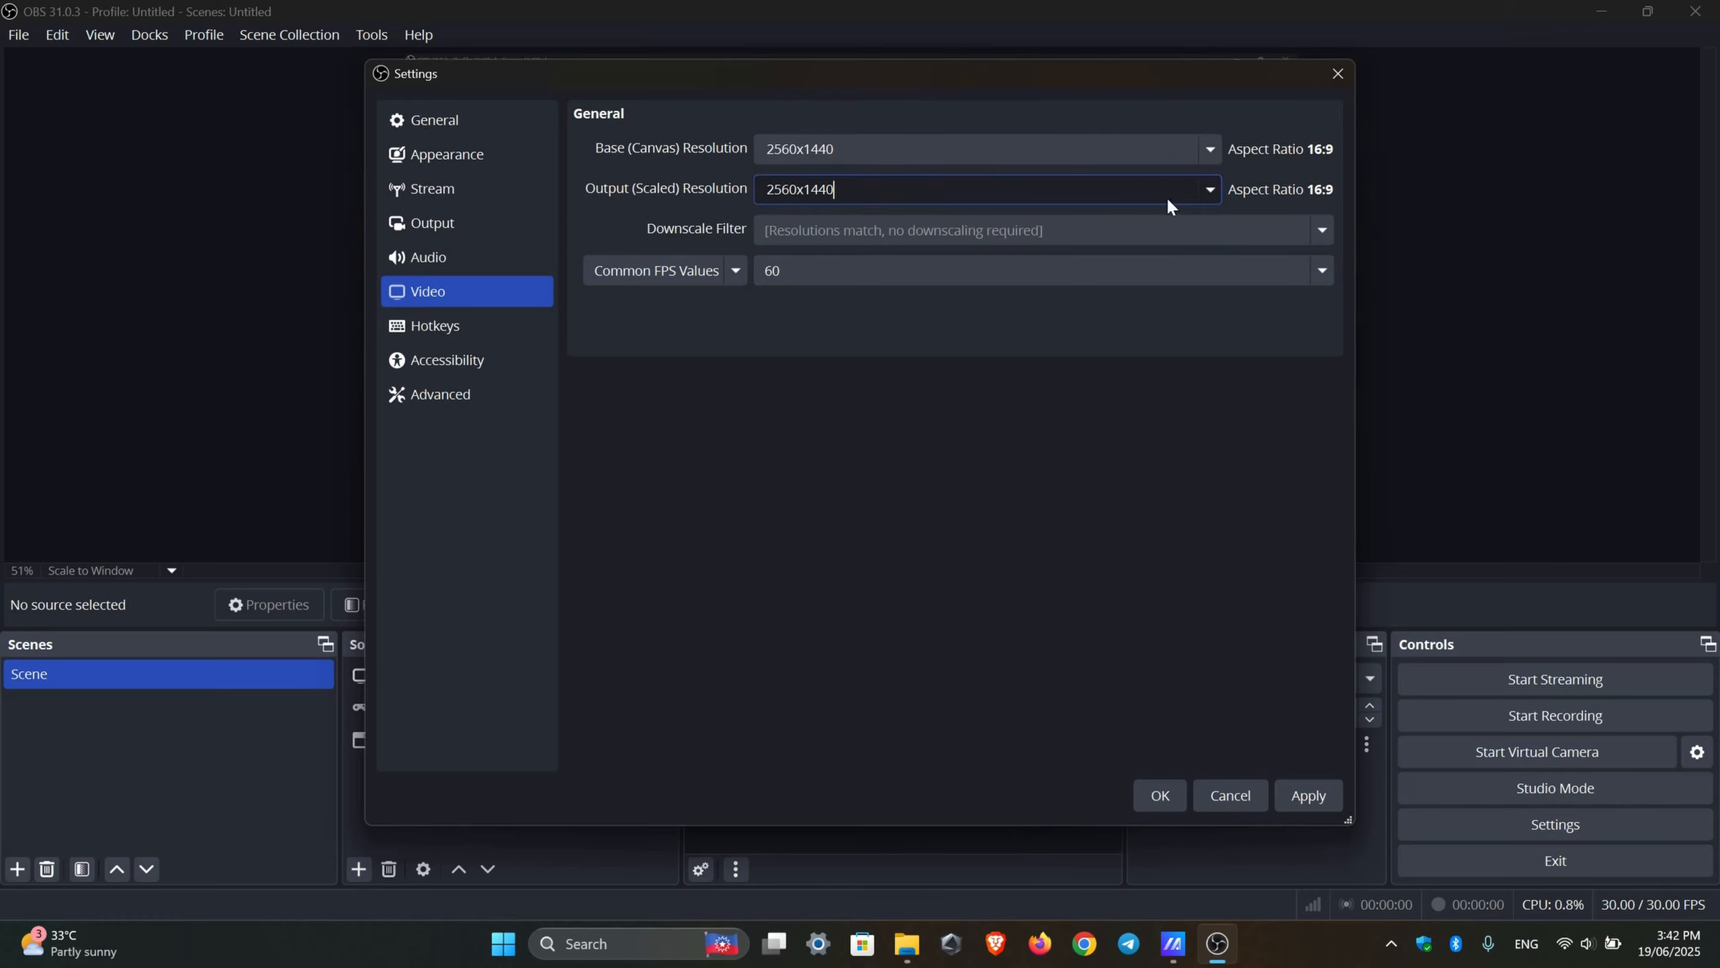
{"action": "left_click", "coordinate": [1208, 190]}
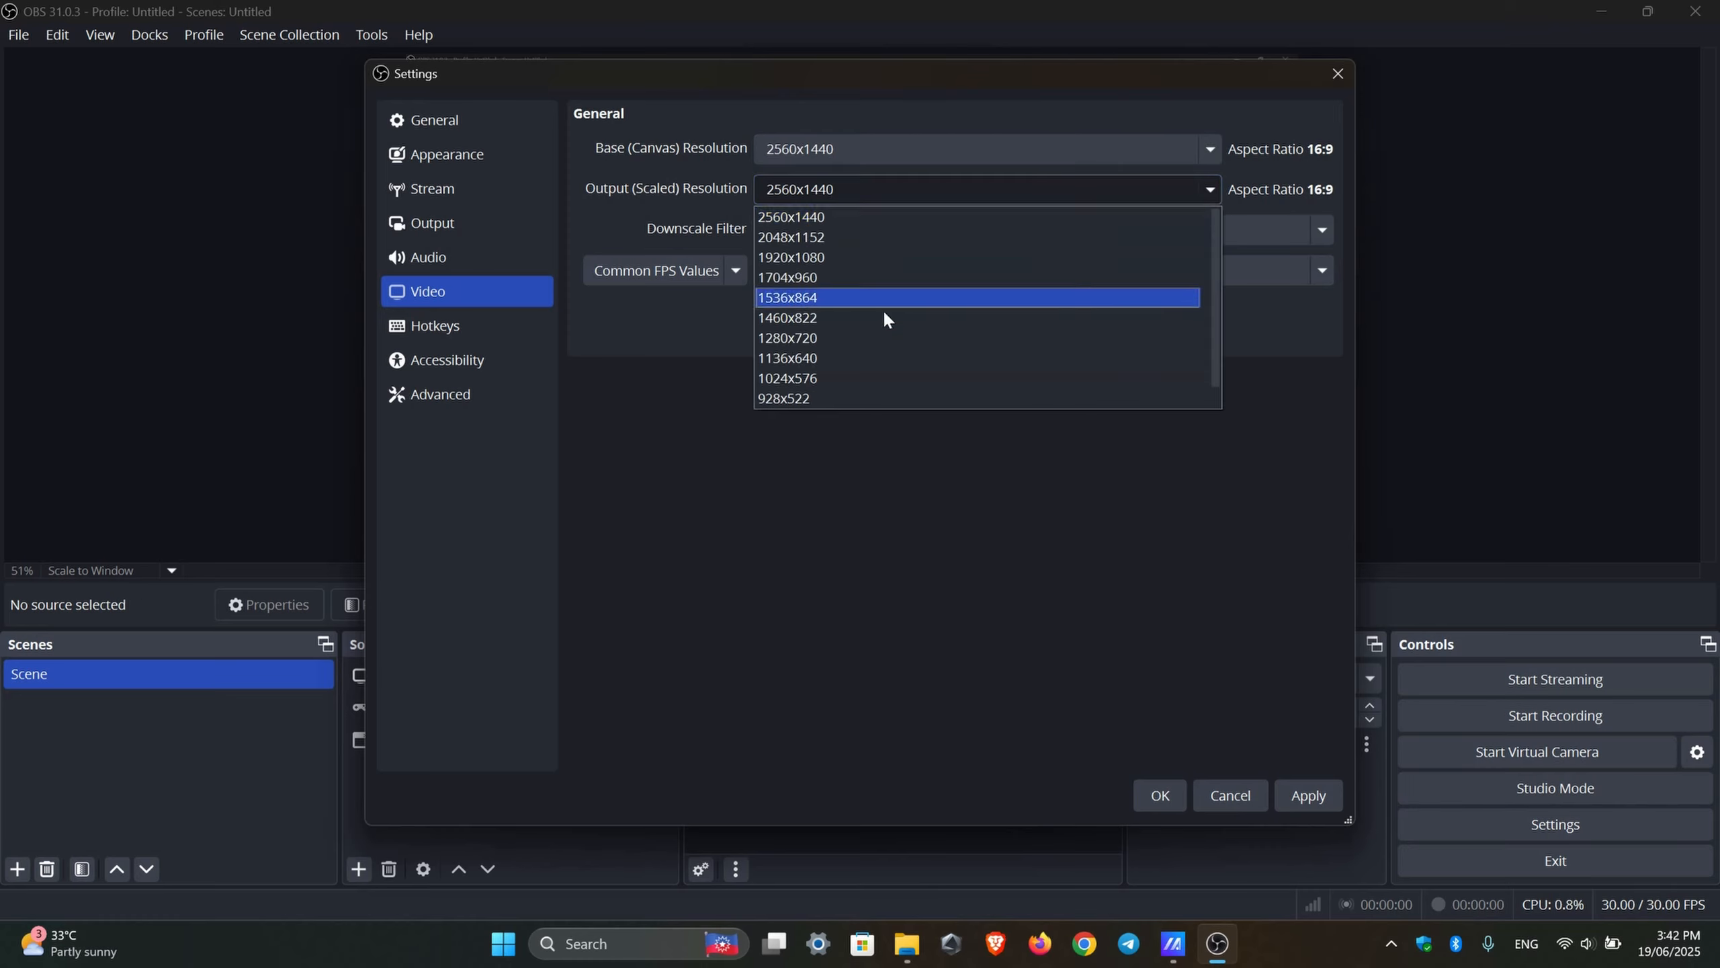
{"action": "left_click", "coordinate": [970, 109]}
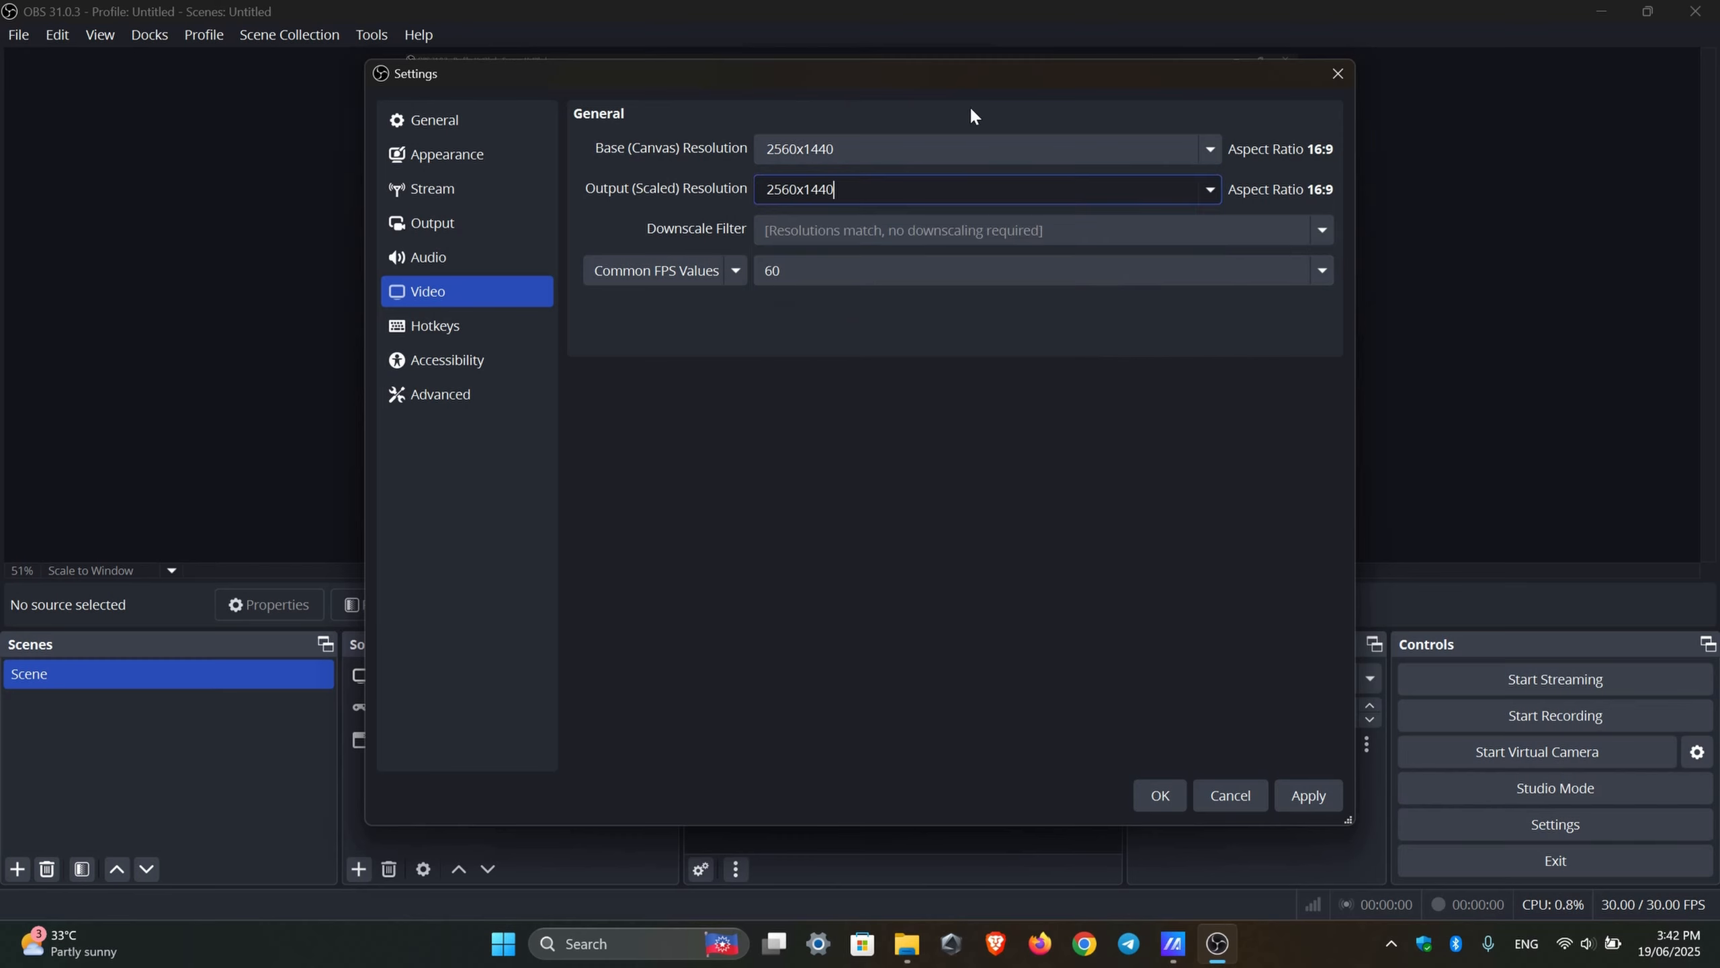
{"action": "left_click_drag", "start_coordinate": [1006, 76], "coordinate": [1040, 108]}
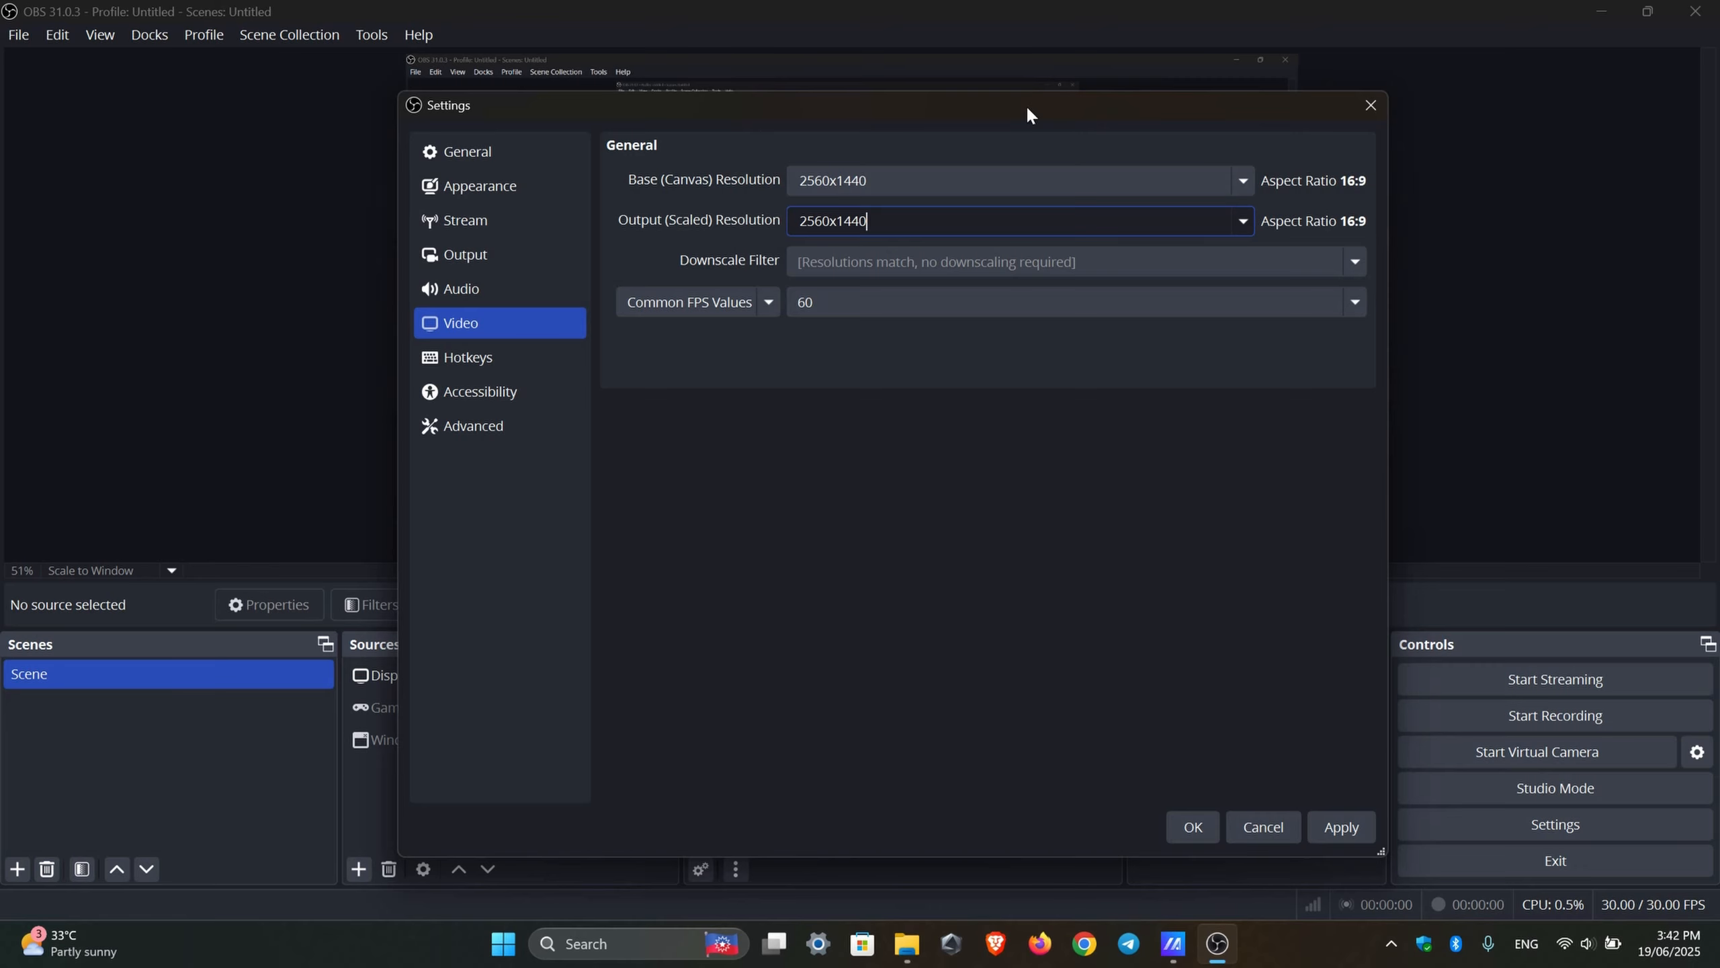
{"action": "left_click_drag", "start_coordinate": [1029, 109], "coordinate": [967, 134]}
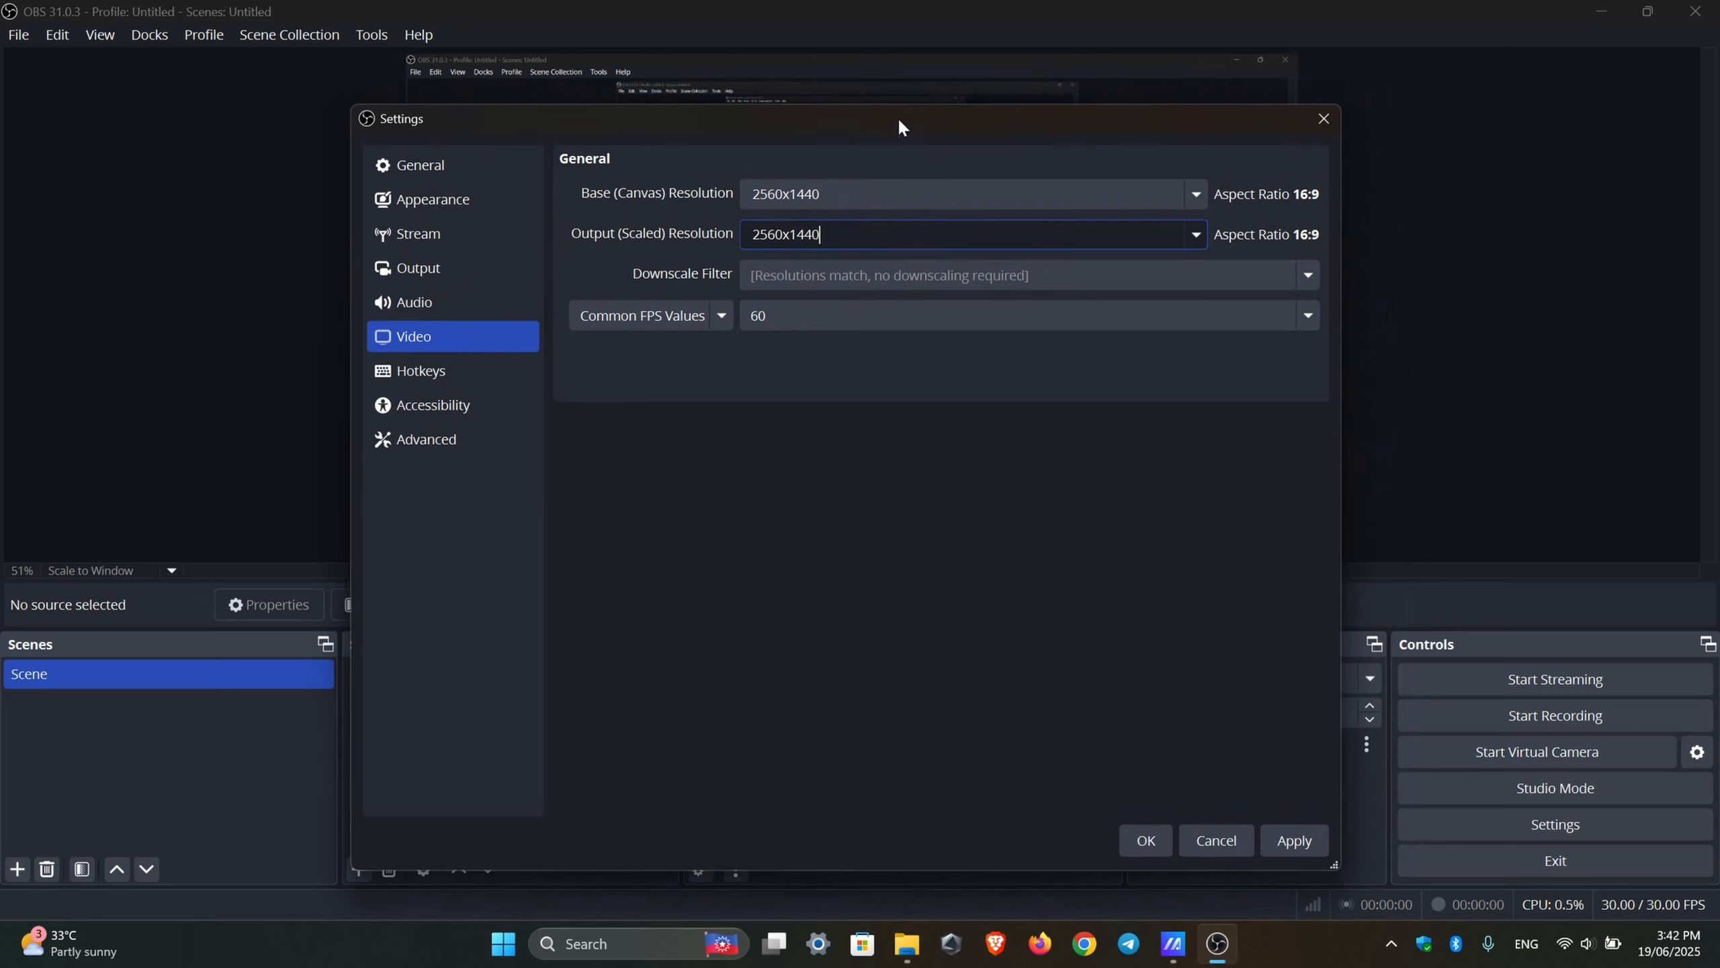
Step: Apply the changed video settings
{"action": "left_click_drag", "start_coordinate": [873, 119], "coordinate": [881, 102]}
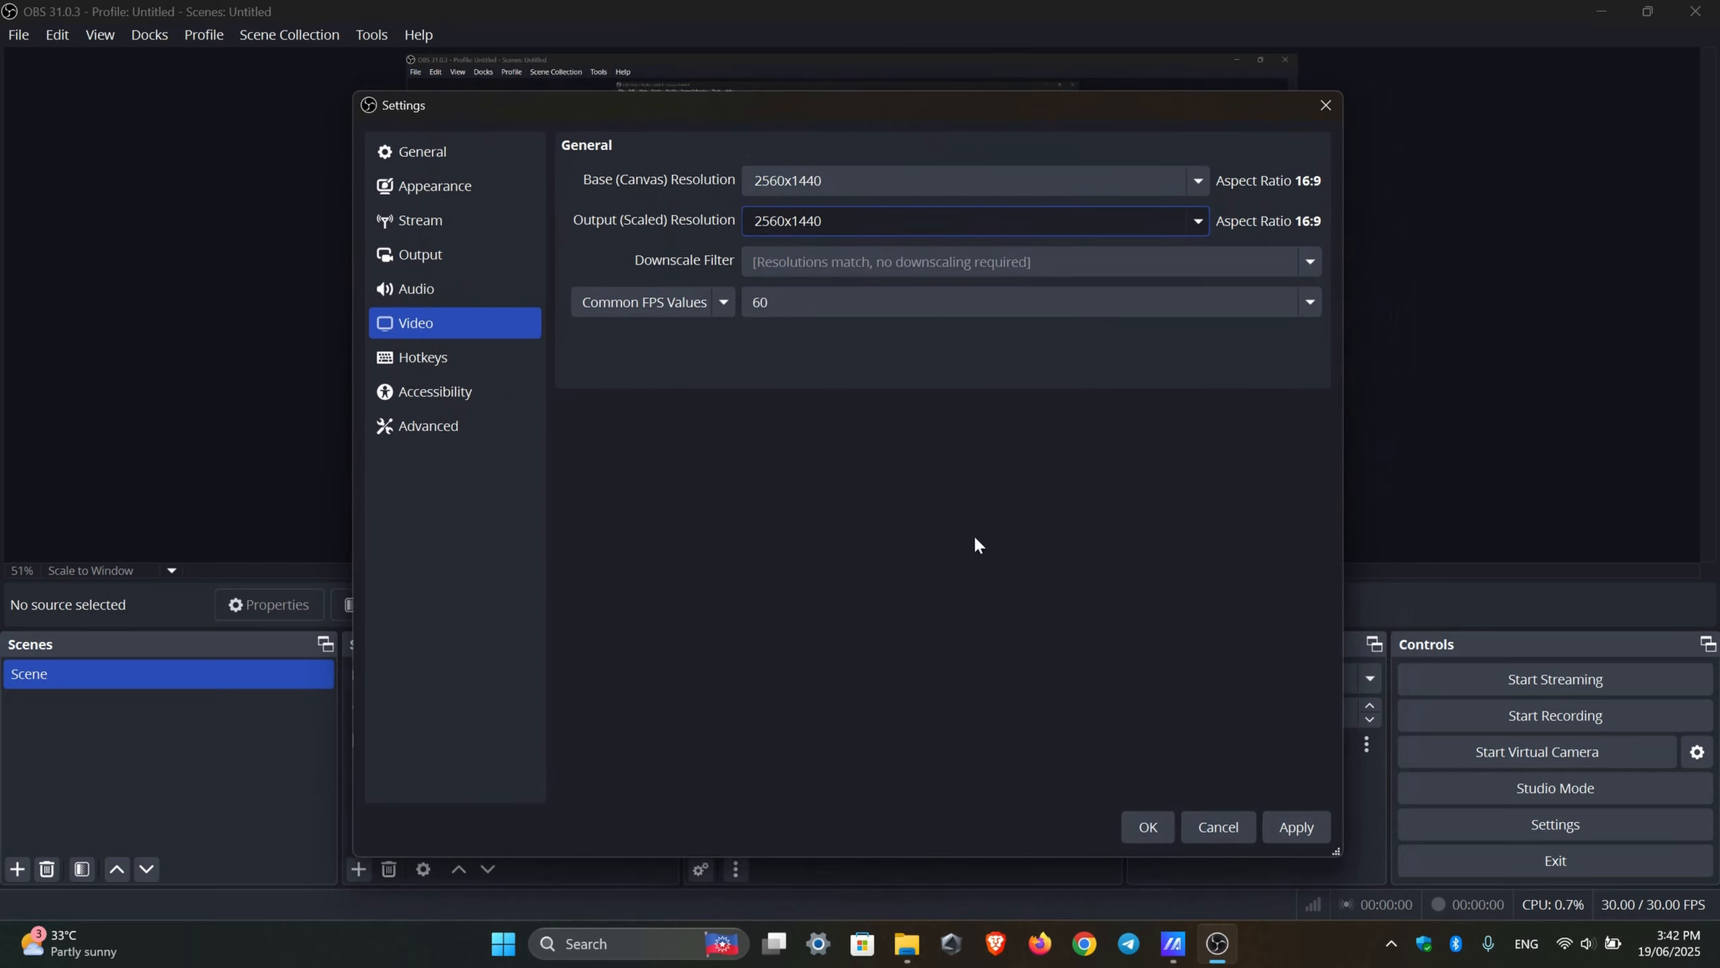
{"action": "left_click", "coordinate": [1296, 822]}
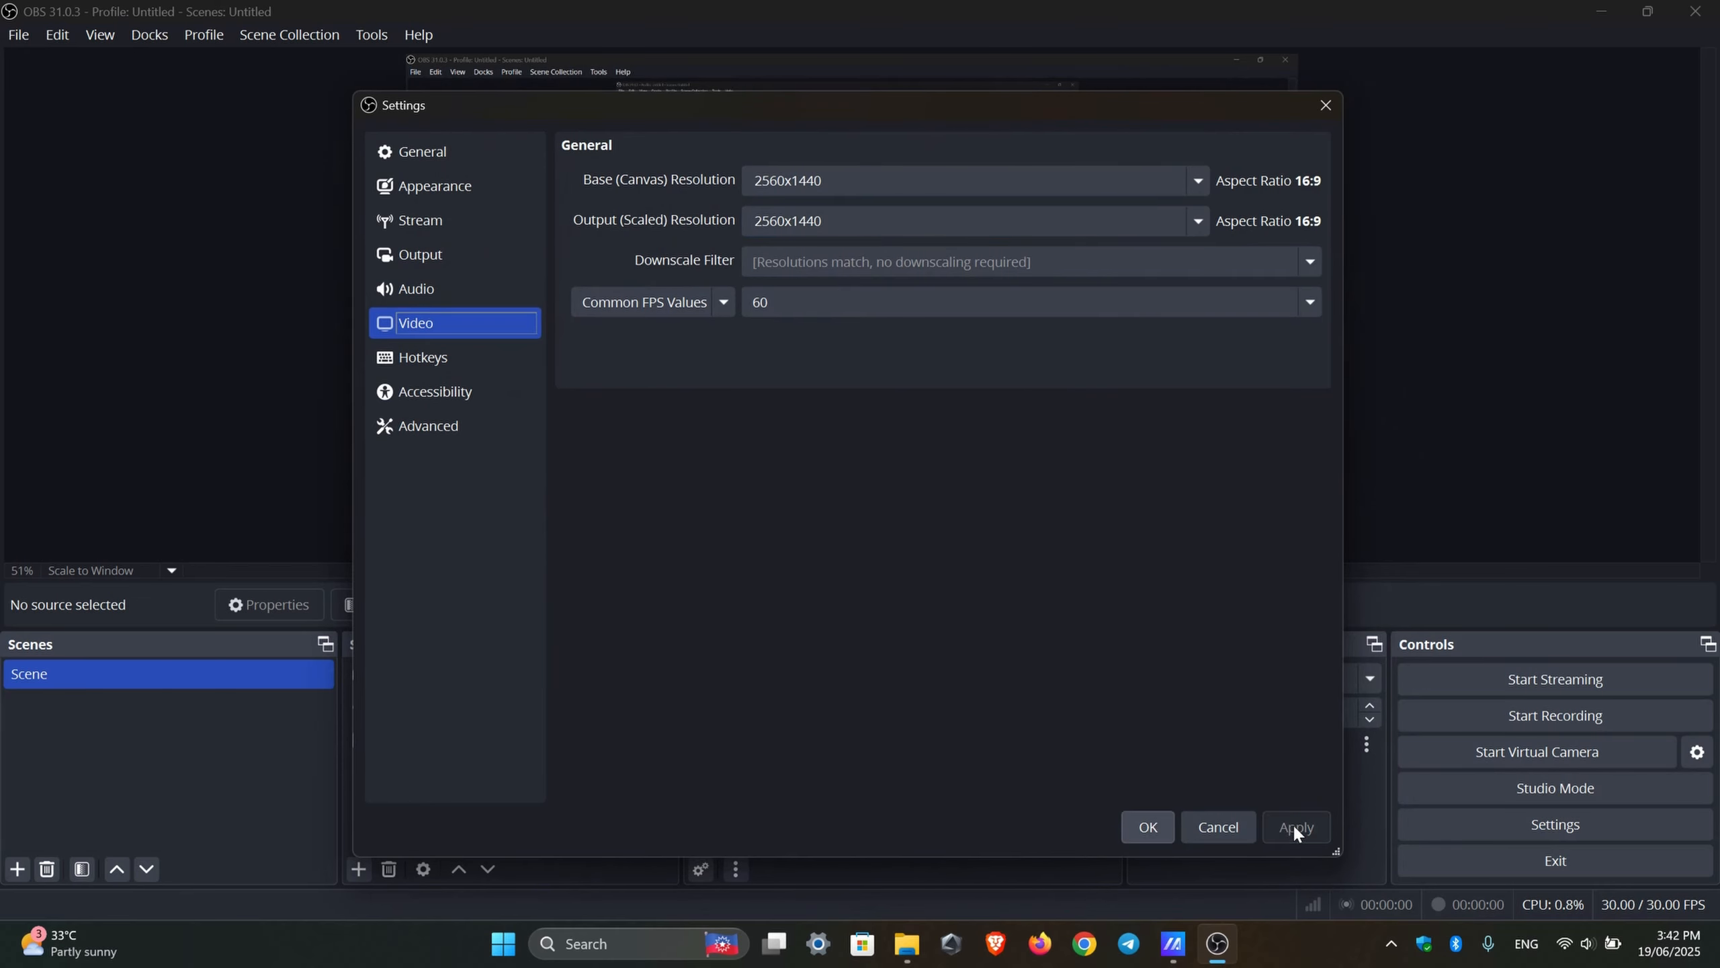
Step: Examine the audio settings, including the available channel layouts and the desktop audio device choices
{"action": "left_click", "coordinate": [440, 300]}
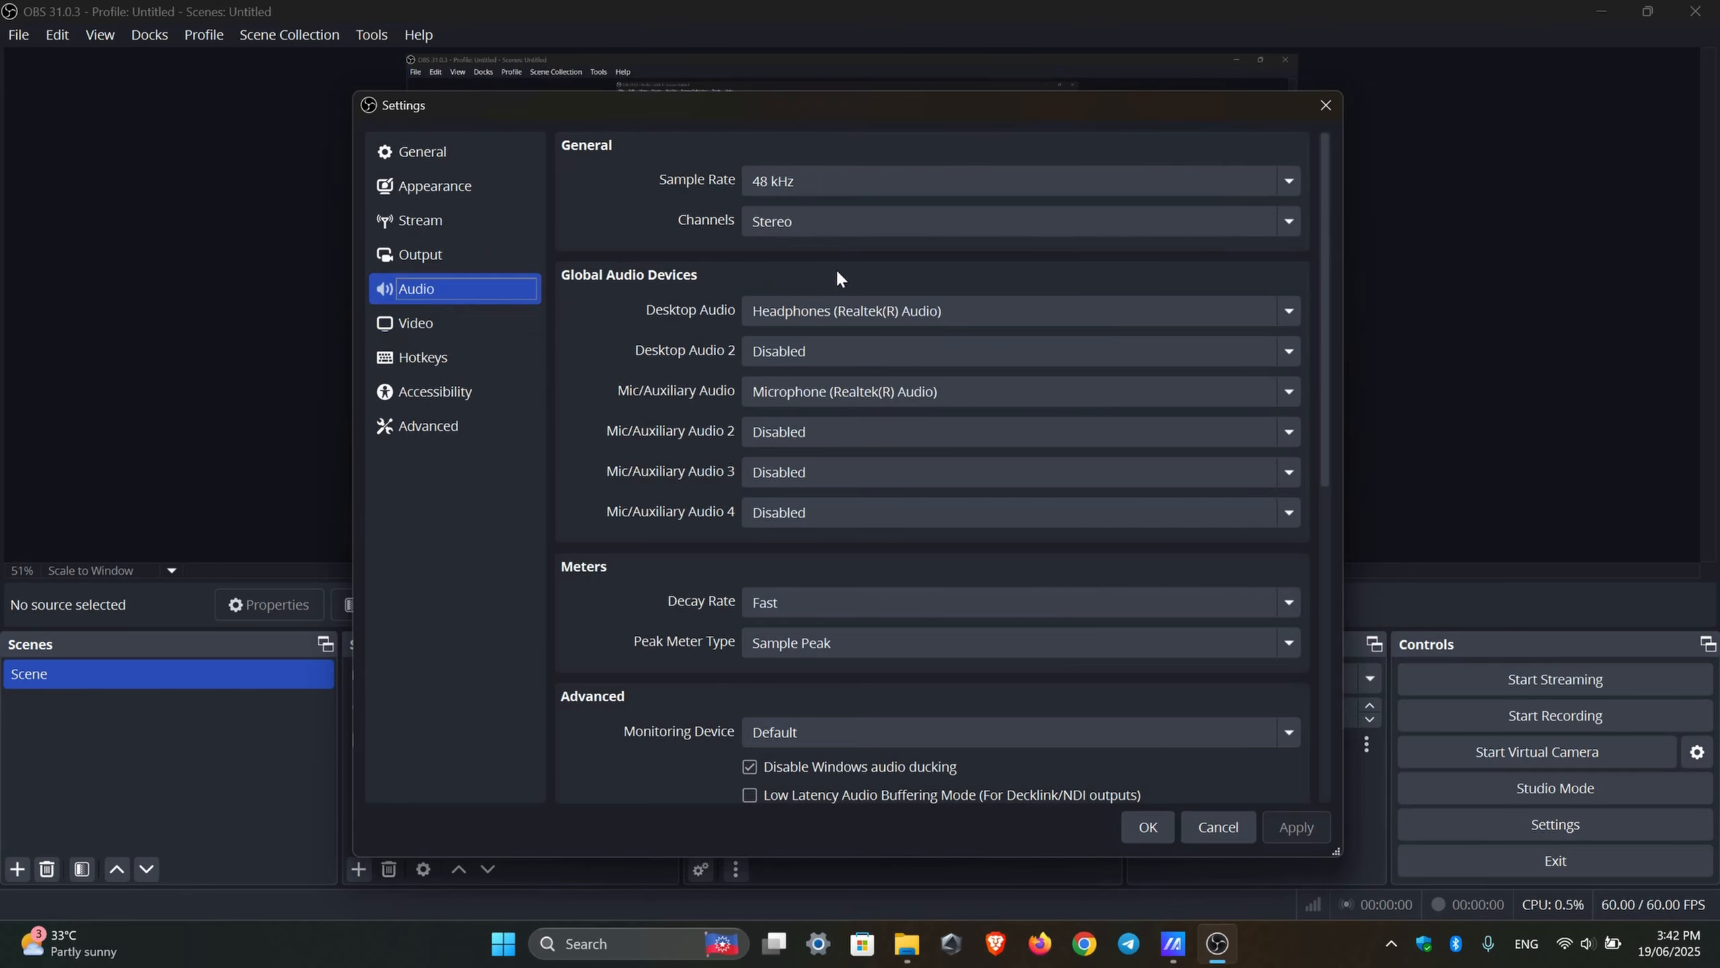
{"action": "left_click", "coordinate": [835, 218]}
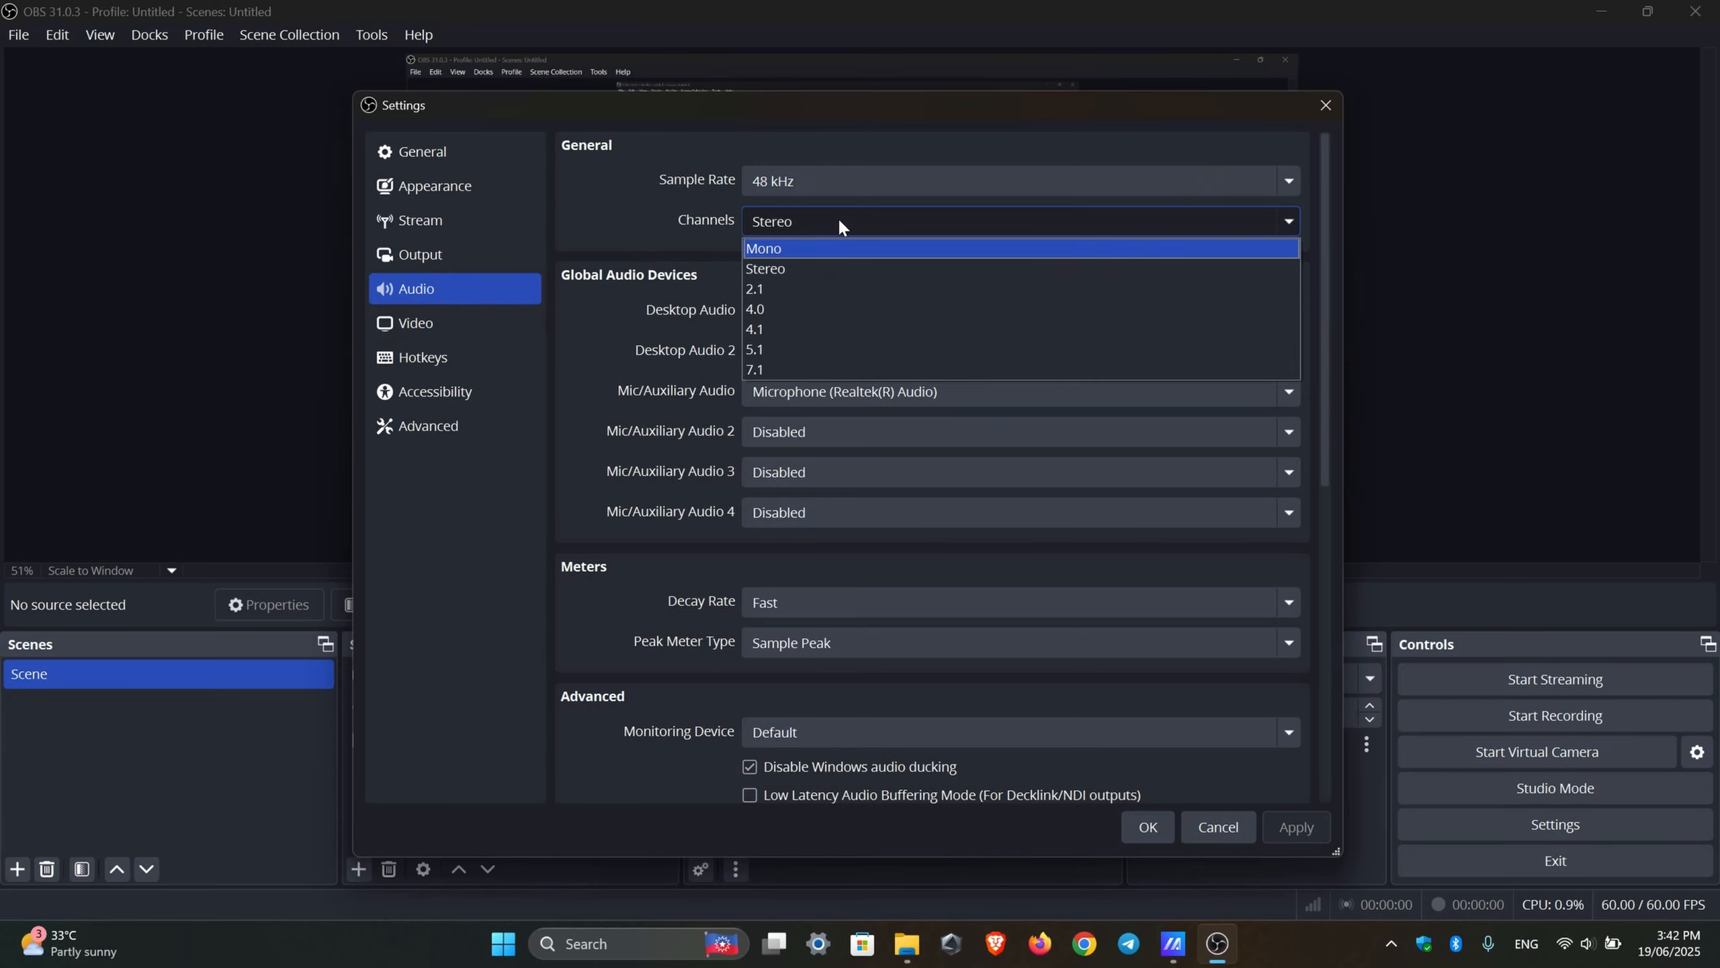
{"action": "left_click", "coordinate": [838, 216]}
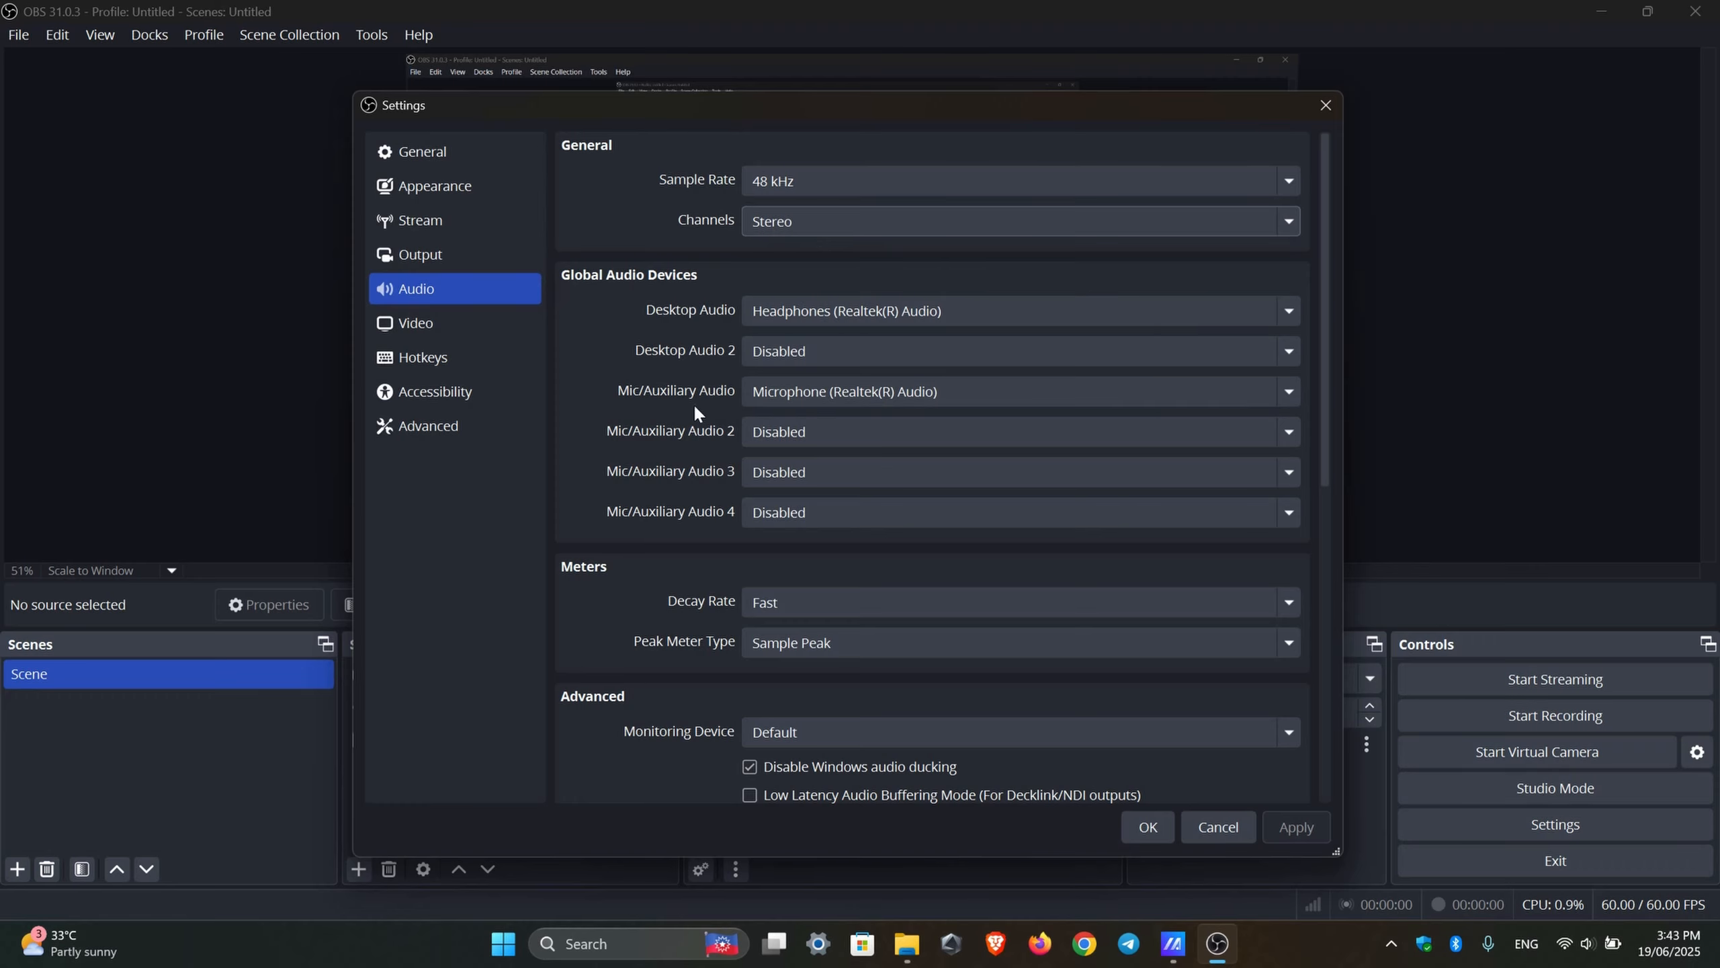
{"action": "left_click_drag", "start_coordinate": [884, 105], "coordinate": [482, 90]}
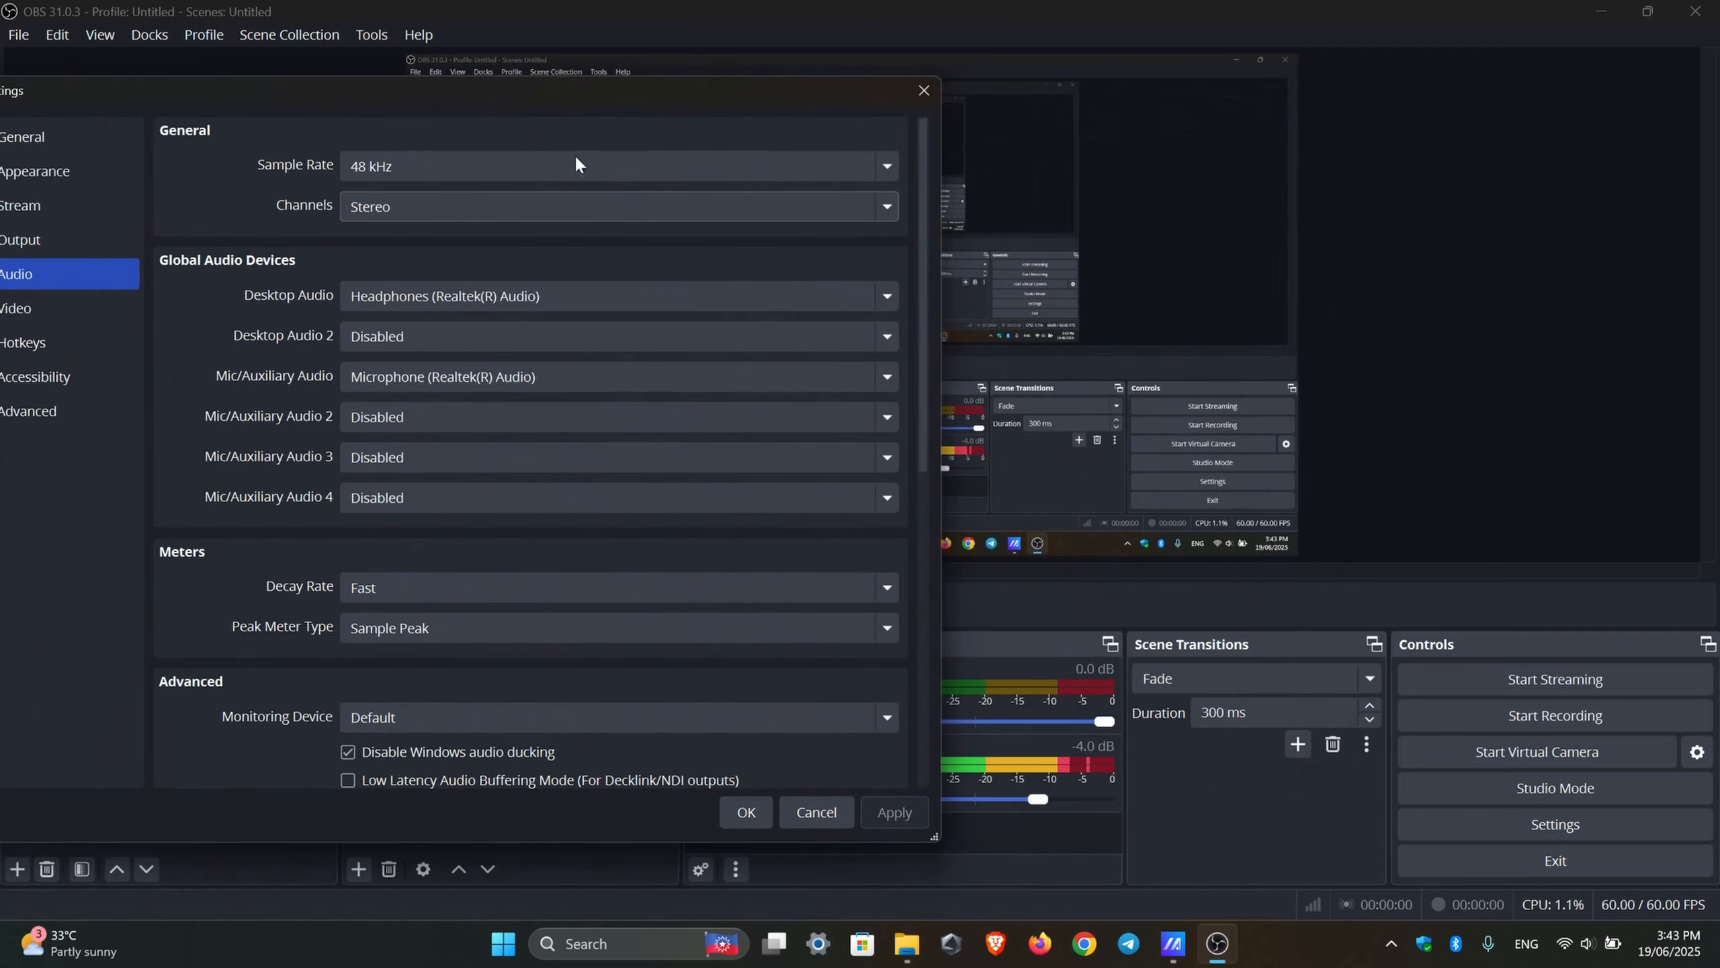
{"action": "left_click_drag", "start_coordinate": [587, 92], "coordinate": [946, 89]}
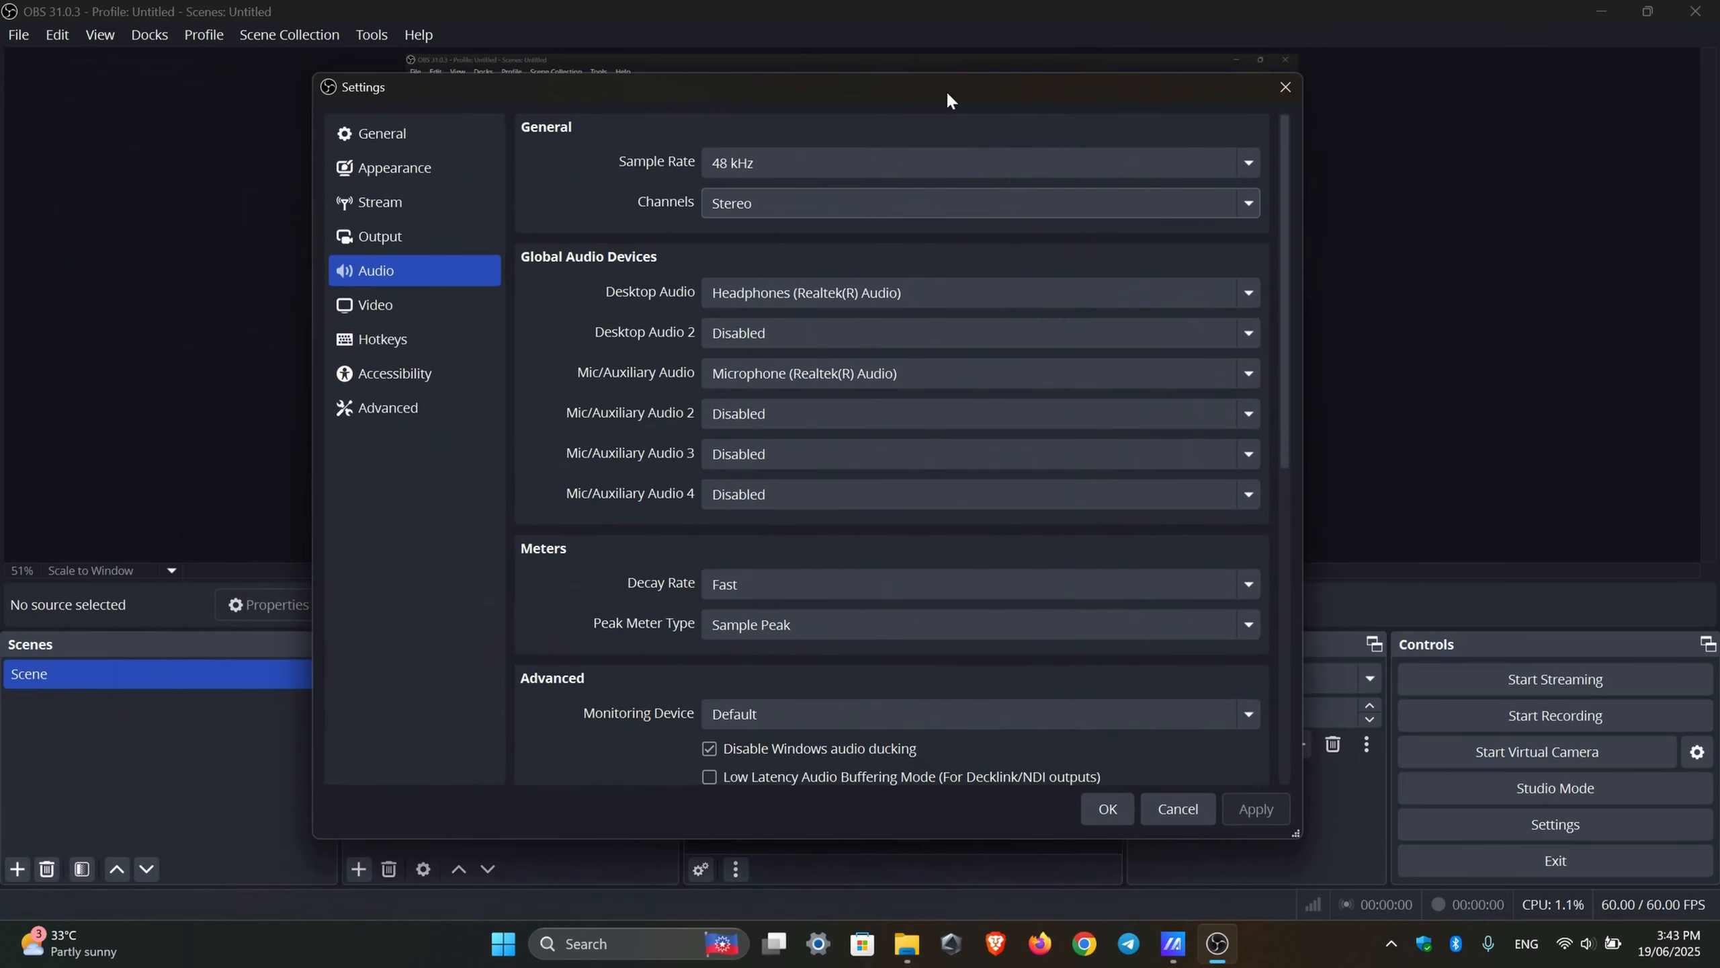
{"action": "left_click", "coordinate": [769, 291]}
{"action": "left_click", "coordinate": [762, 270]}
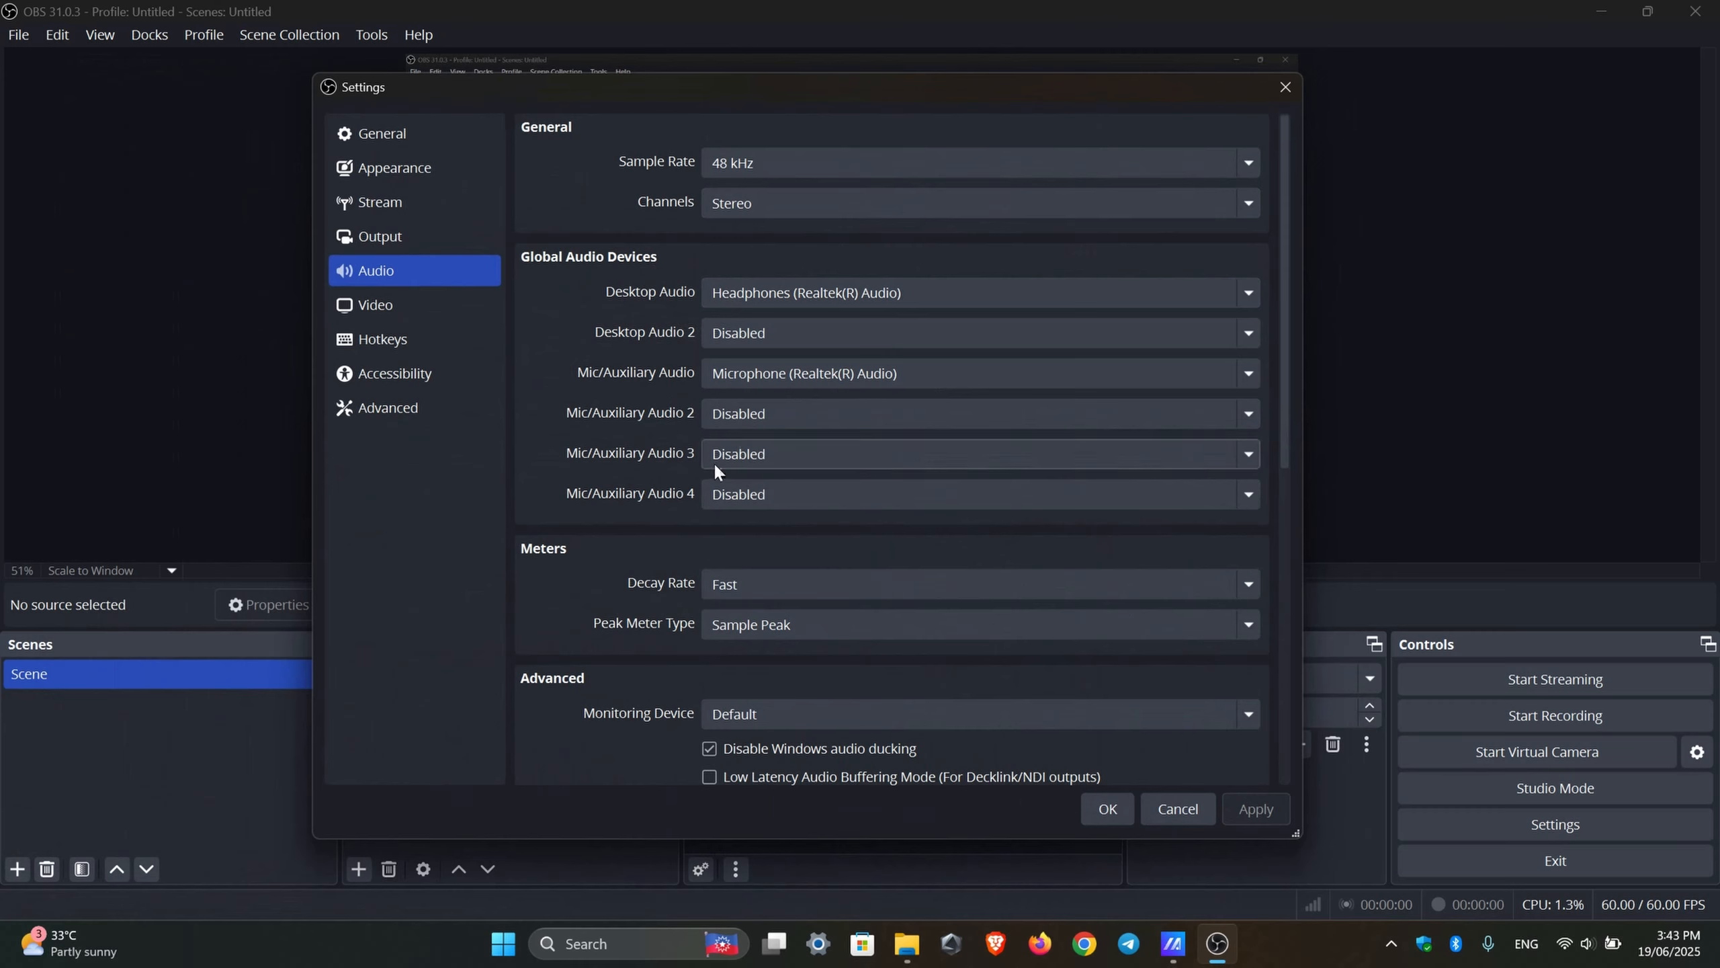
{"action": "left_click", "coordinate": [745, 284]}
{"action": "left_click", "coordinate": [750, 280]}
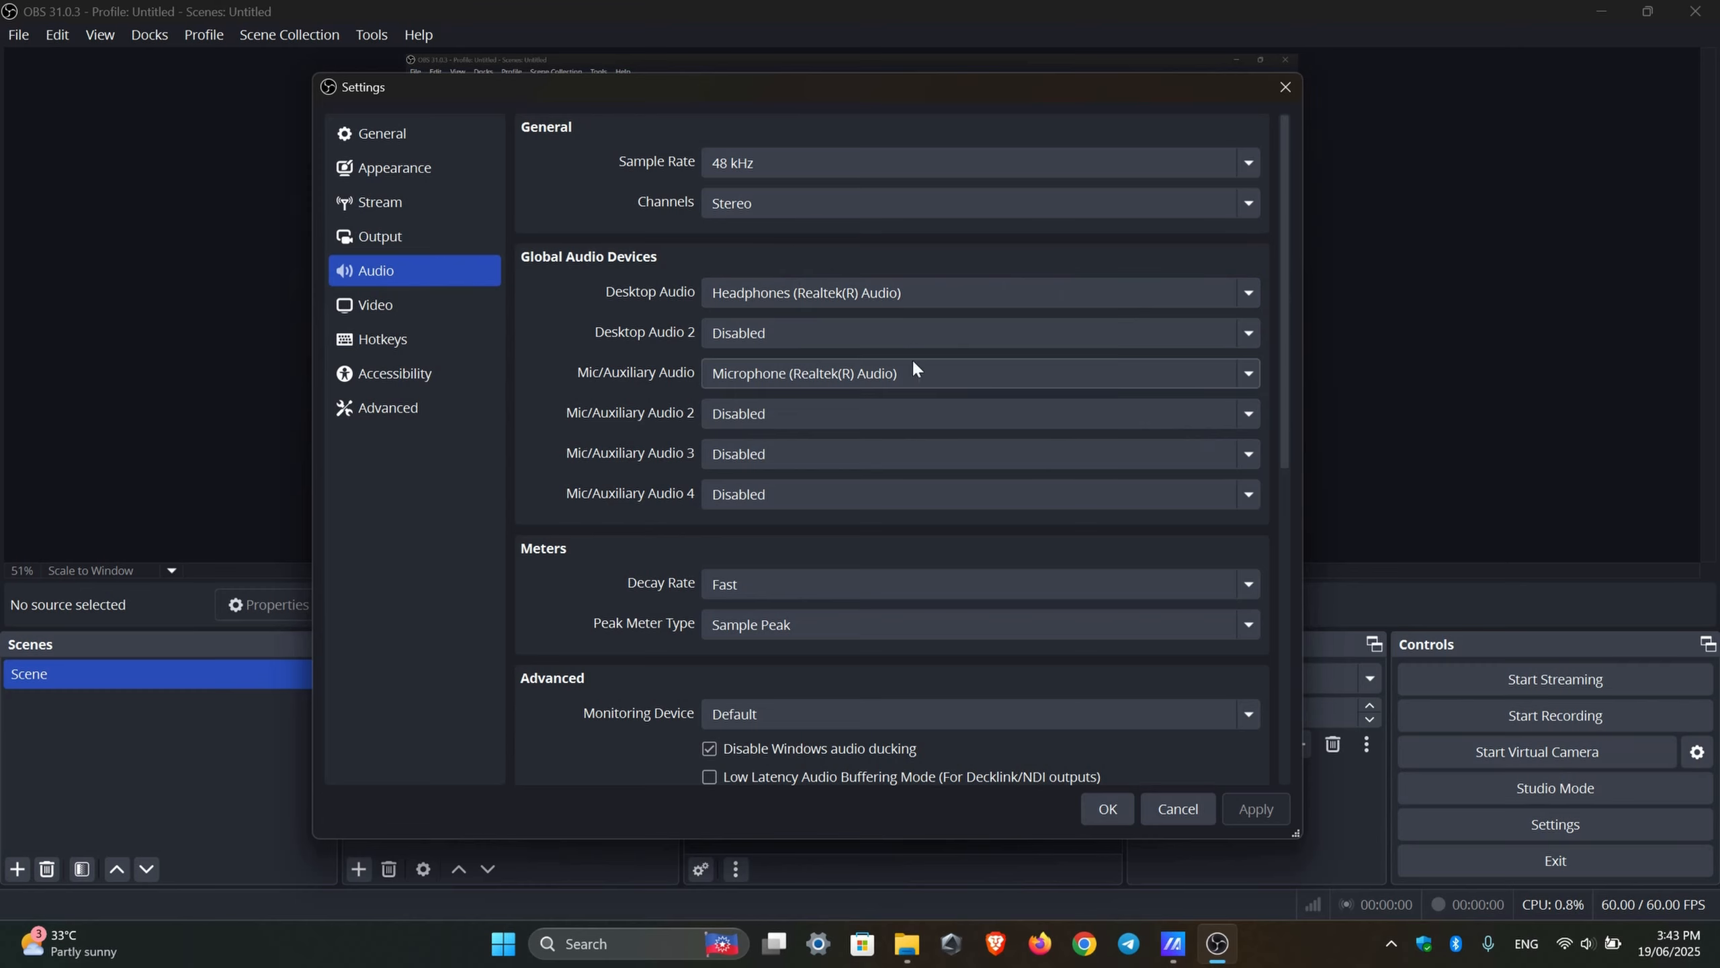
Step: Review the streaming output settings and the audio track choices, leaving track 1 selected
{"action": "left_click", "coordinate": [442, 233]}
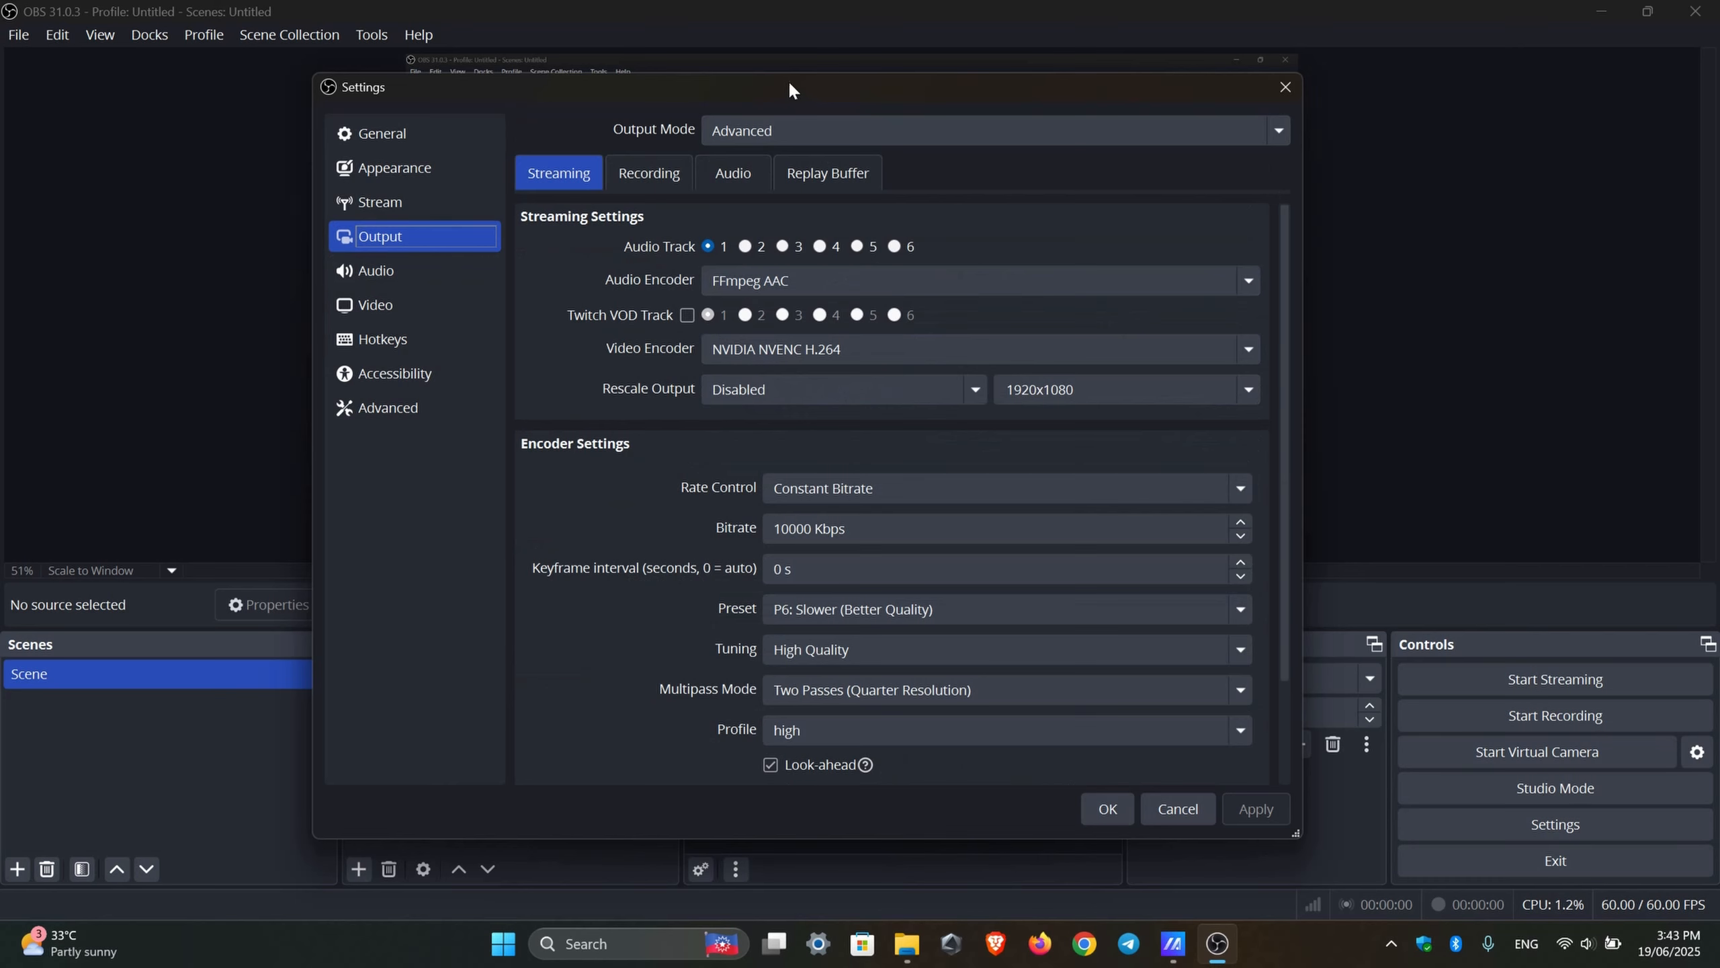
{"action": "mouse_move", "coordinate": [789, 87]}
{"action": "left_mouse_down"}
{"action": "mouse_move", "coordinate": [873, 84]}
{"action": "mouse_move", "coordinate": [802, 92]}
{"action": "mouse_move", "coordinate": [814, 101]}
{"action": "left_mouse_up"}
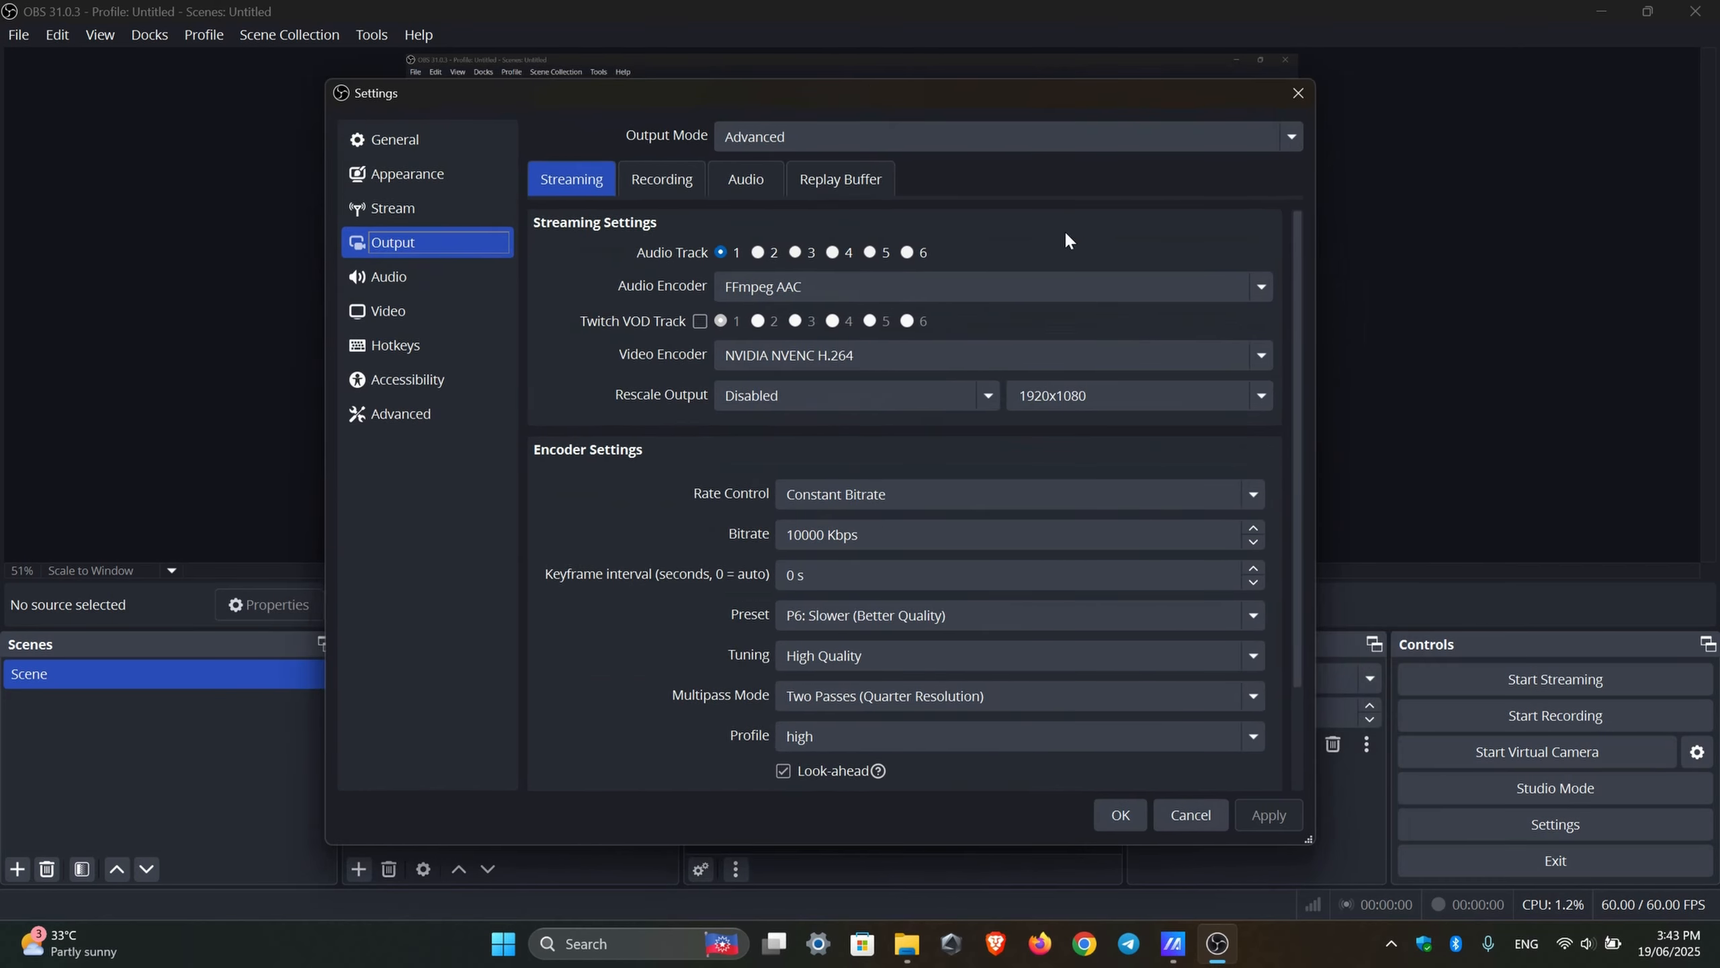
{"action": "scroll", "coordinate": [656, 456], "scroll_direction": "down", "scroll_amount": 2}
{"action": "scroll", "coordinate": [652, 447], "scroll_direction": "up", "scroll_amount": 2}
{"action": "scroll", "coordinate": [650, 439], "scroll_direction": "down", "scroll_amount": 2}
{"action": "scroll", "coordinate": [650, 434], "scroll_direction": "up", "scroll_amount": 2}
{"action": "left_click", "coordinate": [722, 252]}
{"action": "key", "text": "Right"}
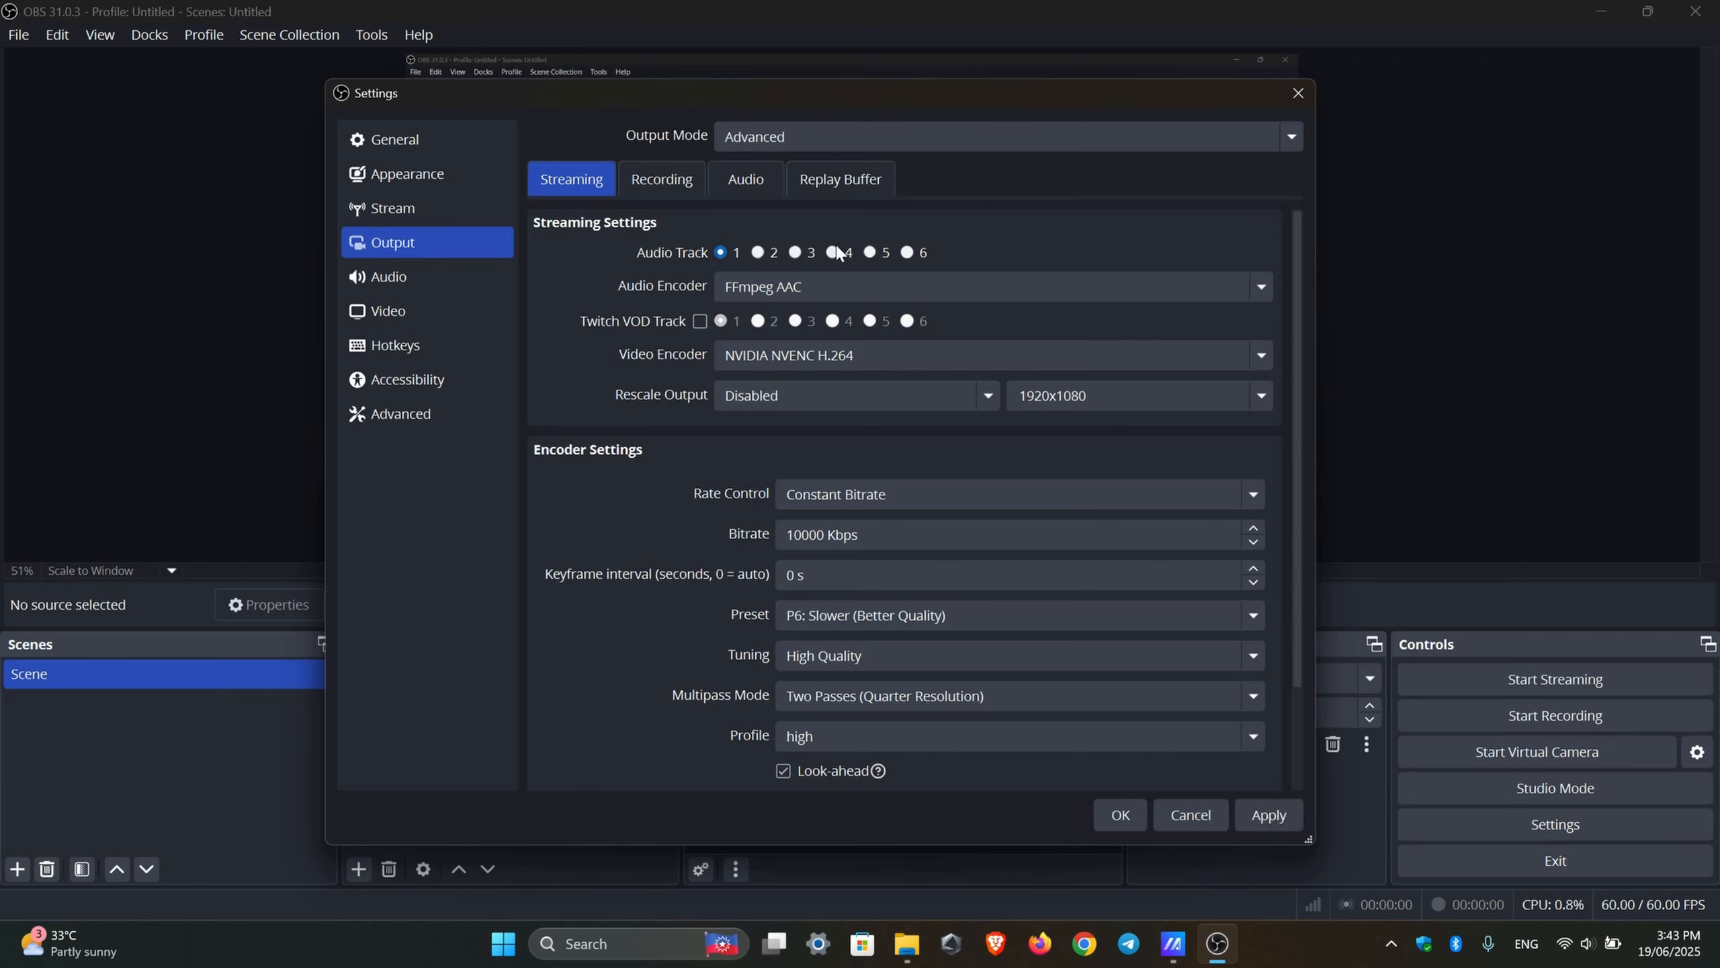
{"action": "left_click", "coordinate": [733, 259]}
Step: Confirm and close the settings, and dismiss the restart request without restarting
{"action": "left_click_drag", "start_coordinate": [780, 93], "coordinate": [1372, 134]}
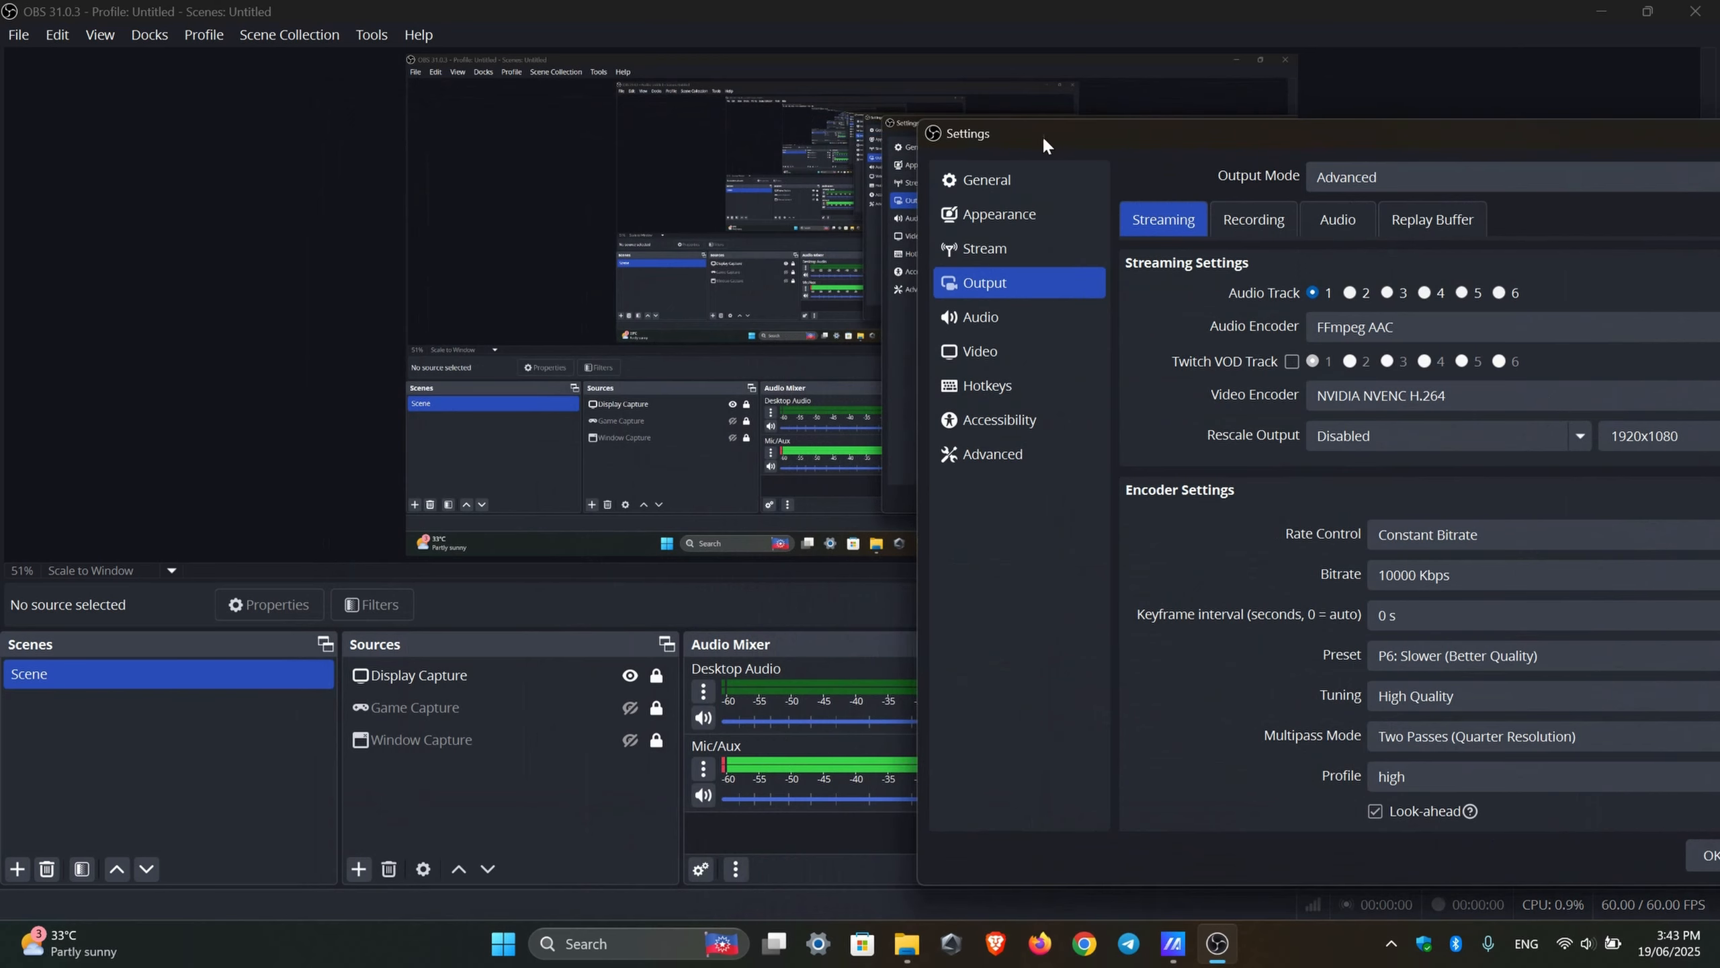
{"action": "left_click_drag", "start_coordinate": [1042, 135], "coordinate": [357, 126]}
{"action": "left_click", "coordinate": [1179, 847]}
{"action": "left_click", "coordinate": [1098, 845]}
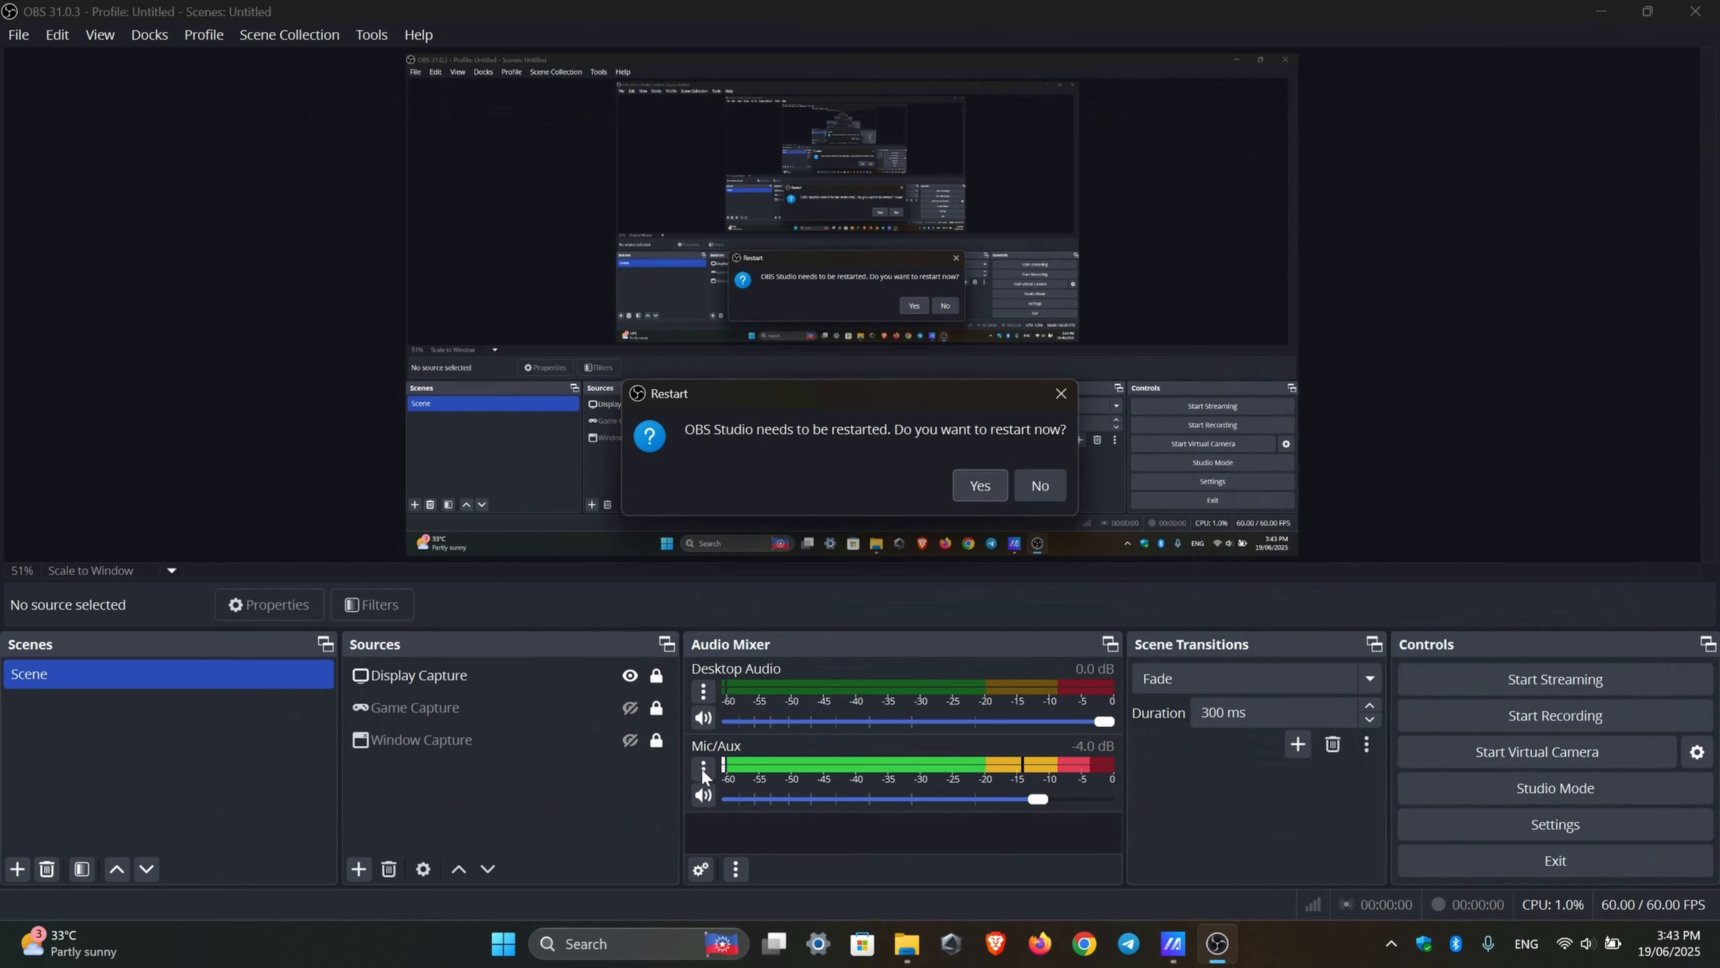
{"action": "left_click", "coordinate": [1060, 393]}
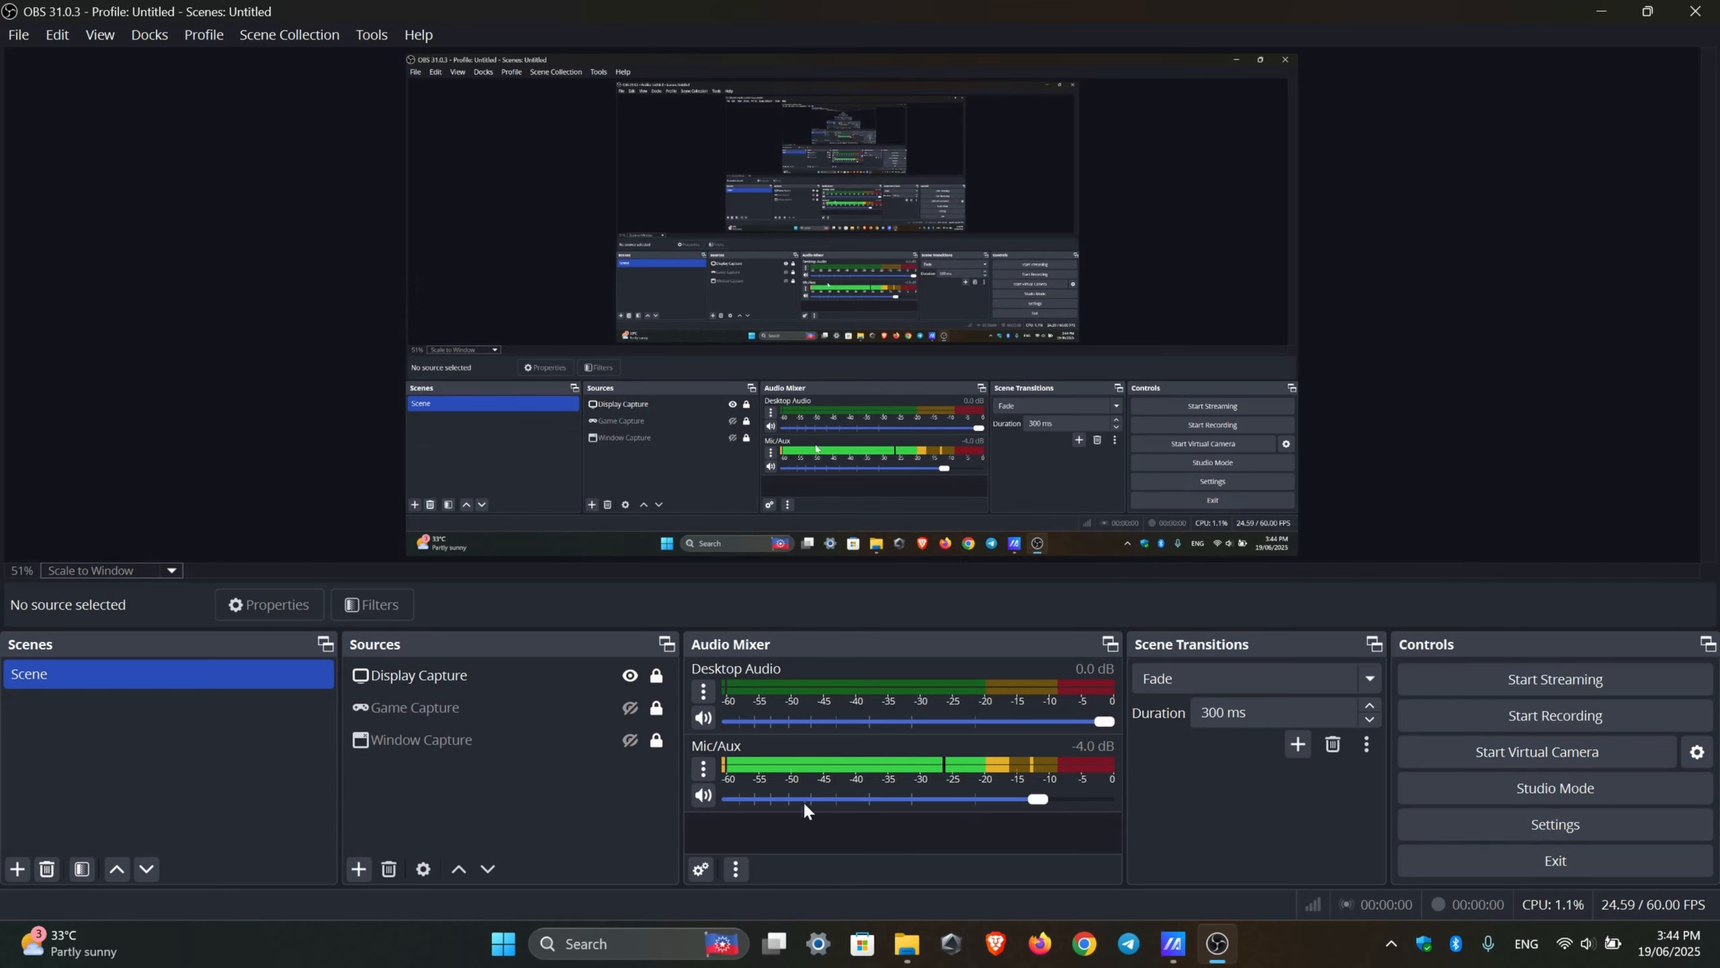
Step: Examine the track assignments of Desktop Audio and Mic/Aux in the advanced audio properties, and close them
{"action": "left_click", "coordinate": [704, 768]}
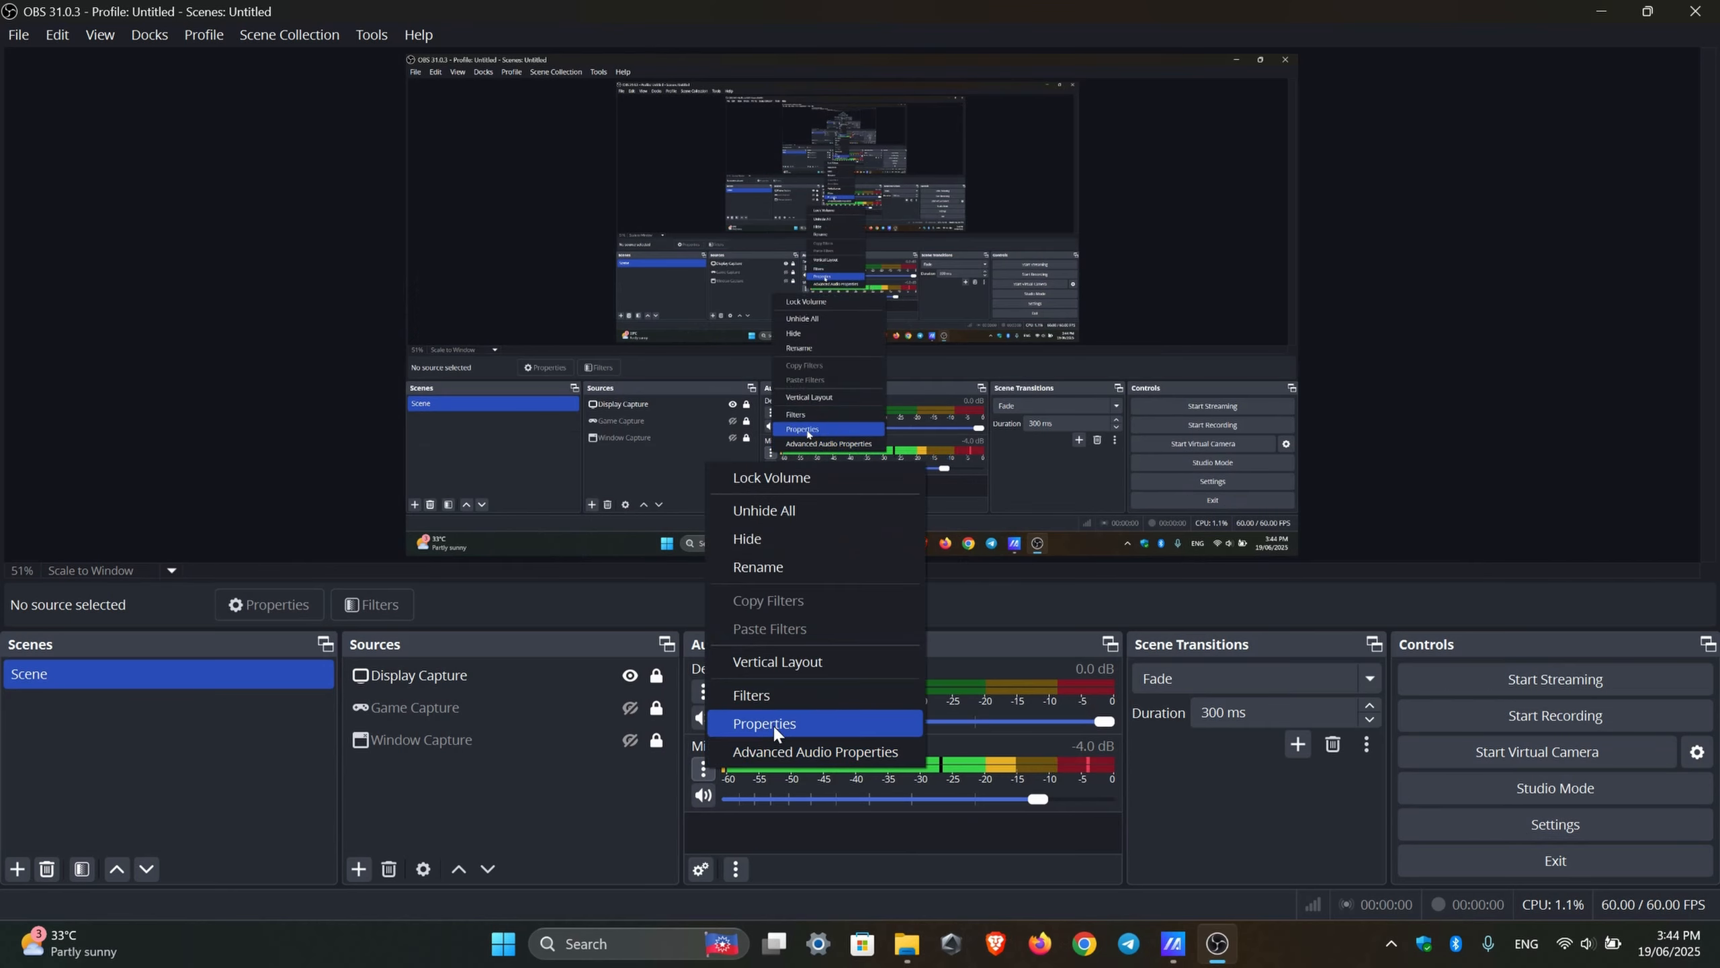
{"action": "left_click", "coordinate": [782, 749]}
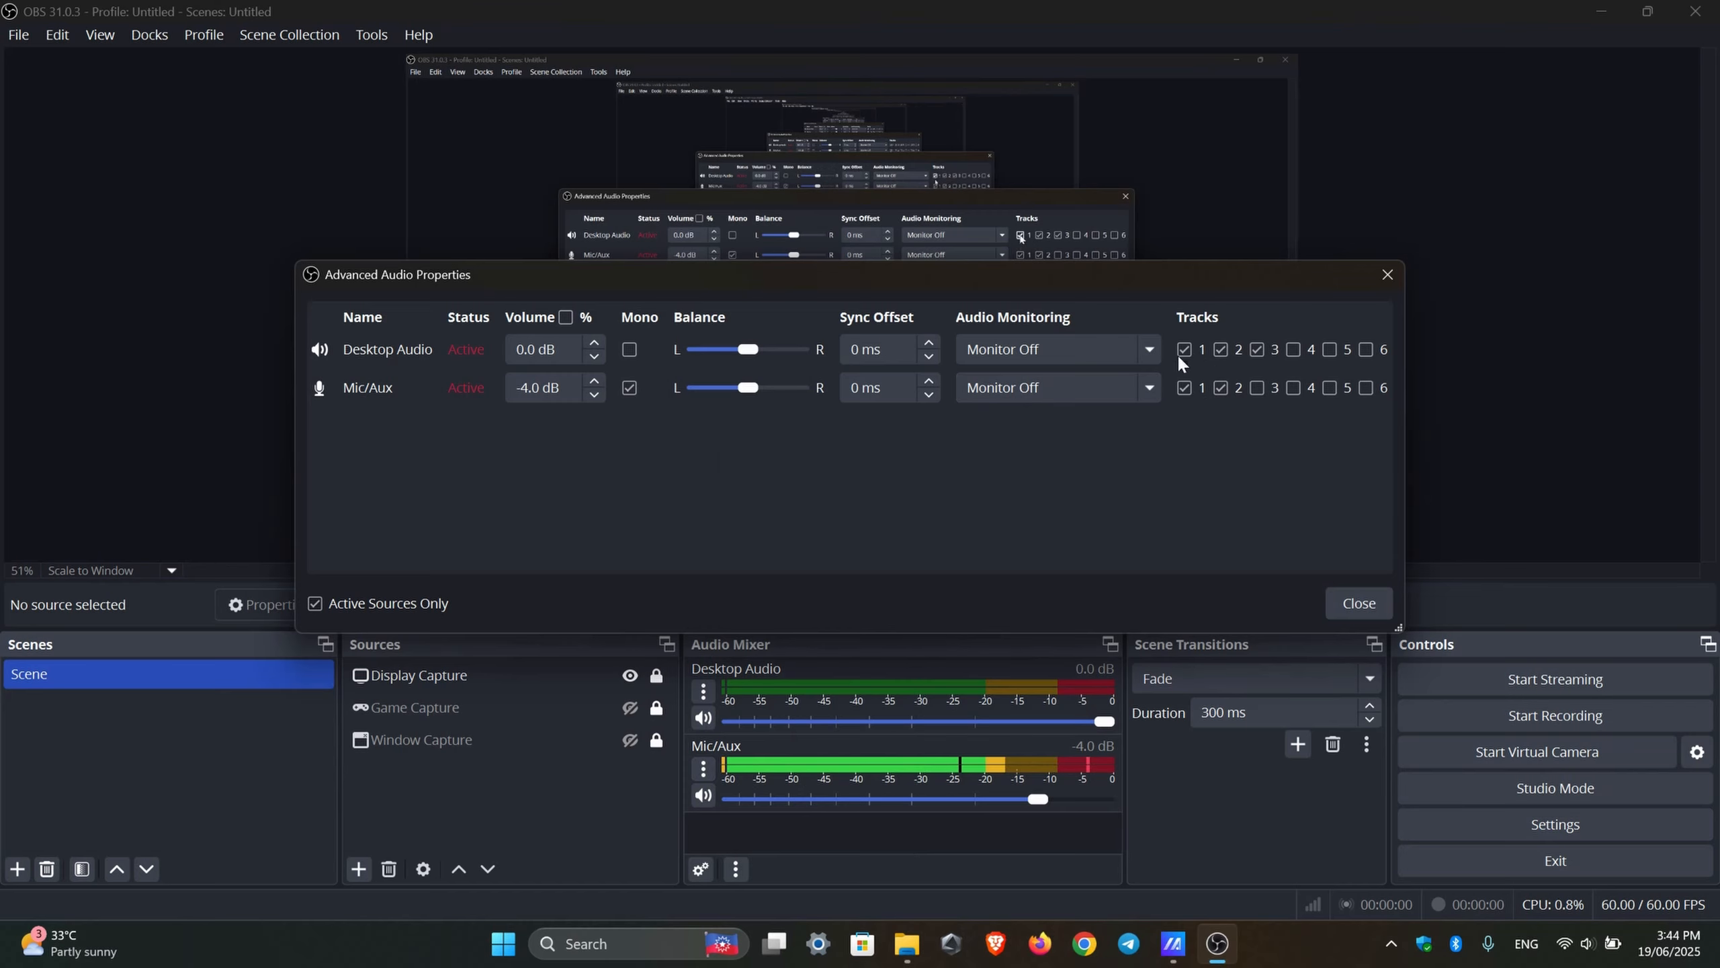
{"action": "left_click_drag", "start_coordinate": [1170, 284], "coordinate": [1149, 200]}
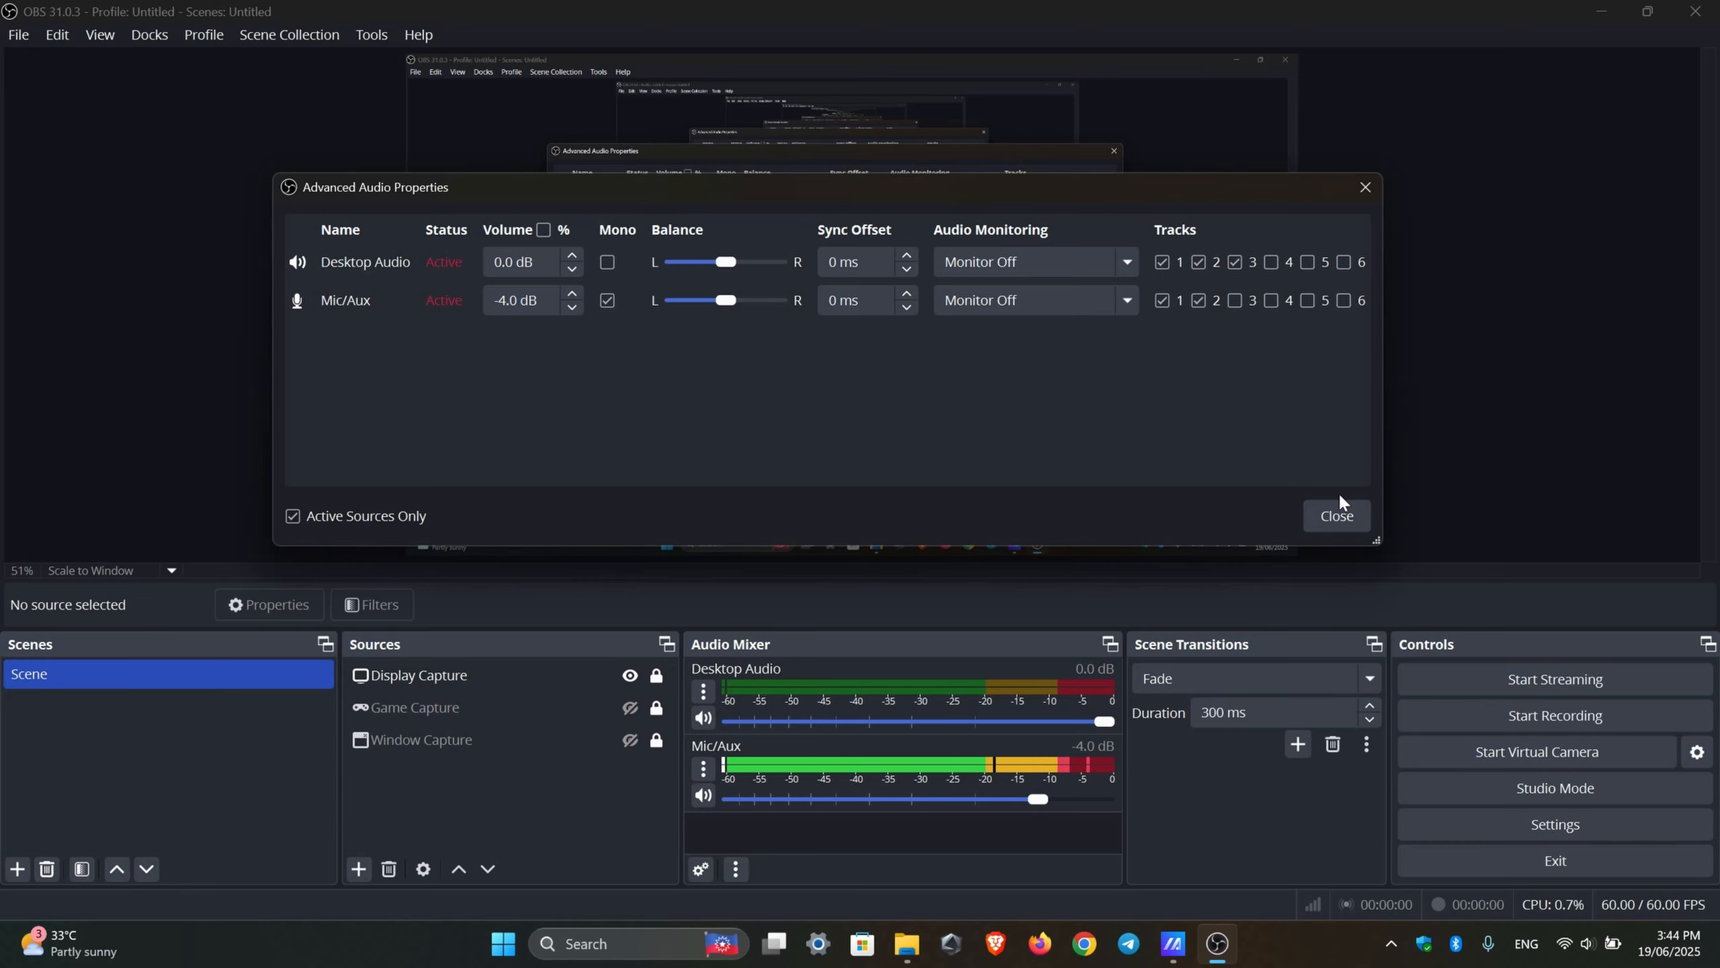
{"action": "left_click", "coordinate": [1337, 513]}
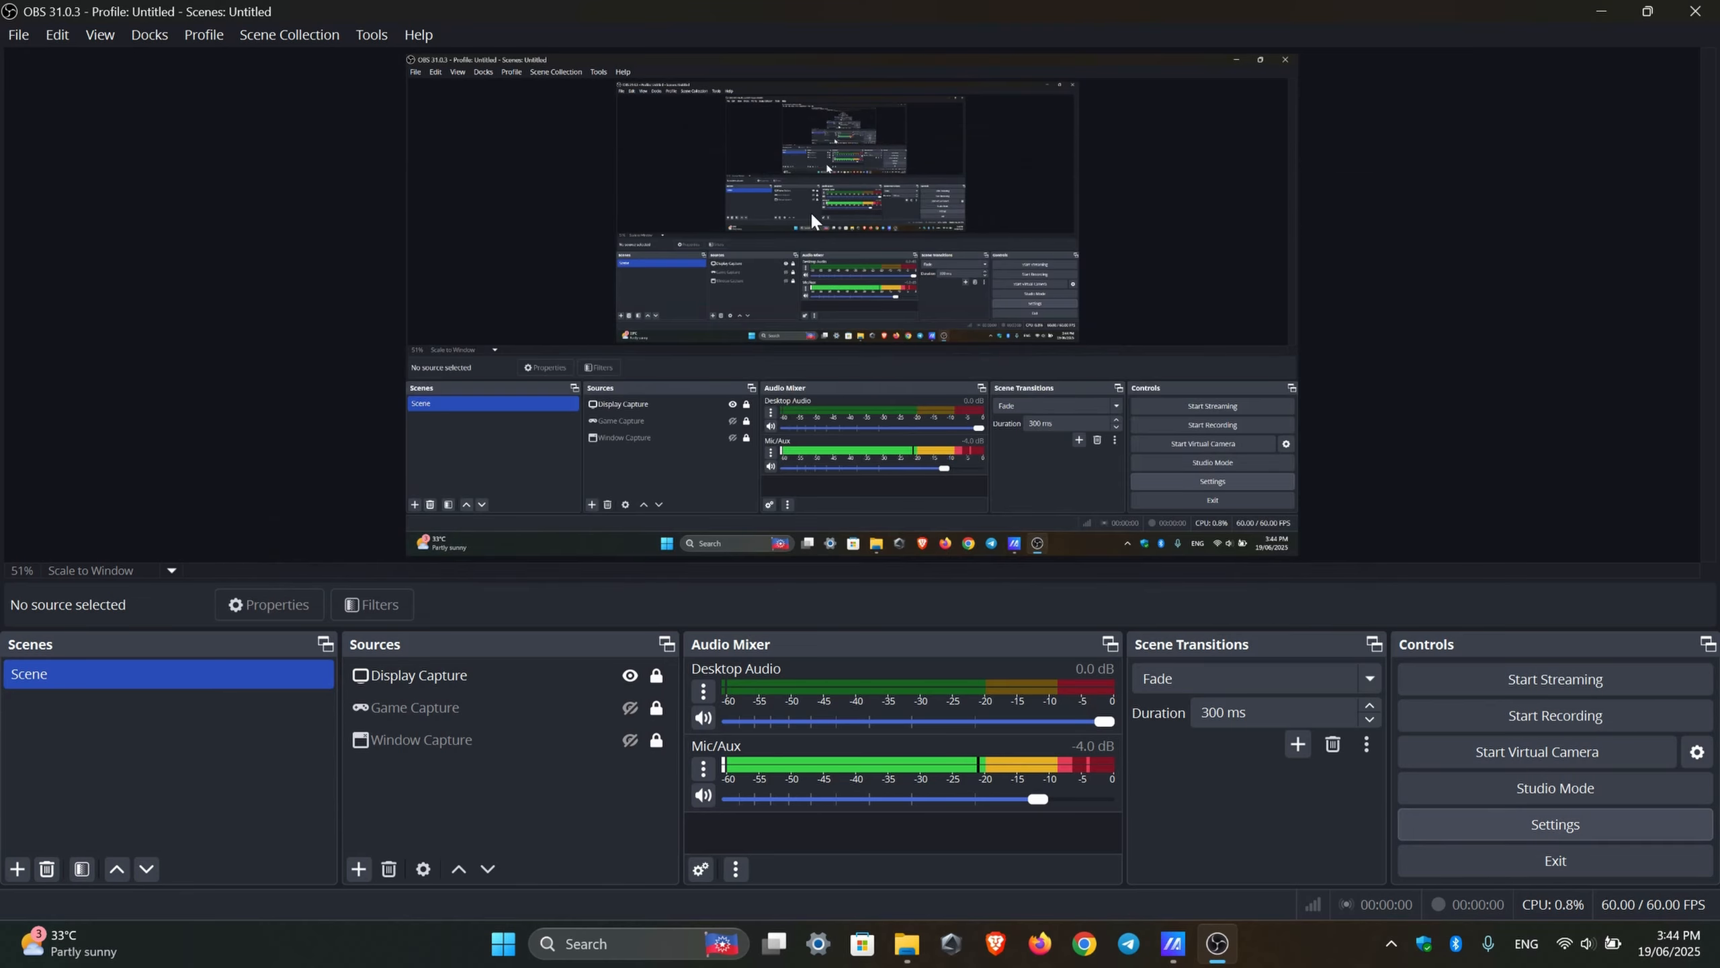
Step: Reopen the streaming output settings and review the audio encoder options, keeping FFmpeg AAC
{"action": "left_click", "coordinate": [1555, 824]}
{"action": "left_click_drag", "start_coordinate": [863, 80], "coordinate": [920, 118]}
{"action": "left_click", "coordinate": [511, 263]}
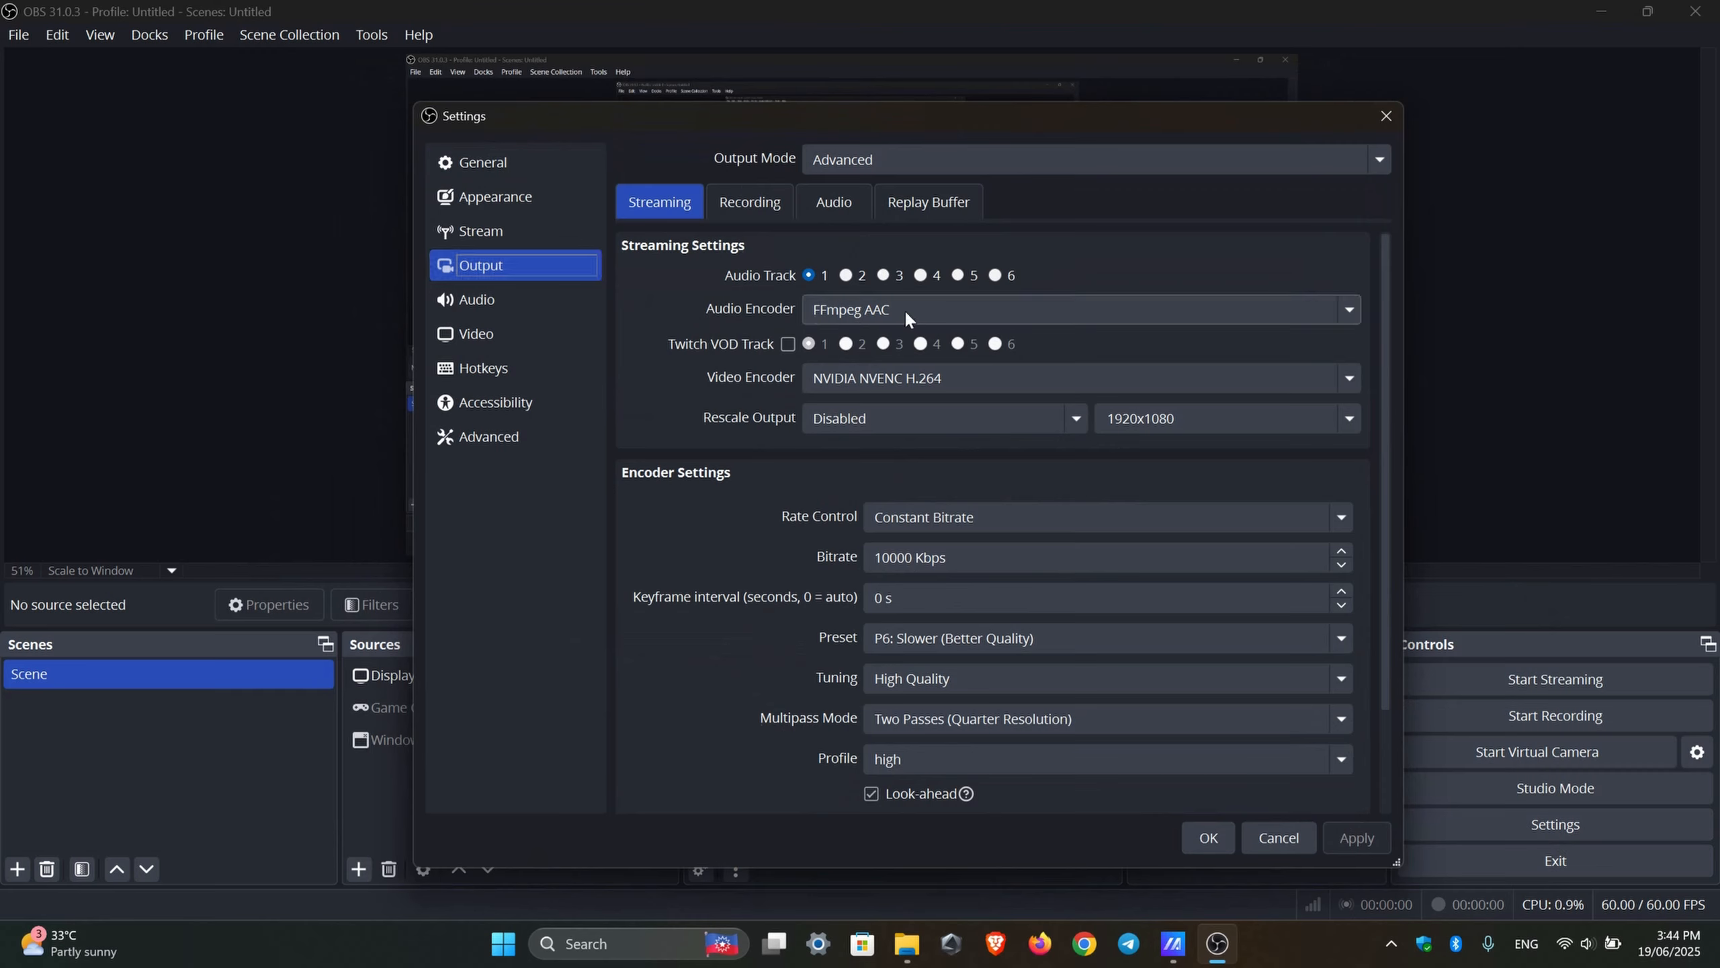
{"action": "left_click", "coordinate": [927, 309]}
{"action": "left_click", "coordinate": [921, 332]}
{"action": "left_click_drag", "start_coordinate": [722, 125], "coordinate": [686, 103]}
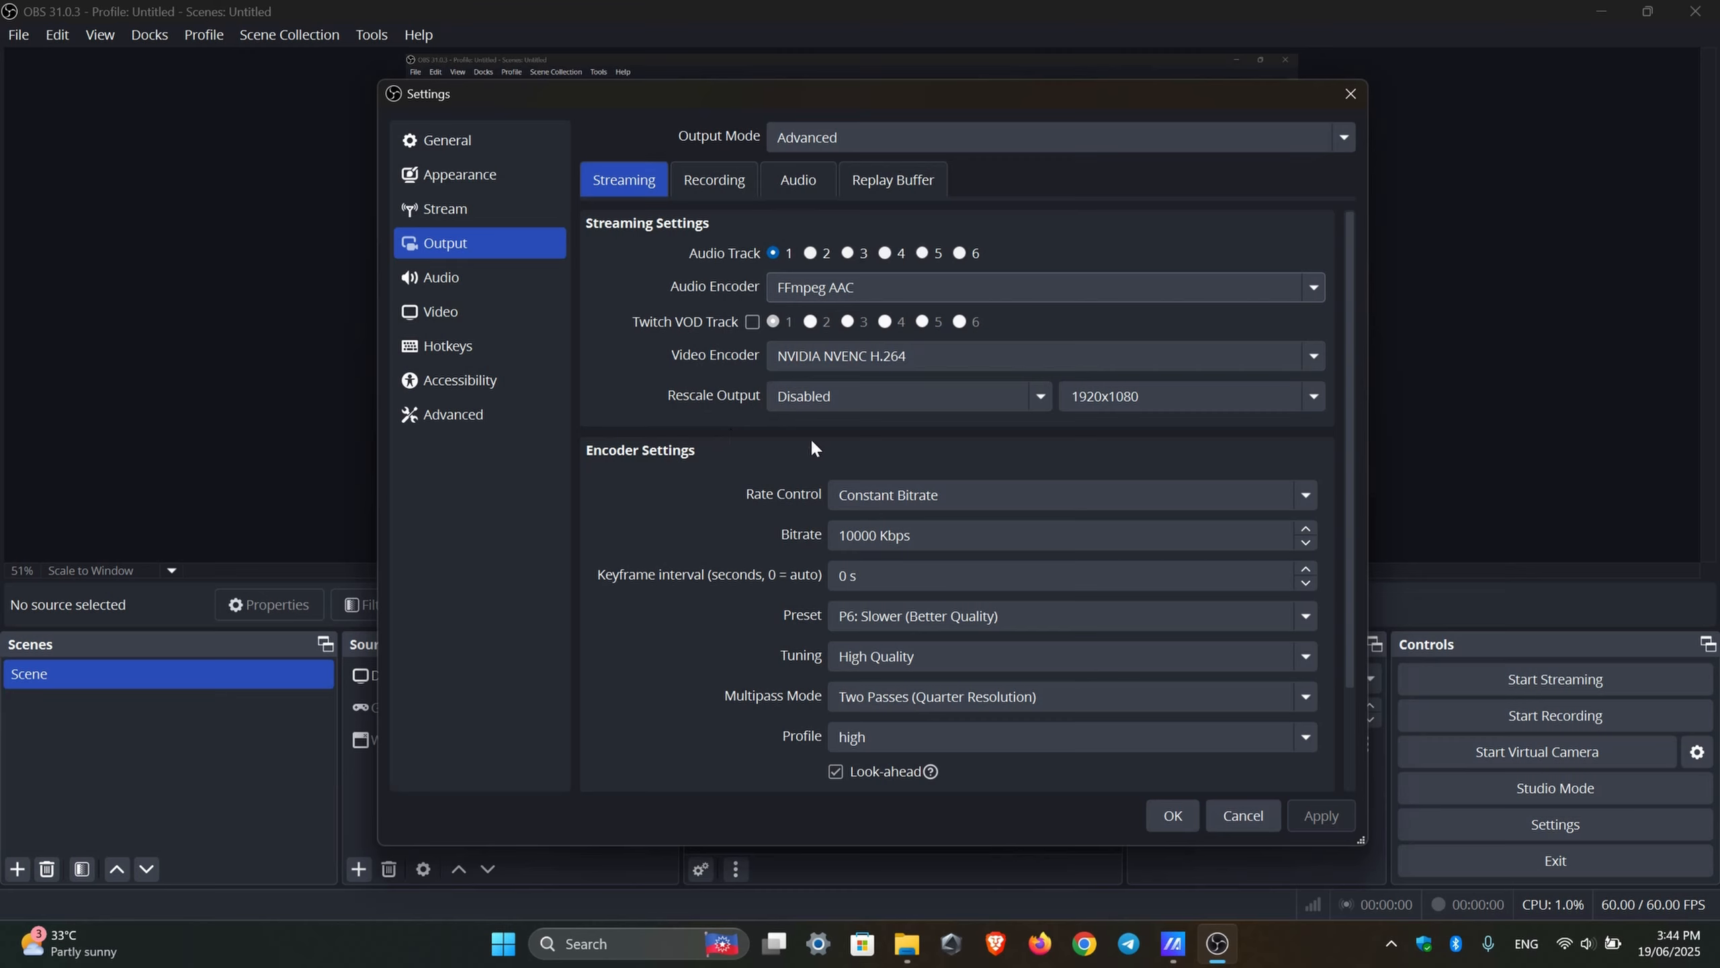
Step: Review the streaming encoder's rate control options and keep Constant Bitrate
{"action": "left_click", "coordinate": [964, 498]}
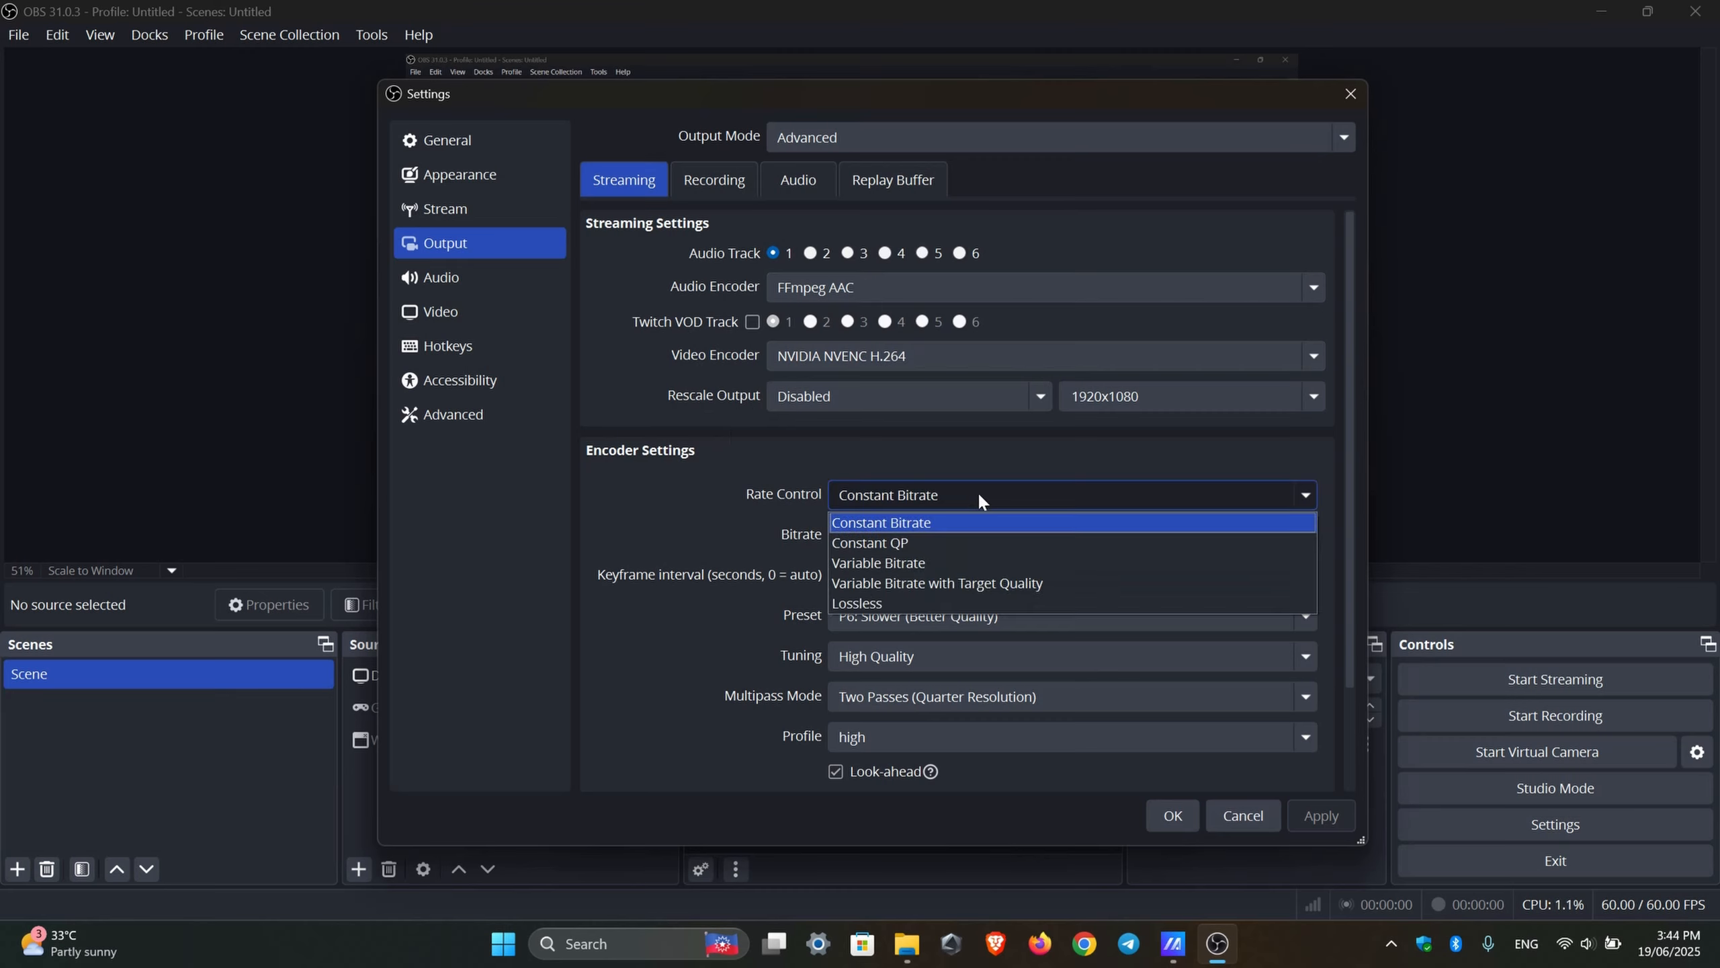
{"action": "left_click", "coordinate": [977, 490]}
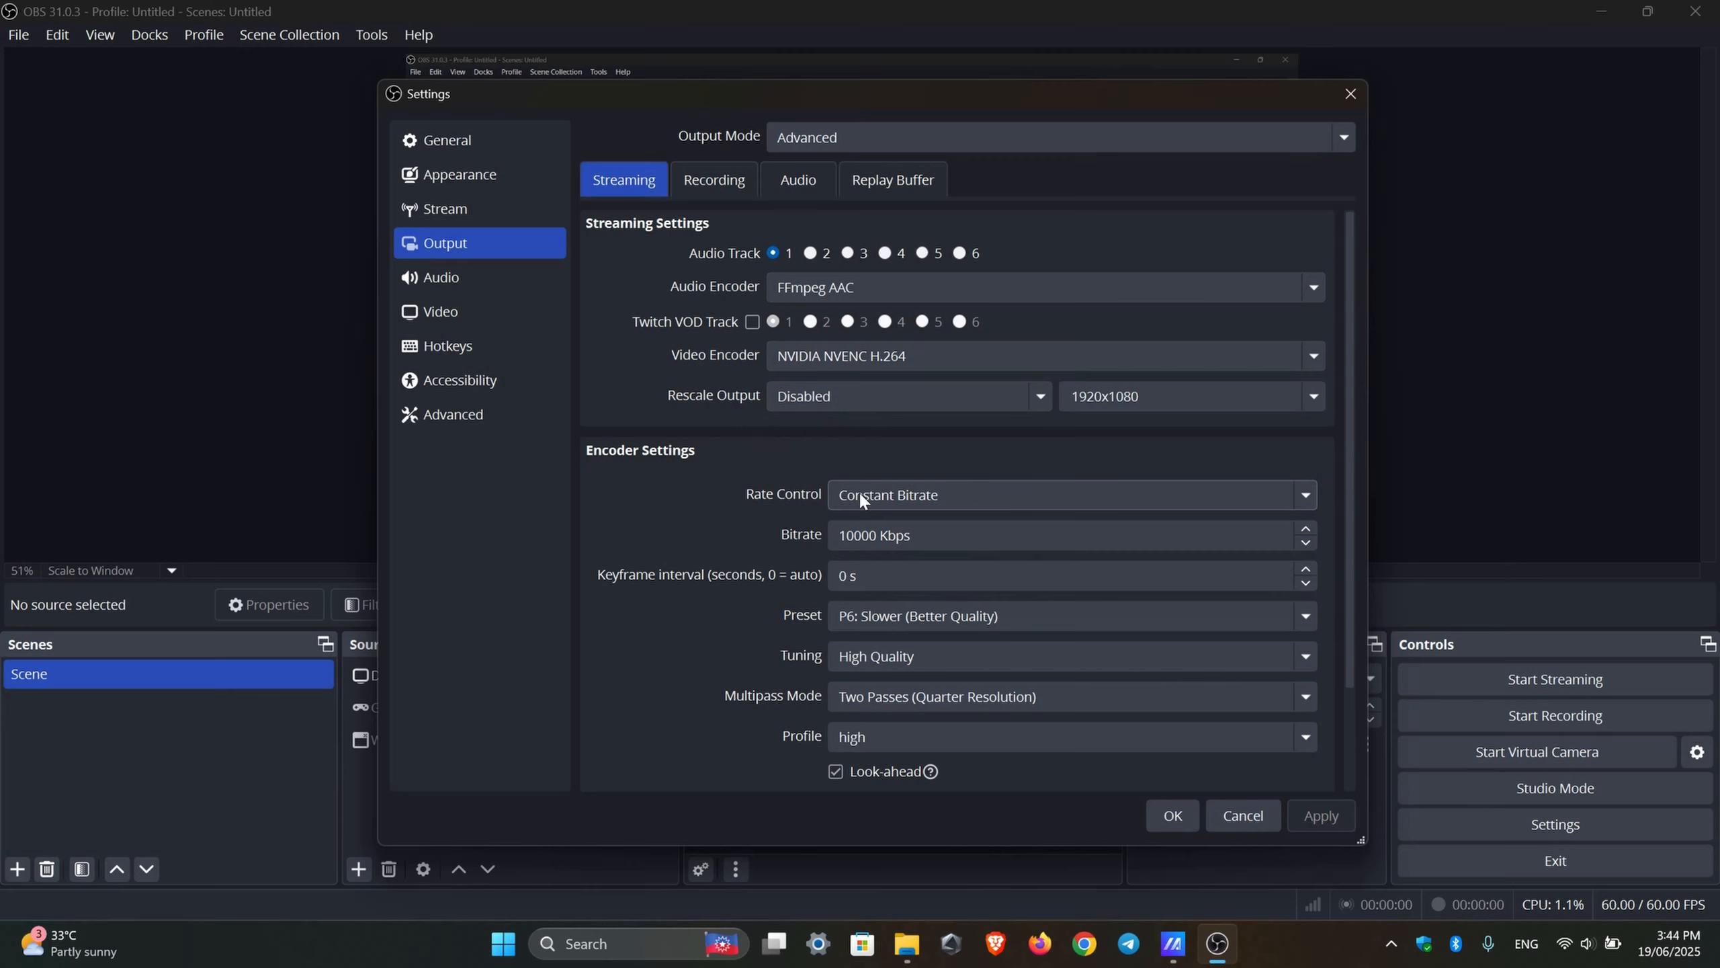
{"action": "left_click", "coordinate": [906, 499]}
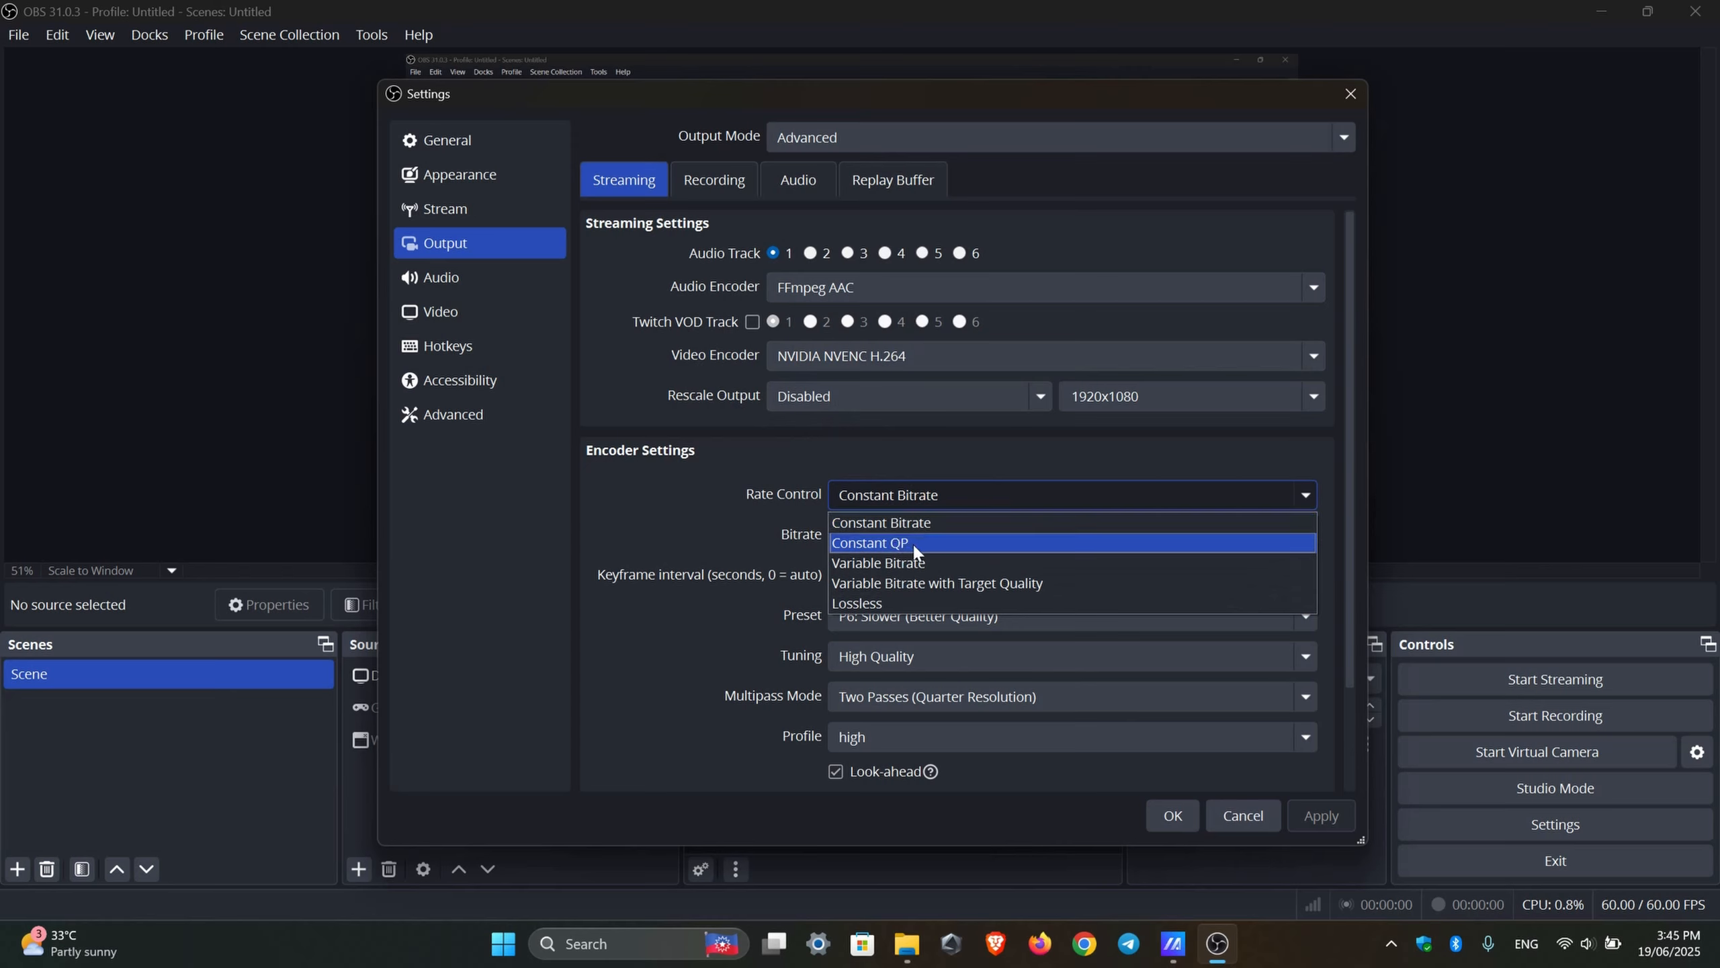
{"action": "left_click", "coordinate": [895, 525]}
Step: Try a streaming bitrate of 13000 Kbps, and restore 10000 Kbps
{"action": "left_click_drag", "start_coordinate": [878, 535], "coordinate": [825, 541]}
{"action": "left_click", "coordinate": [976, 469]}
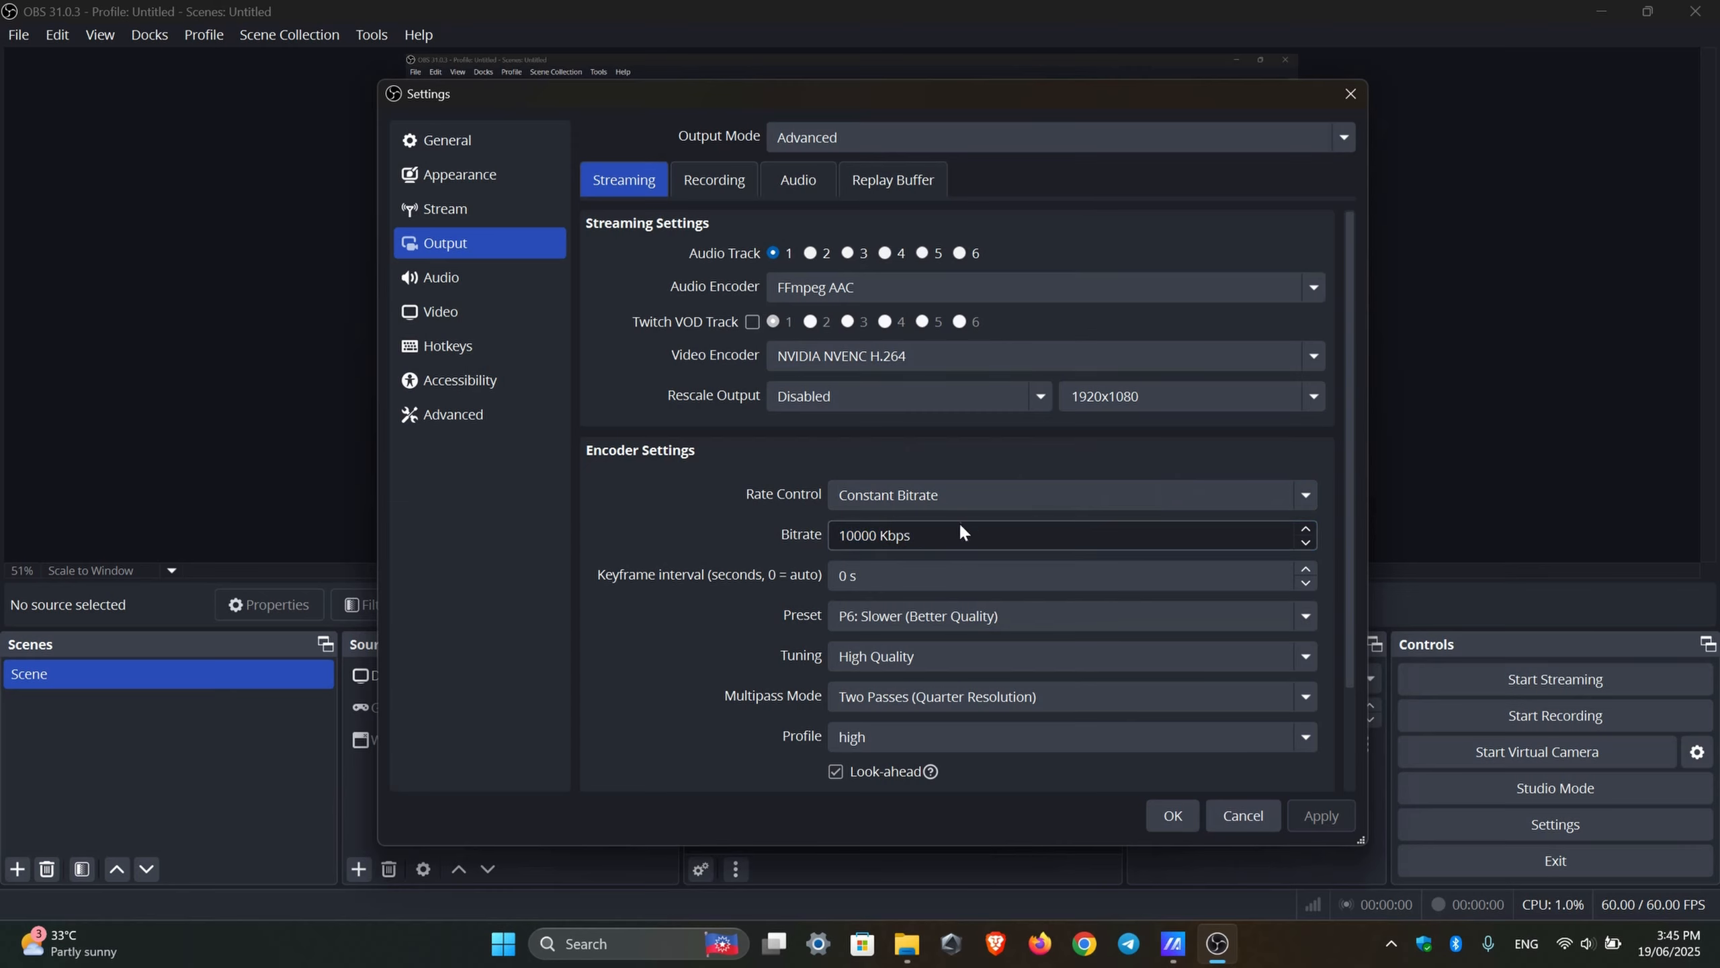
{"action": "left_click_drag", "start_coordinate": [879, 535], "coordinate": [715, 547]}
{"action": "left_click", "coordinate": [907, 442]}
{"action": "left_click_drag", "start_coordinate": [874, 535], "coordinate": [819, 534]}
{"action": "left_click", "coordinate": [938, 537]}
{"action": "left_click", "coordinate": [854, 536]}
{"action": "key", "text": "BackSpace"}
{"action": "type", "text": "3"}
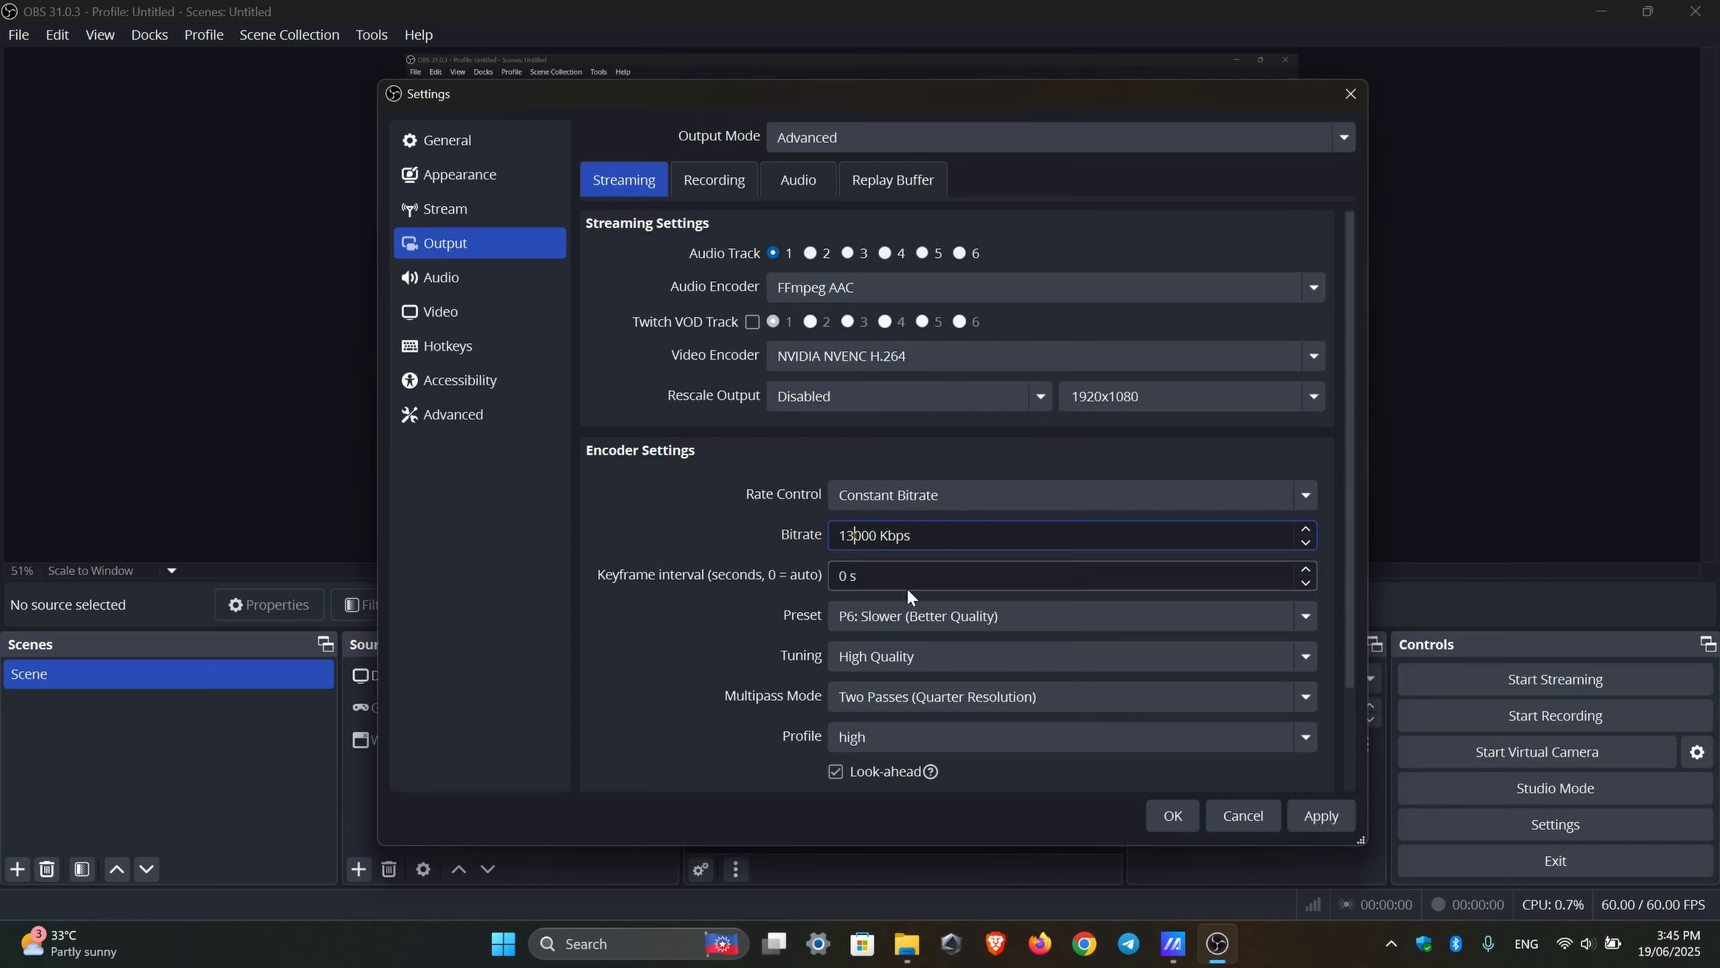
{"action": "key", "text": "BackSpace"}
{"action": "type", "text": "0"}
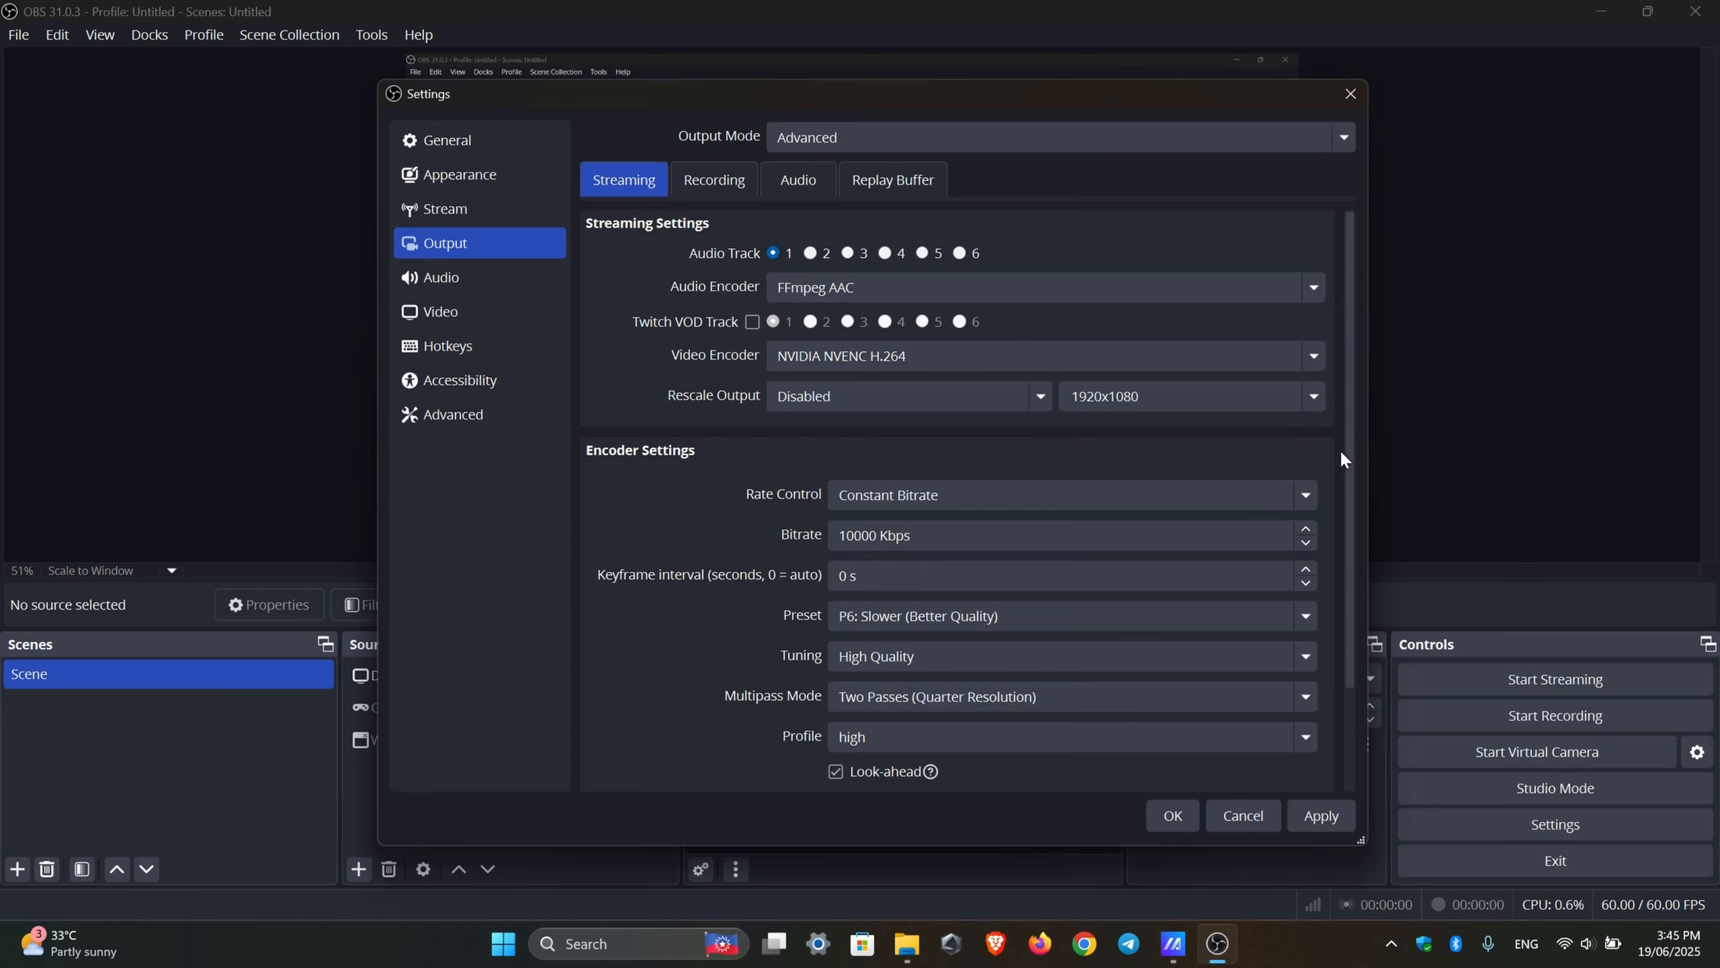
Step: Widen the settings window and review the encoder preset options, keeping P6: Slower (Better Quality)
{"action": "left_click_drag", "start_coordinate": [1365, 436], "coordinate": [1460, 436]}
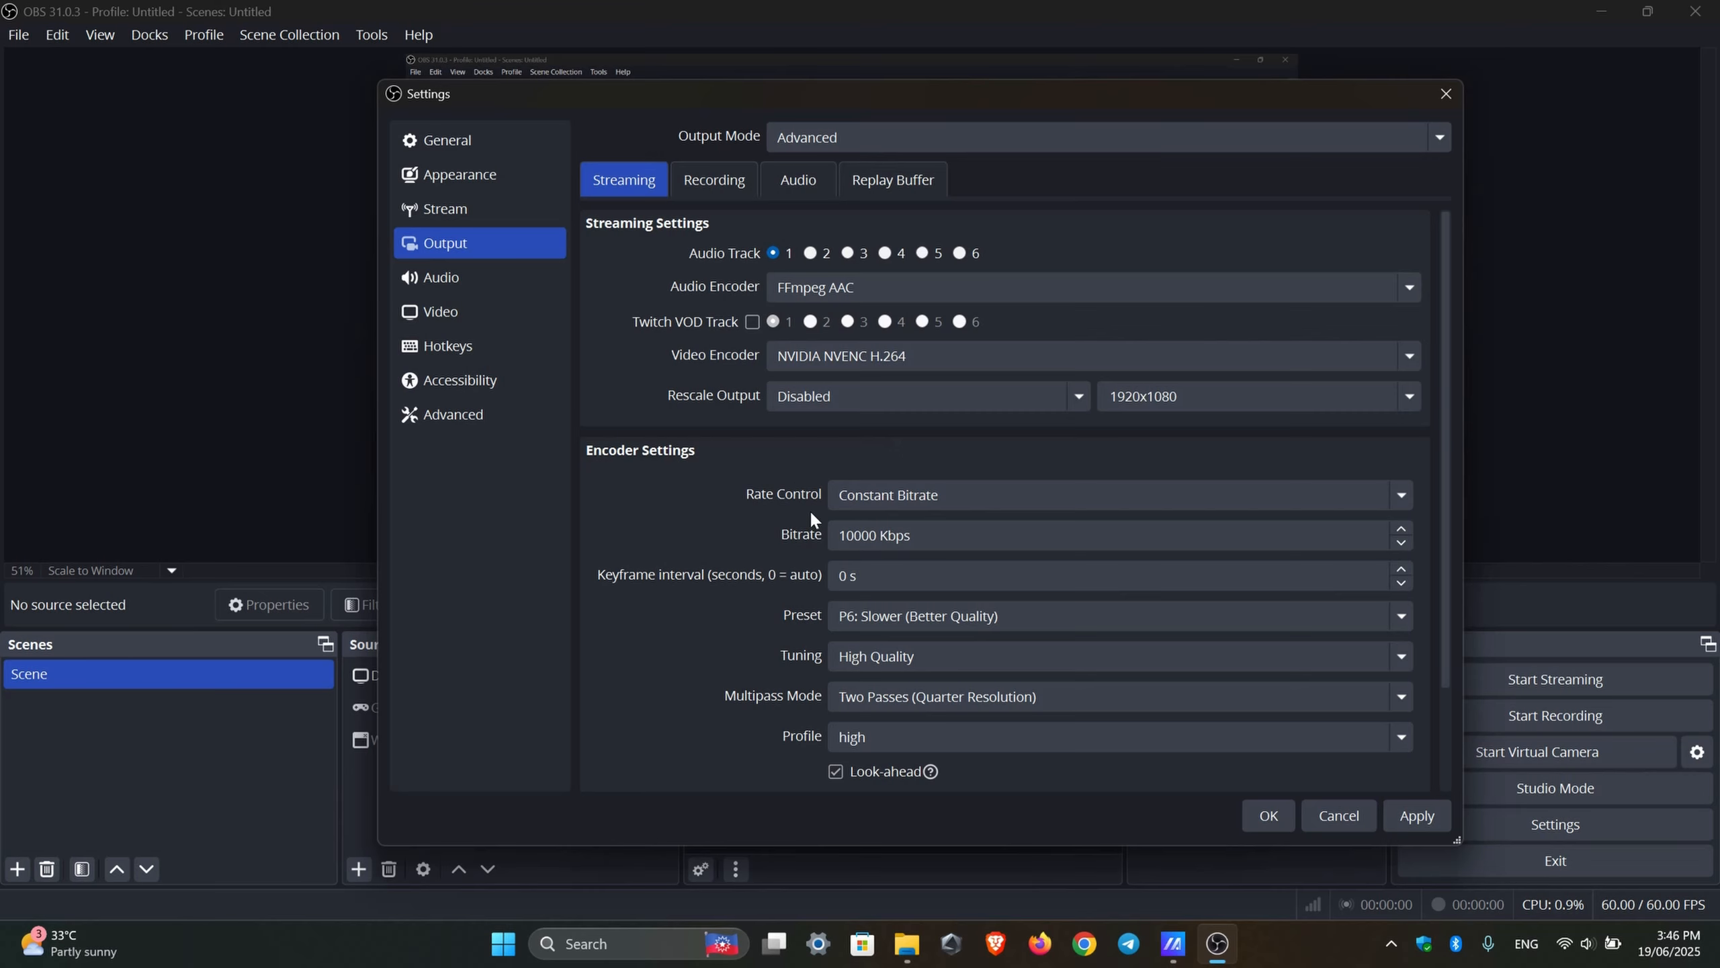
{"action": "scroll", "coordinate": [843, 435], "scroll_direction": "down", "scroll_amount": 2}
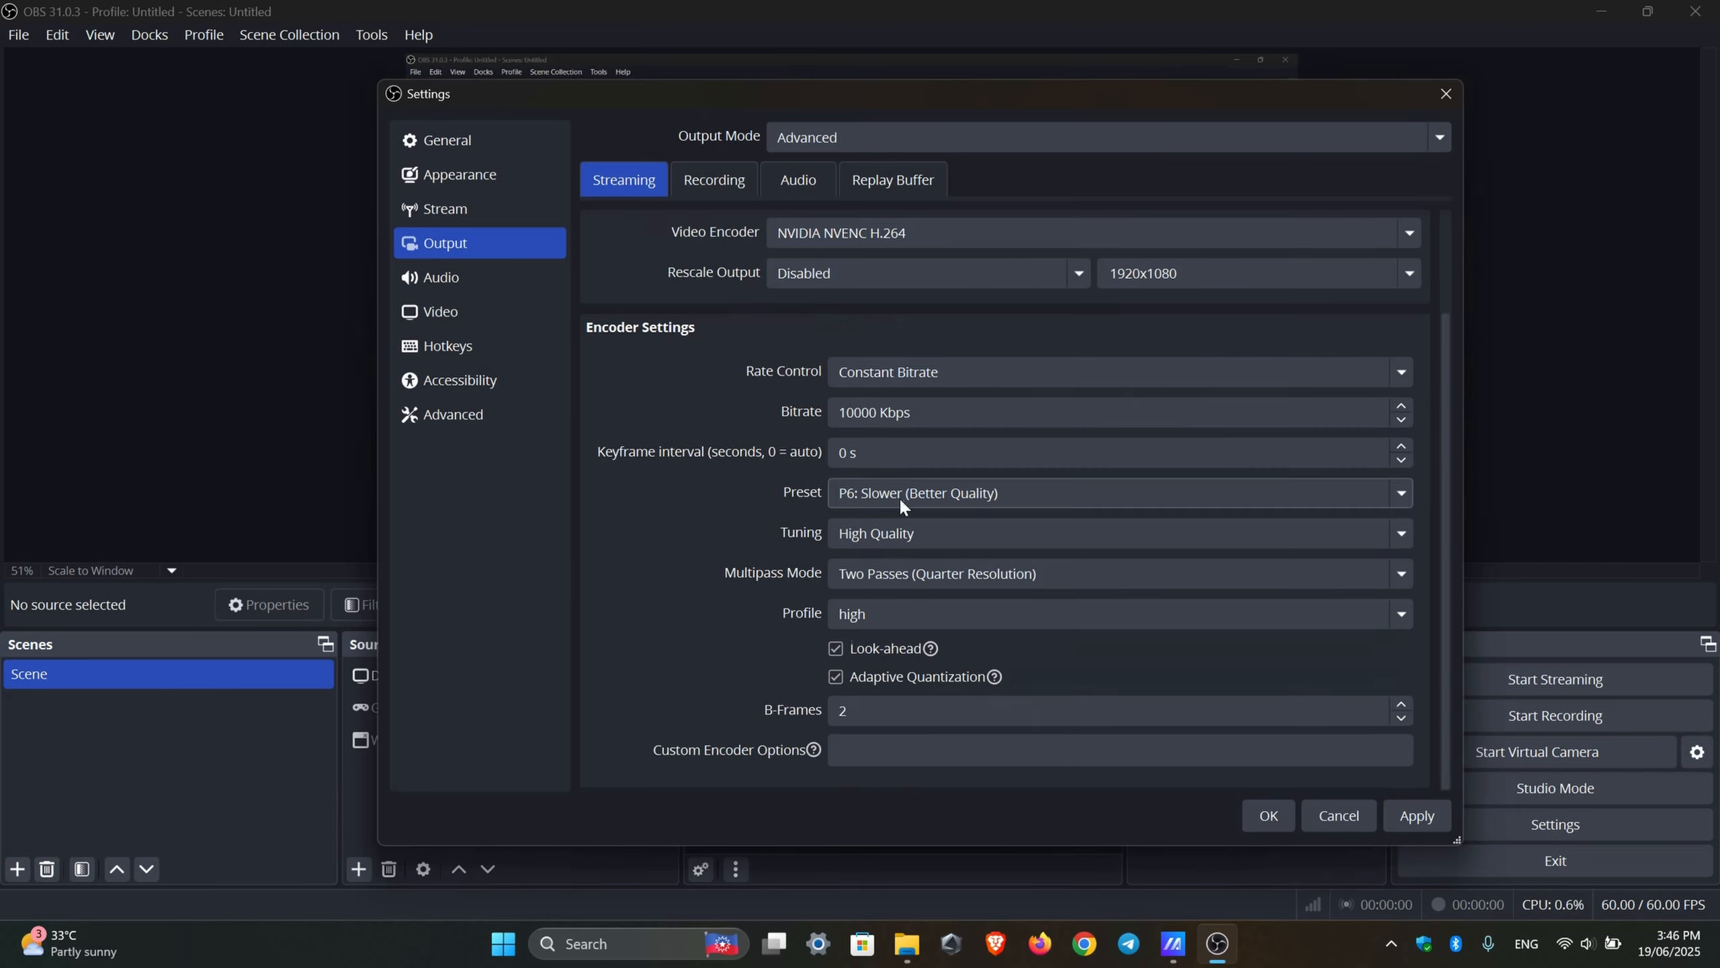
{"action": "left_click", "coordinate": [899, 495]}
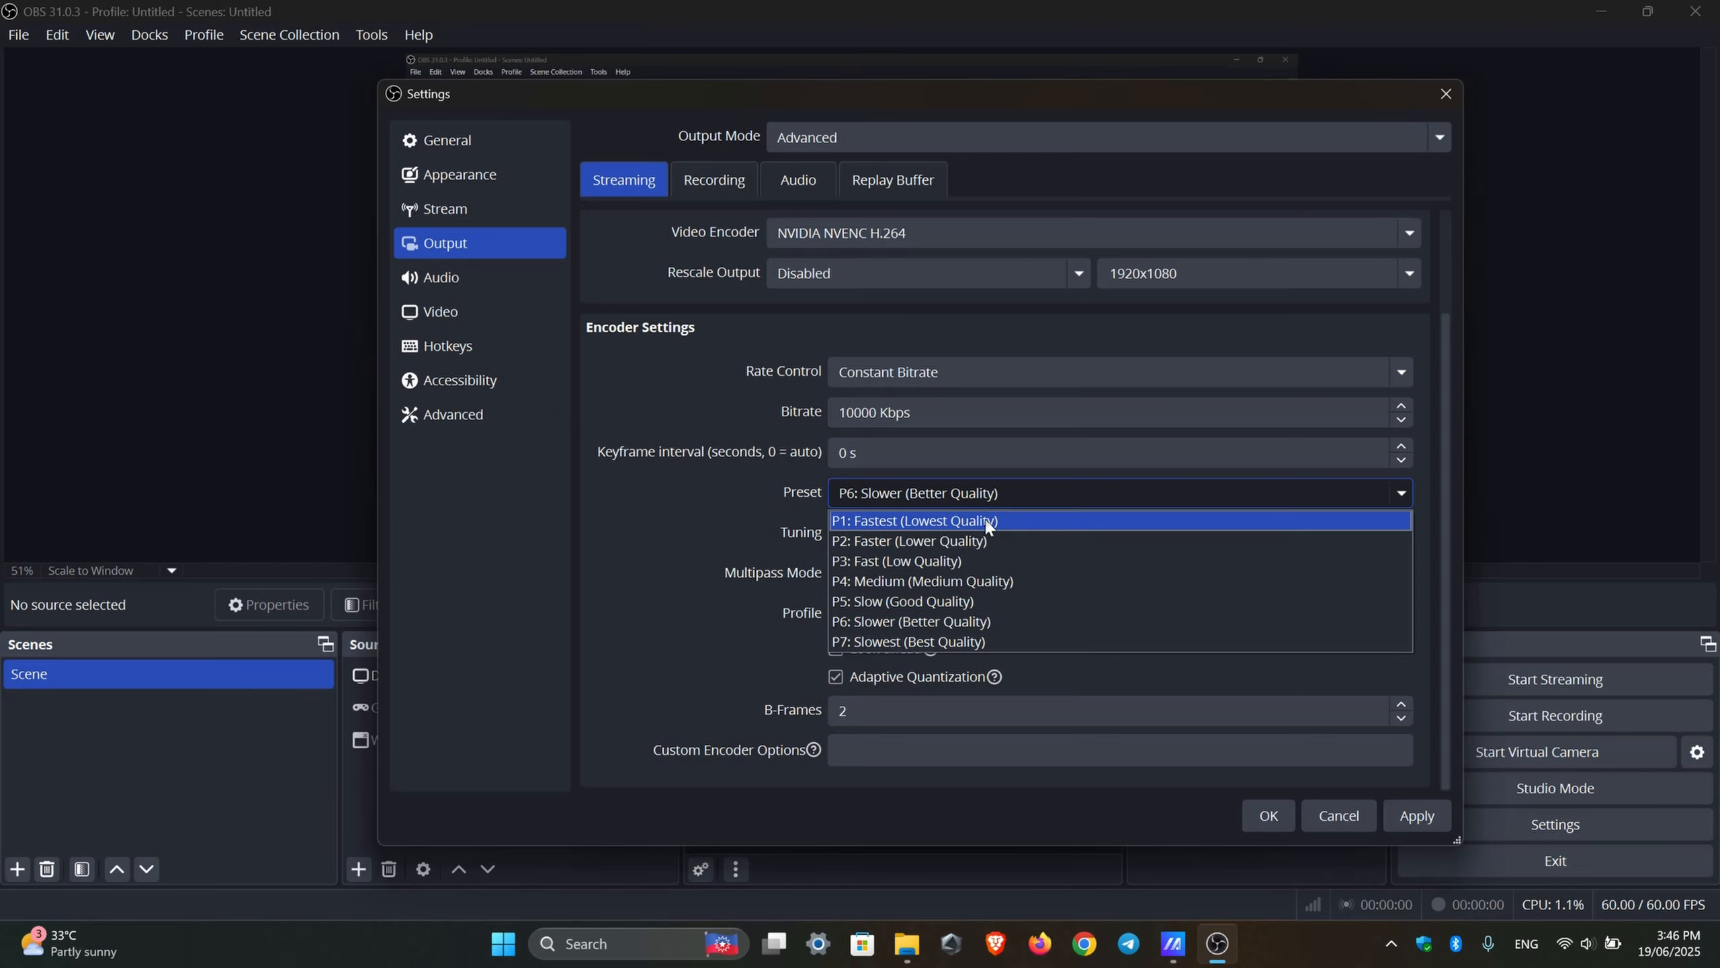
{"action": "left_click", "coordinate": [812, 486]}
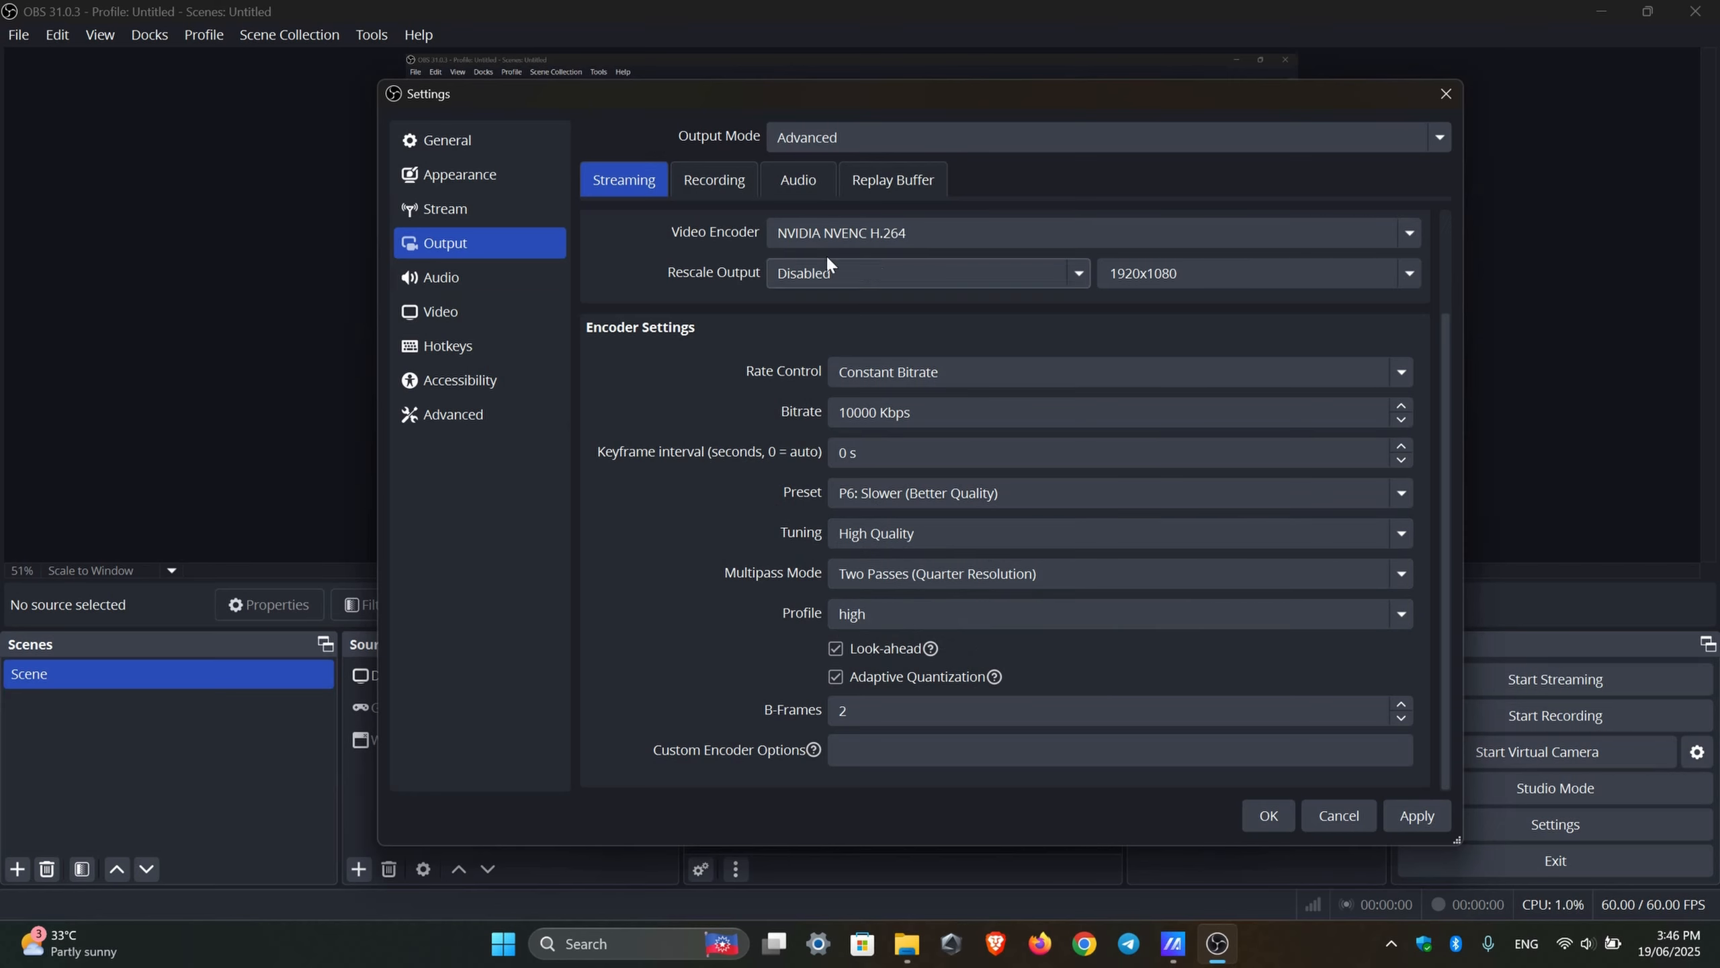
{"action": "scroll", "coordinate": [825, 258], "scroll_direction": "up", "scroll_amount": 3}
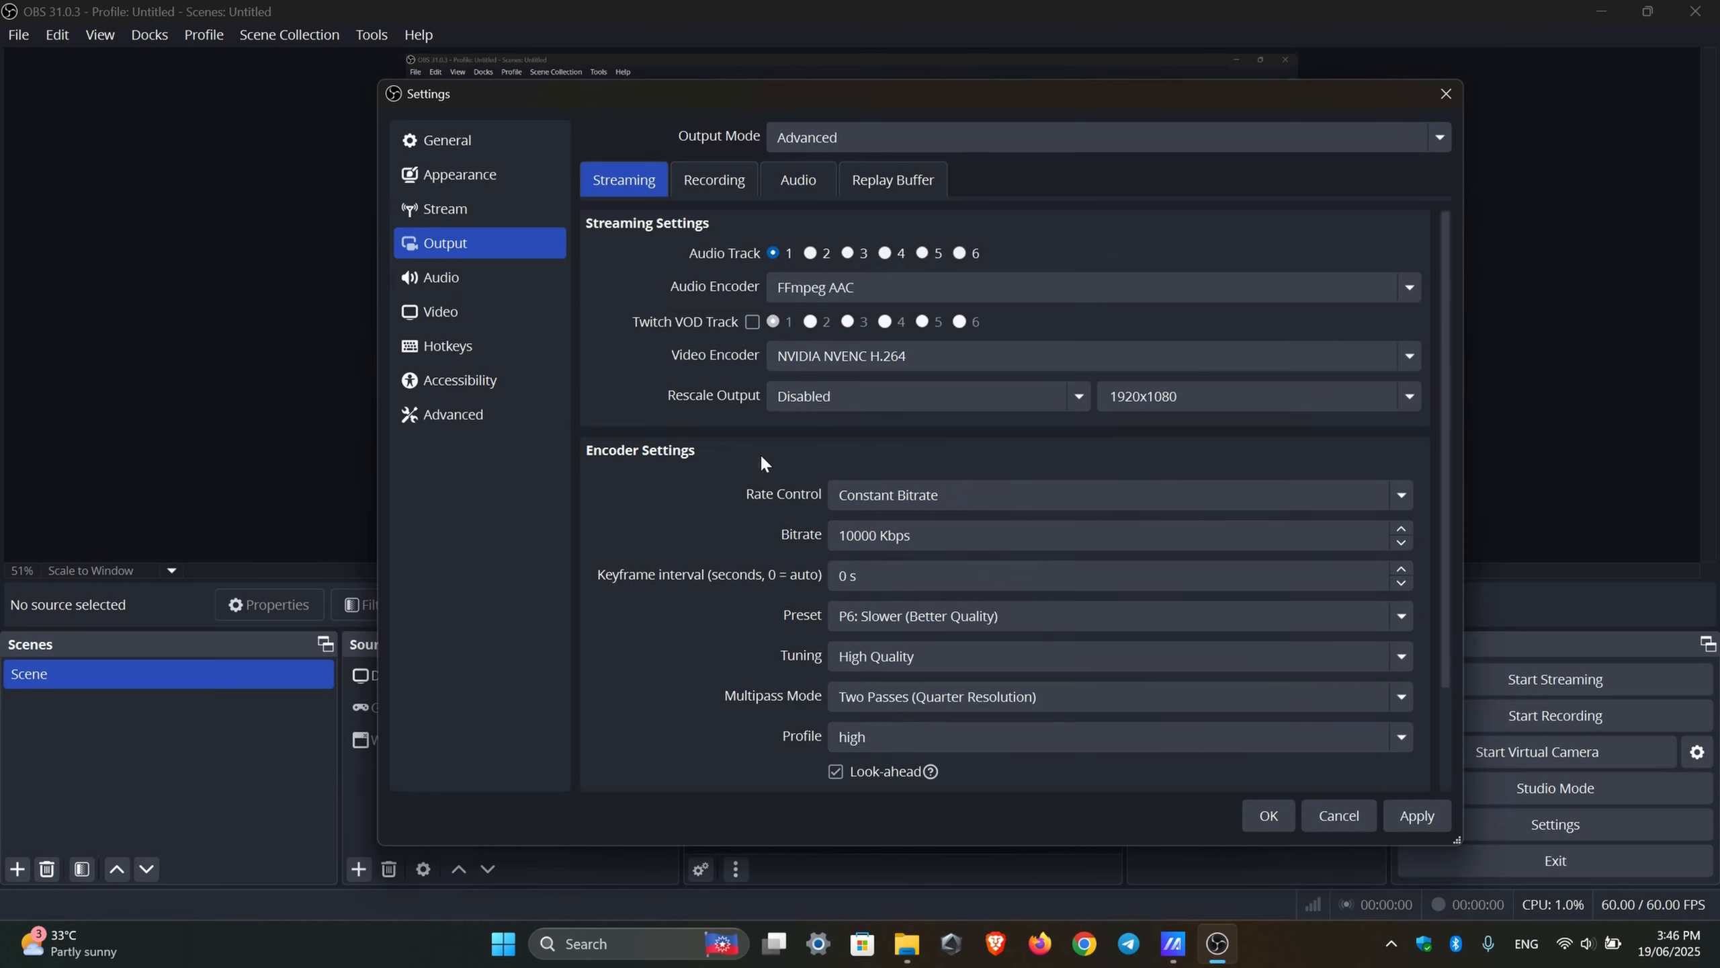
Step: Review the streaming video encoder options, including QuickSync H.264 and x264, and keep NVIDIA NVENC H.264
{"action": "left_click", "coordinate": [850, 358]}
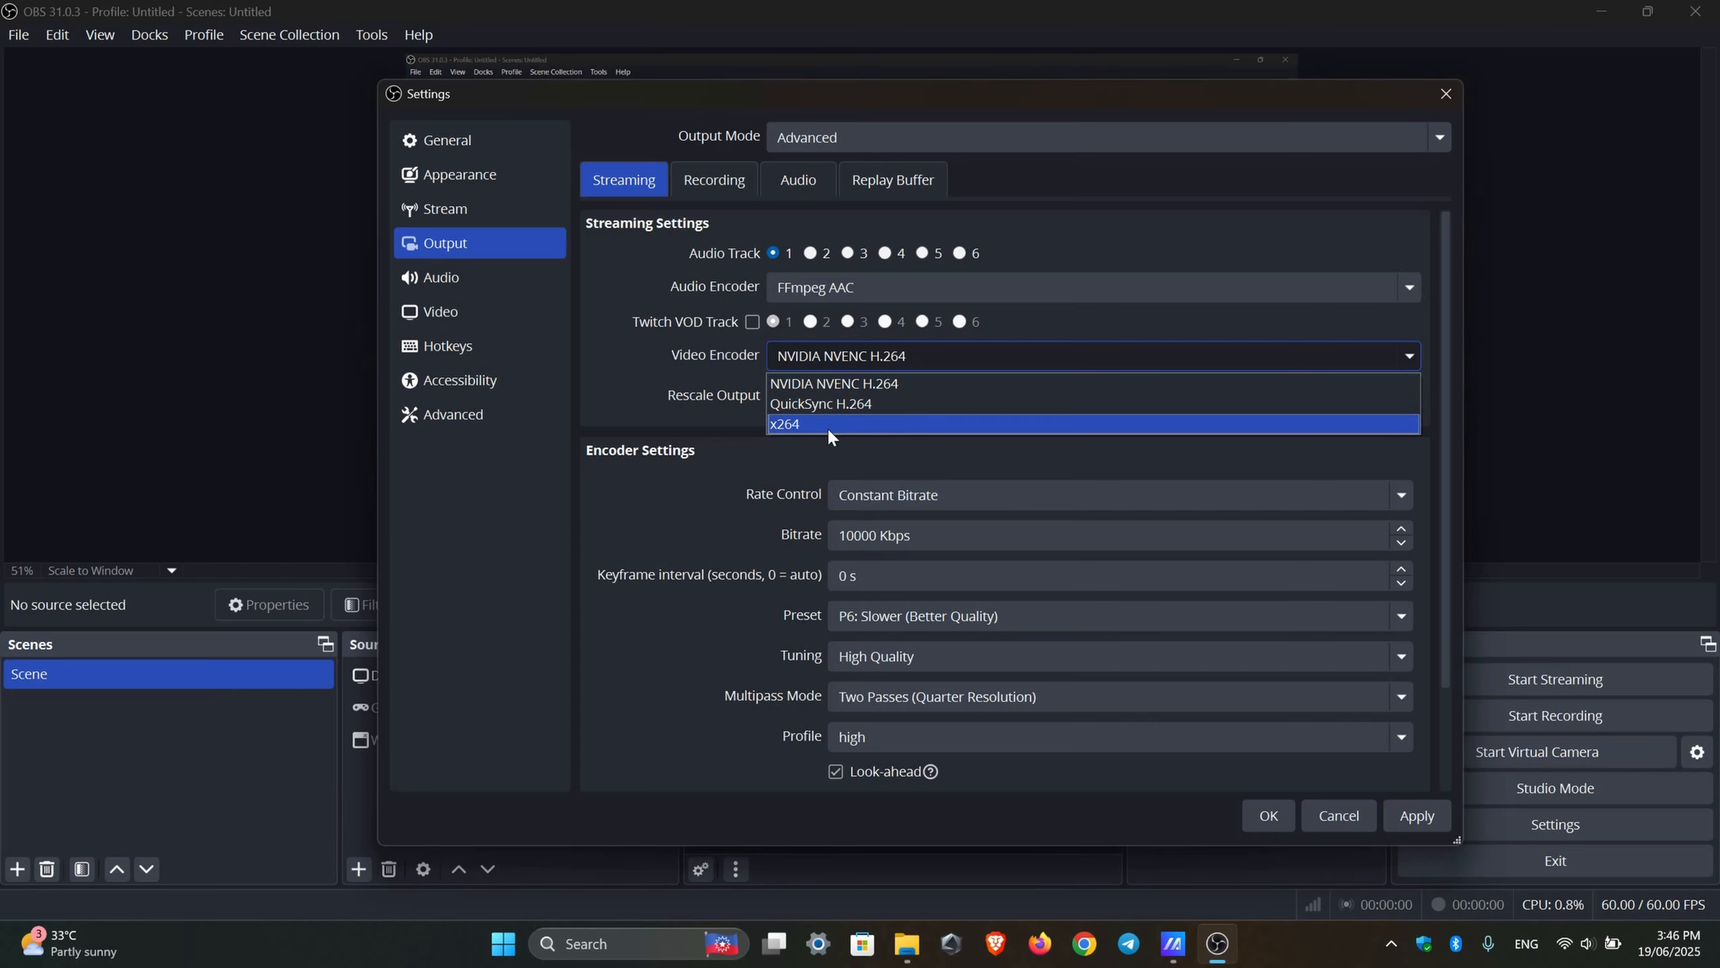
{"action": "left_click", "coordinate": [1062, 222]}
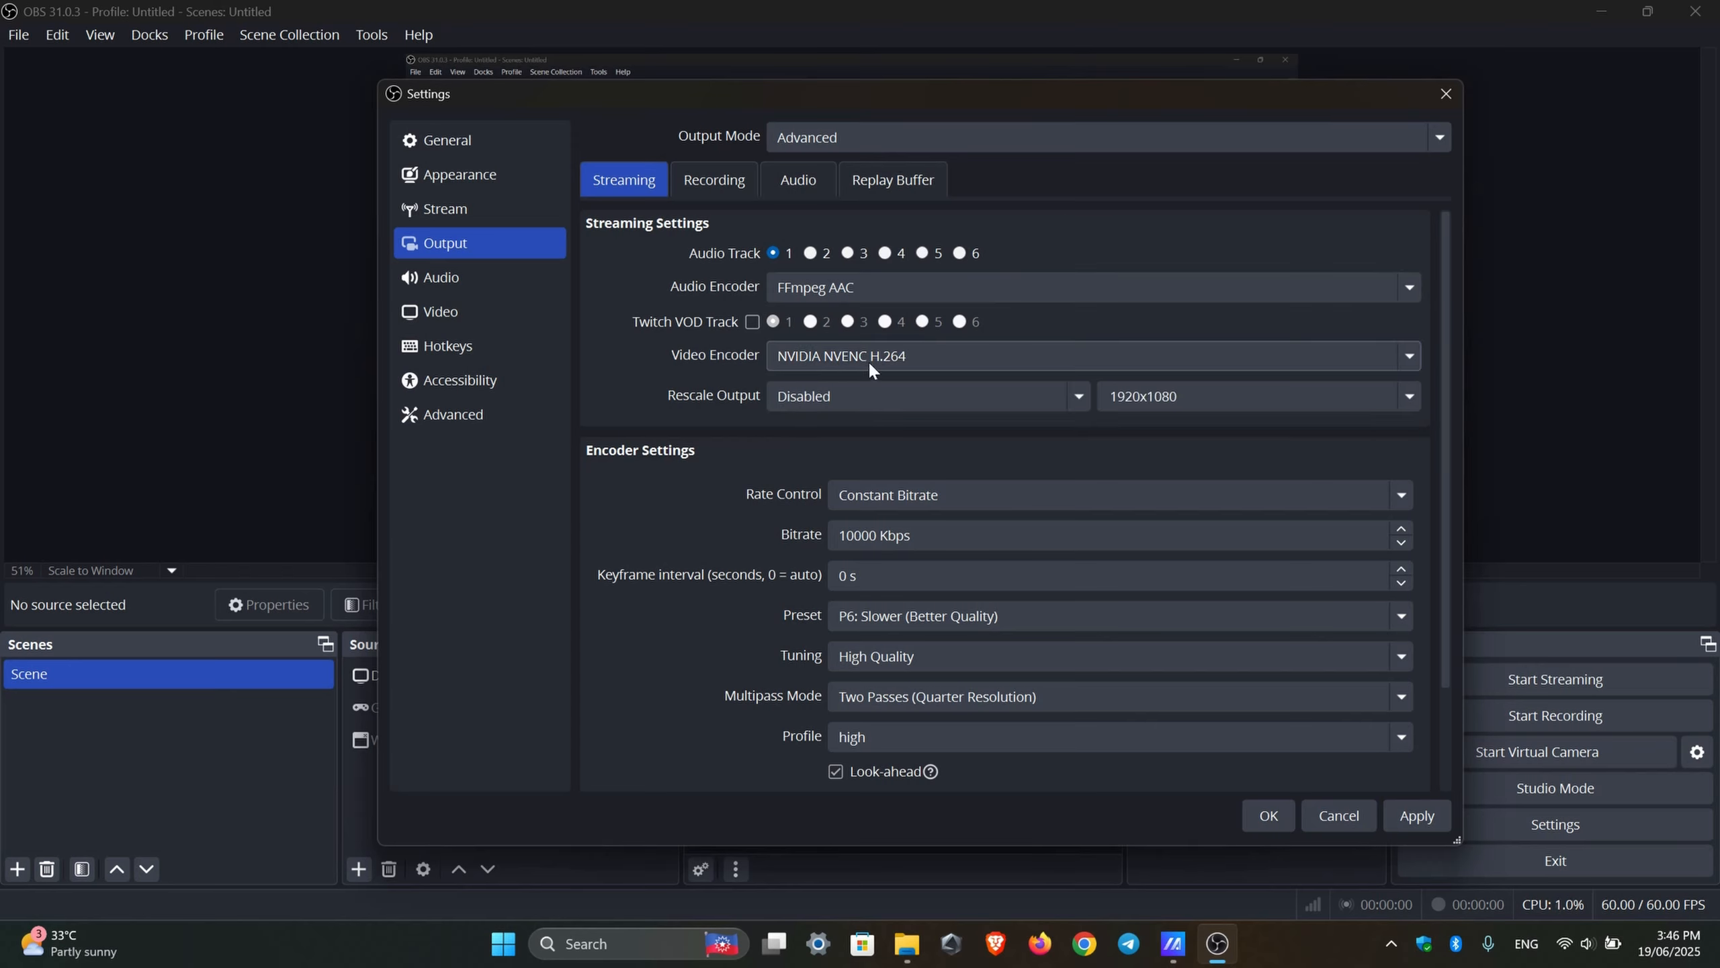
{"action": "left_click", "coordinate": [889, 355]}
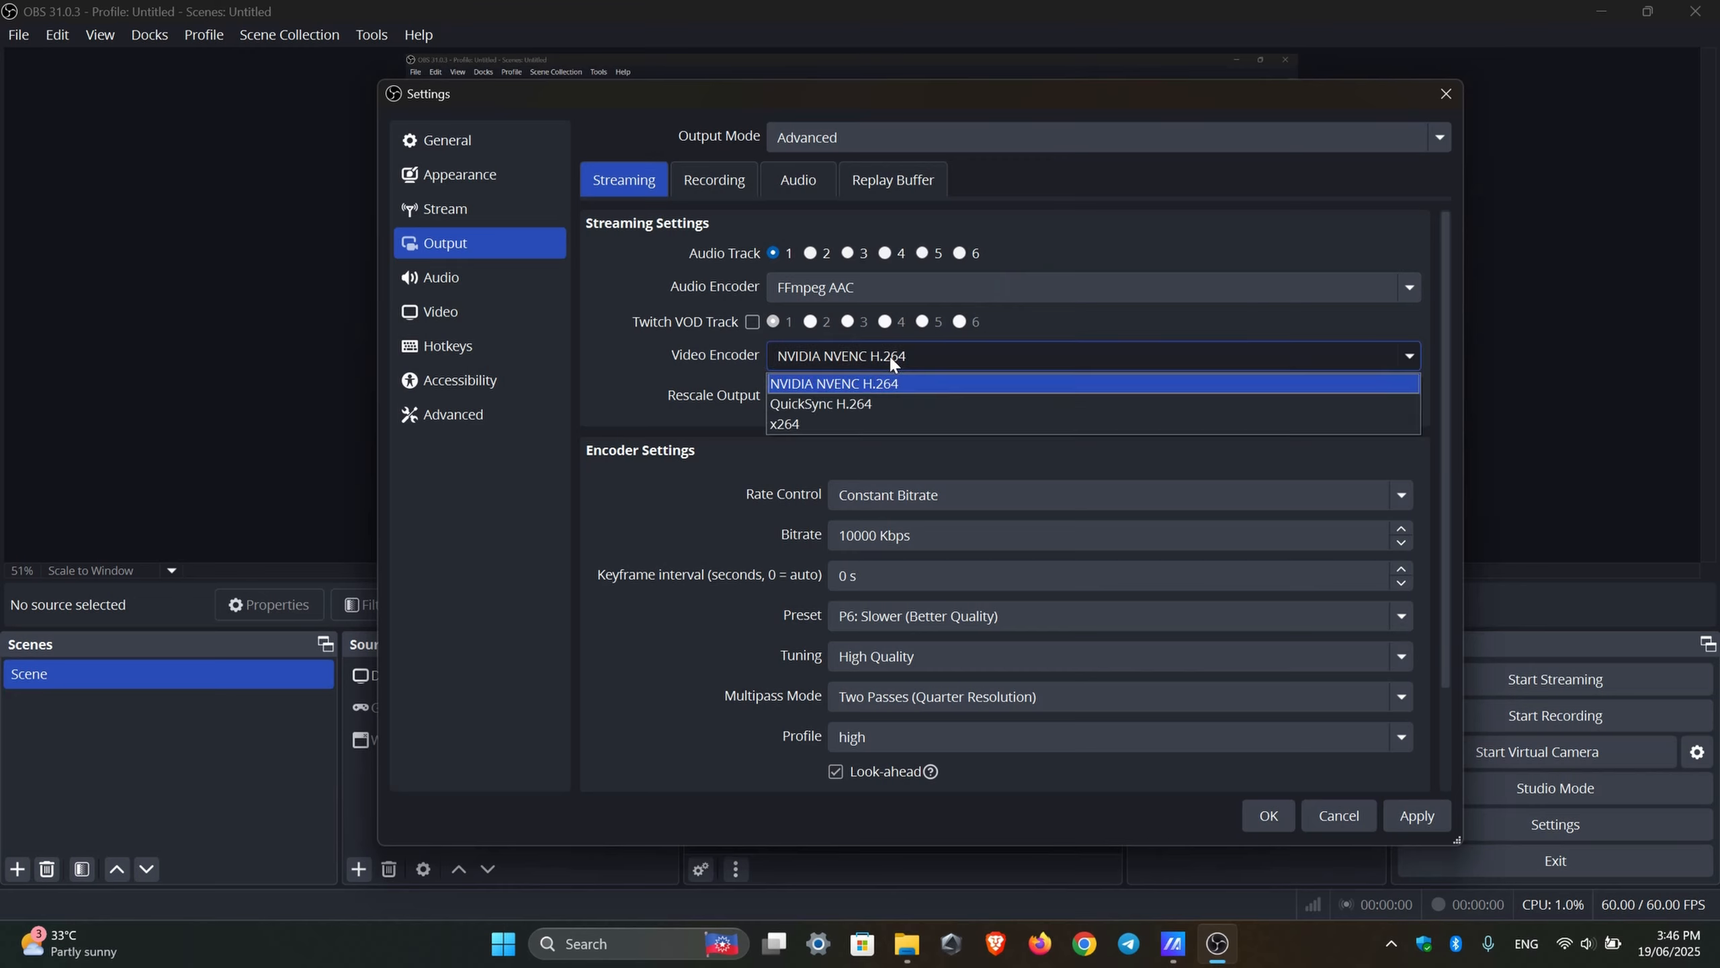
{"action": "left_click", "coordinate": [889, 354]}
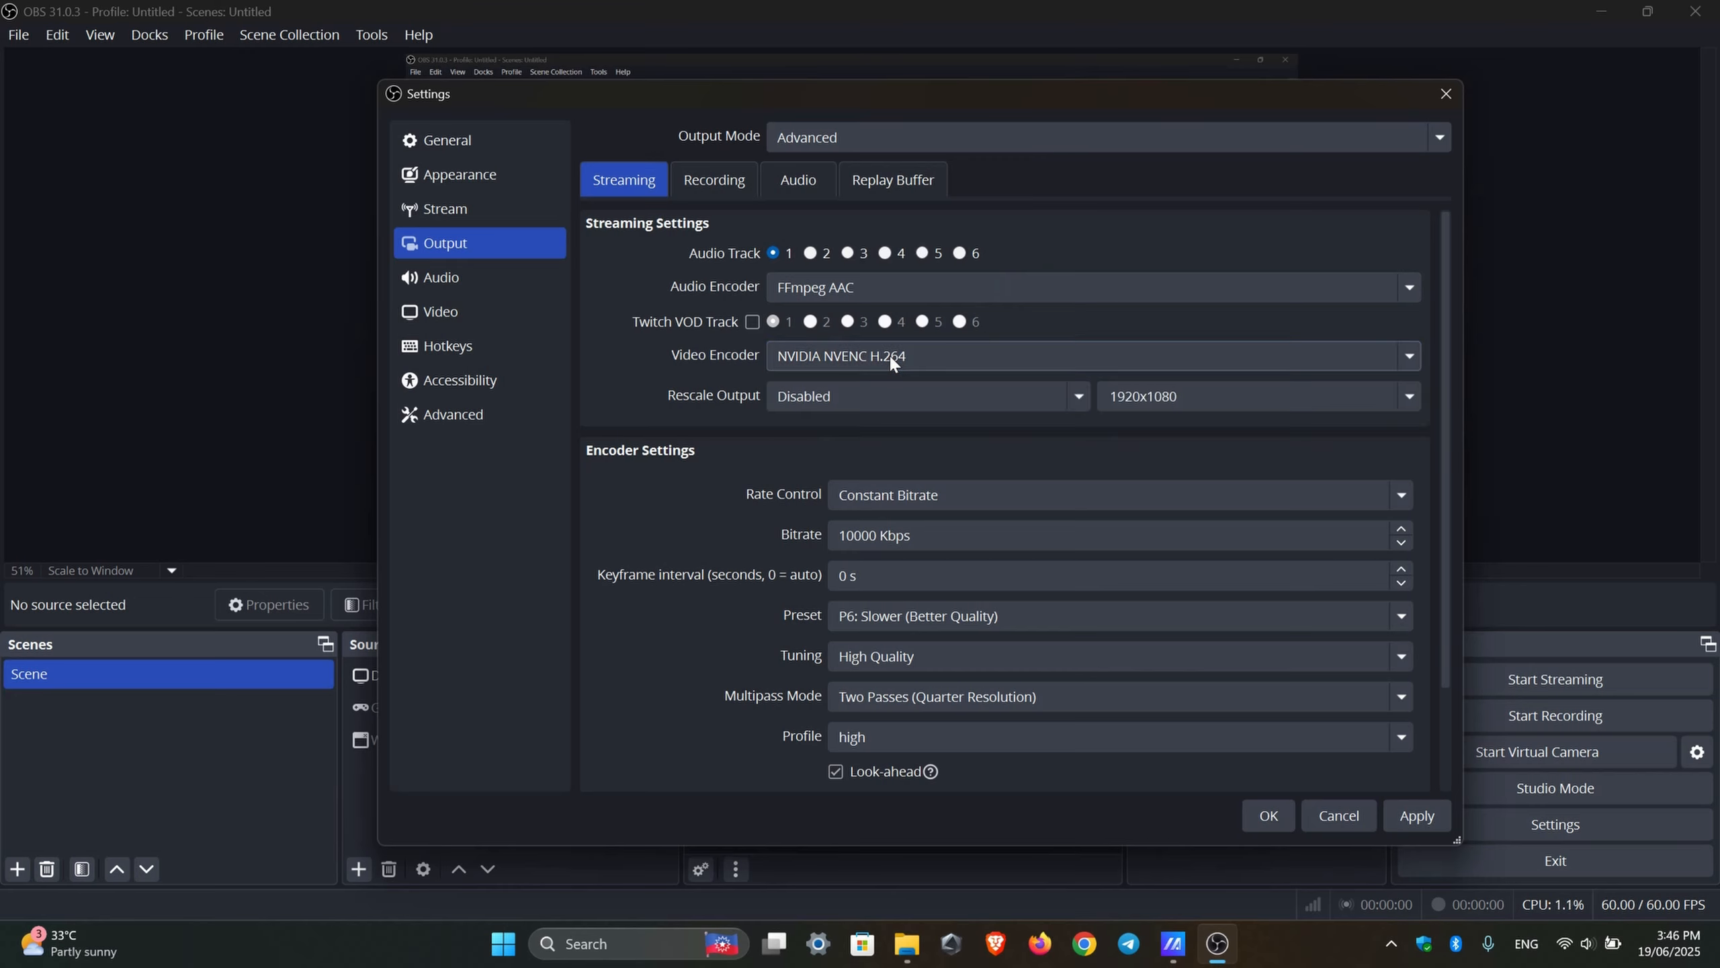
{"action": "left_click", "coordinate": [890, 353]}
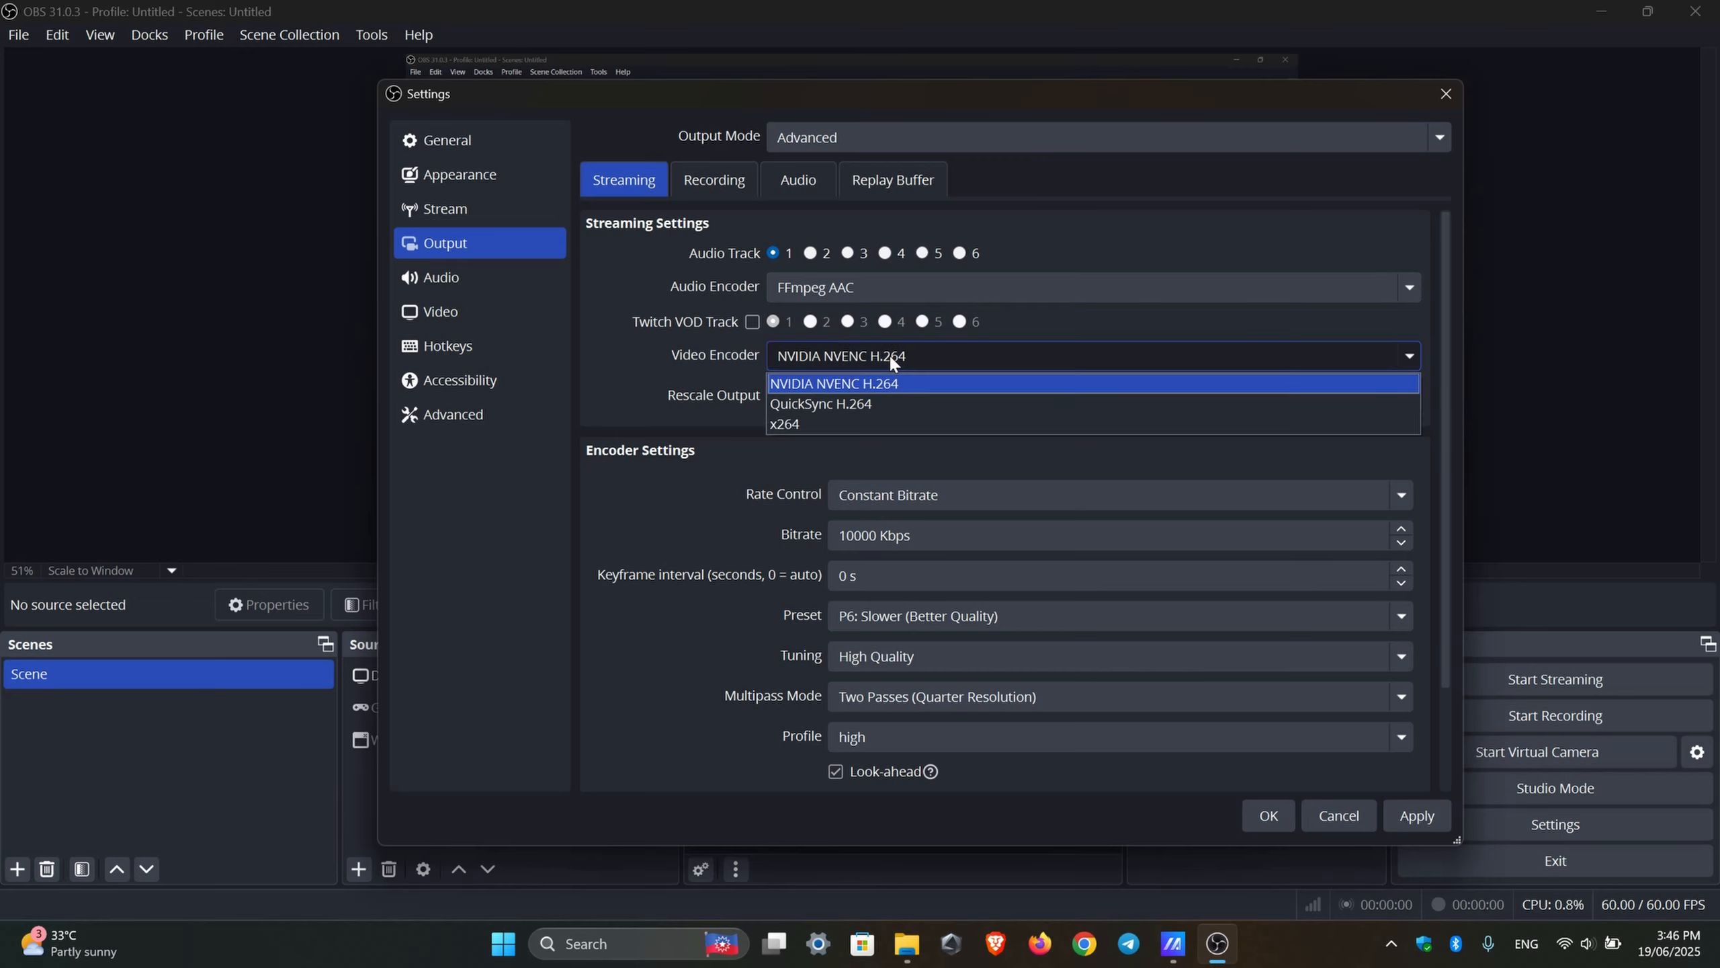
{"action": "left_click", "coordinate": [894, 355]}
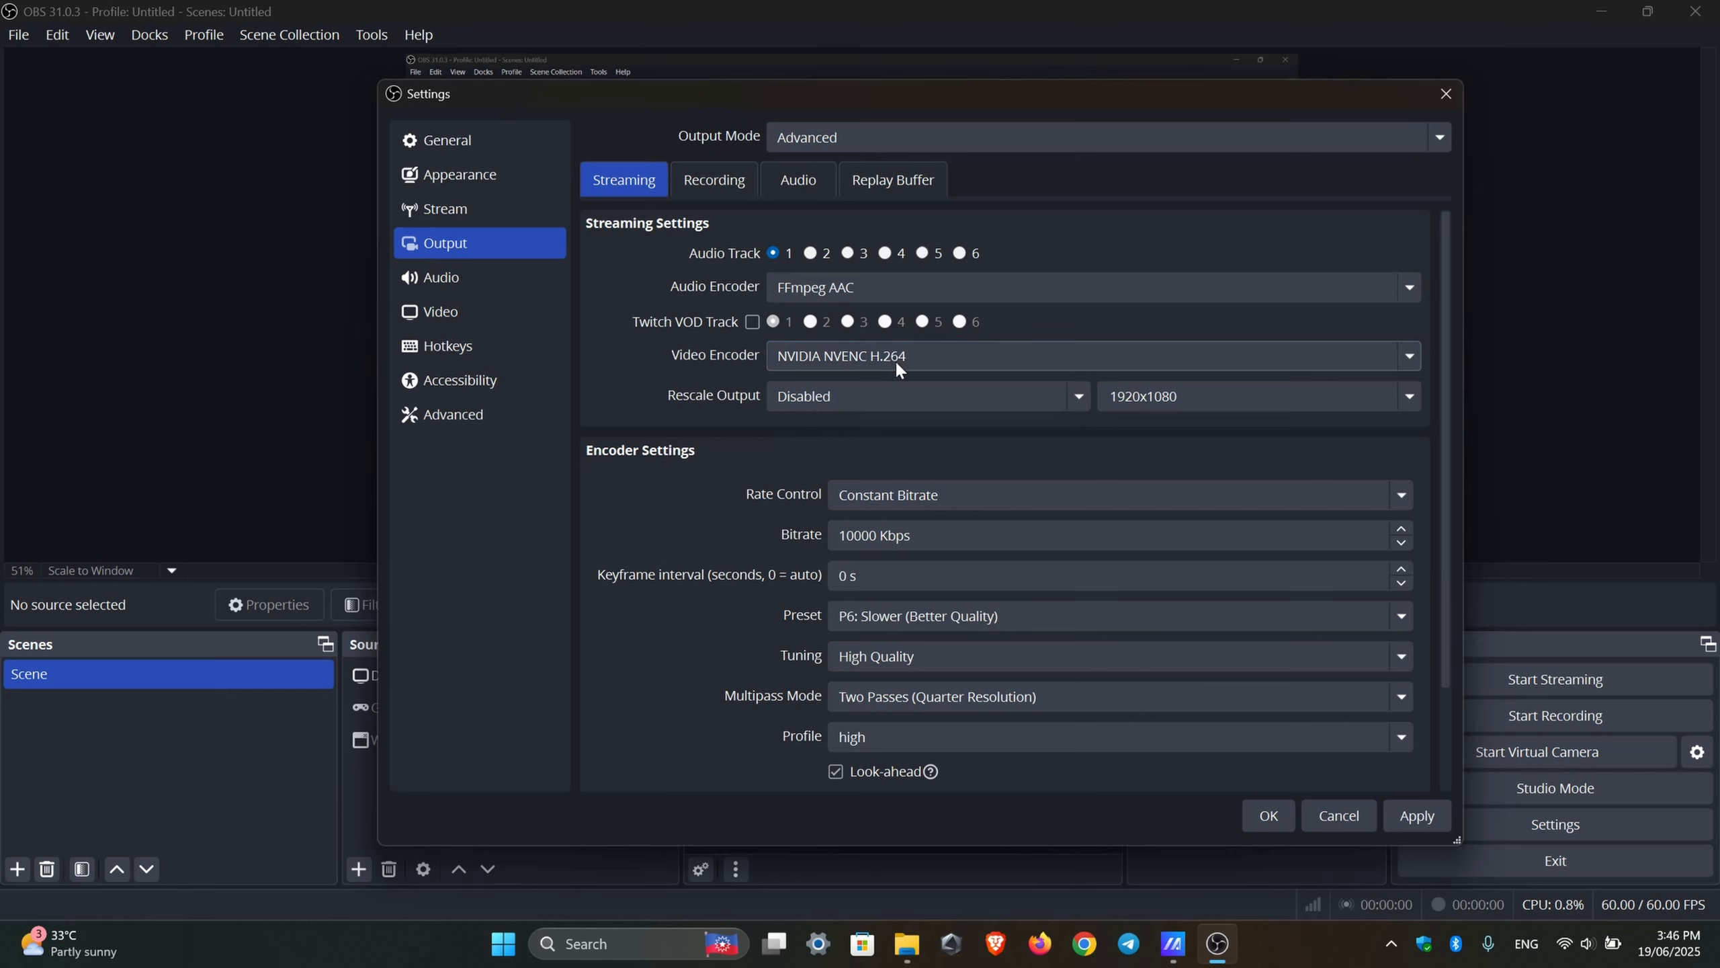
{"action": "left_click", "coordinate": [895, 356]}
{"action": "left_click", "coordinate": [895, 354]}
Step: Open the recording output settings and look over the Simple output mode before returning to Advanced
{"action": "left_click", "coordinate": [724, 195]}
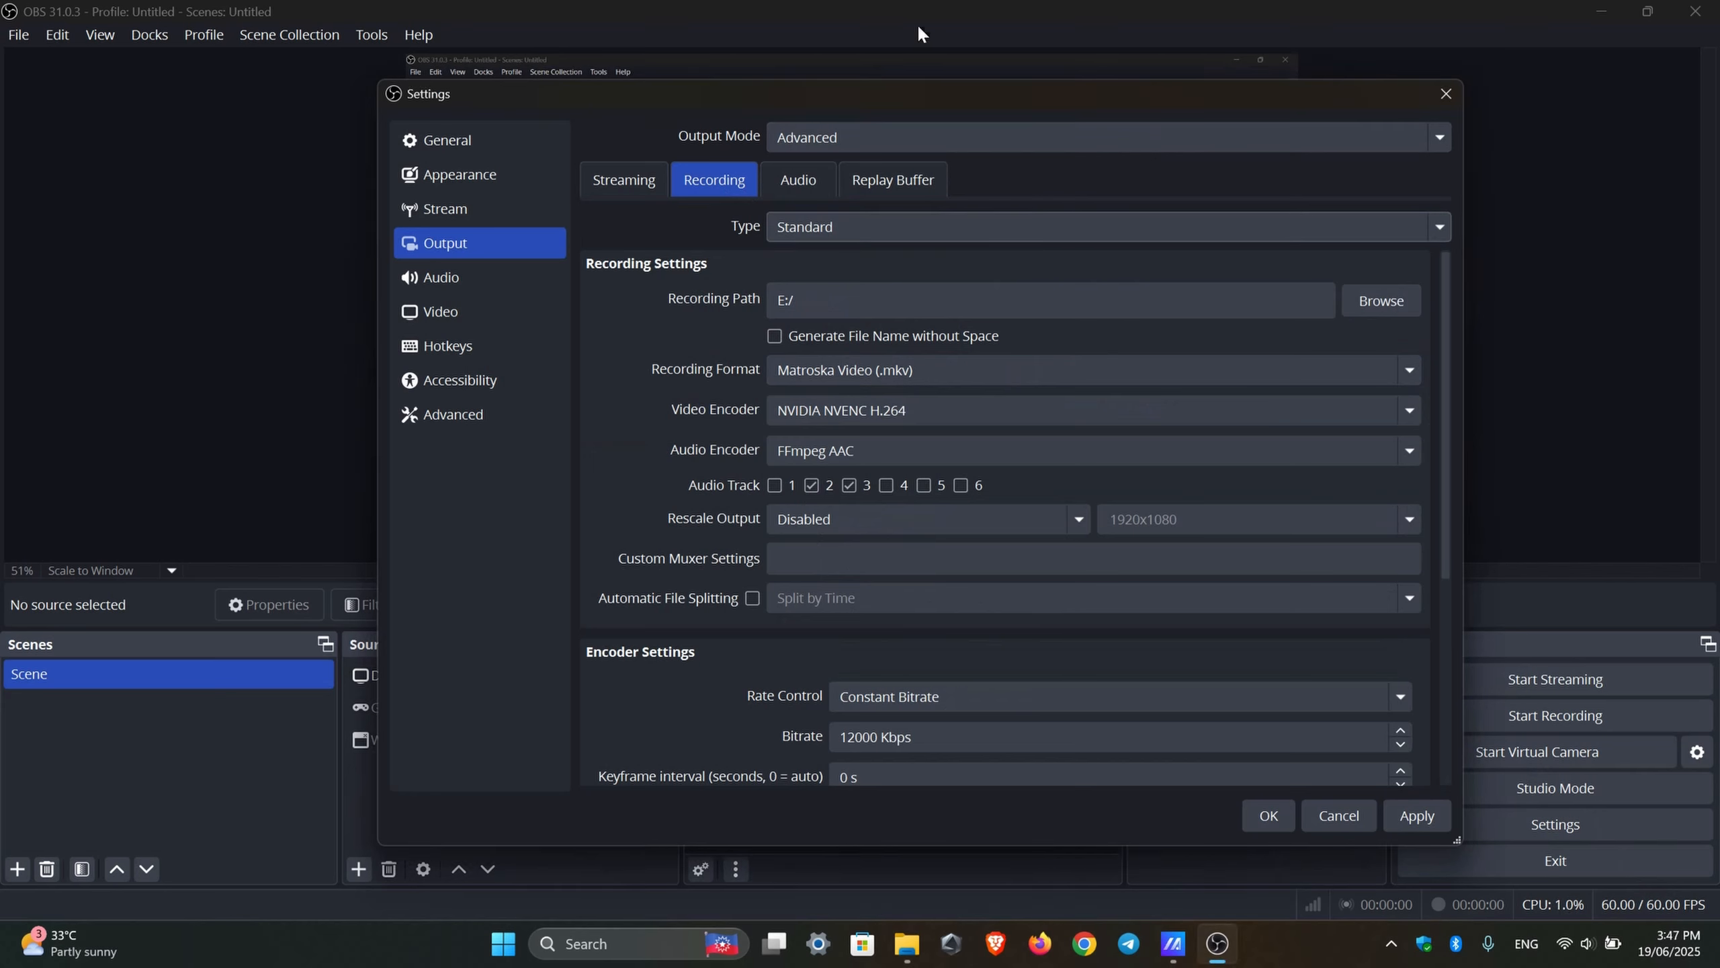
{"action": "left_click", "coordinate": [869, 133]}
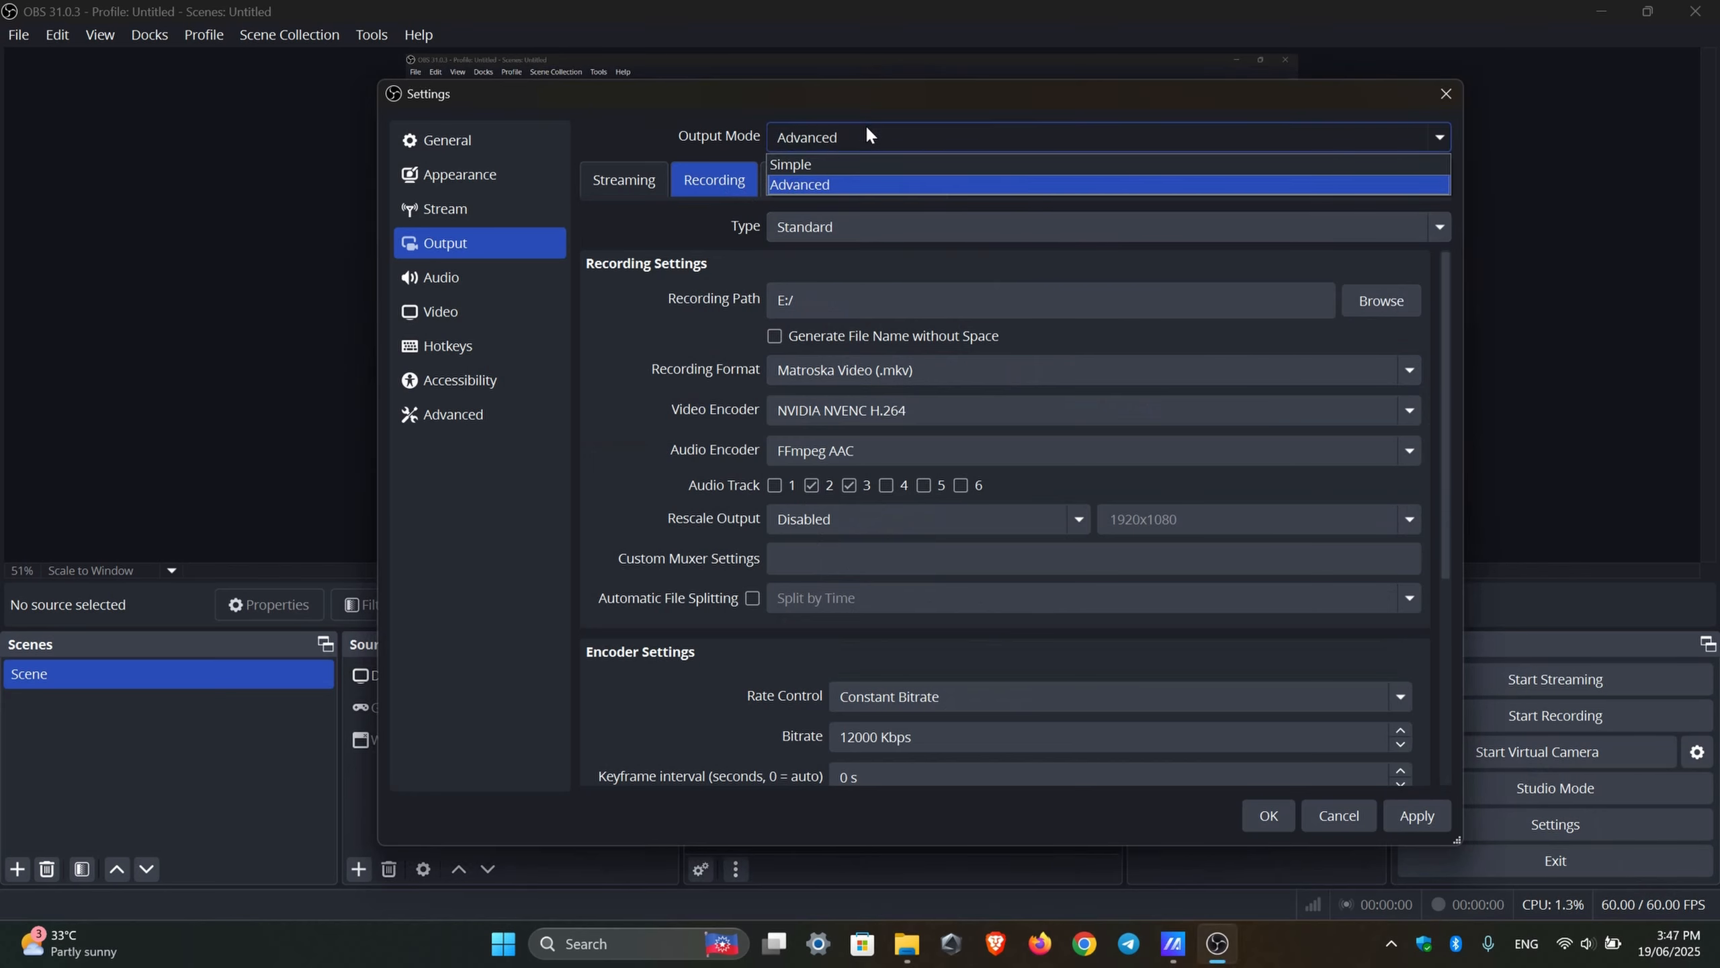
{"action": "left_click", "coordinate": [829, 165]}
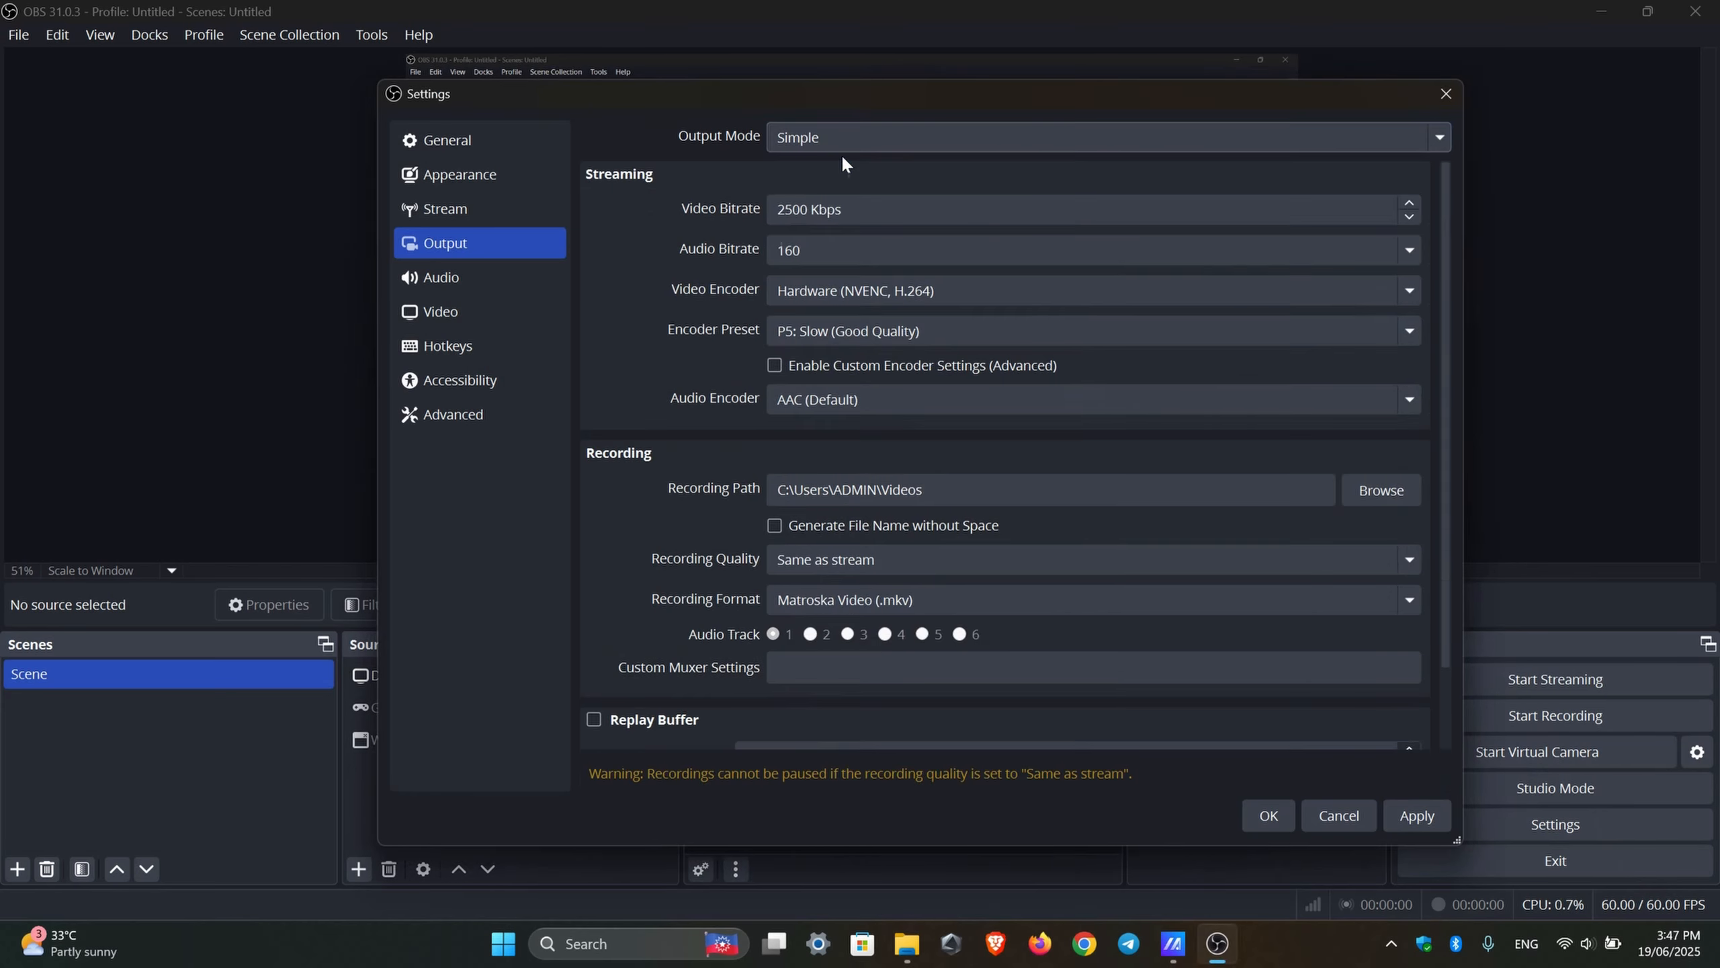
{"action": "scroll", "coordinate": [694, 404], "scroll_direction": "down", "scroll_amount": 3}
{"action": "scroll", "coordinate": [758, 285], "scroll_direction": "up", "scroll_amount": 3}
{"action": "left_click", "coordinate": [816, 139]}
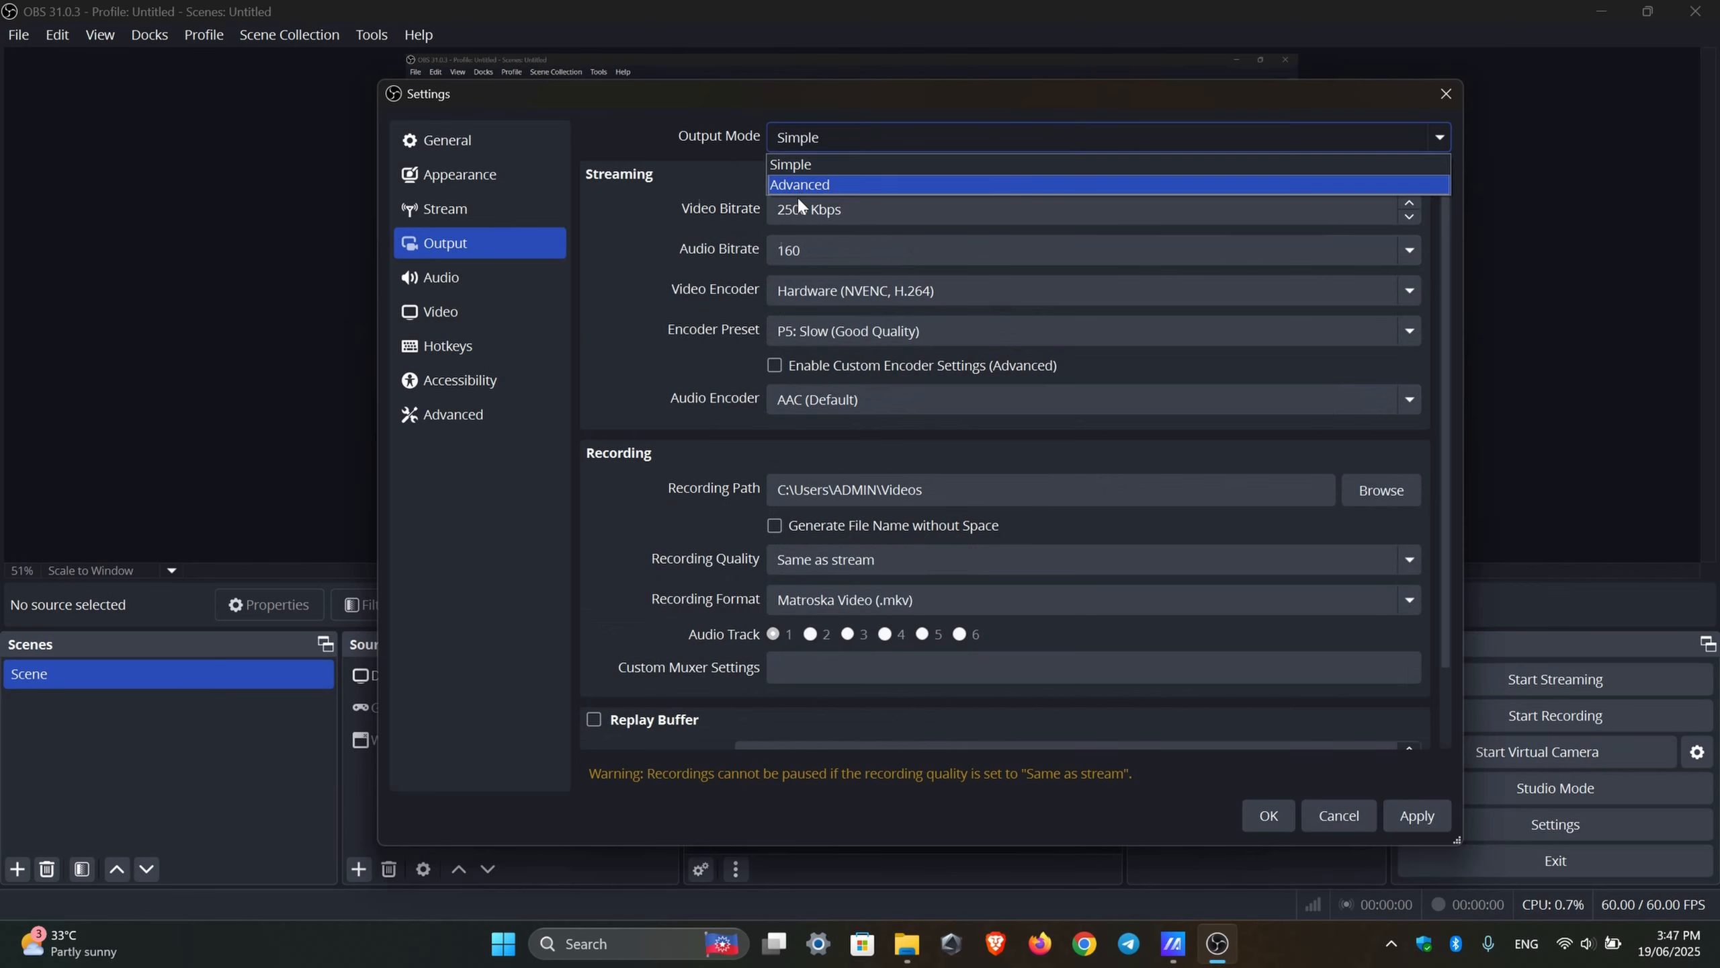
{"action": "left_click", "coordinate": [799, 181]}
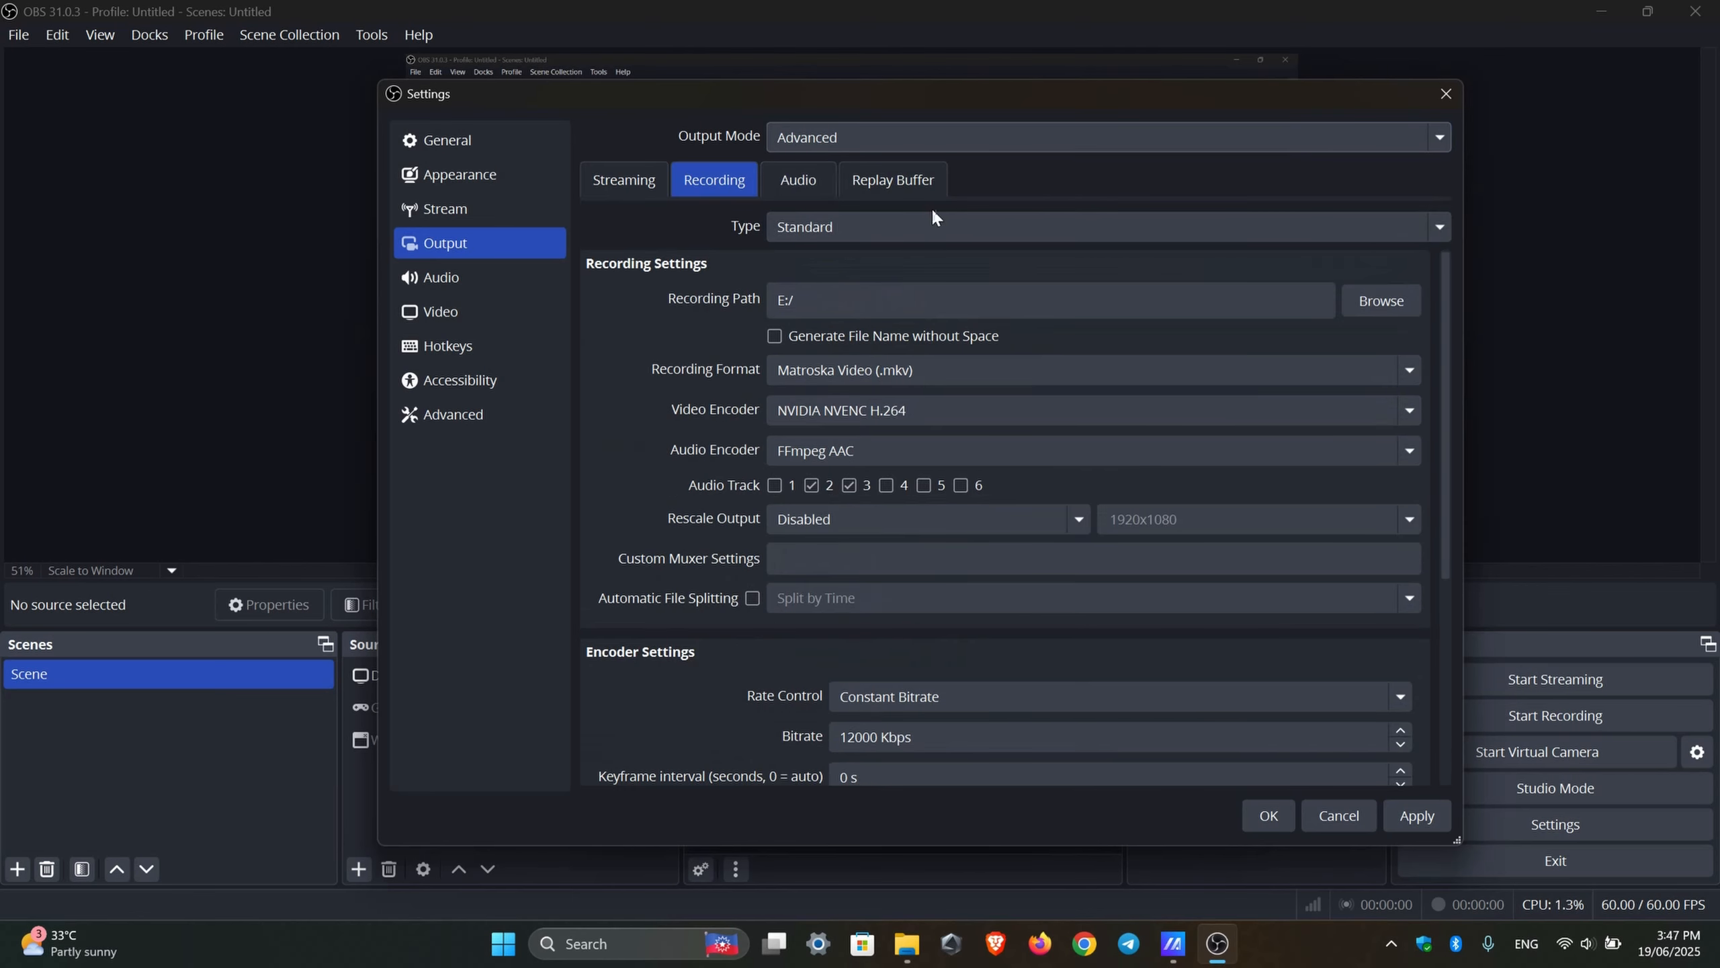
Step: Review the recording type options, keeping Standard, and check the computer's drives in File Explorer for the recording path
{"action": "left_click", "coordinate": [859, 227]}
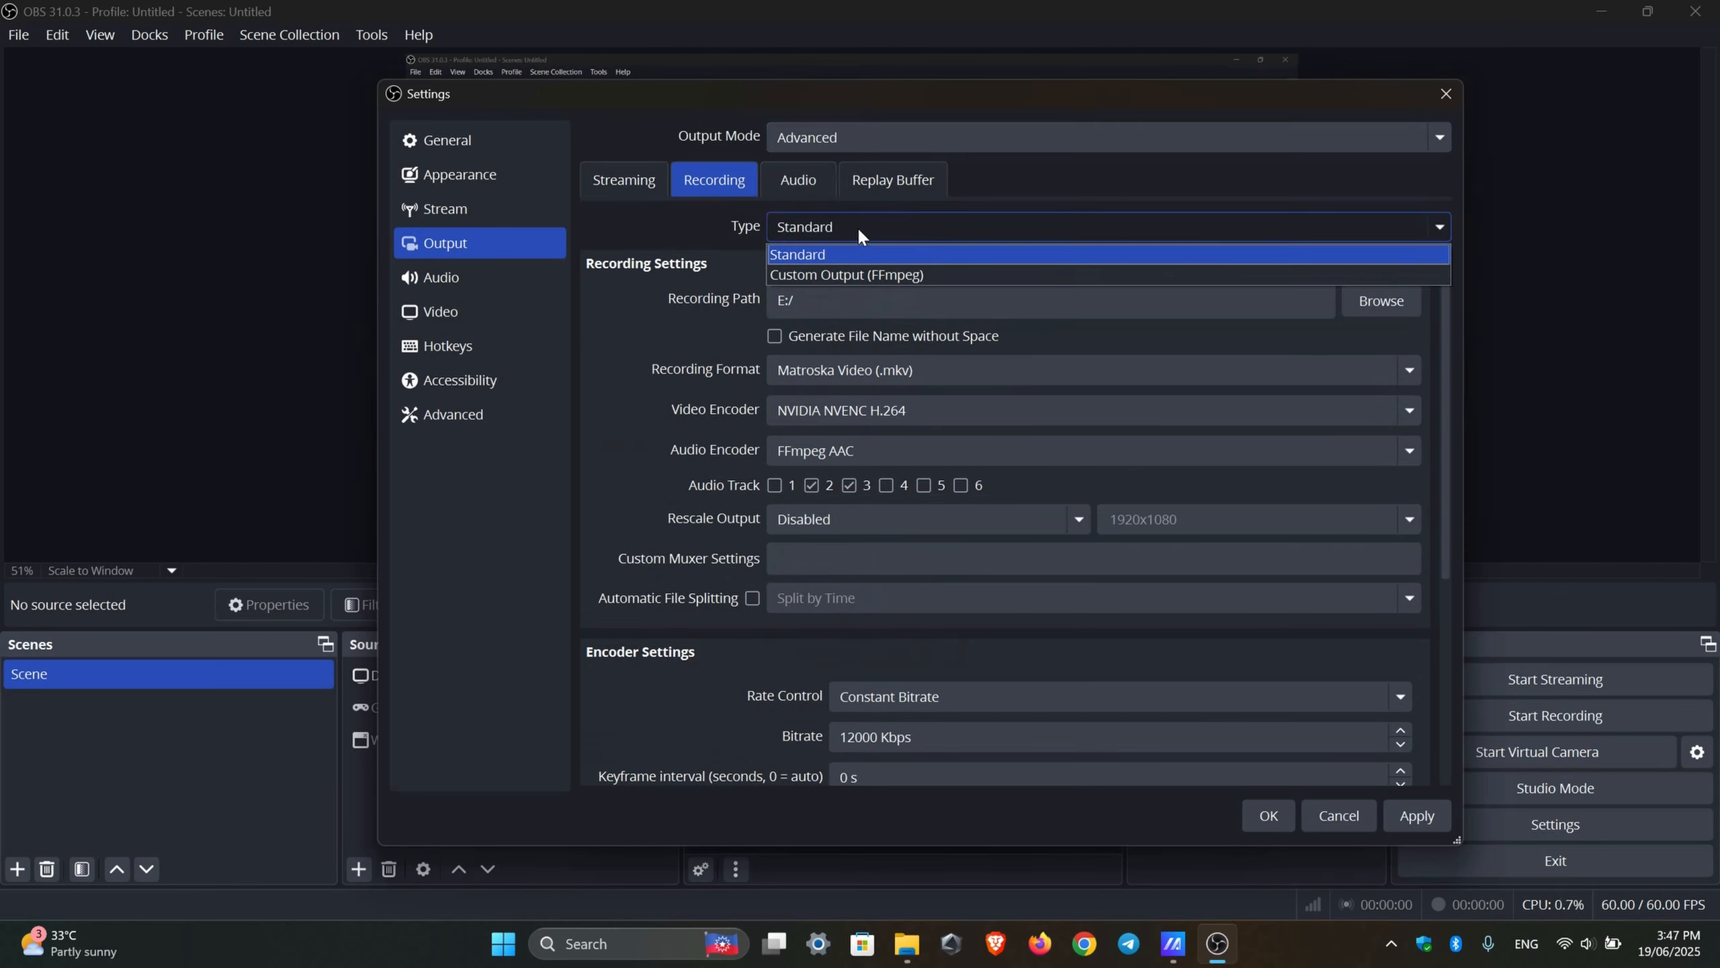
{"action": "left_click", "coordinate": [913, 247]}
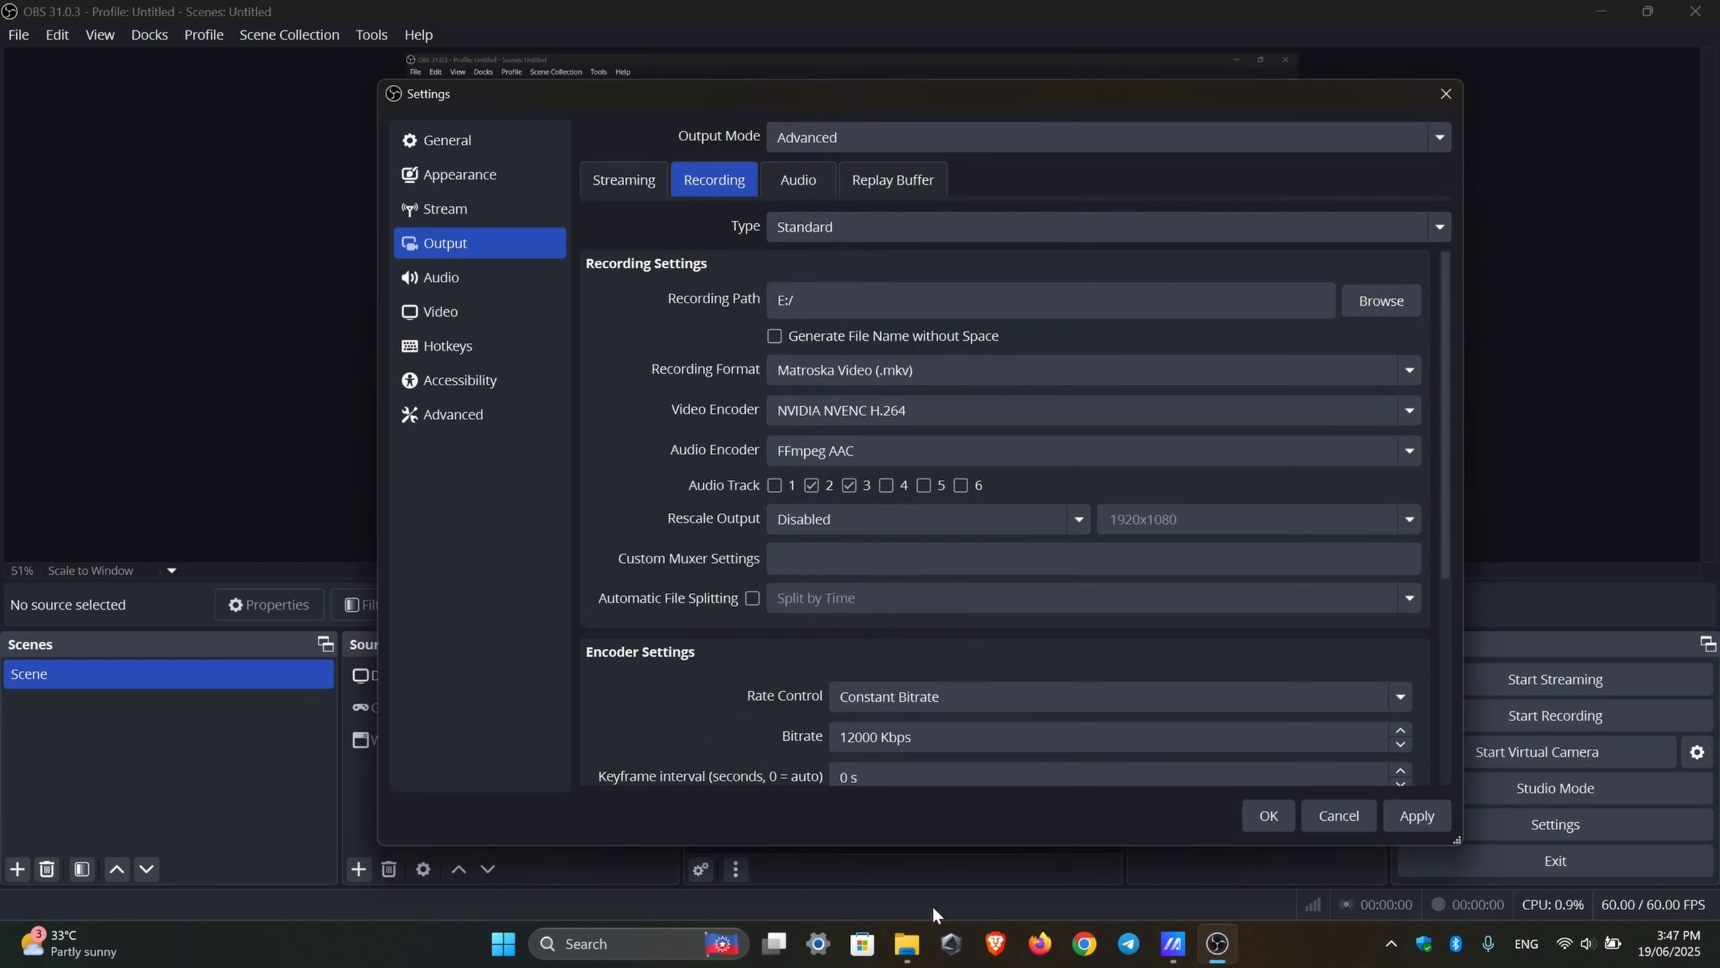
{"action": "left_click", "coordinate": [919, 940]}
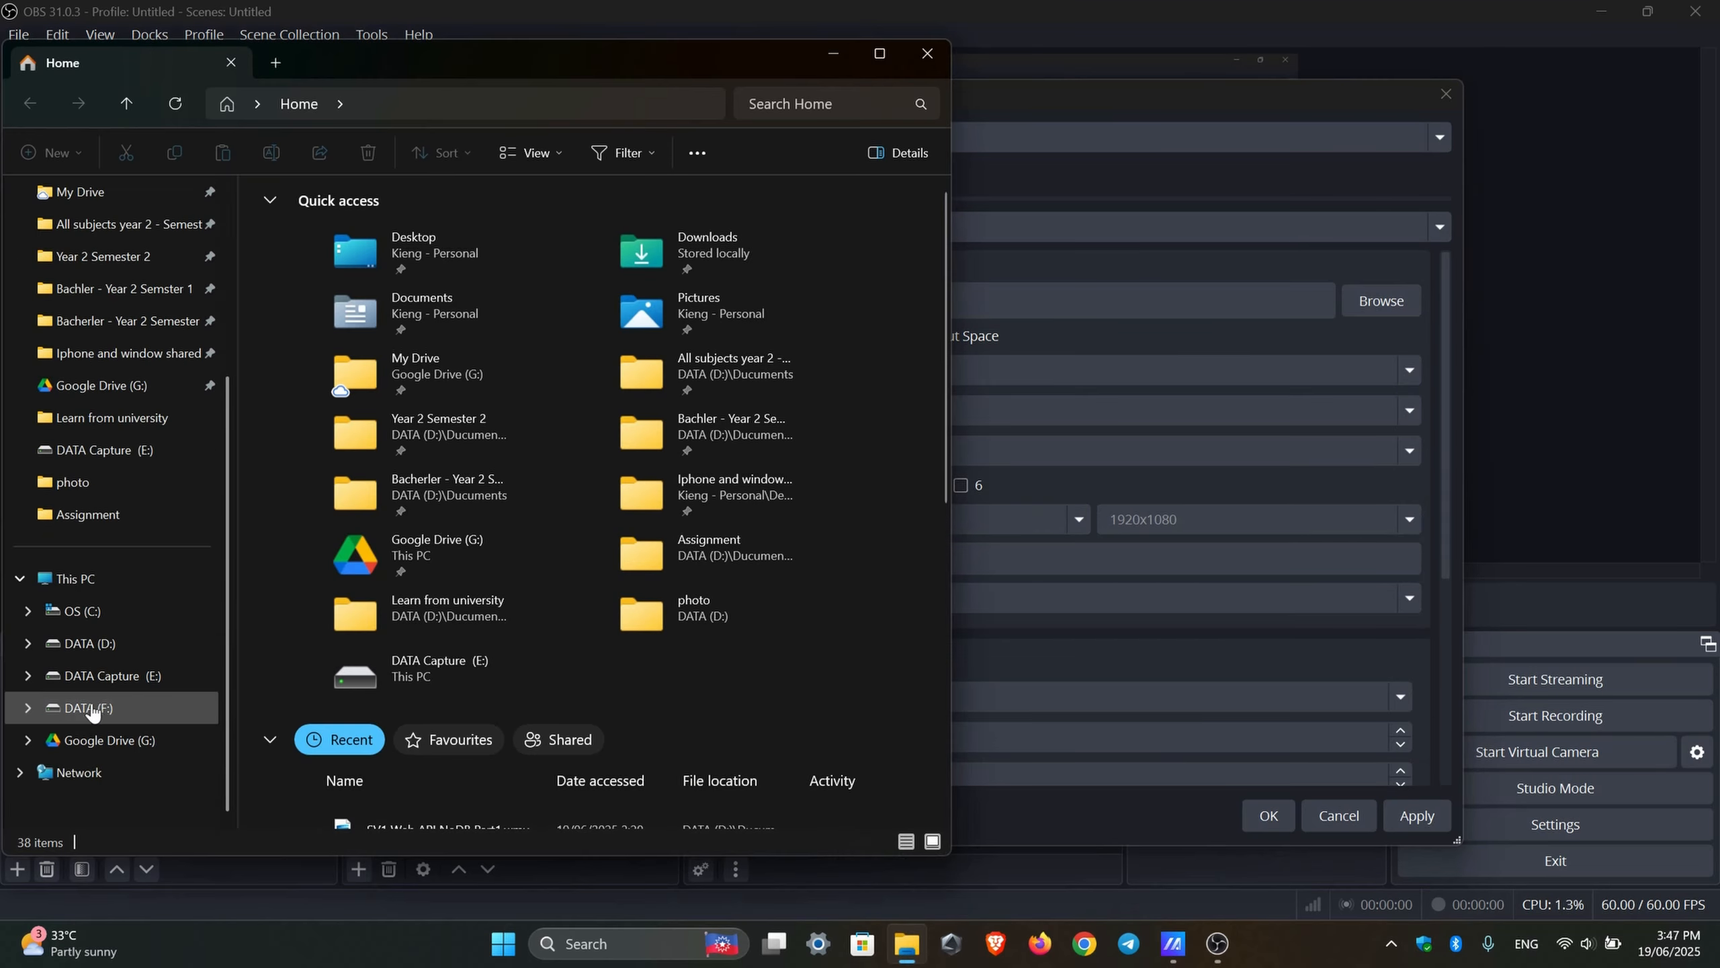
{"action": "left_click", "coordinate": [833, 54]}
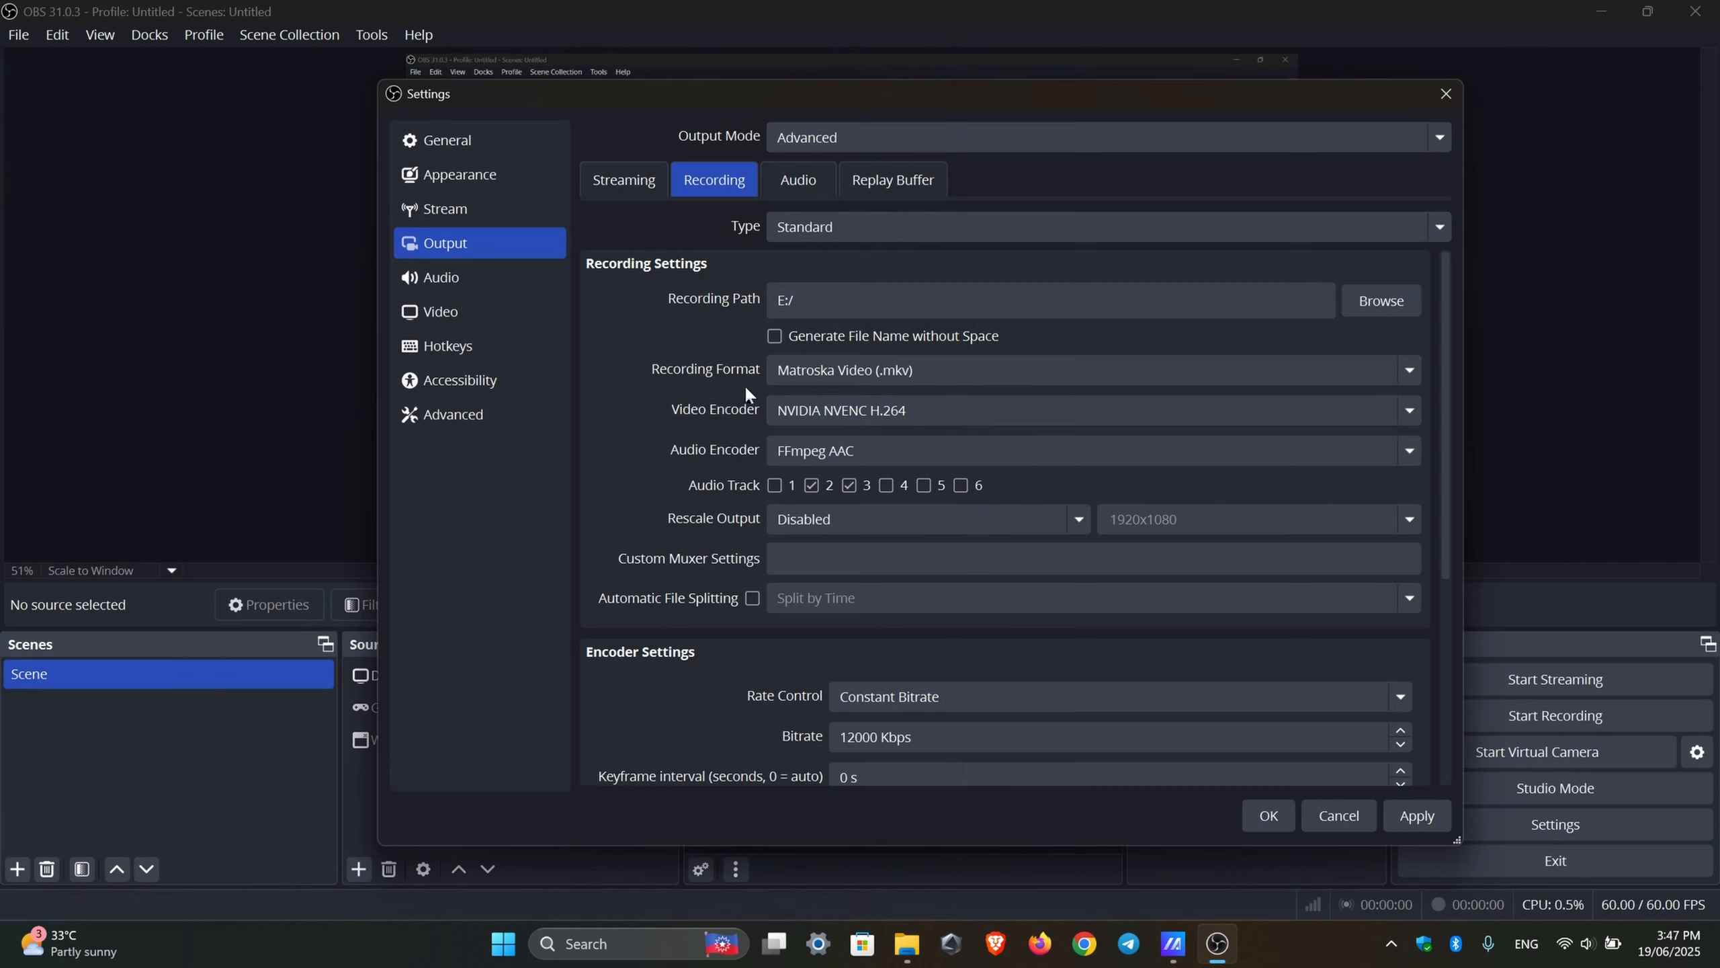
Step: Review the recording format and video encoder options, keeping Matroska Video (.mkv) and NVIDIA NVENC H.264
{"action": "left_click", "coordinate": [914, 380]}
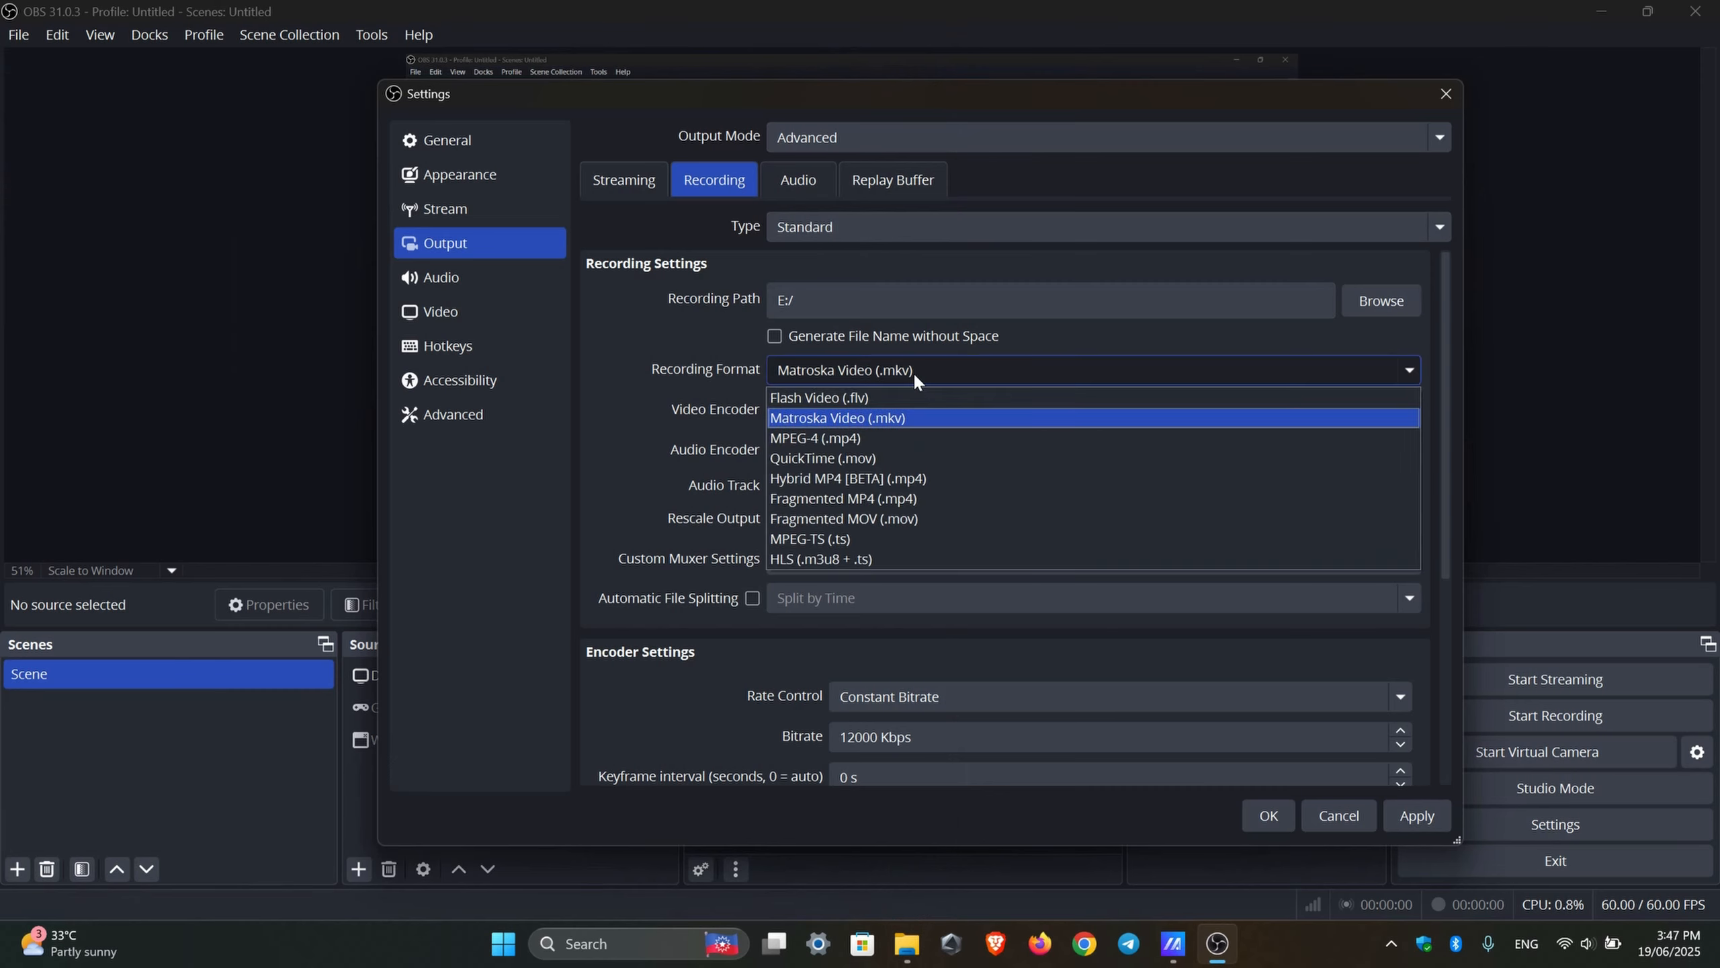
{"action": "left_click", "coordinate": [914, 371]}
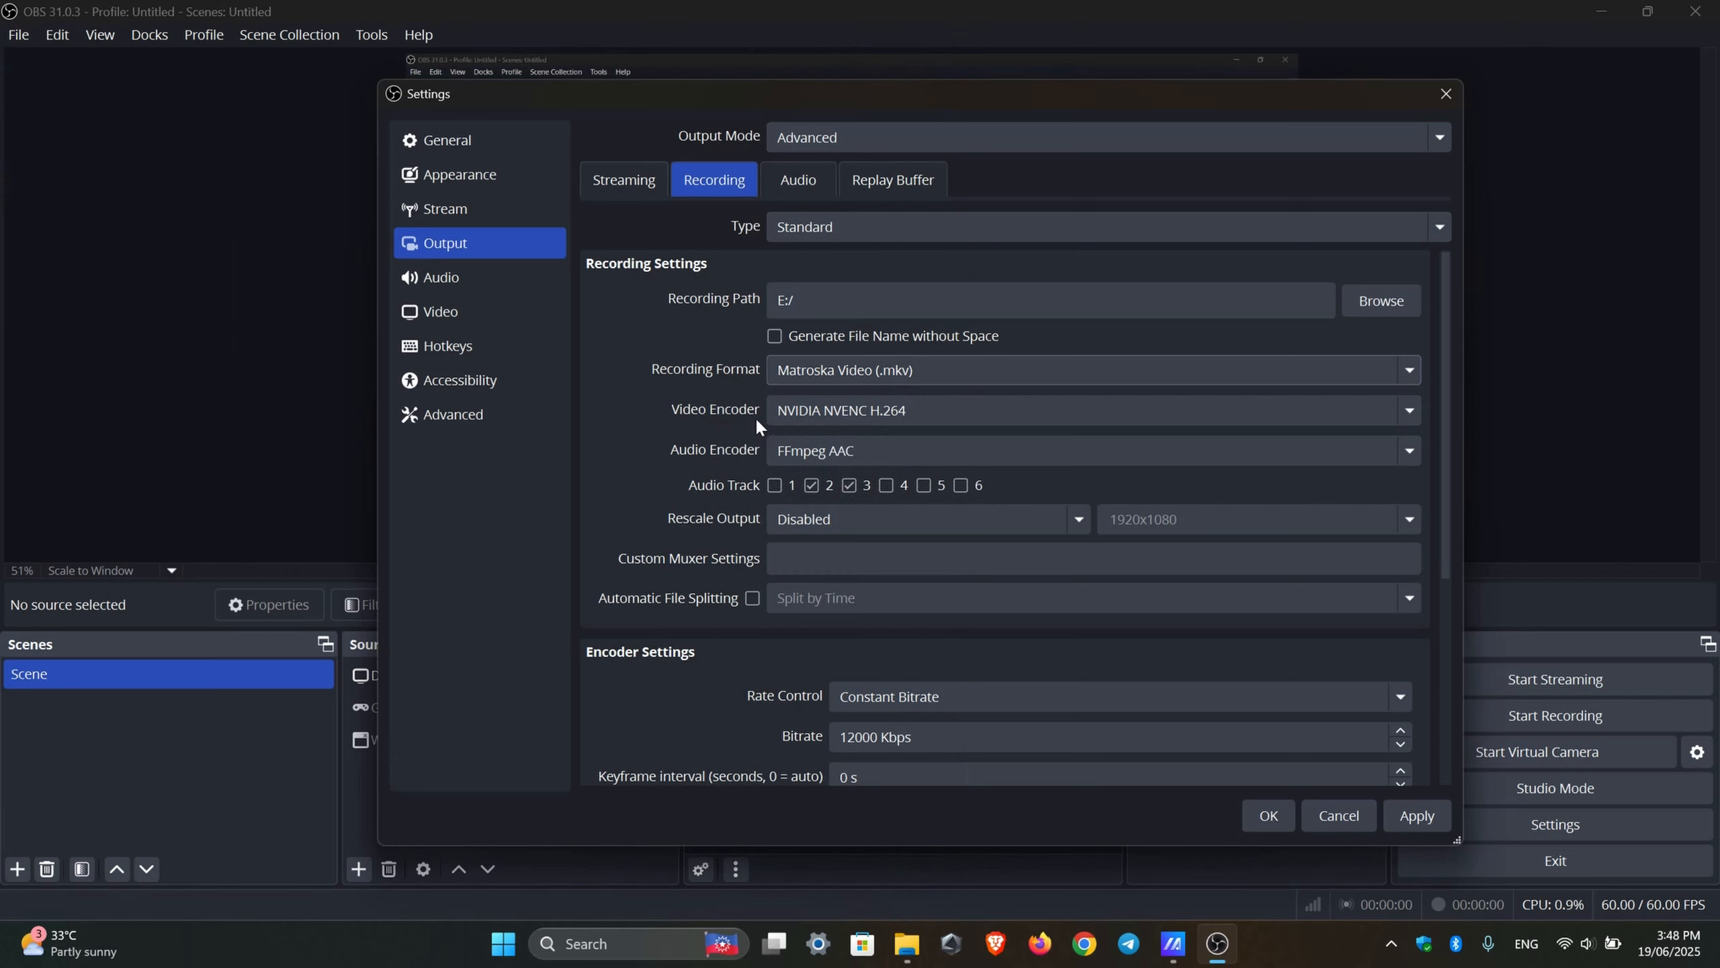
{"action": "left_click", "coordinate": [836, 409]}
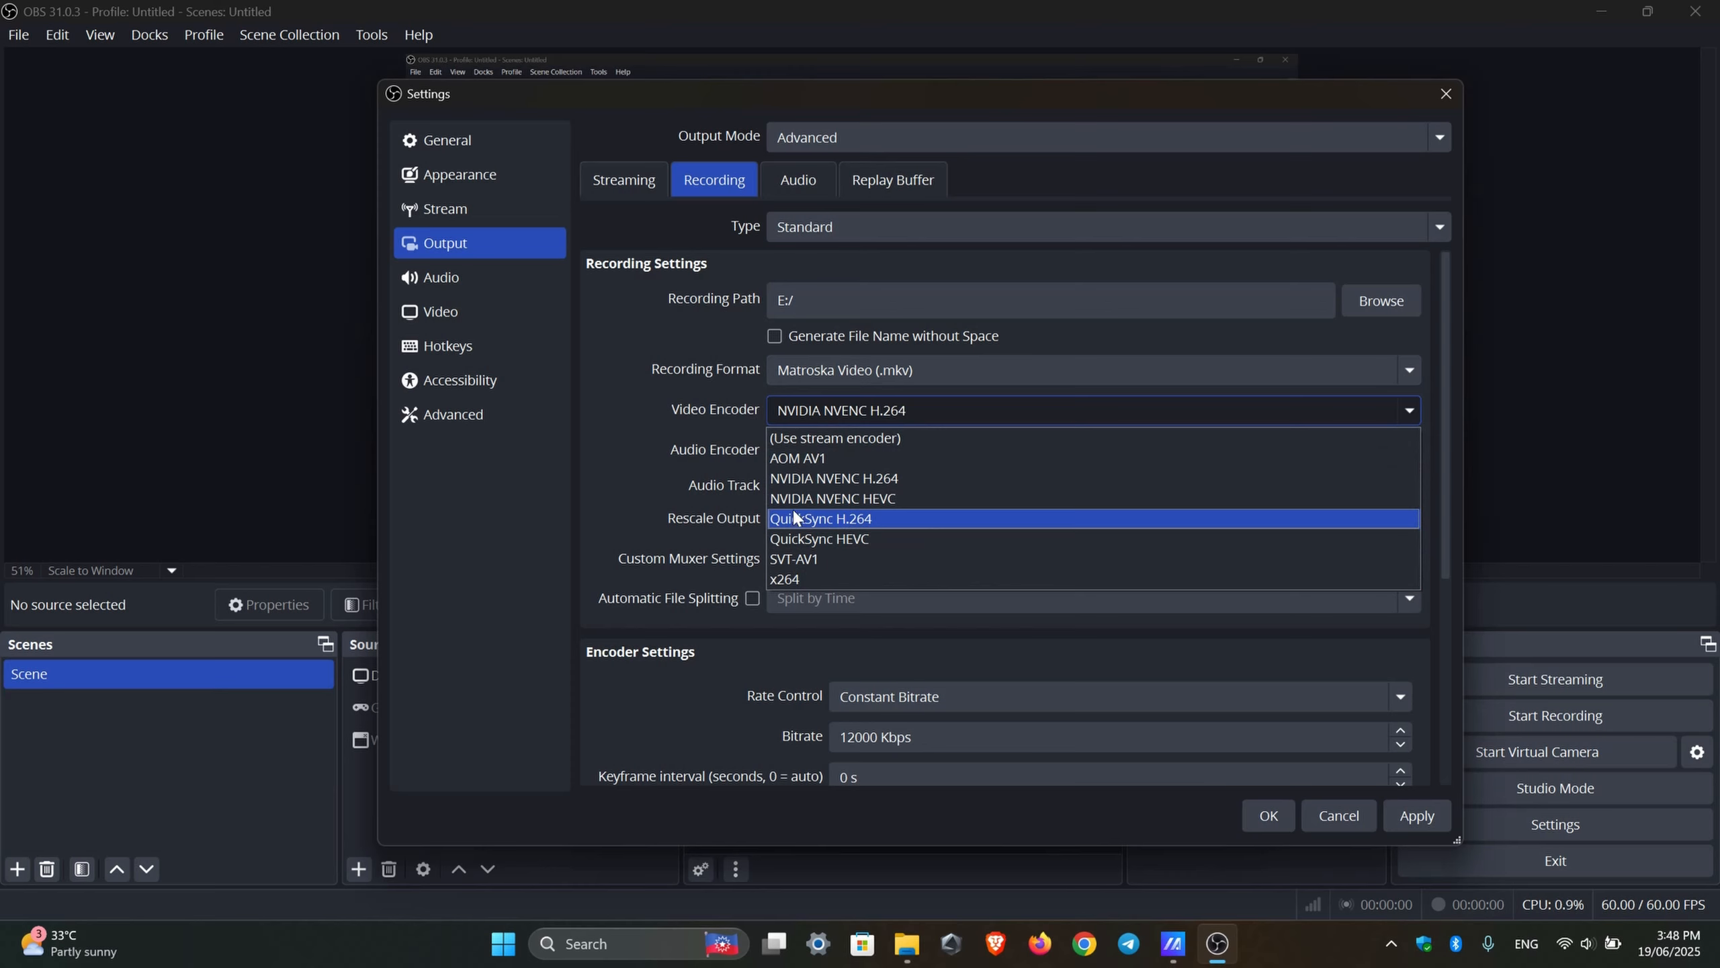
{"action": "left_click", "coordinate": [748, 472]}
Step: Review the recording's audio encoder and rescale options, keeping FFmpeg AAC and Disabled
{"action": "left_click", "coordinate": [851, 451]}
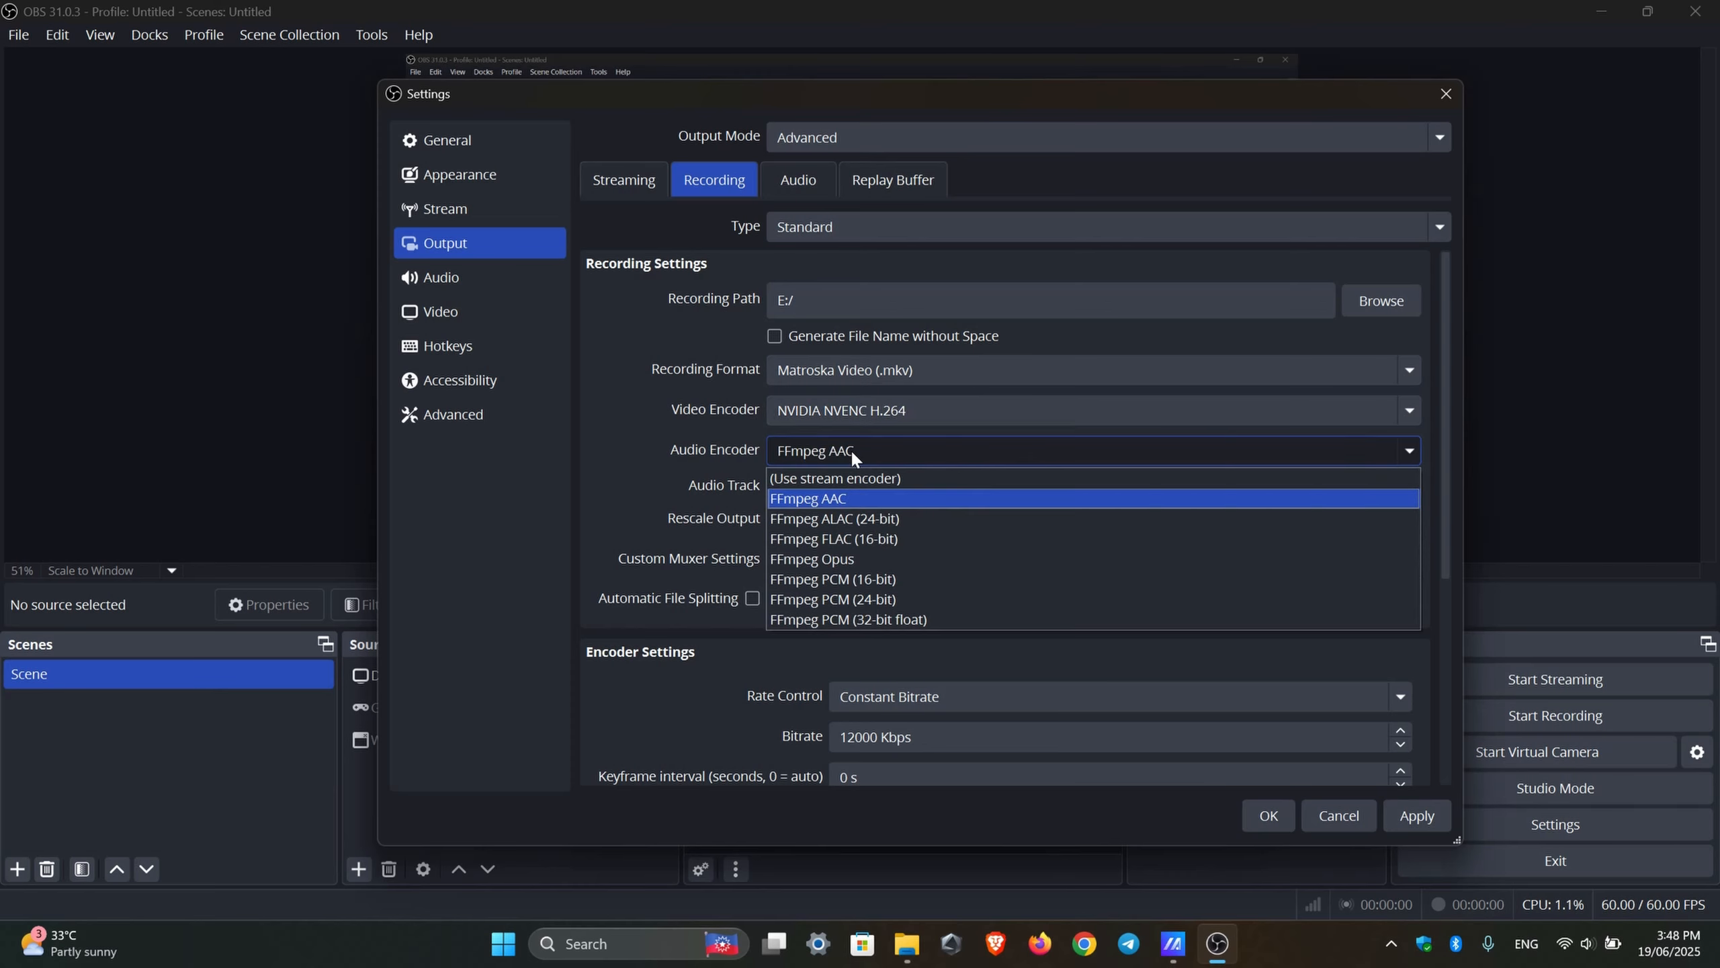
{"action": "left_click", "coordinate": [826, 500]}
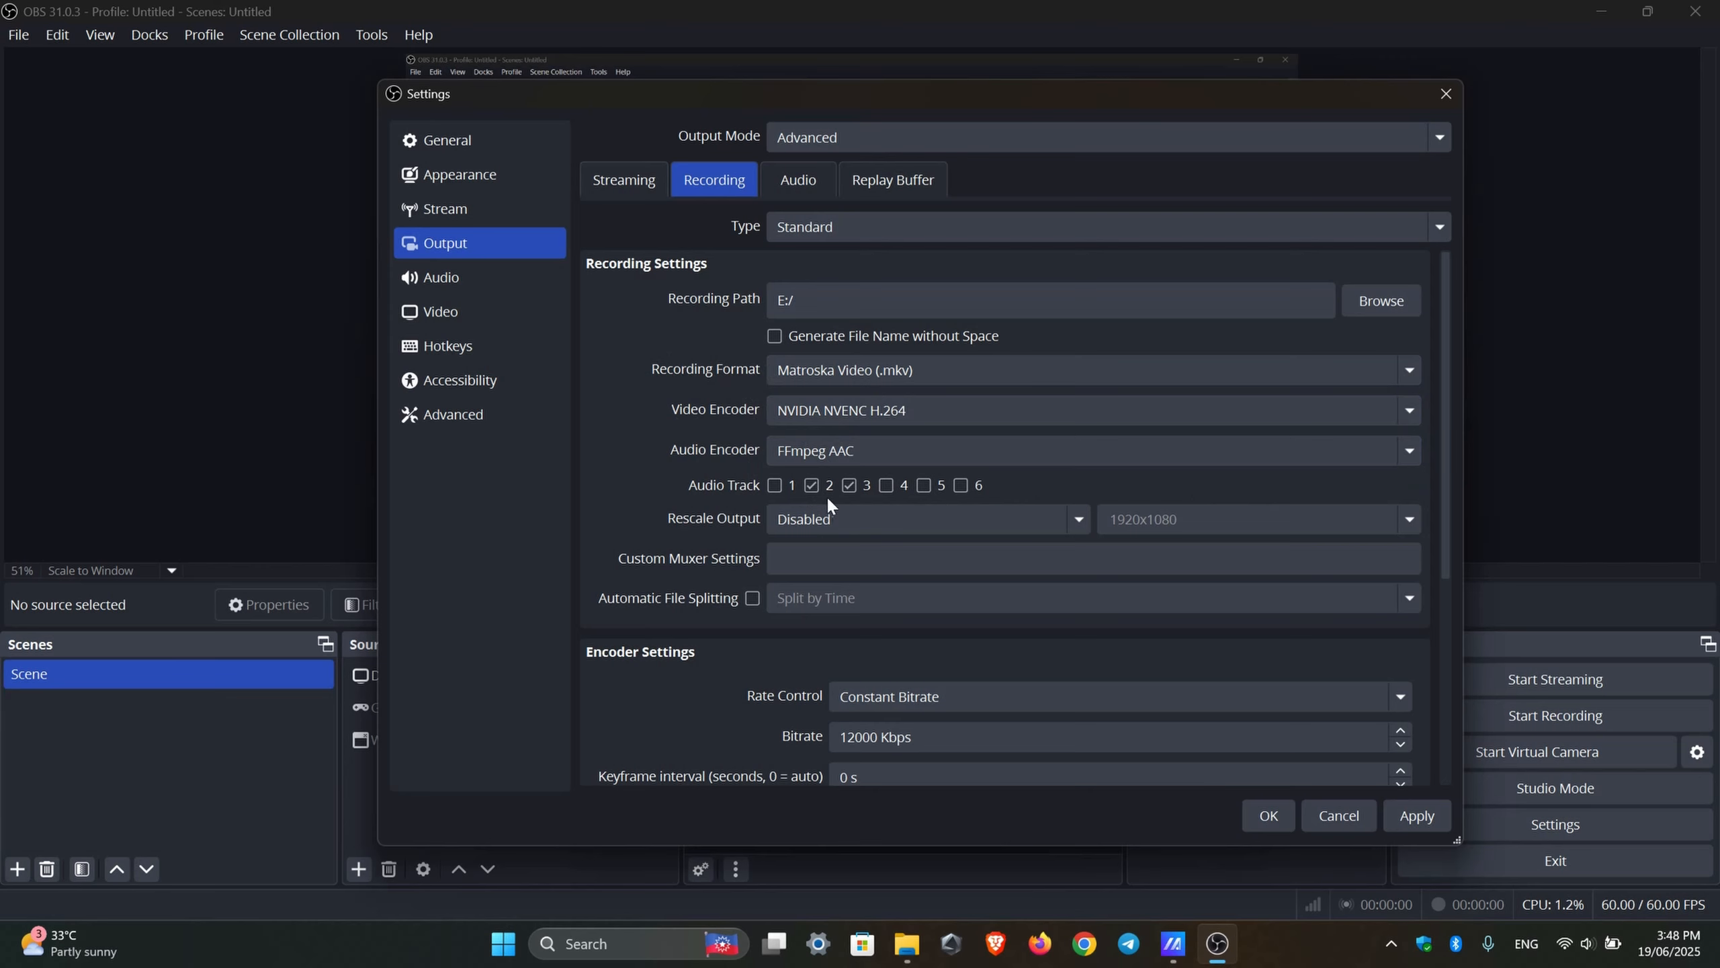
{"action": "left_click", "coordinate": [882, 517]}
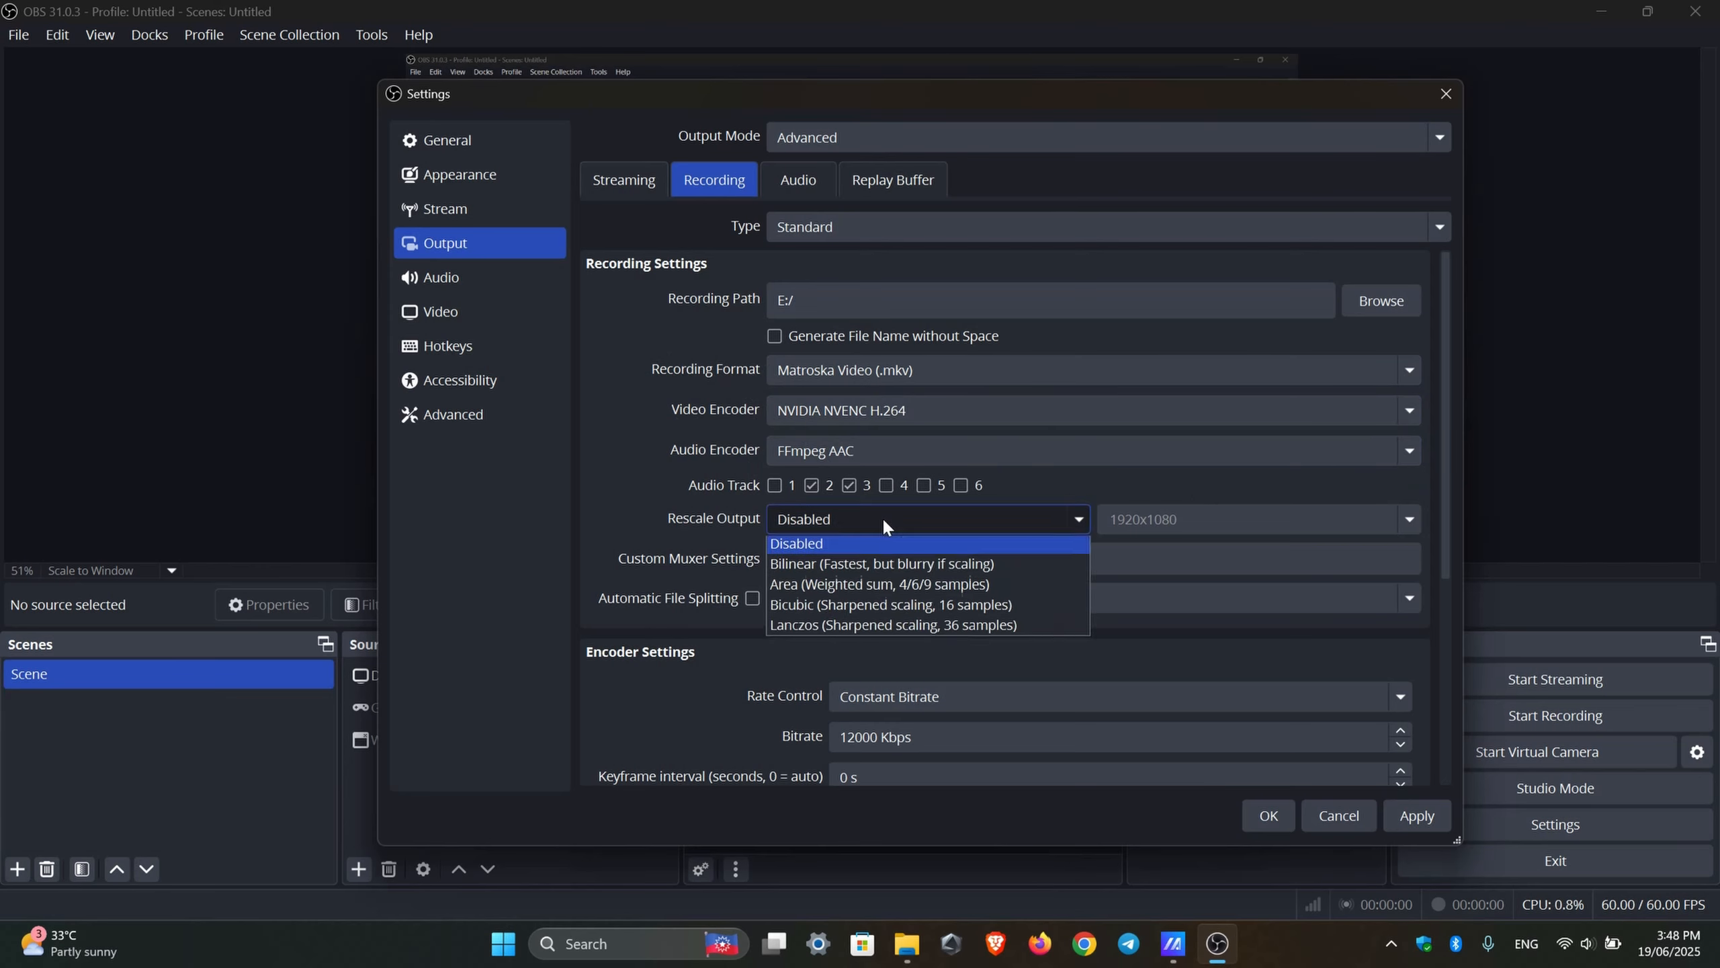
{"action": "left_click", "coordinate": [882, 518]}
Step: Examine the recording encoder settings and select the bitrate value
{"action": "scroll", "coordinate": [843, 288], "scroll_direction": "down", "scroll_amount": 5}
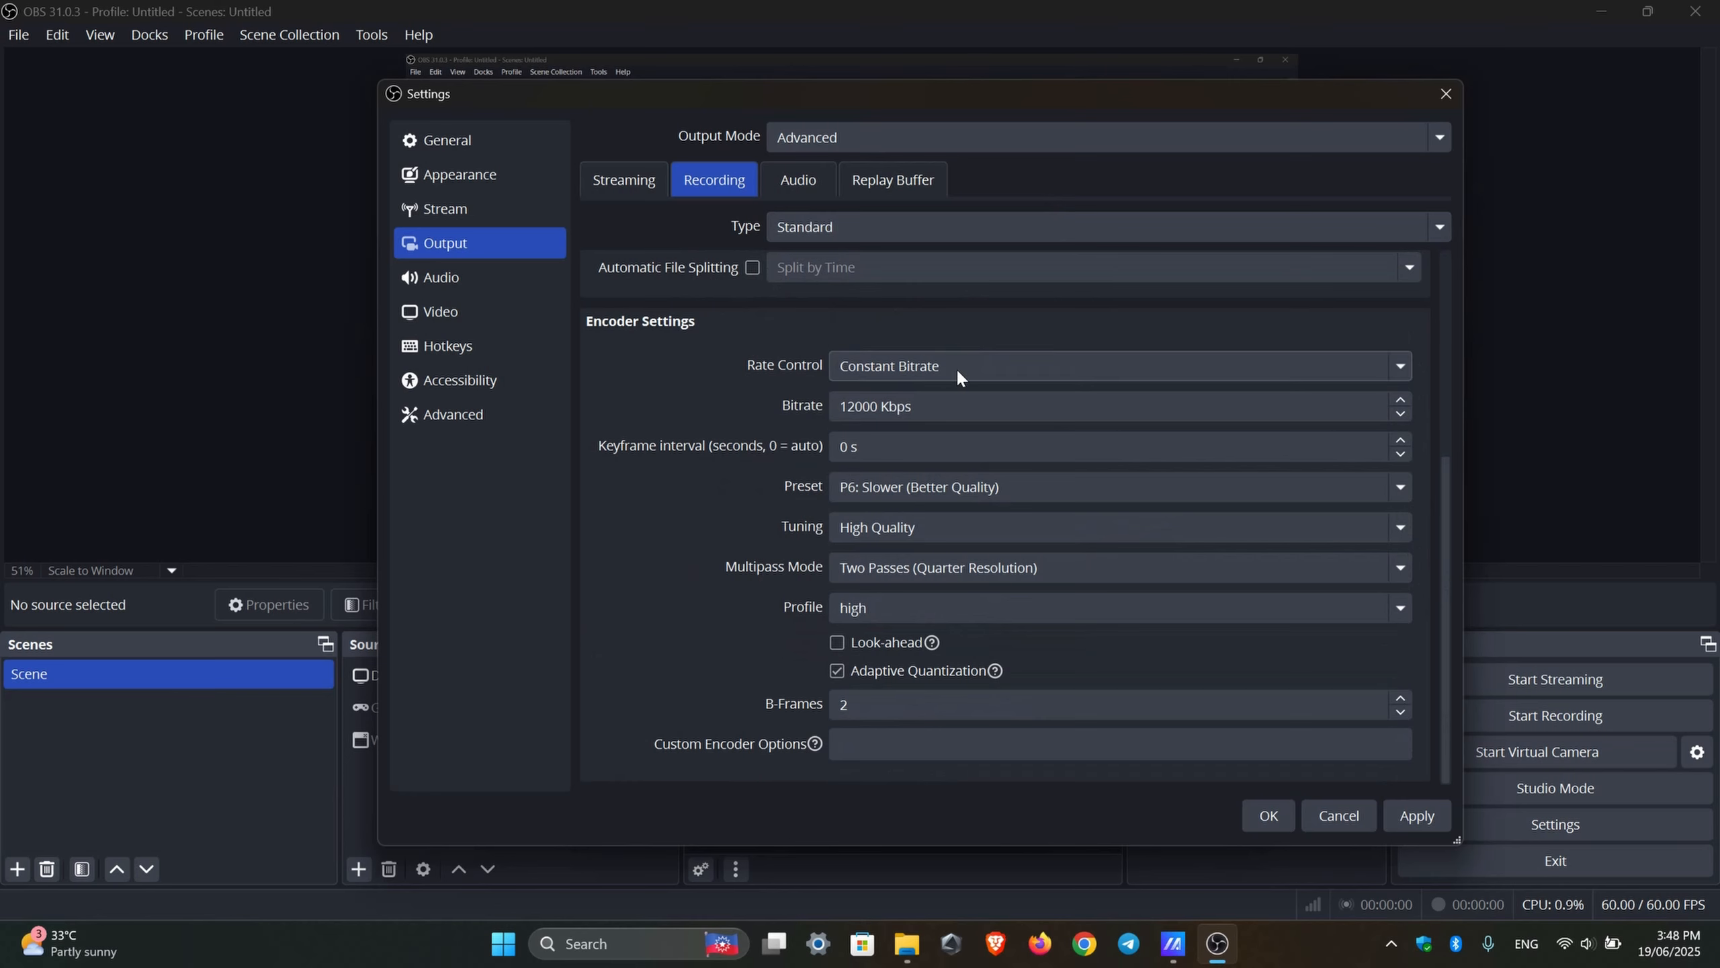
{"action": "scroll", "coordinate": [671, 504], "scroll_direction": "up", "scroll_amount": 3}
{"action": "scroll", "coordinate": [669, 503], "scroll_direction": "down", "scroll_amount": 3}
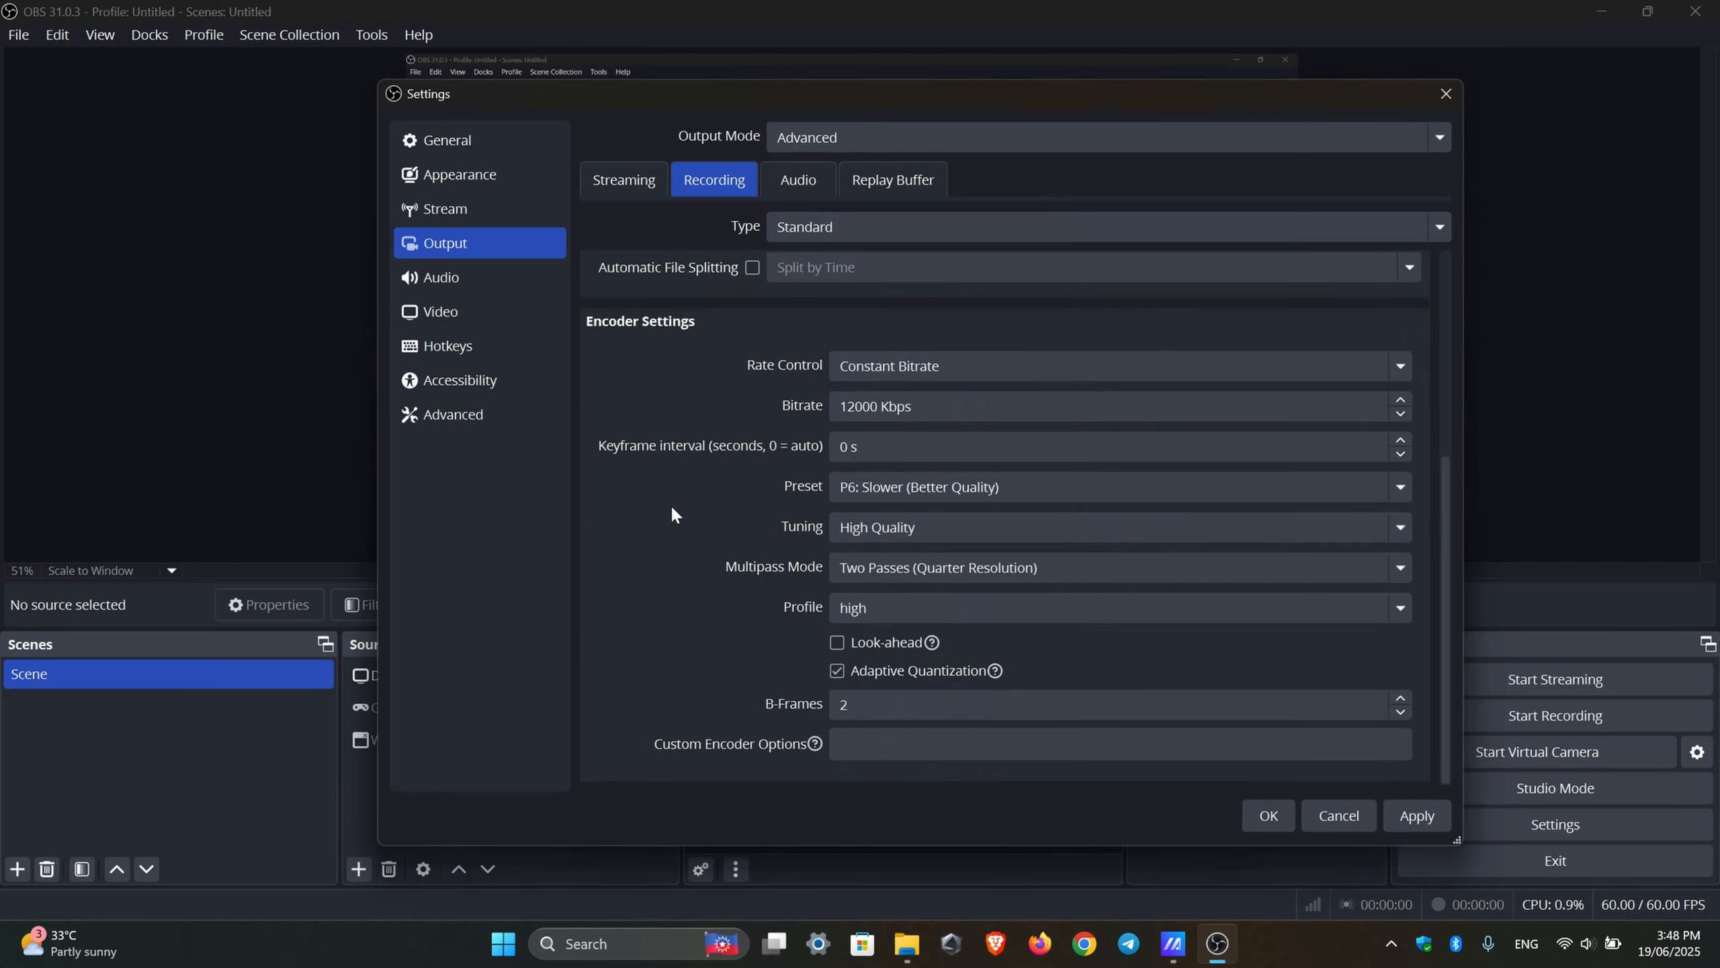
{"action": "double_click", "coordinate": [879, 405]}
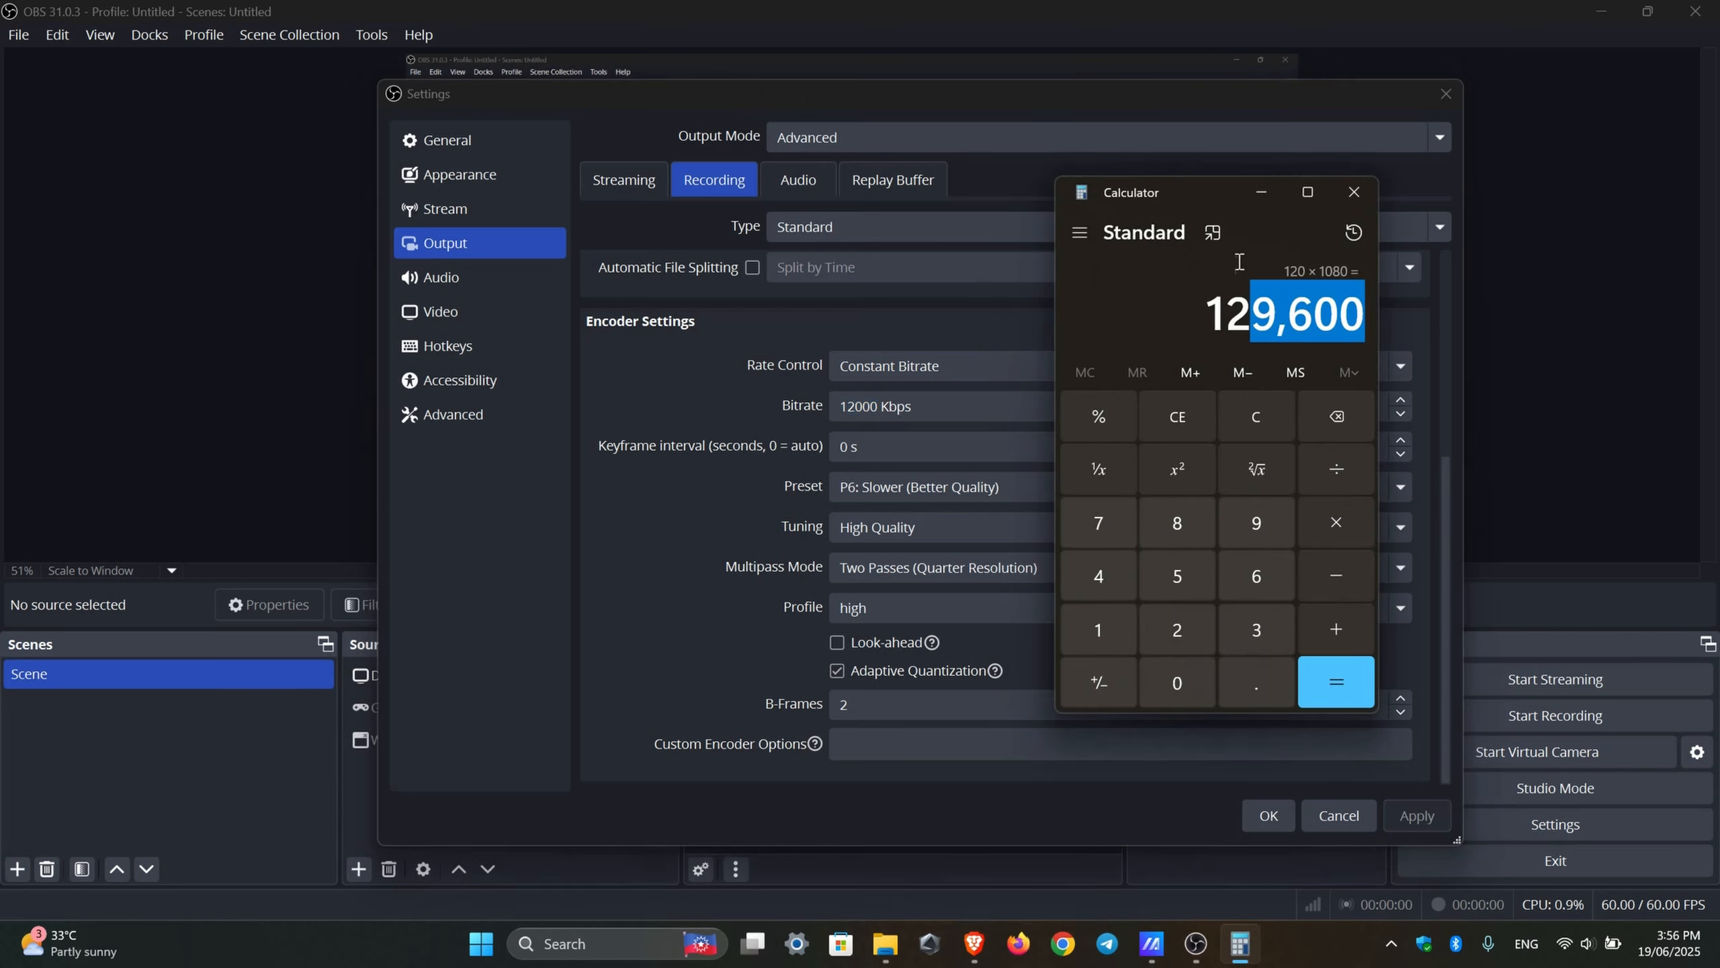
Step: Switch to Calculator, place its window beside the encoder settings, and enter 1080 as a fresh number
{"action": "left_click", "coordinate": [1243, 414]}
{"action": "left_click_drag", "start_coordinate": [1164, 196], "coordinate": [1297, 211]}
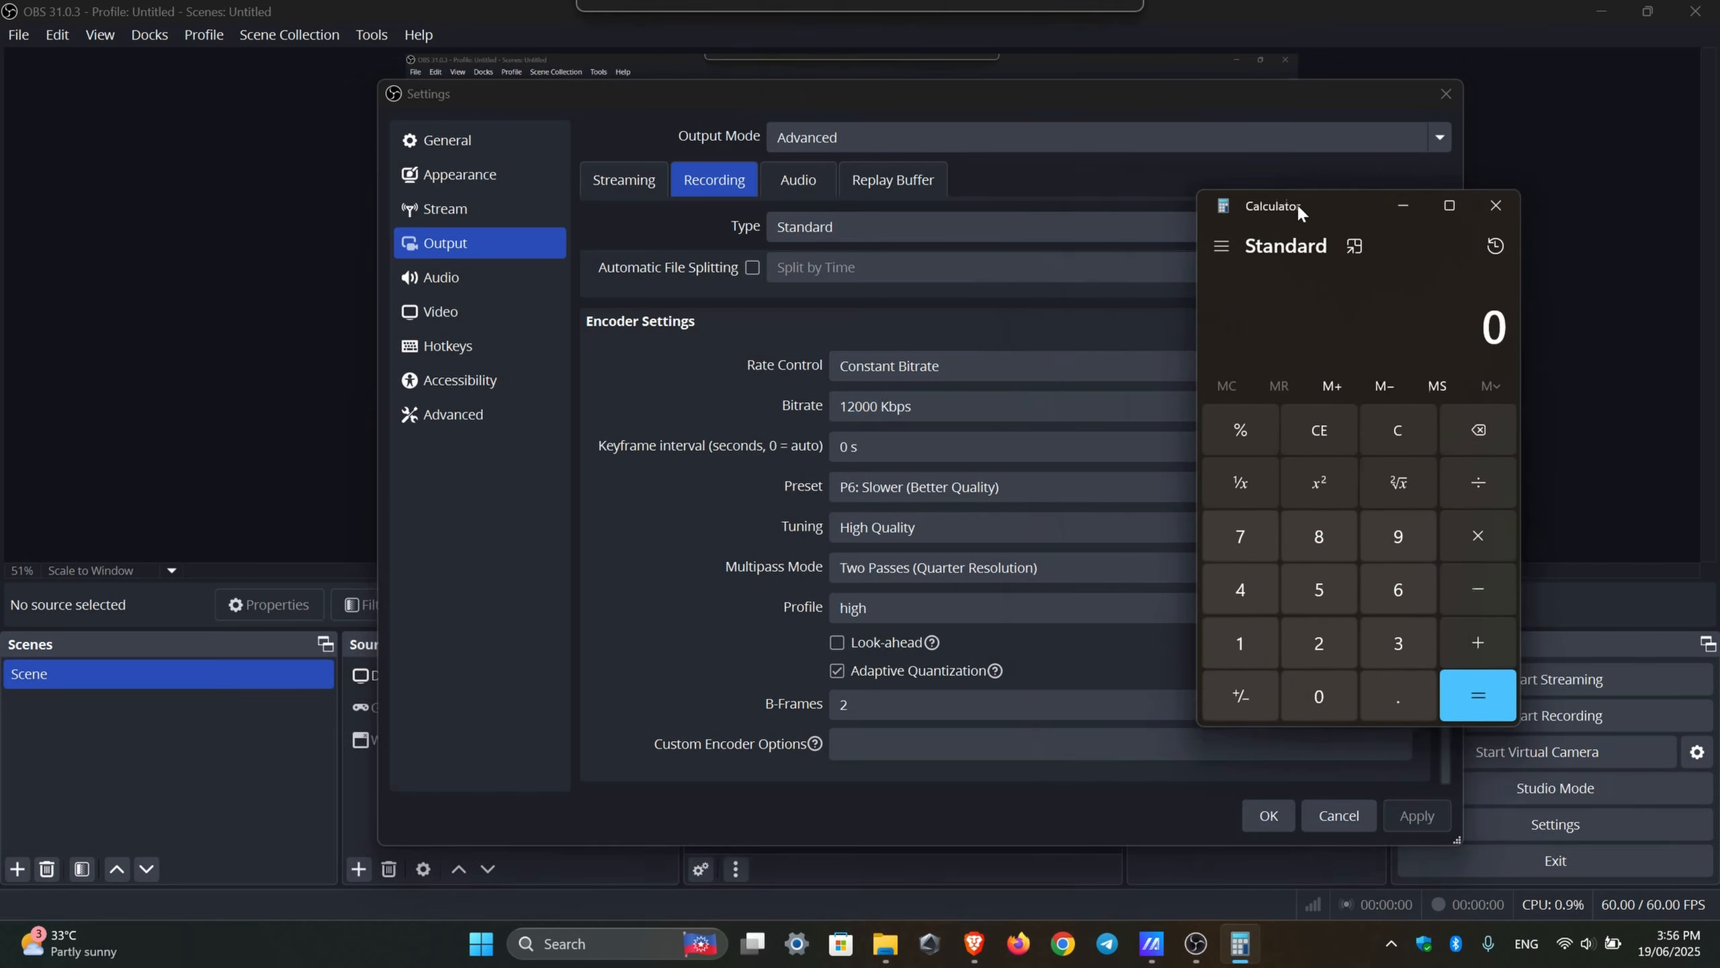
{"action": "left_click", "coordinate": [1250, 634]}
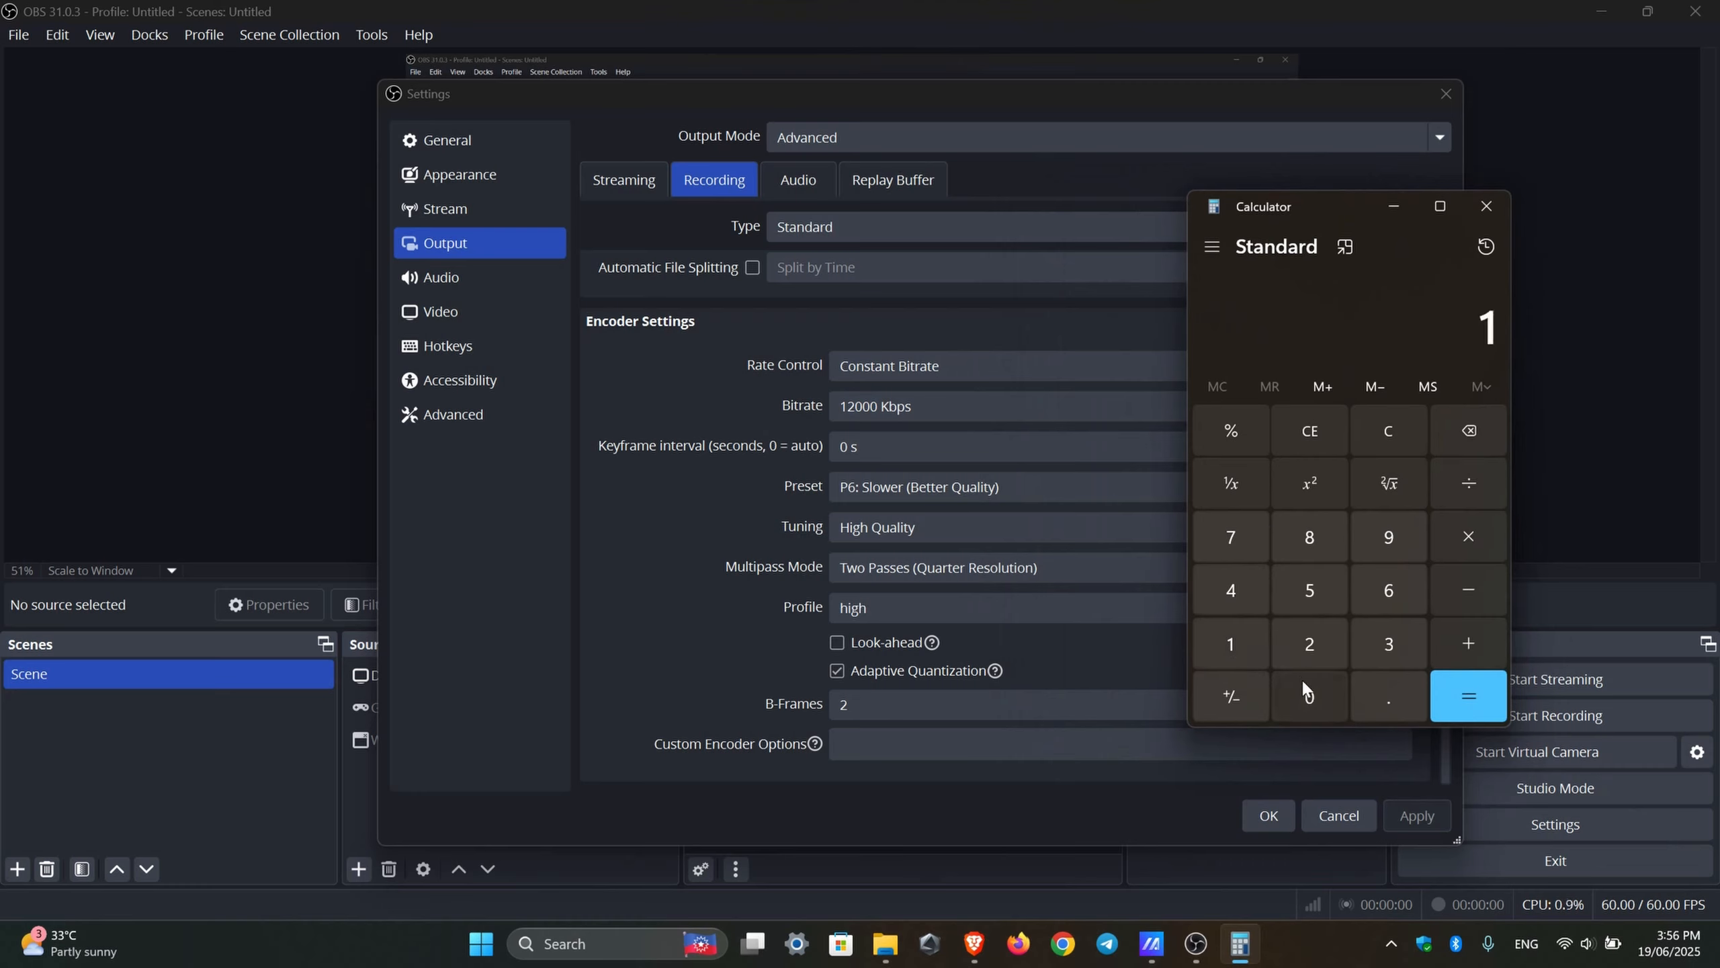
{"action": "left_click", "coordinate": [1303, 683]}
{"action": "left_click", "coordinate": [1315, 536]}
{"action": "left_click", "coordinate": [1316, 705]}
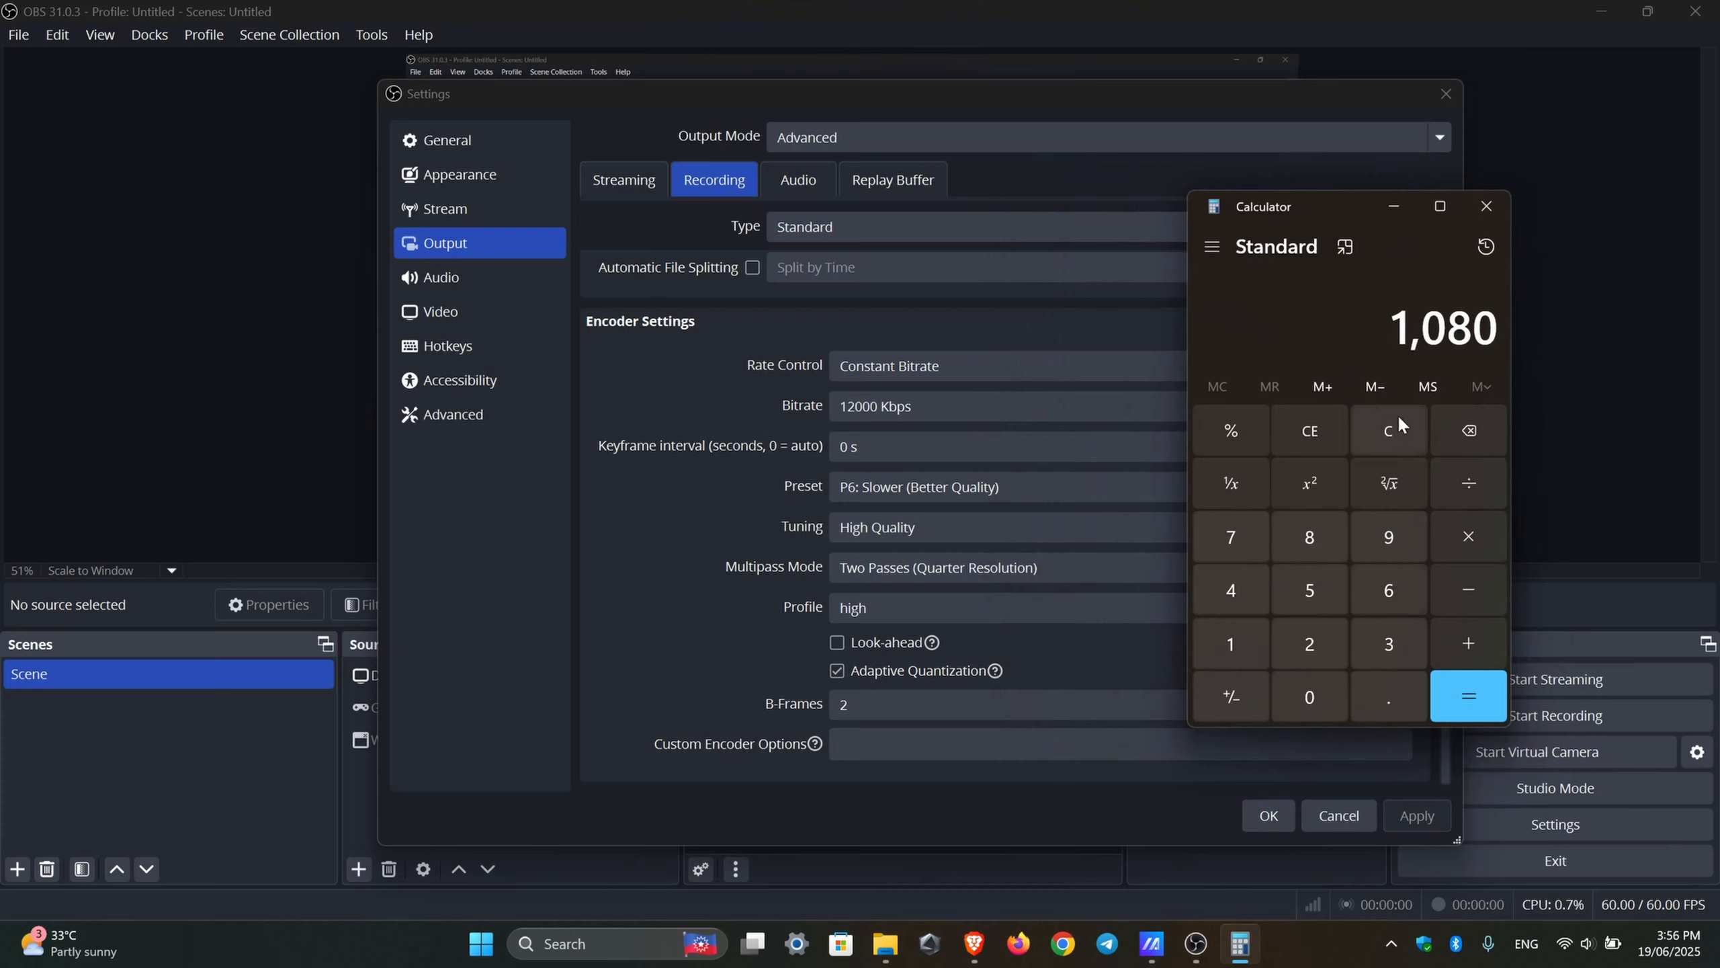
{"action": "left_click_drag", "start_coordinate": [1325, 205], "coordinate": [1319, 196]}
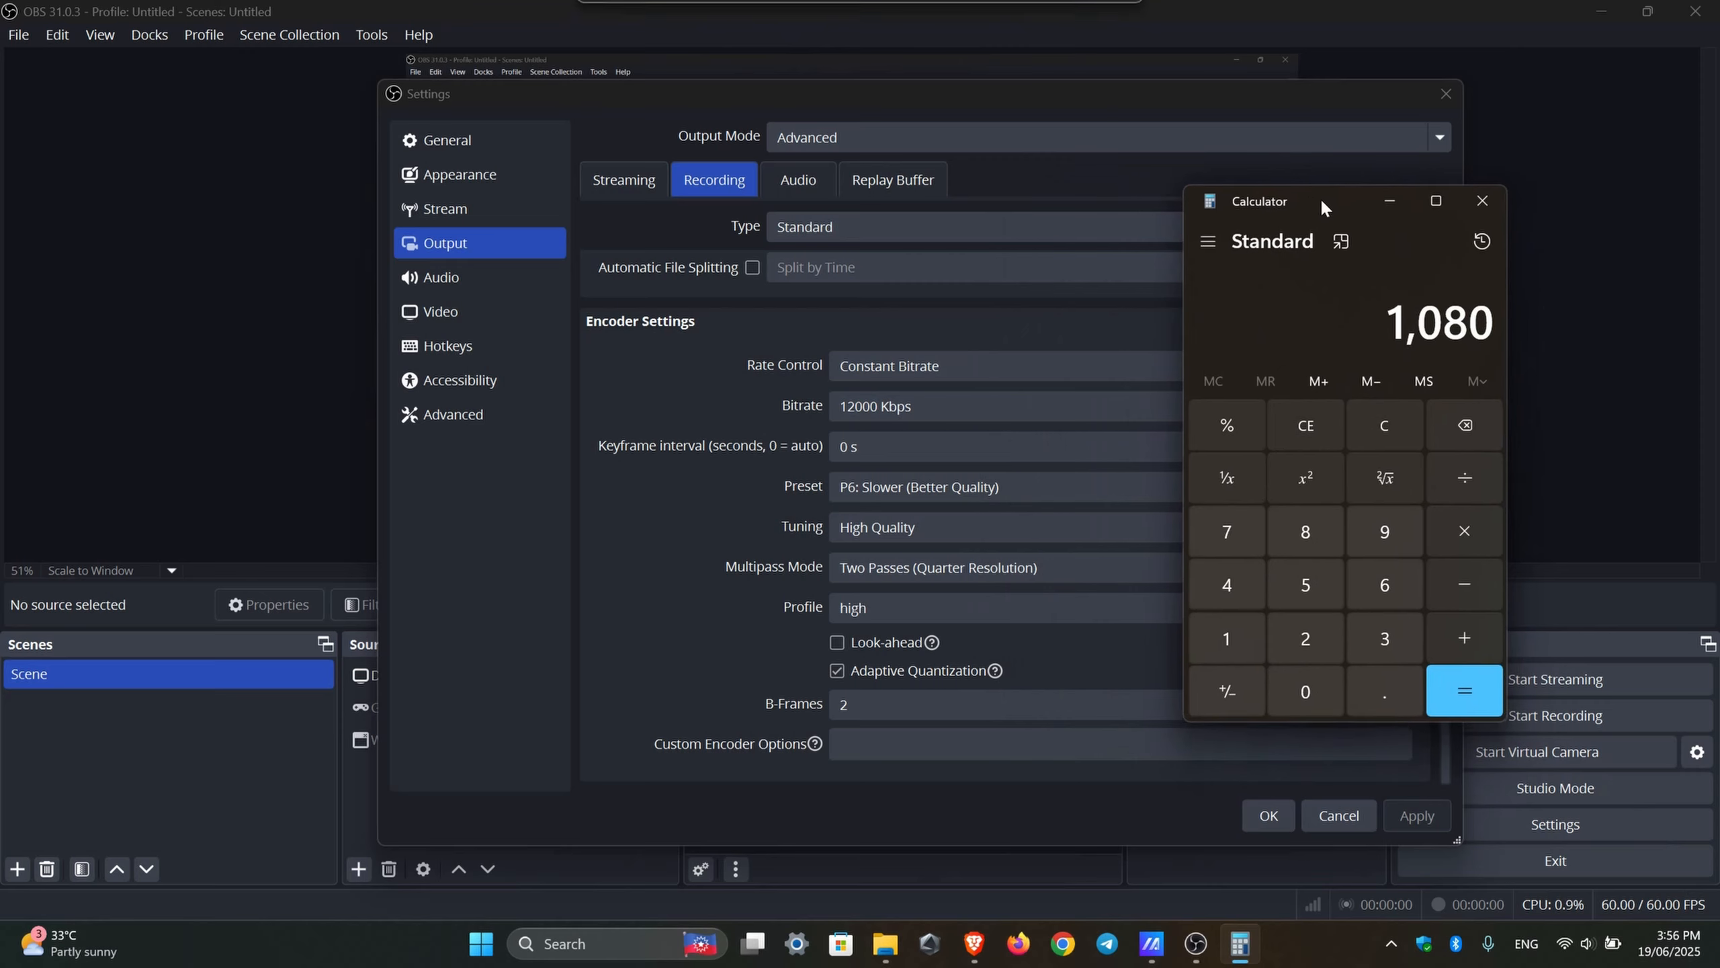
{"action": "left_click_drag", "start_coordinate": [1320, 196], "coordinate": [1315, 189]}
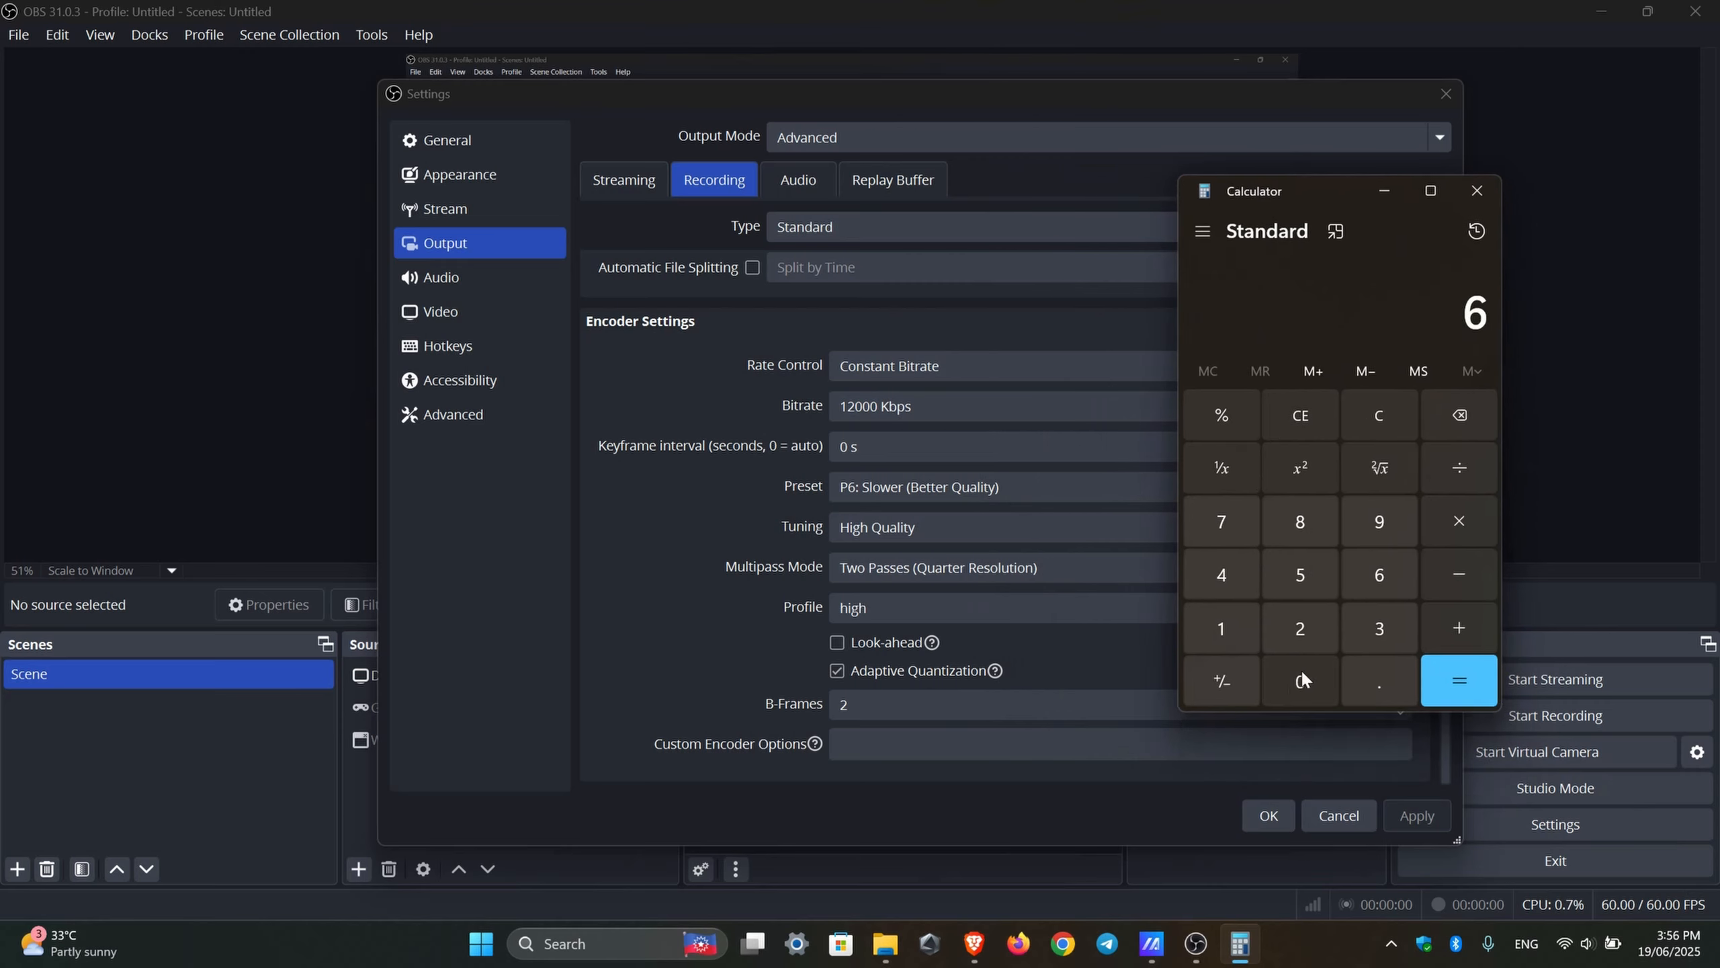
Step: Calculate the recording bitrate for 1080p at 60 FPS by multiplying 60 by 2 and the product by 1080
{"action": "left_click", "coordinate": [1300, 671]}
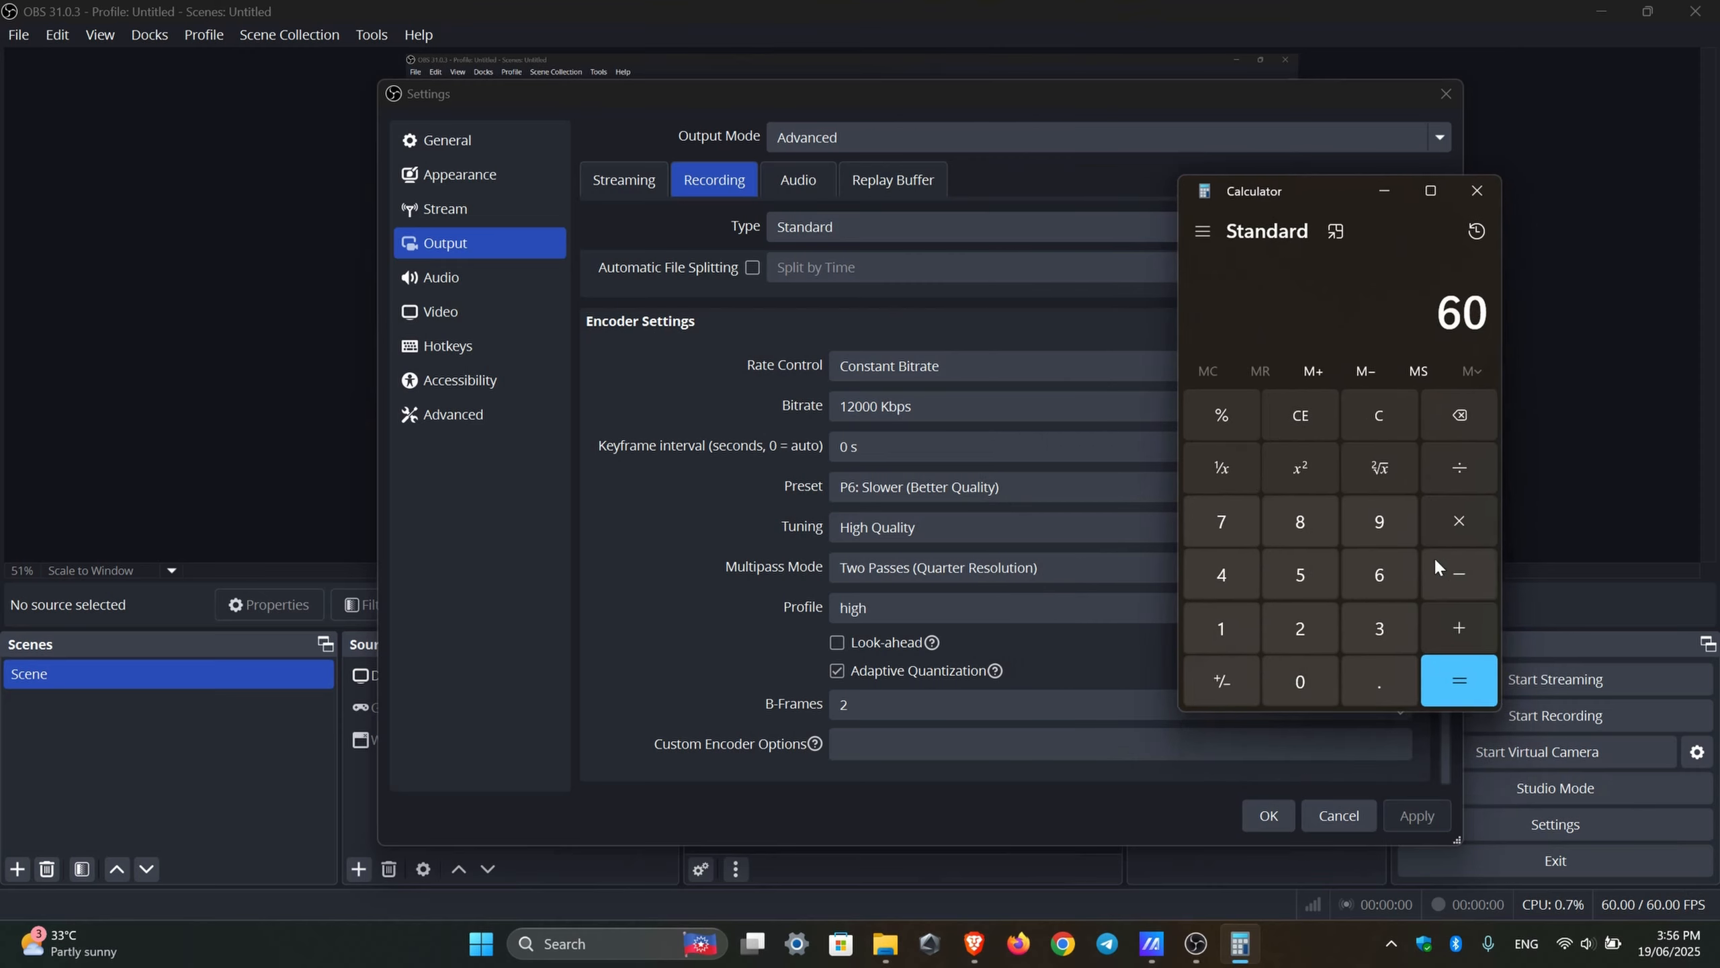
{"action": "left_click", "coordinate": [1460, 523]}
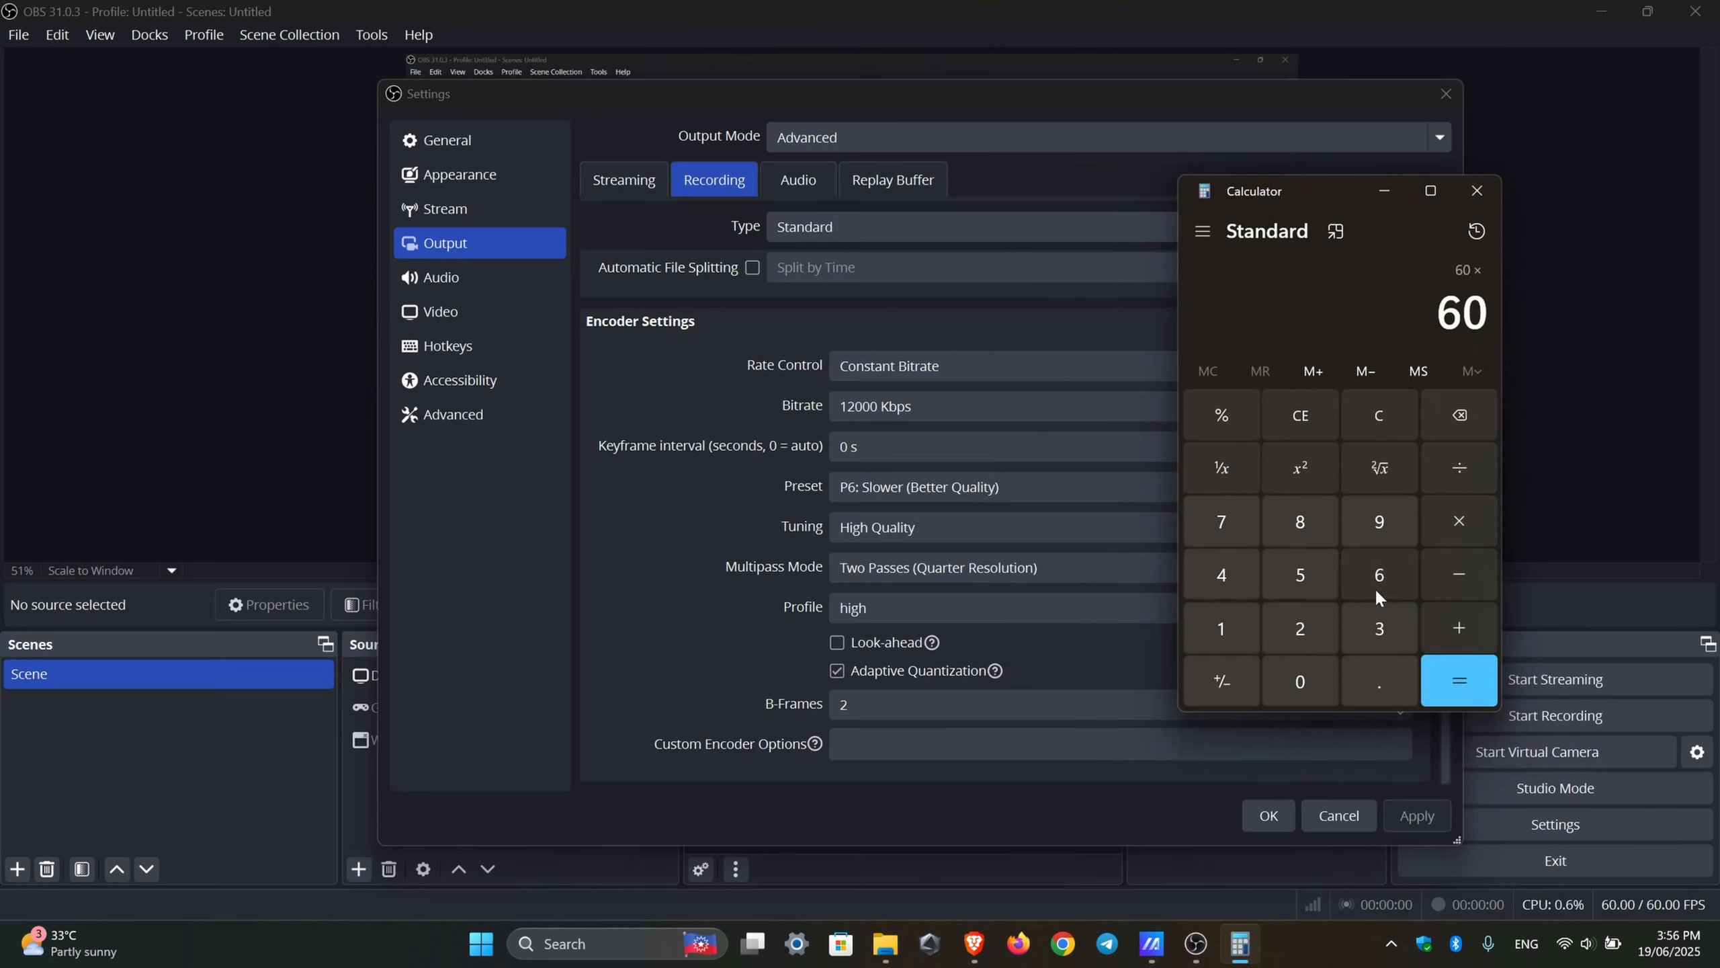
{"action": "left_click", "coordinate": [1300, 629]}
{"action": "left_click", "coordinate": [1459, 679]}
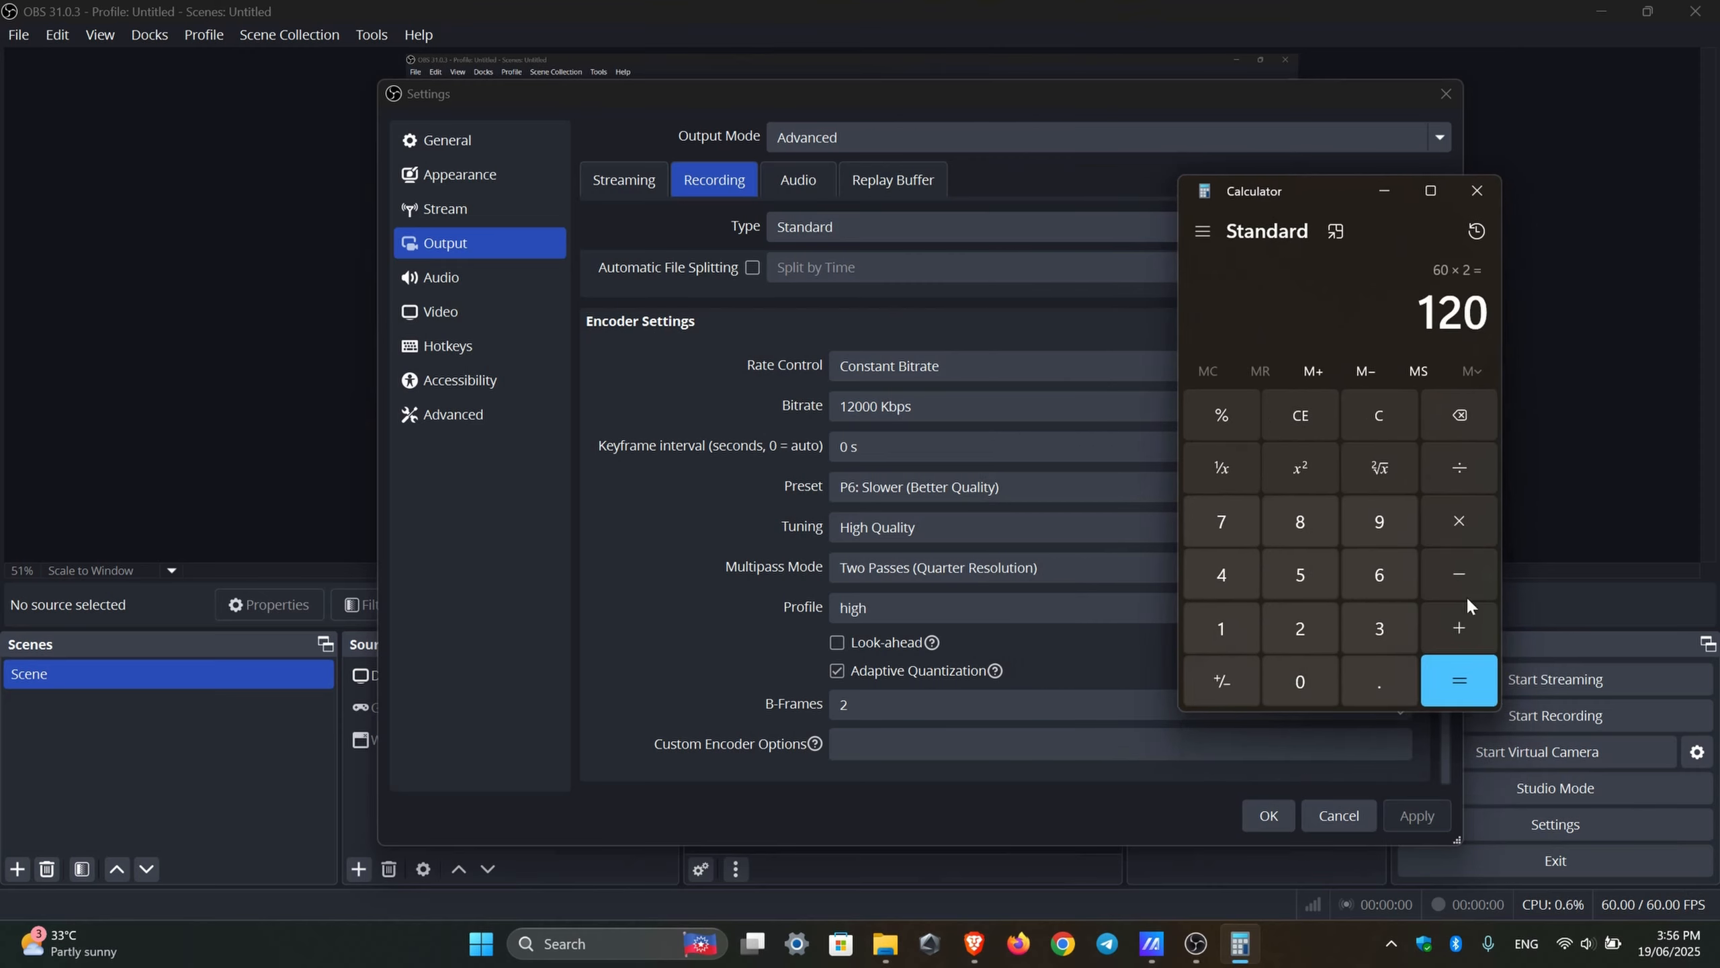
{"action": "left_click", "coordinate": [1461, 523]}
{"action": "left_click", "coordinate": [1222, 627]}
{"action": "left_click", "coordinate": [1300, 680]}
{"action": "left_click", "coordinate": [1301, 521]}
{"action": "left_click", "coordinate": [1304, 674]}
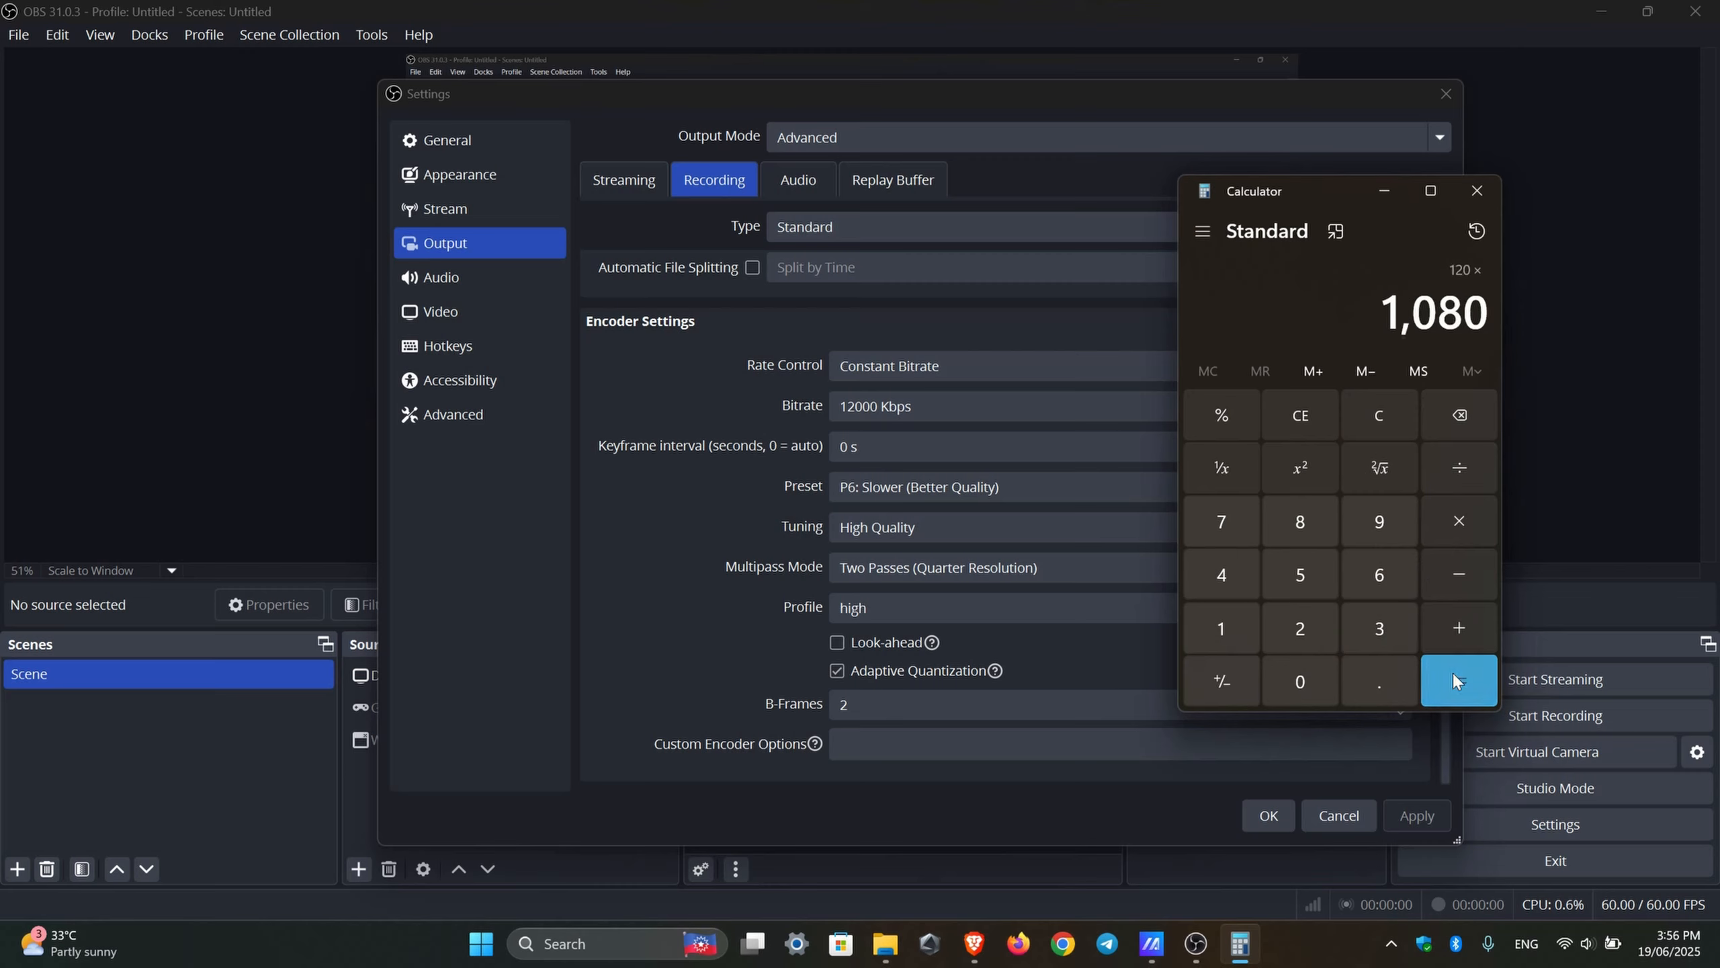
{"action": "left_click", "coordinate": [1456, 678]}
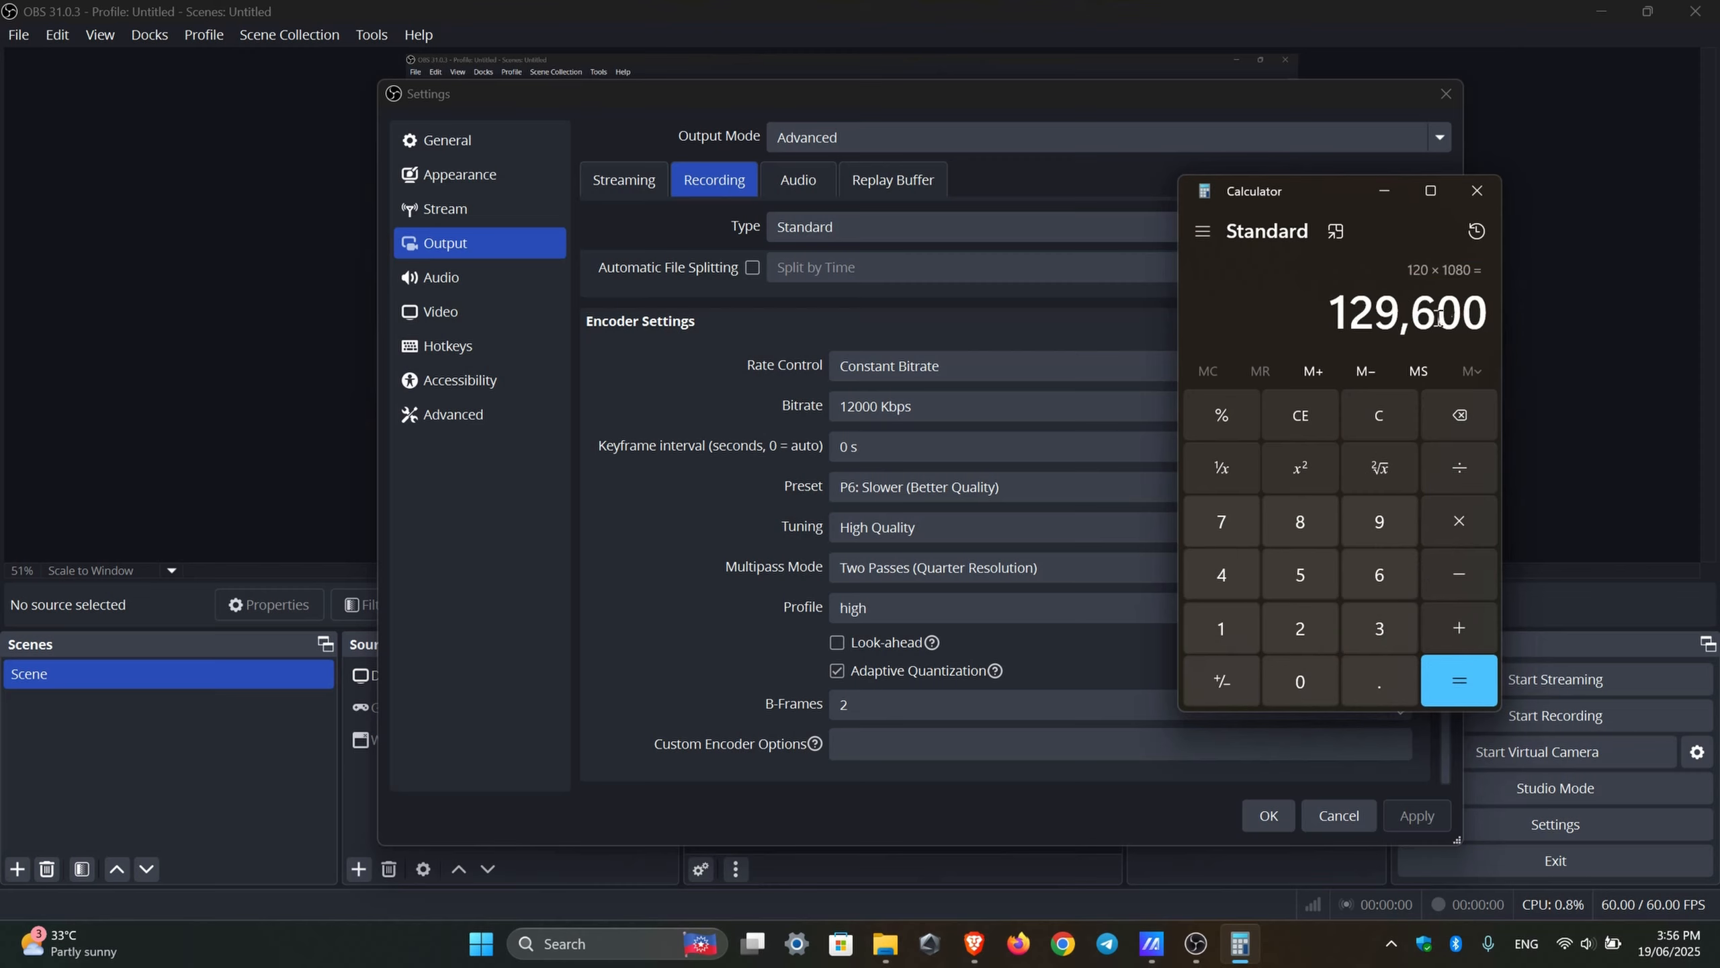
Step: Clear the calculator, multiply 1080 by 60, and select the result, nudging the Calculator window slightly
{"action": "left_click", "coordinate": [1379, 407]}
{"action": "left_click", "coordinate": [1222, 627]}
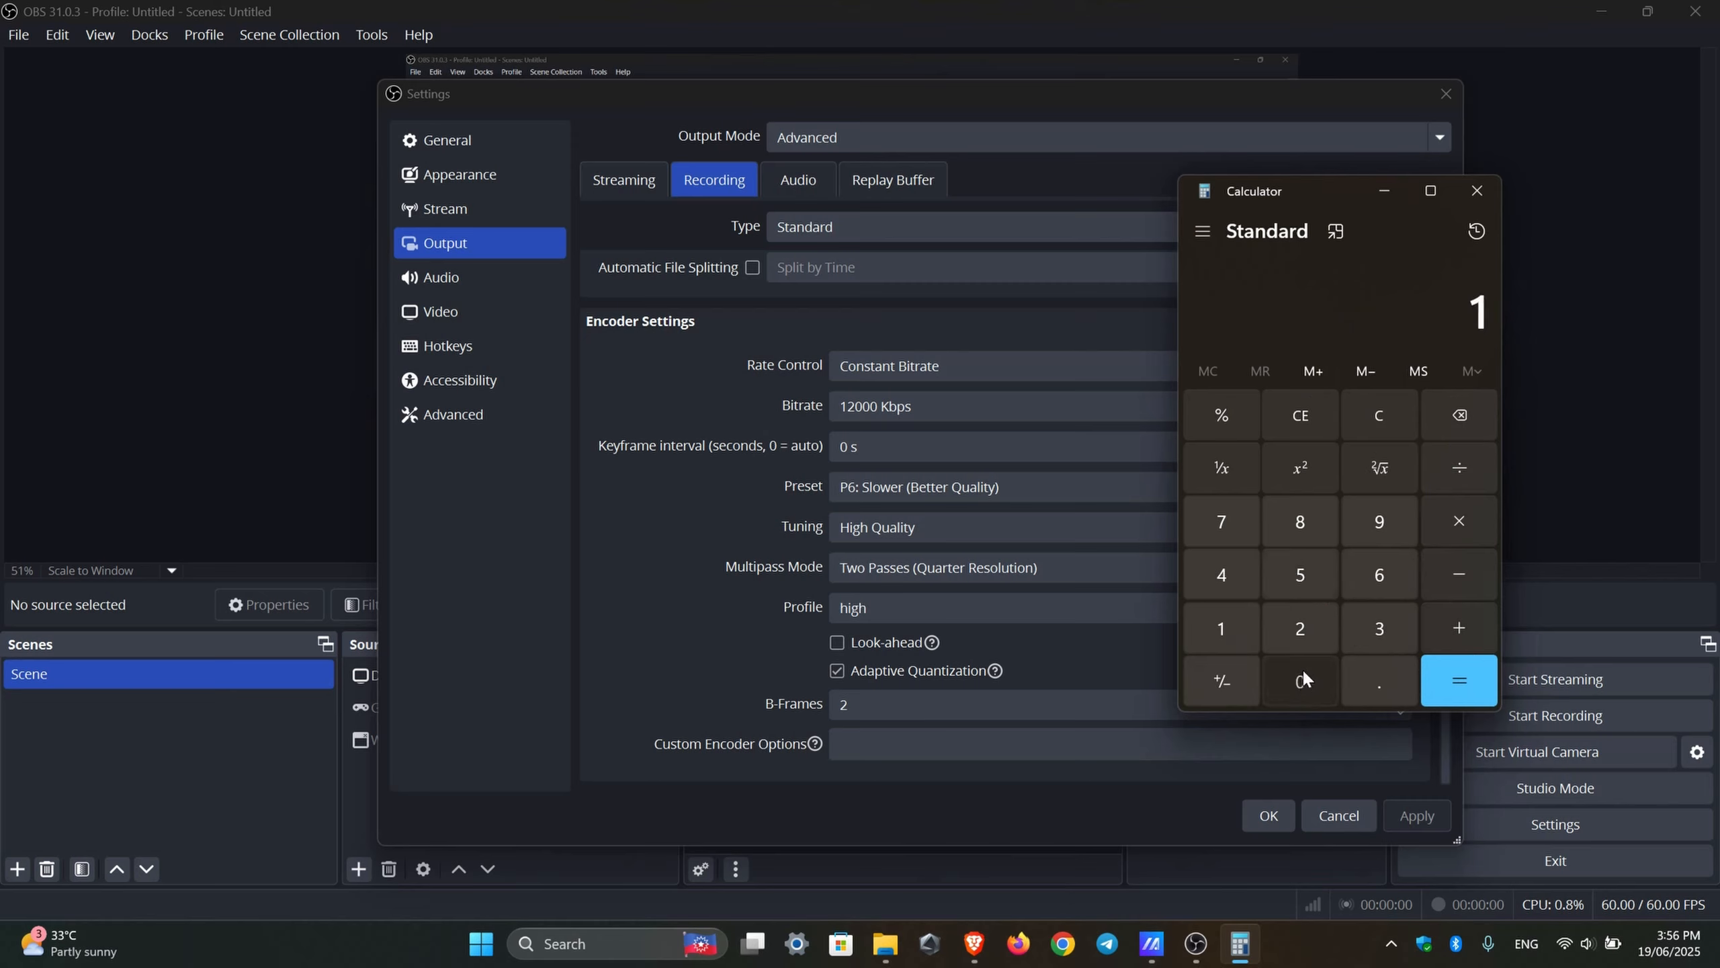
{"action": "left_click", "coordinate": [1301, 671]}
{"action": "left_click", "coordinate": [1304, 522]}
{"action": "left_click", "coordinate": [1304, 677]}
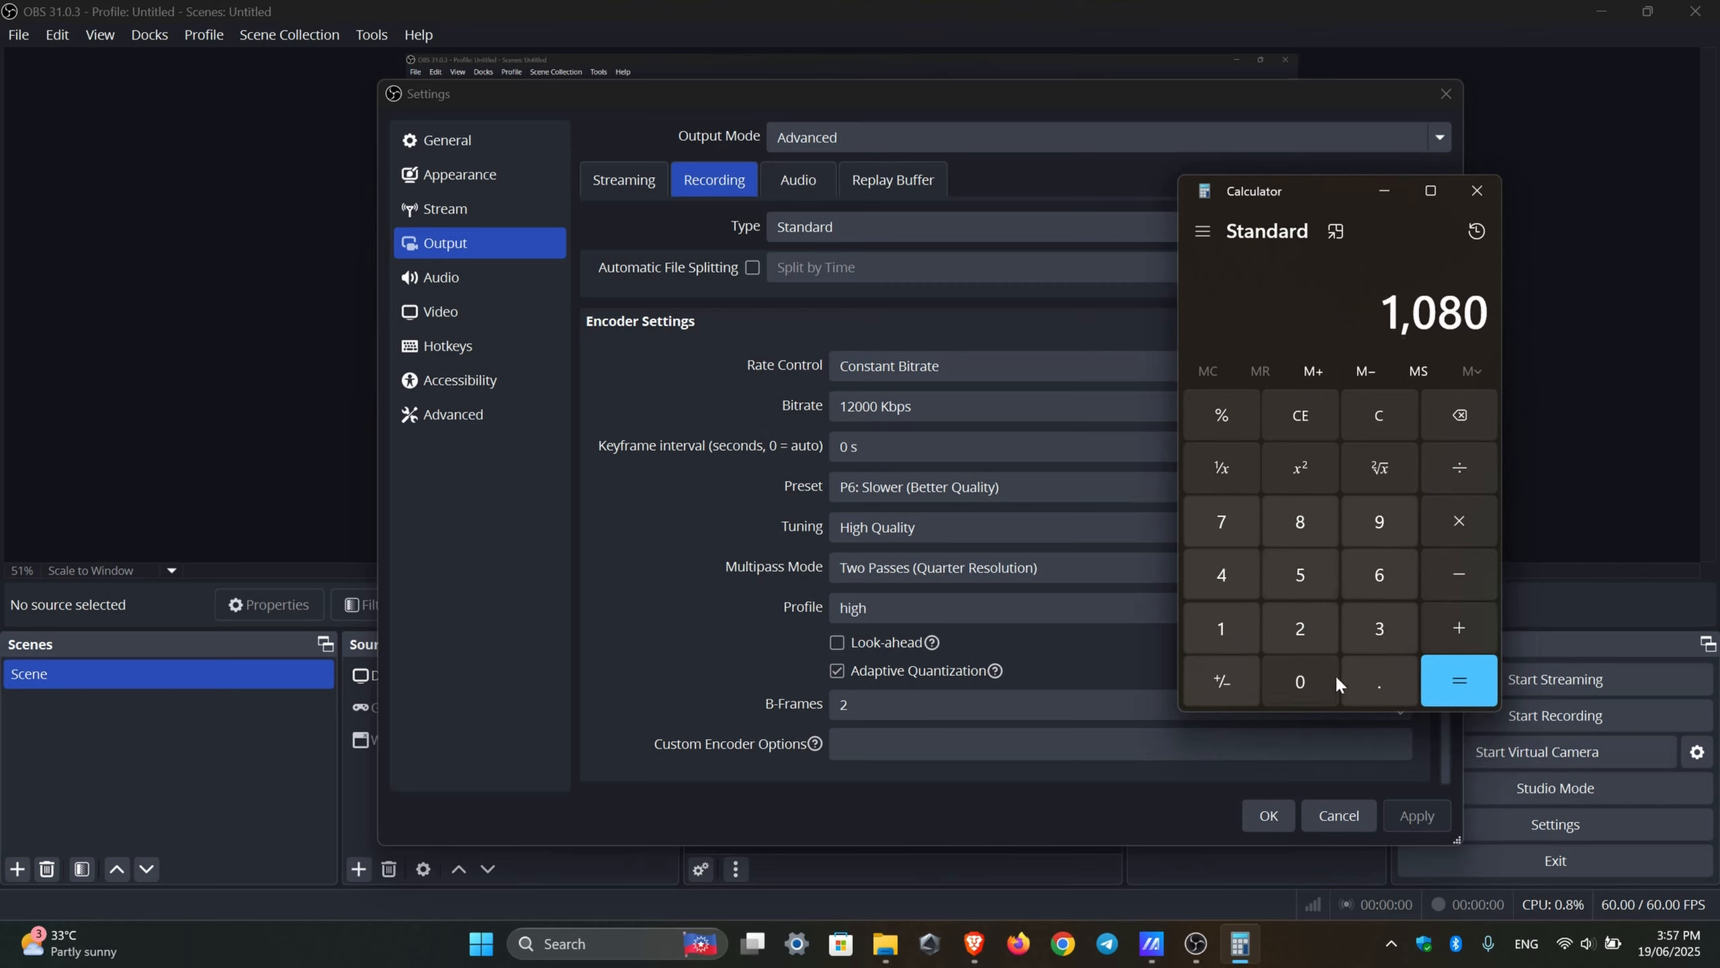
{"action": "left_click", "coordinate": [1457, 526]}
{"action": "left_click", "coordinate": [1368, 582]}
{"action": "left_click", "coordinate": [1300, 681]}
{"action": "left_click", "coordinate": [1446, 681]}
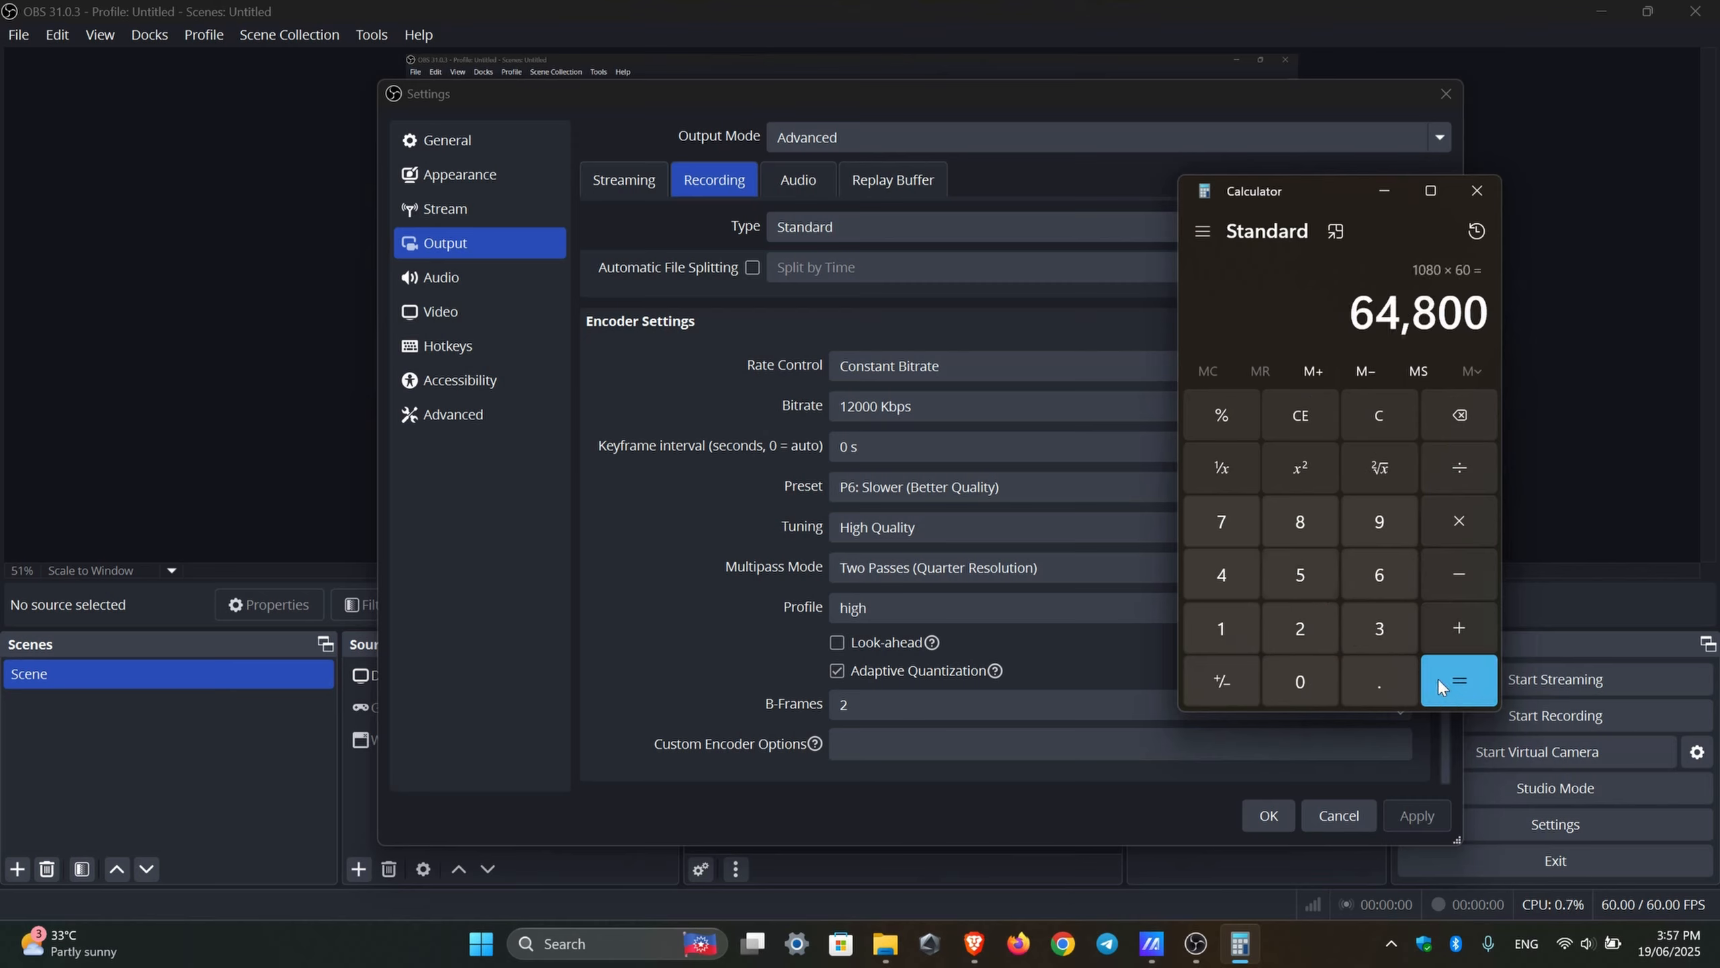
{"action": "double_click", "coordinate": [1386, 312]}
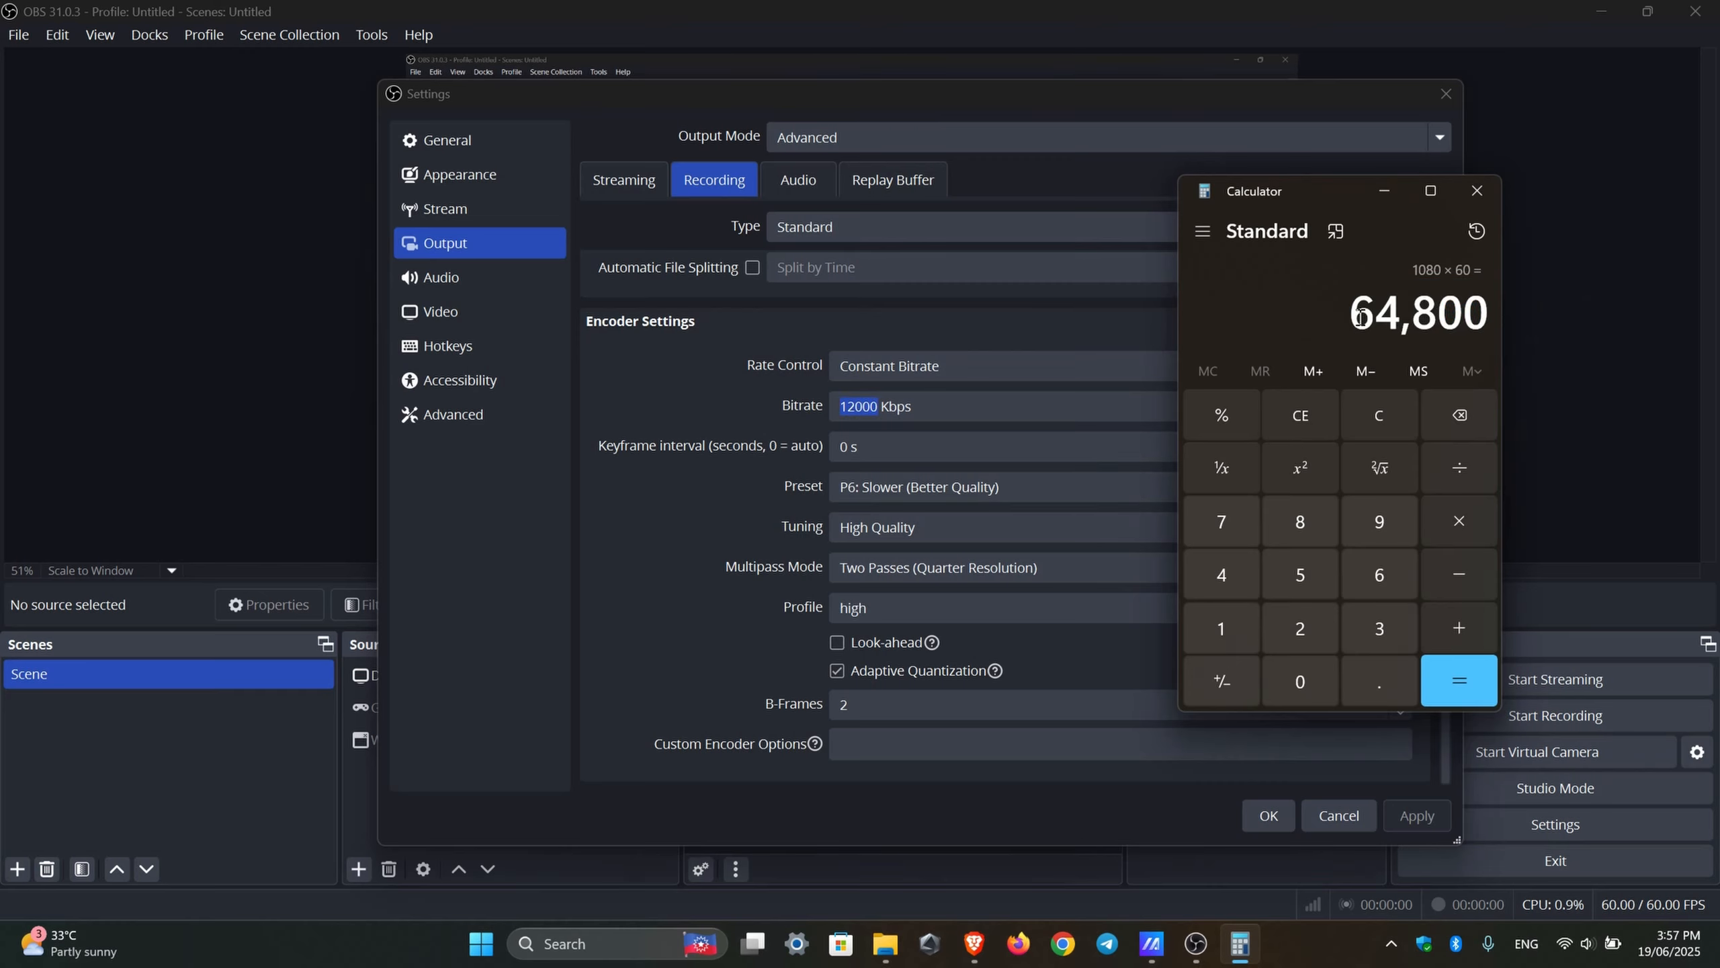
{"action": "double_click", "coordinate": [1359, 315]}
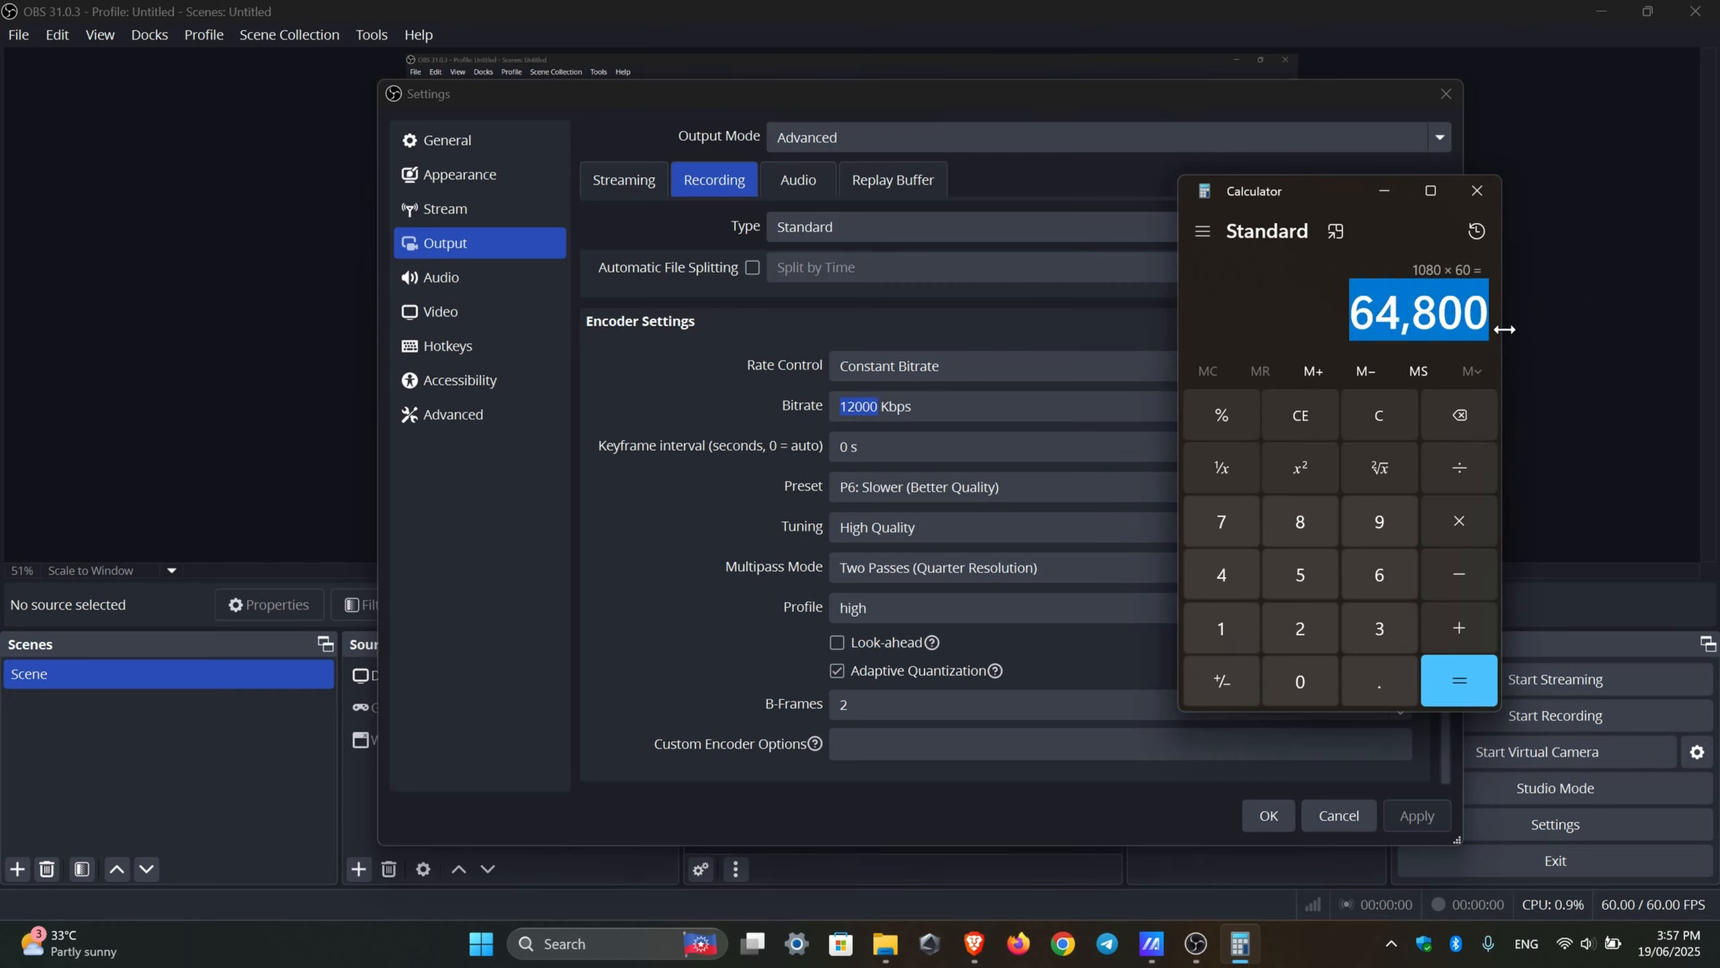
{"action": "left_click_drag", "start_coordinate": [1291, 191], "coordinate": [1264, 196]}
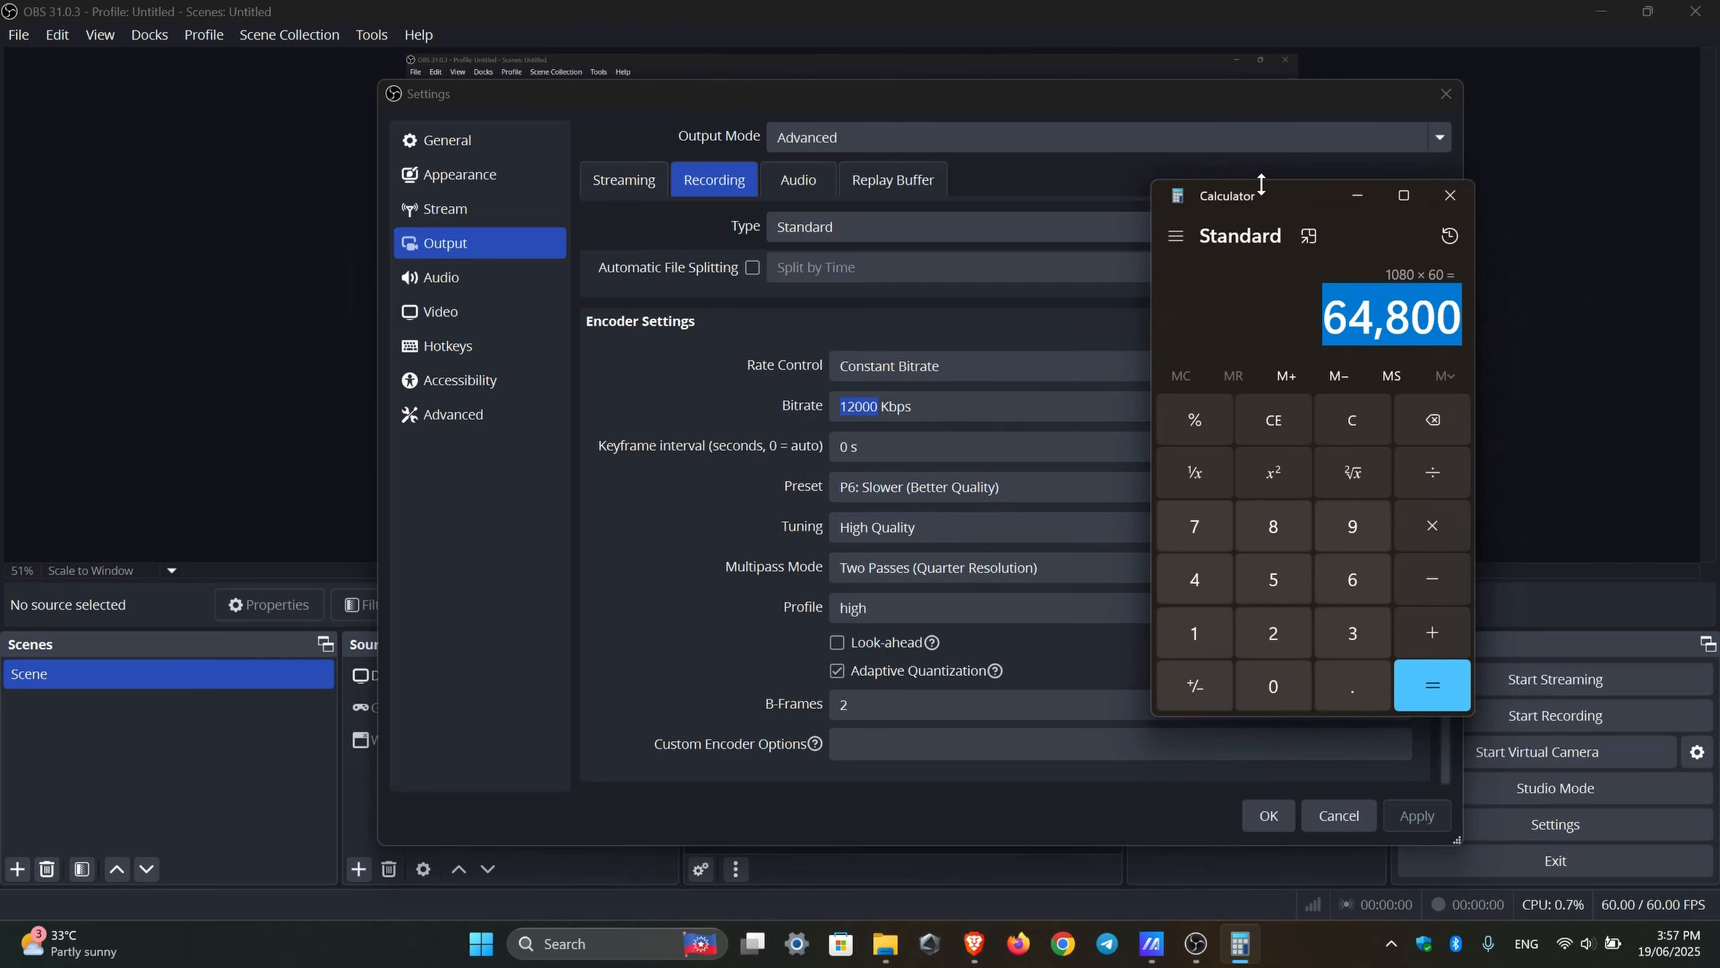
Step: Set the recording bitrate to 200 Kbps in the OBS encoder settings
{"action": "left_click", "coordinate": [914, 406]}
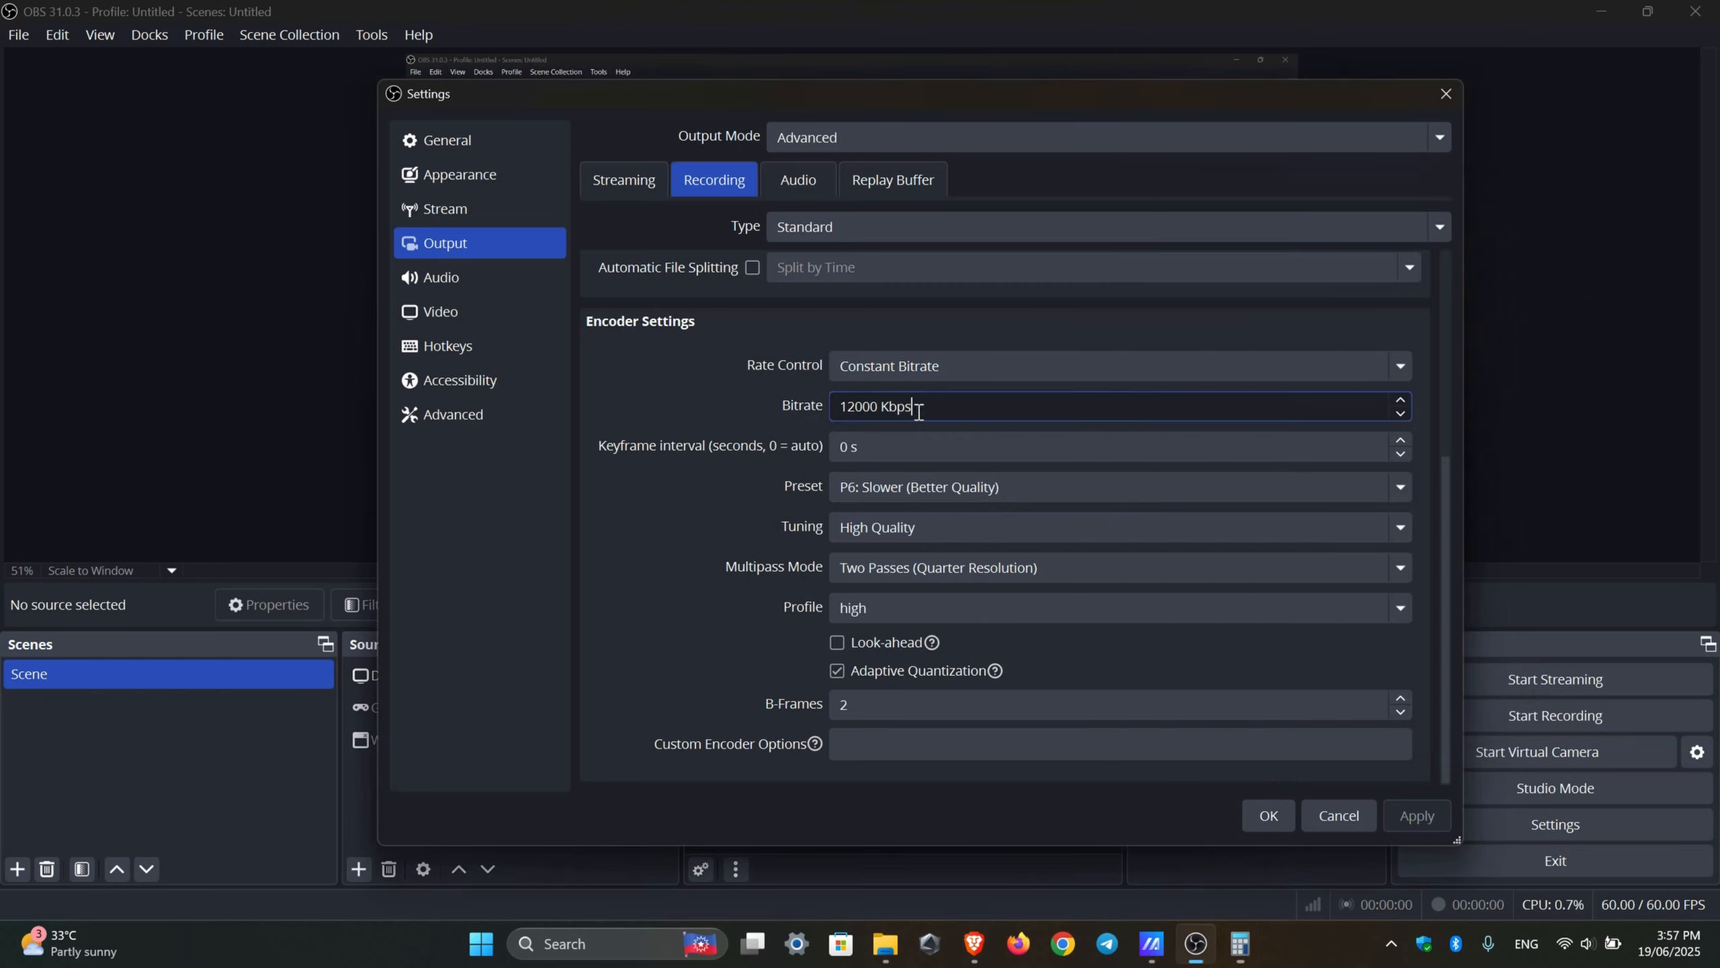
{"action": "type", "text": "20000"}
{"action": "key", "text": "BackSpace"}
{"action": "key", "text": "BackSpace"}
{"action": "key", "text": "BackSpace"}
{"action": "key", "text": "BackSpace"}
{"action": "key", "text": "BackSpace"}
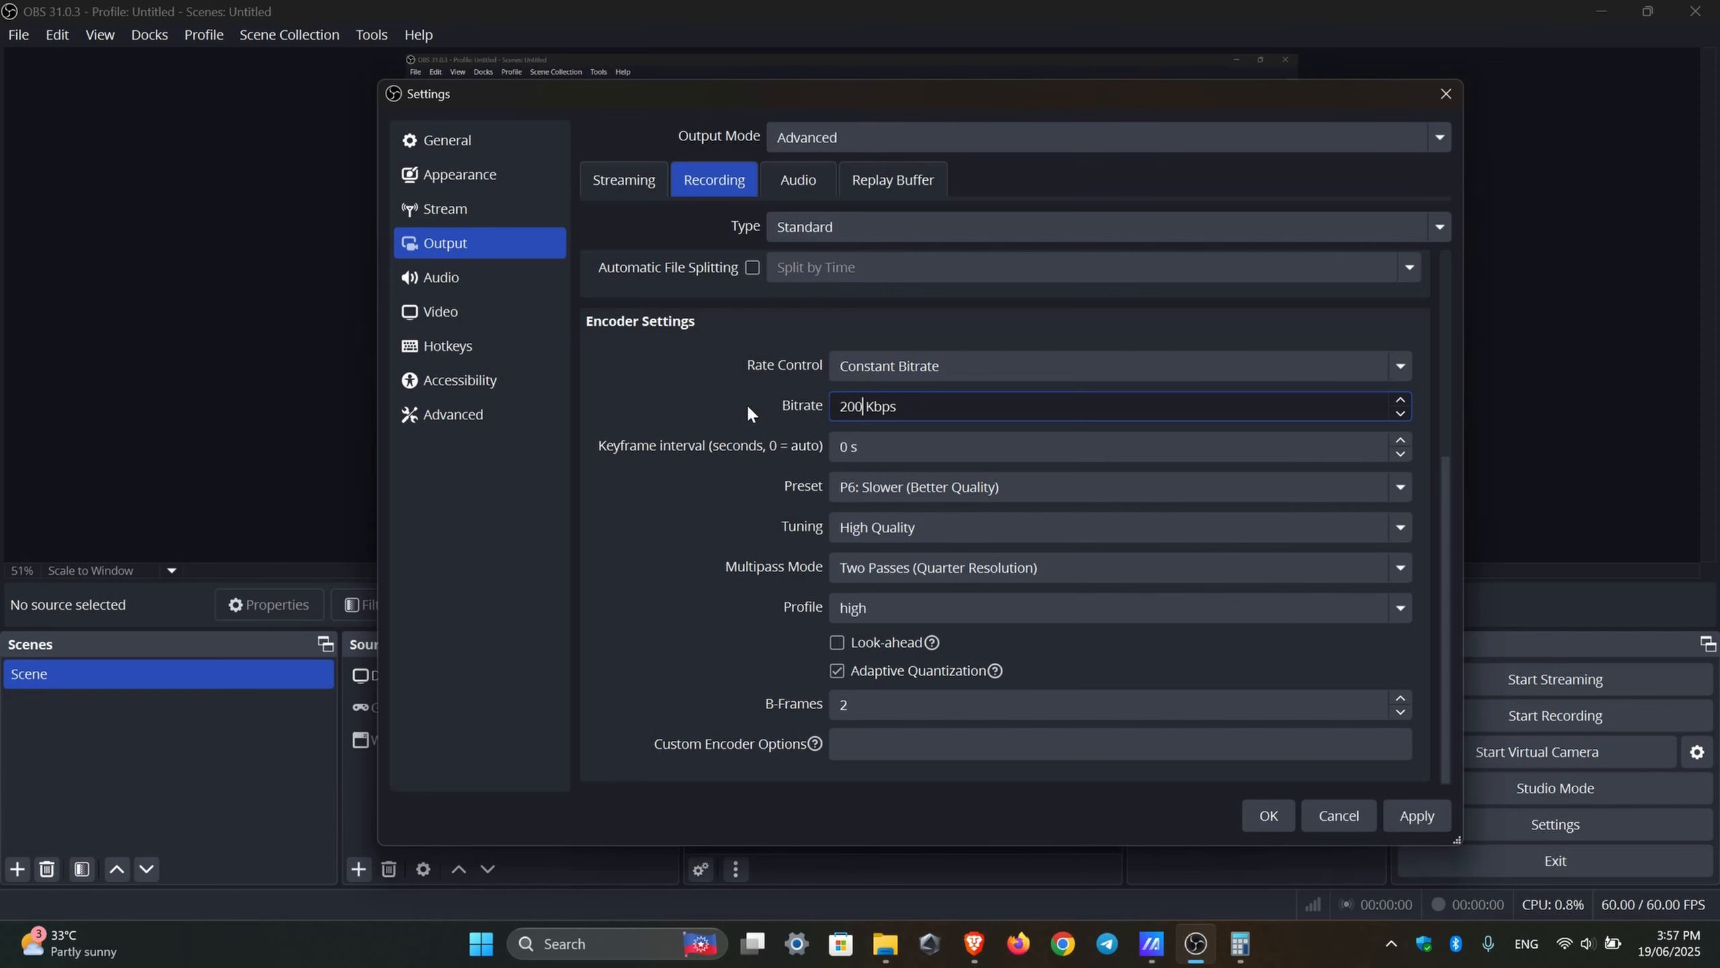
{"action": "type", "text": "200"}
Step: Switch to Calculator, clear its result, and close it
{"action": "key", "text": "Caps_Lock"}
{"action": "key", "text": "alt+Tab"}
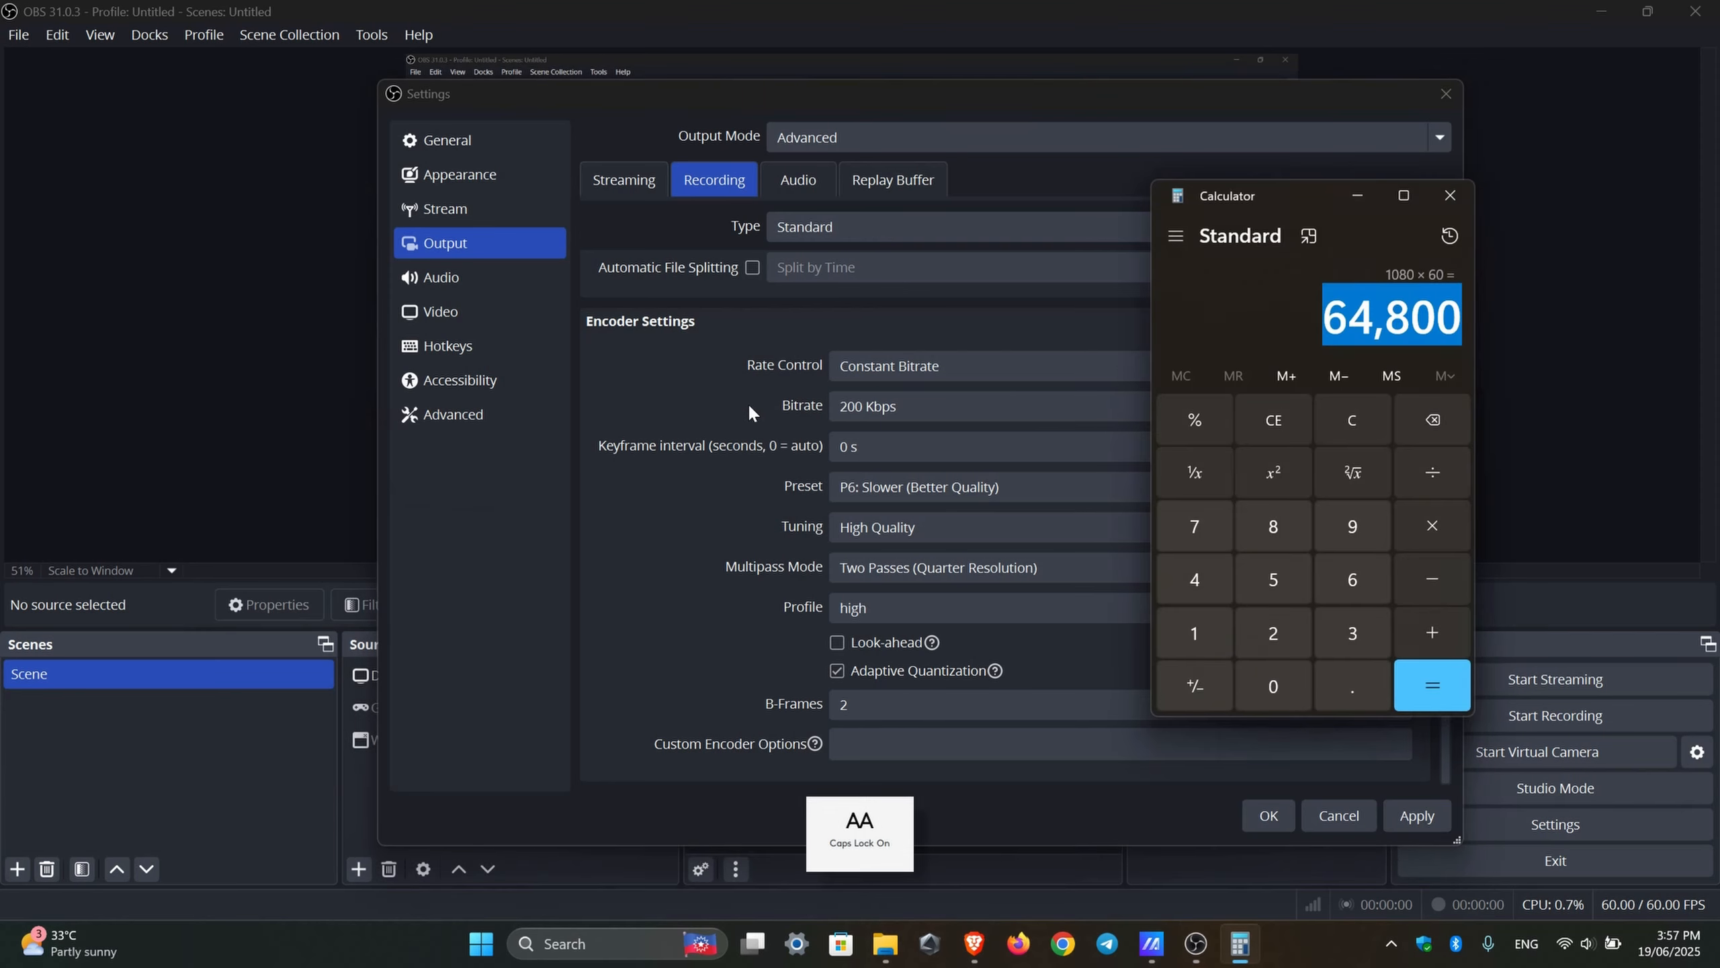
{"action": "left_click", "coordinate": [1324, 414]}
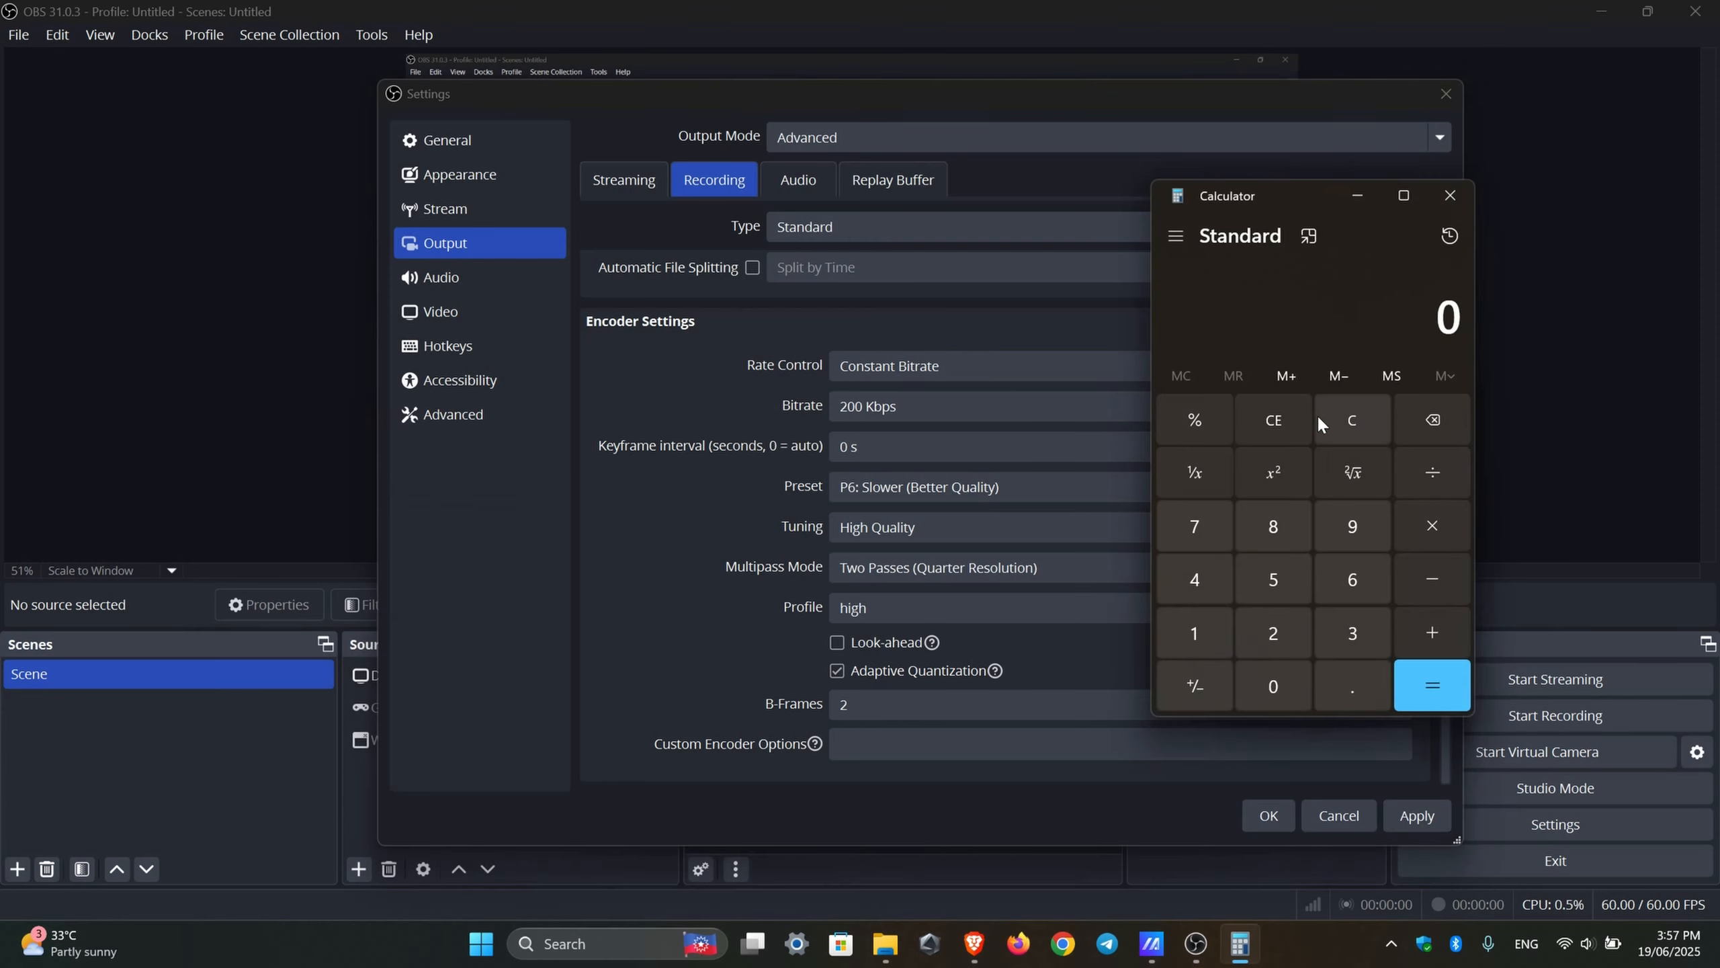
{"action": "key", "text": "alt+F4"}
Step: Set the recording encoder's bitrate to 20000 Kbps
{"action": "left_click", "coordinate": [854, 408]}
{"action": "double_click", "coordinate": [850, 407]}
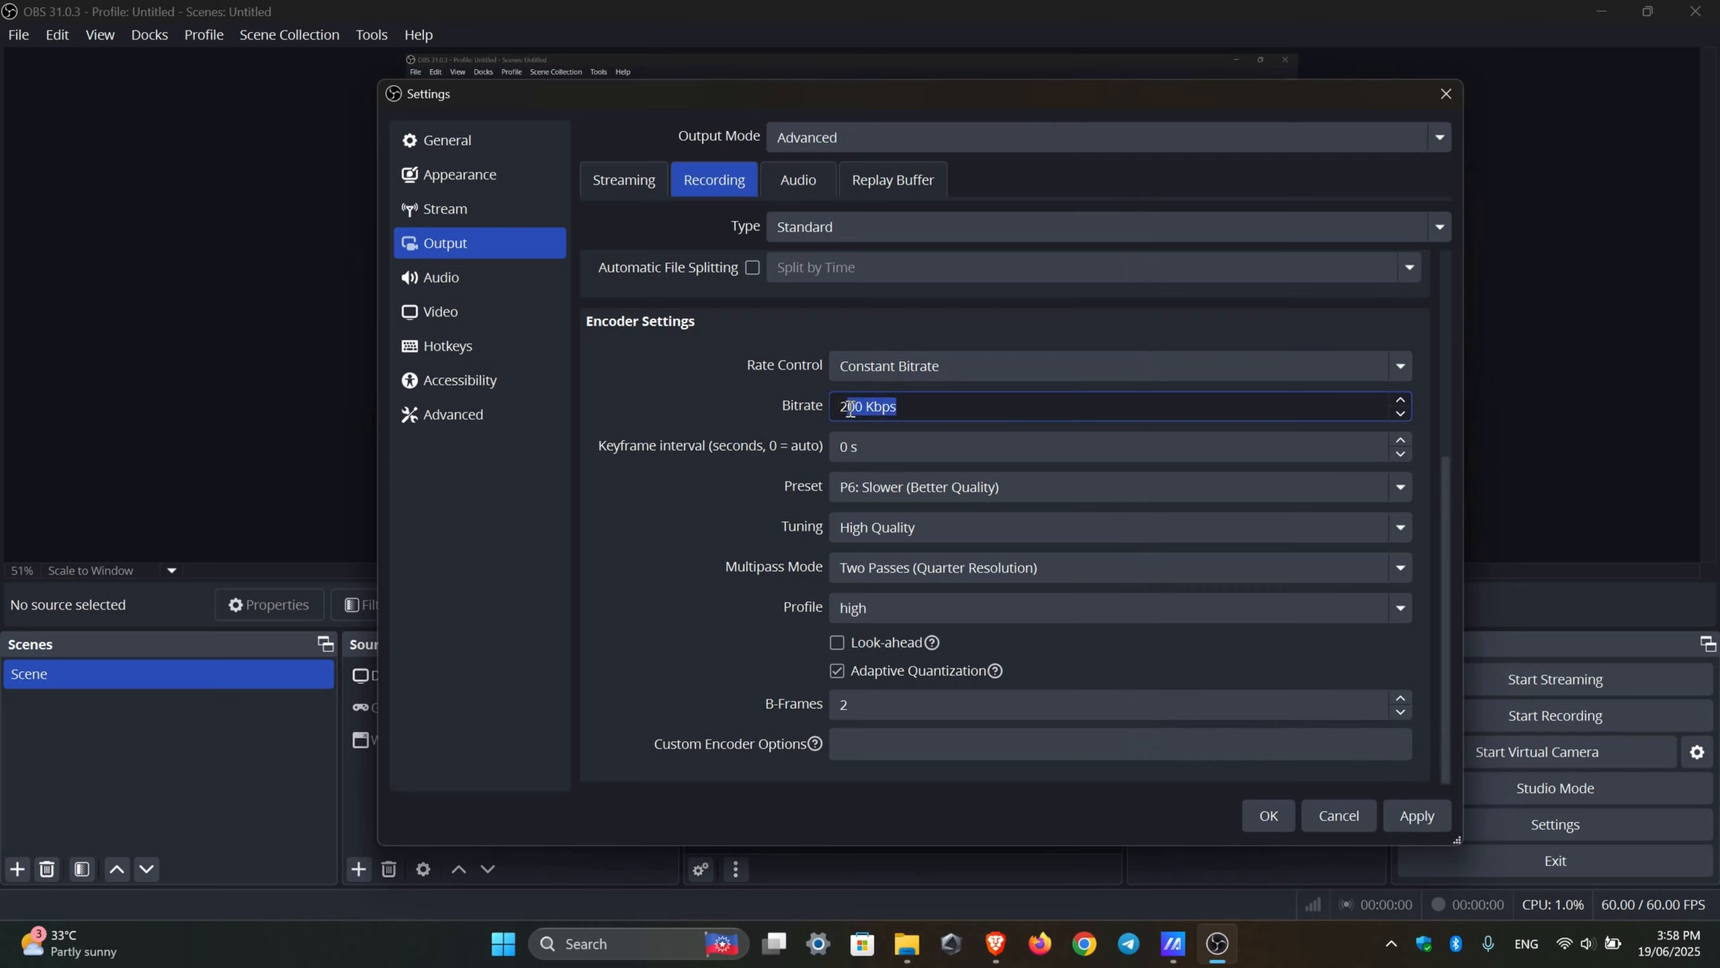
{"action": "left_click", "coordinate": [886, 408]}
{"action": "left_click_drag", "start_coordinate": [867, 408], "coordinate": [839, 407]}
{"action": "type", "text": "120000"}
{"action": "key", "text": "BackSpace"}
{"action": "key", "text": "BackSpace"}
{"action": "key", "text": "BackSpace"}
{"action": "key", "text": "BackSpace"}
{"action": "key", "text": "BackSpace"}
{"action": "key", "text": "BackSpace"}
{"action": "type", "text": "200000"}
{"action": "key", "text": "BackSpace"}
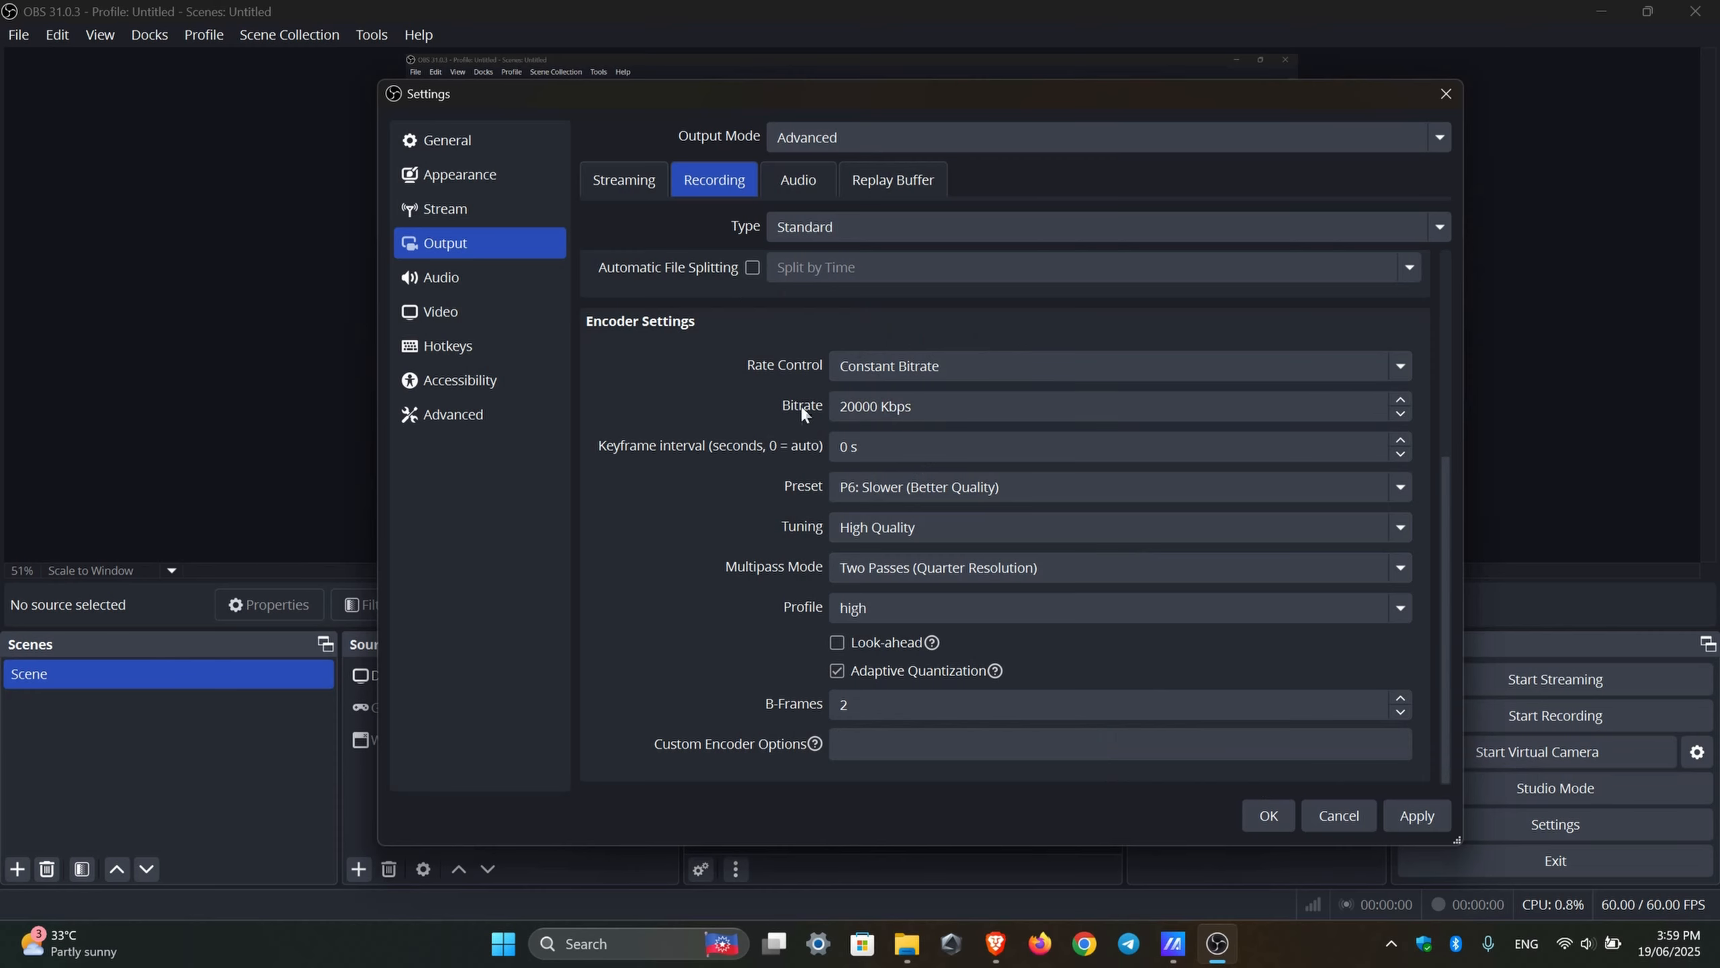
Step: Check the encoder preset choices, keep P6: Slower (Better Quality), and save the settings
{"action": "left_click", "coordinate": [877, 482]}
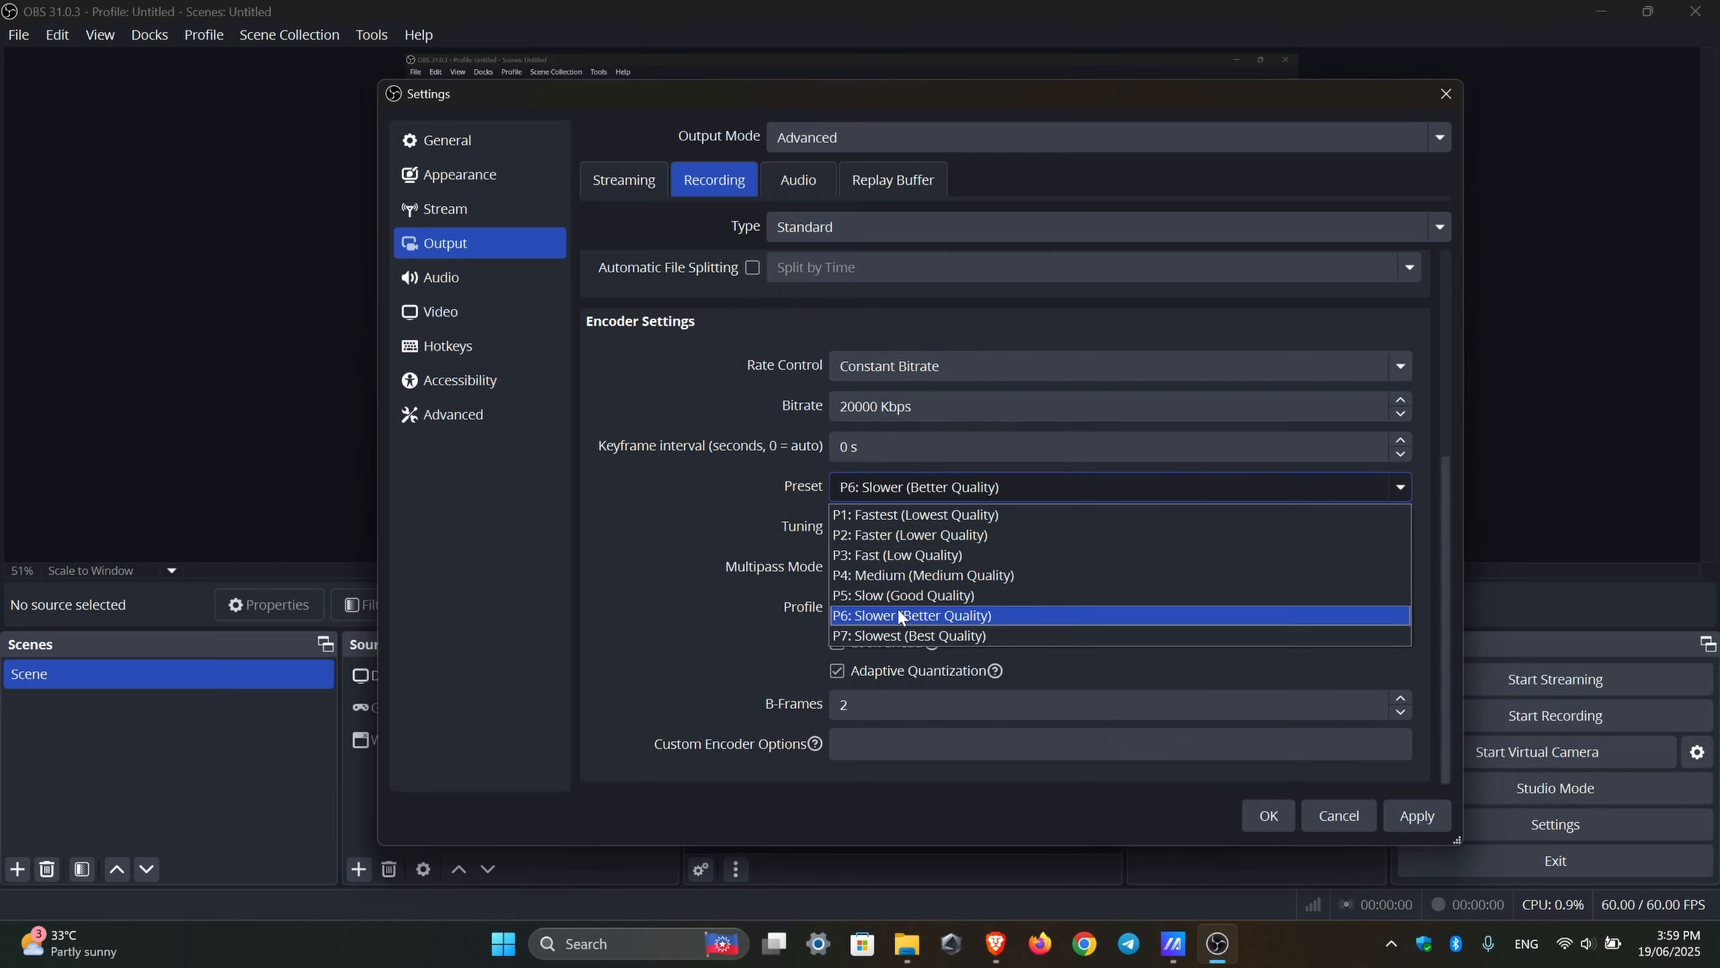
{"action": "left_click", "coordinate": [721, 483]}
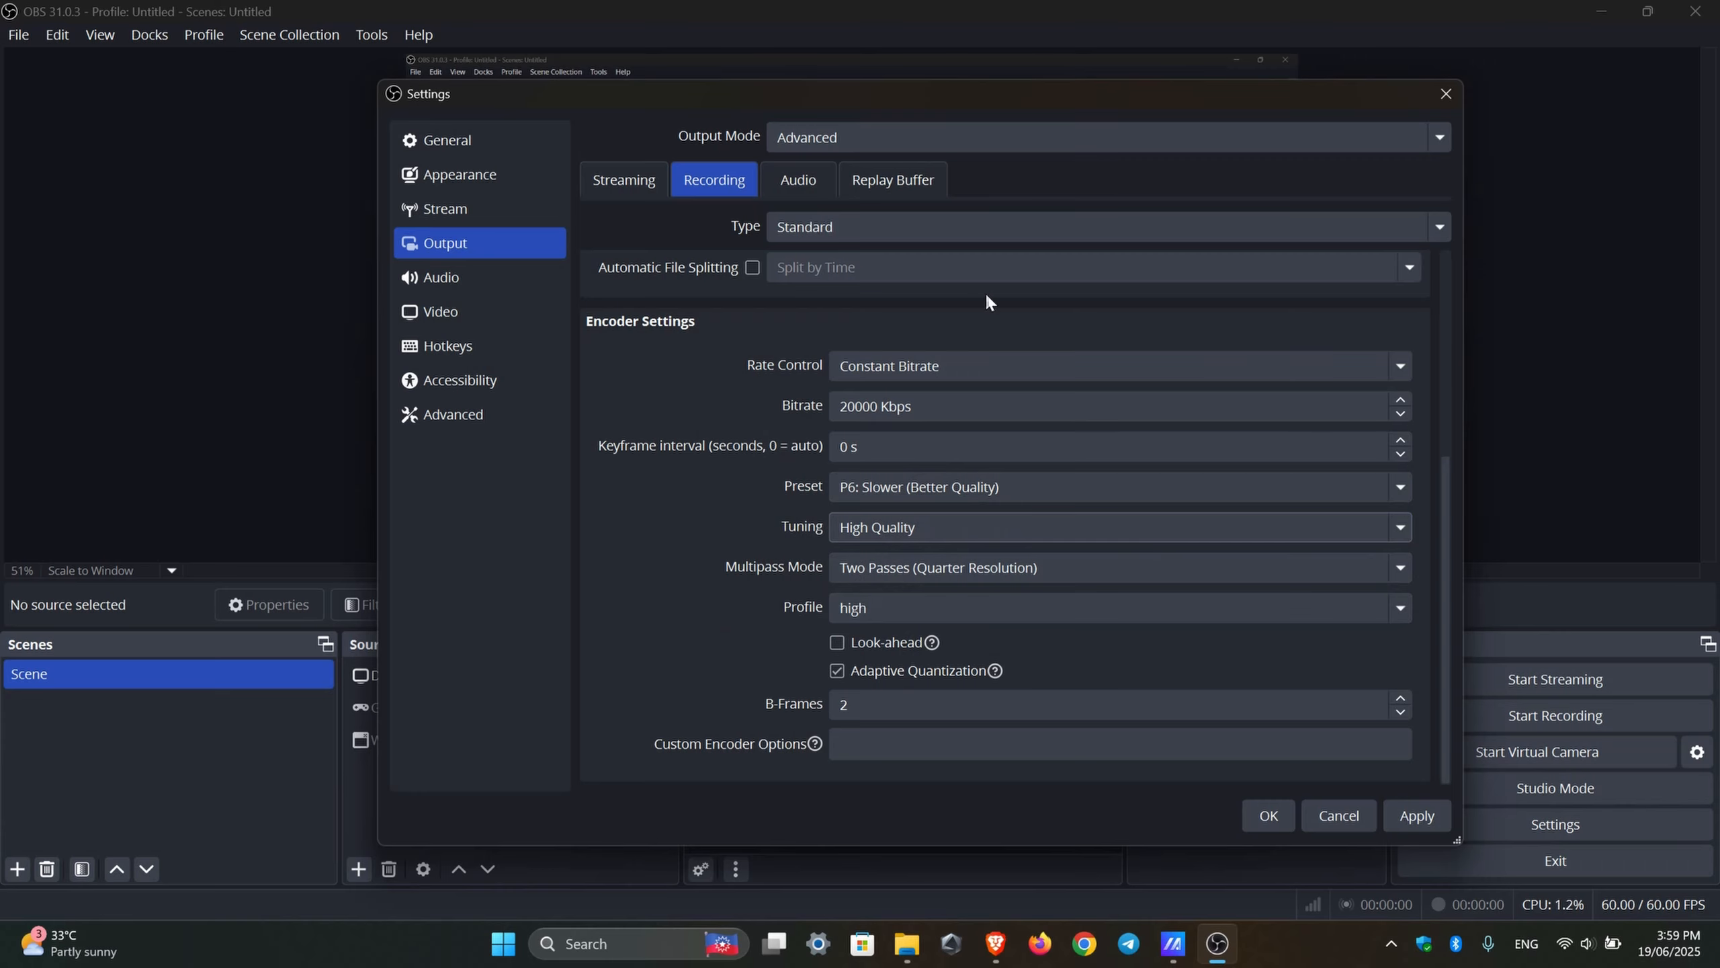
{"action": "scroll", "coordinate": [799, 374], "scroll_direction": "up", "scroll_amount": 5}
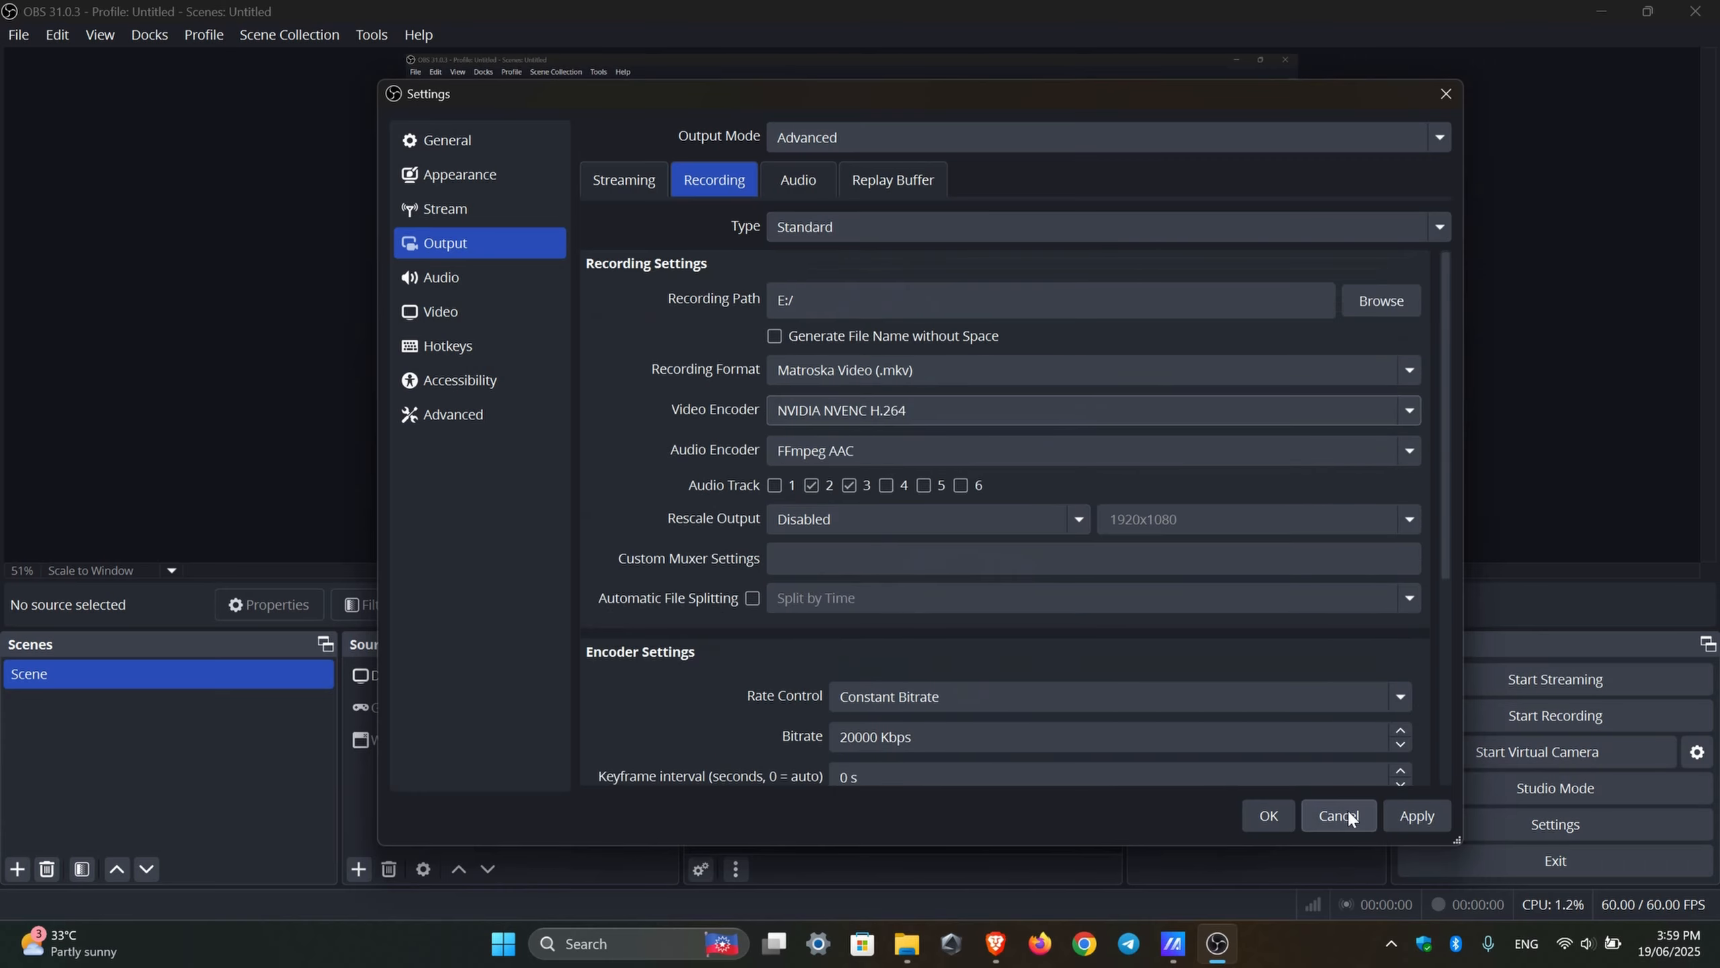
{"action": "left_click", "coordinate": [1269, 815]}
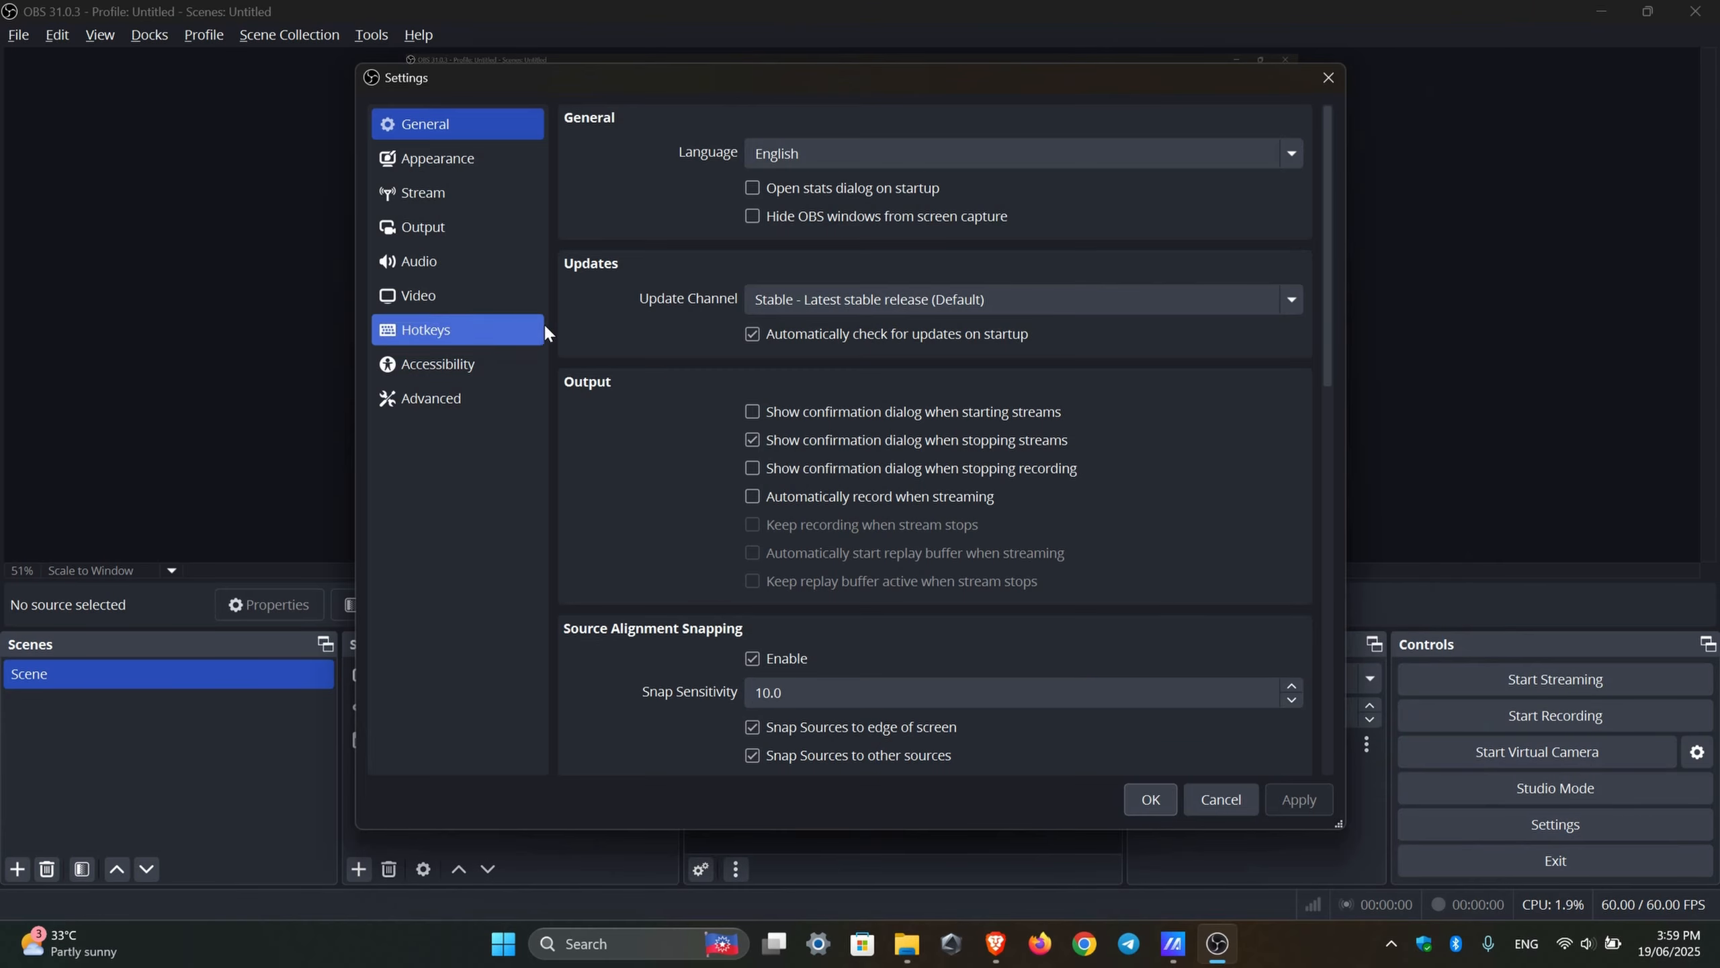
Step: Reopen the settings and review the recording and streaming output options and the stream service destination
{"action": "left_click", "coordinate": [453, 226]}
{"action": "left_click", "coordinate": [697, 164]}
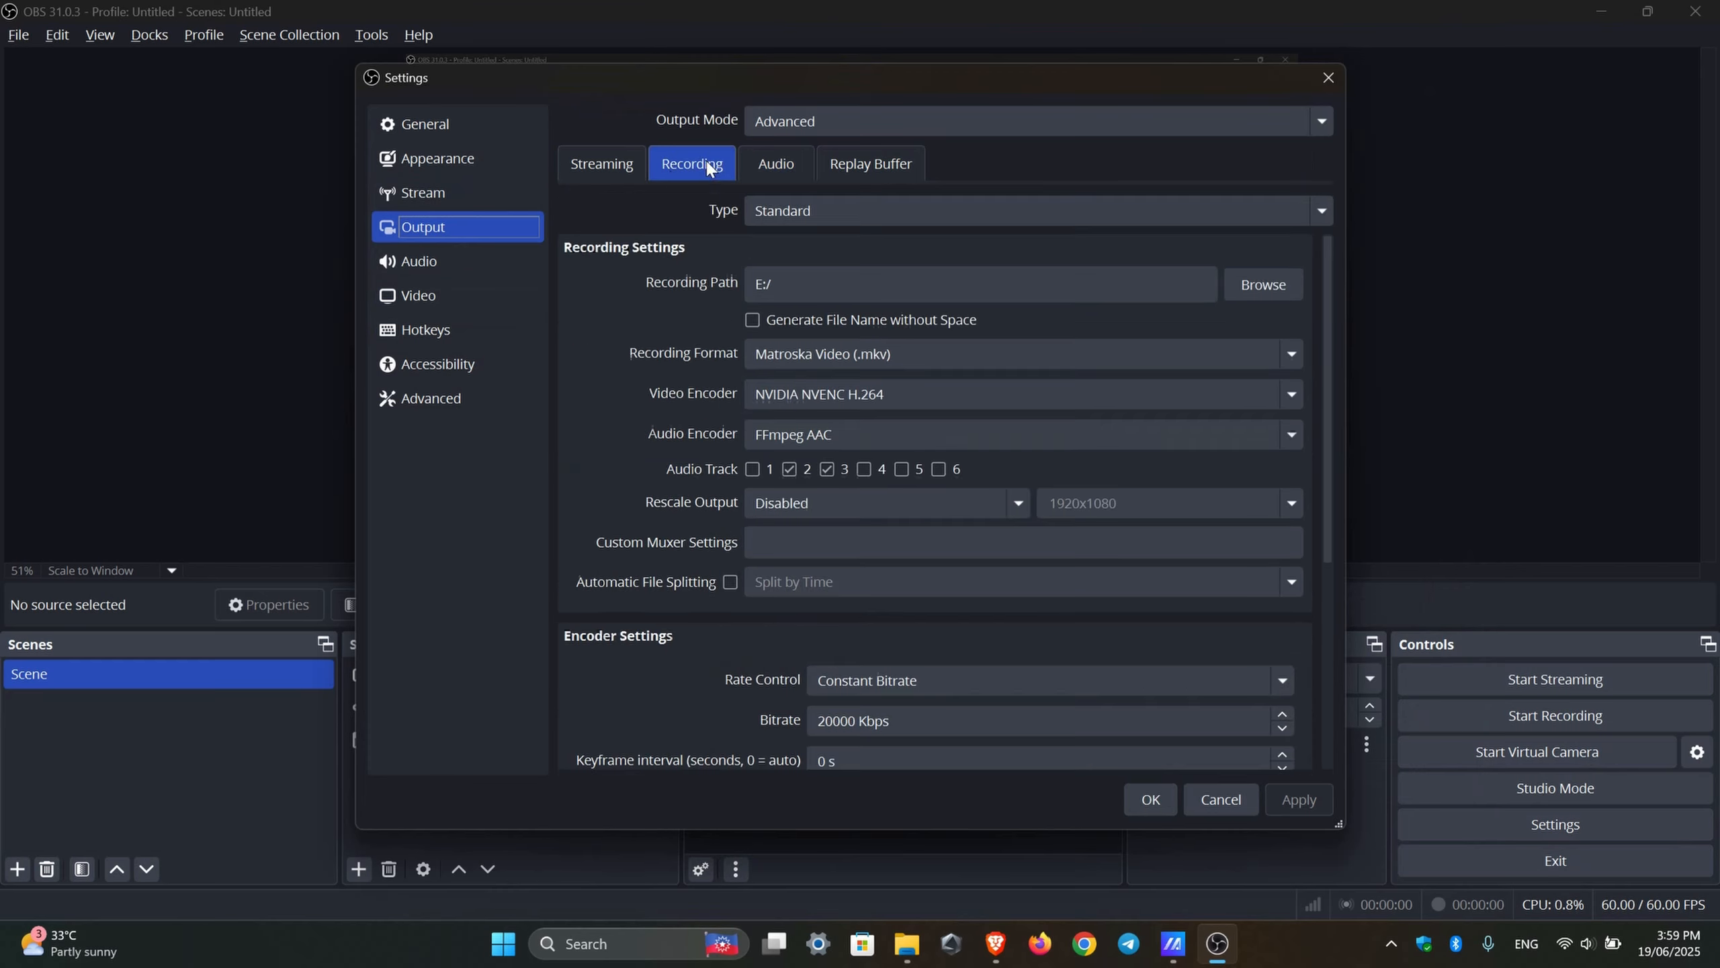
{"action": "left_click", "coordinate": [599, 163]}
{"action": "left_click", "coordinate": [434, 191]}
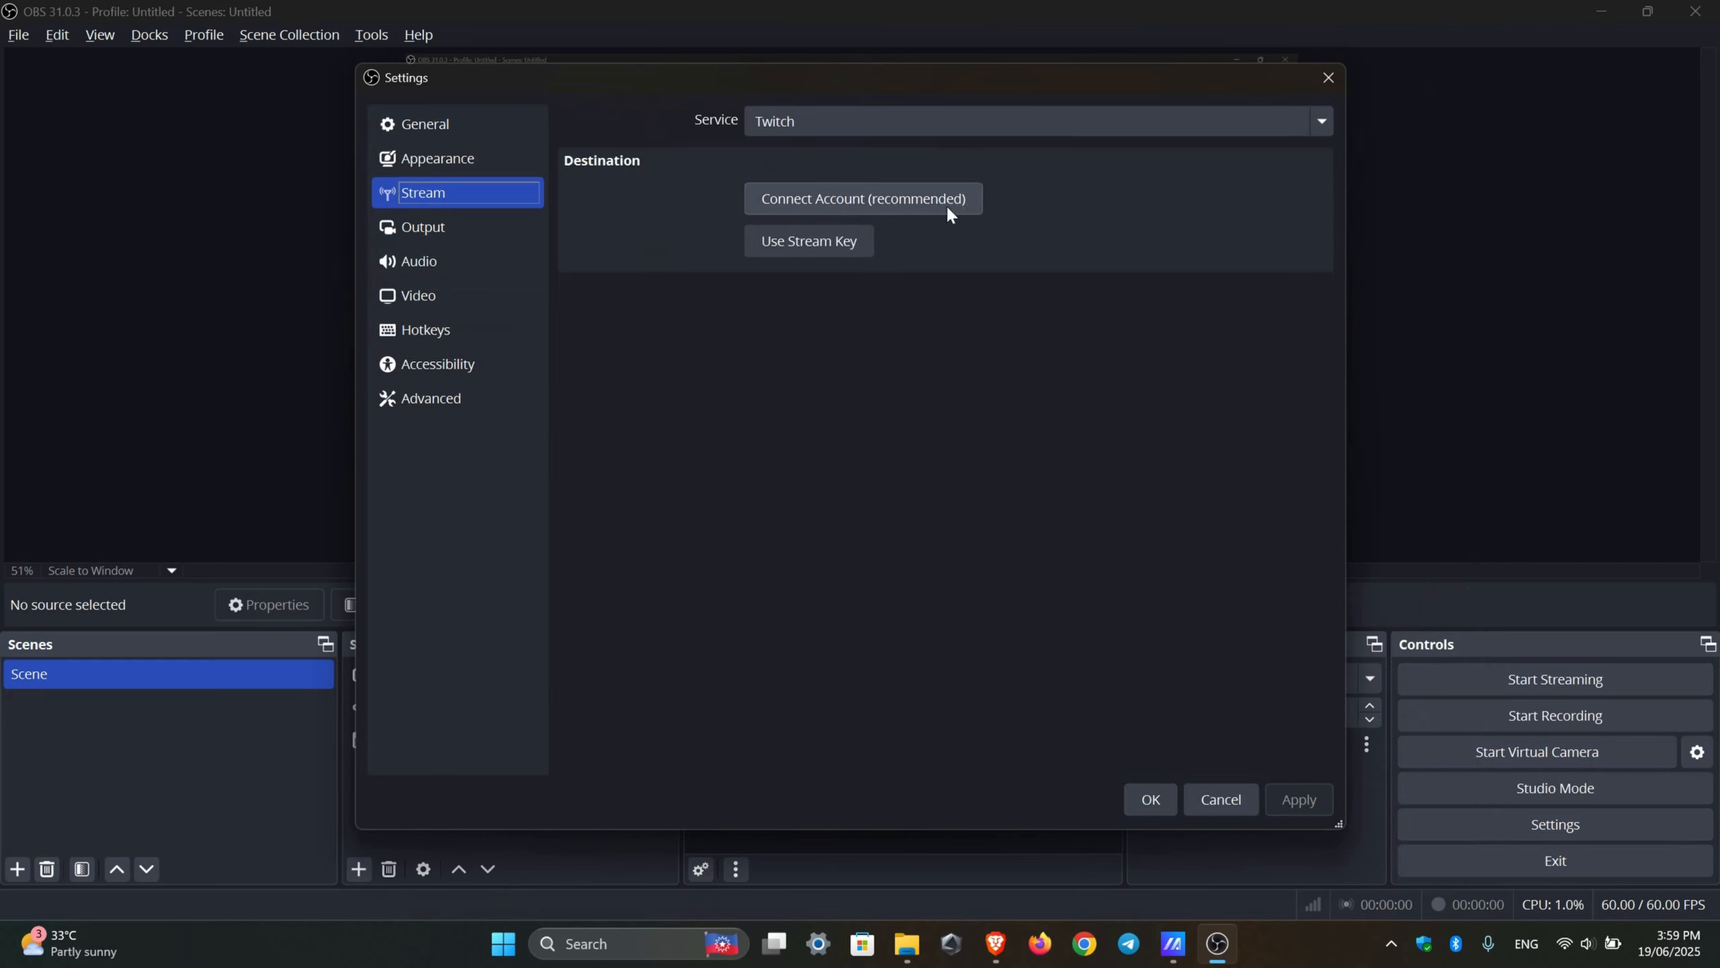
{"action": "left_click", "coordinate": [503, 173]}
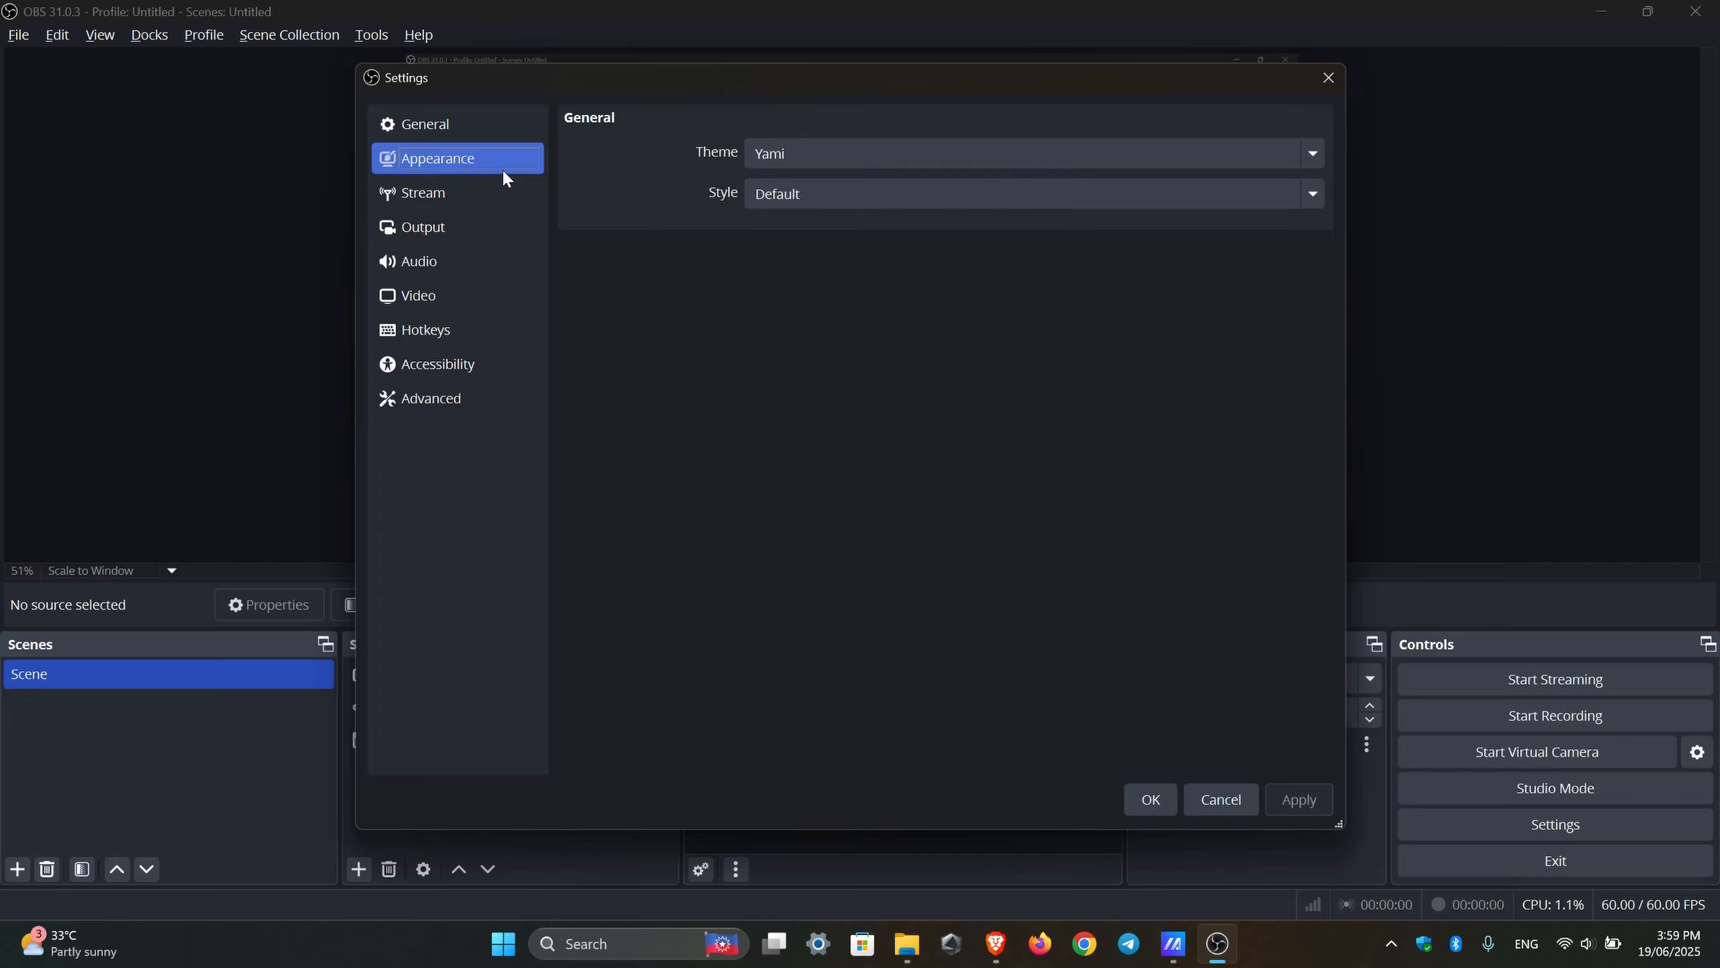
{"action": "left_click", "coordinate": [504, 182]}
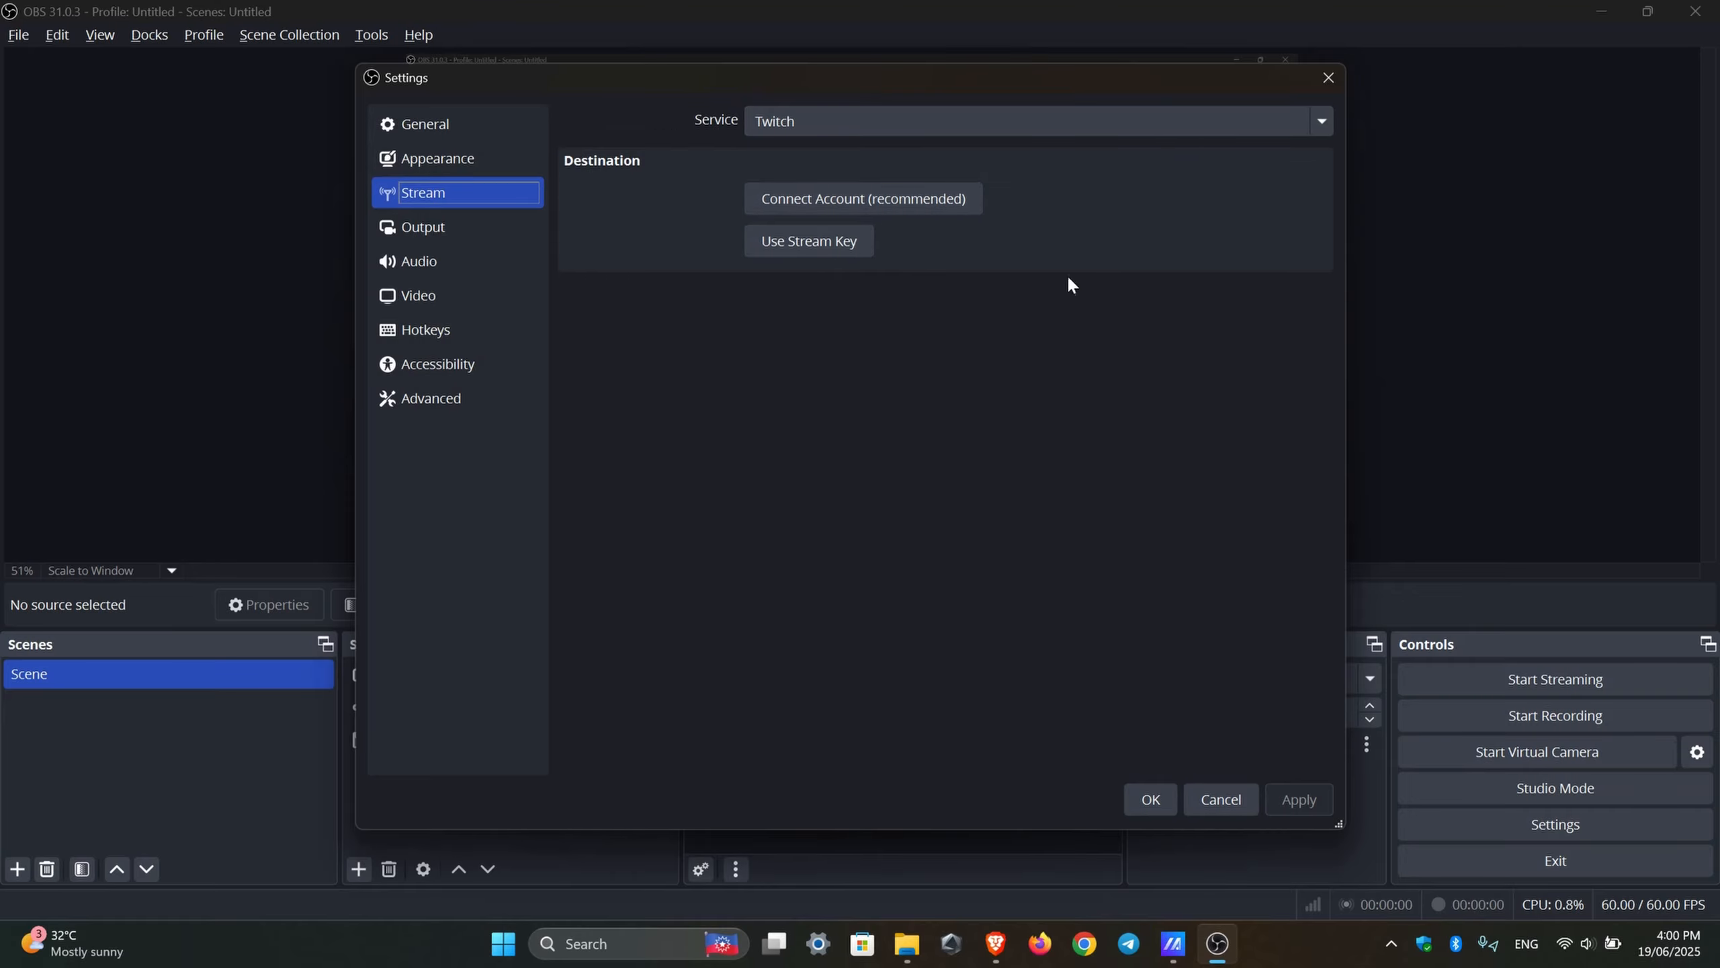
Step: Review the General, Hotkeys and Video settings, including the start and stop recording shortcuts, and close the settings
{"action": "left_click", "coordinate": [482, 123]}
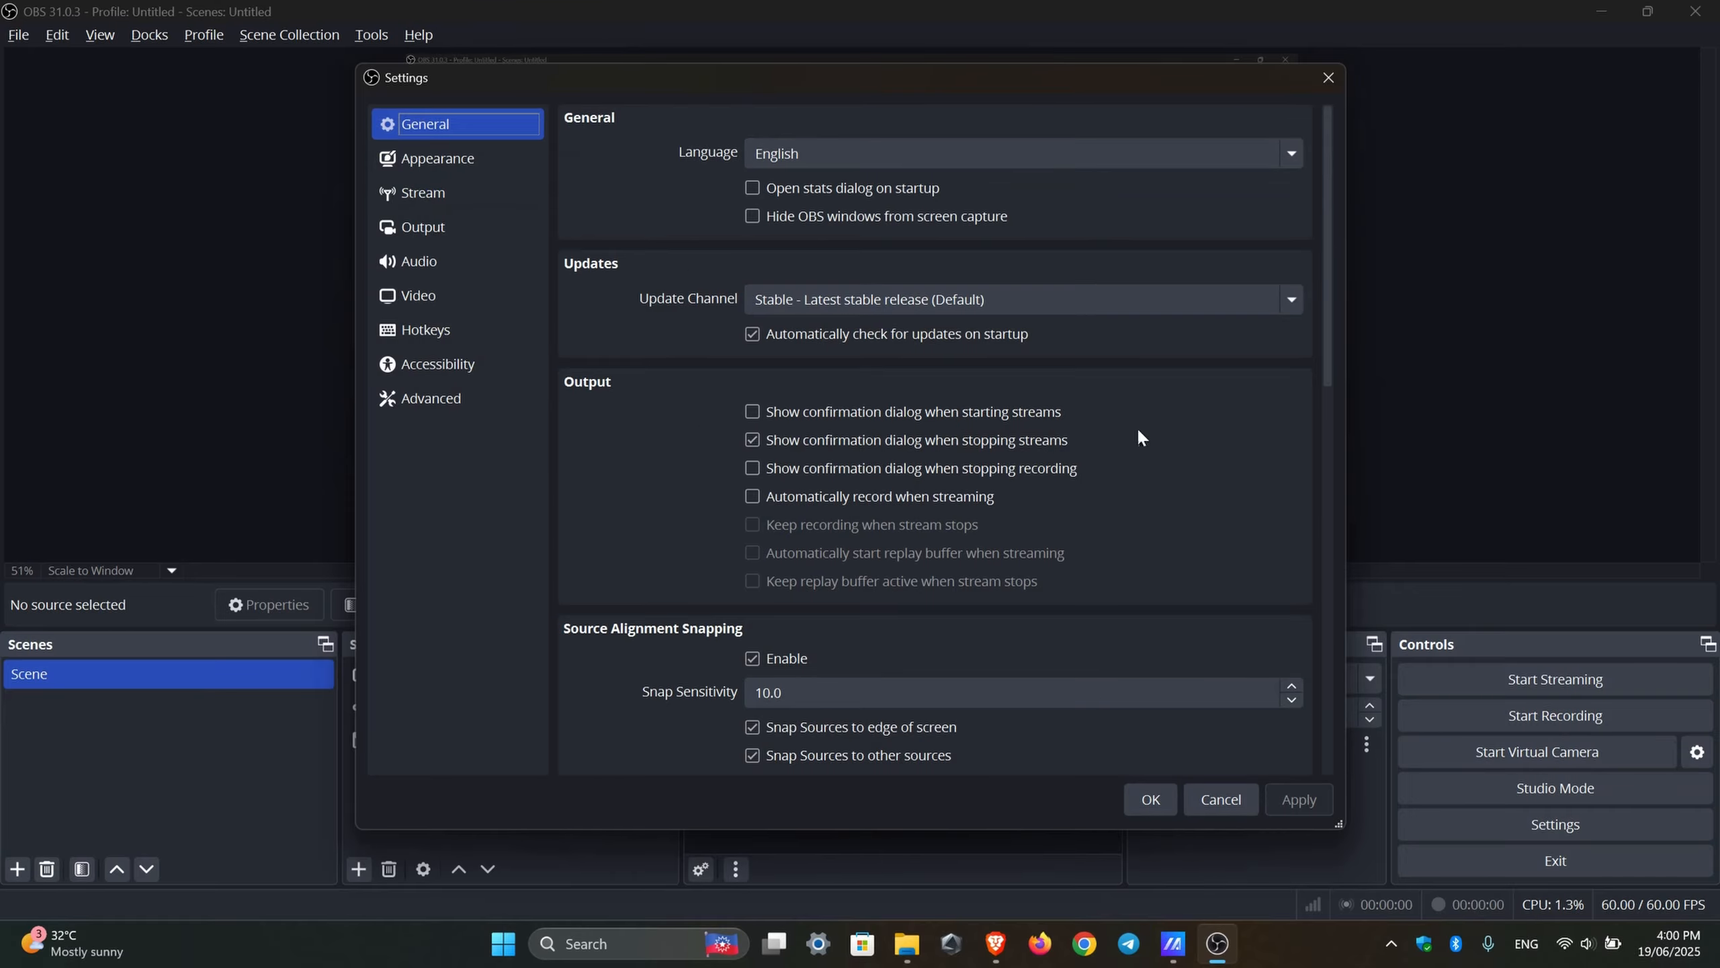
{"action": "left_click", "coordinate": [458, 331]}
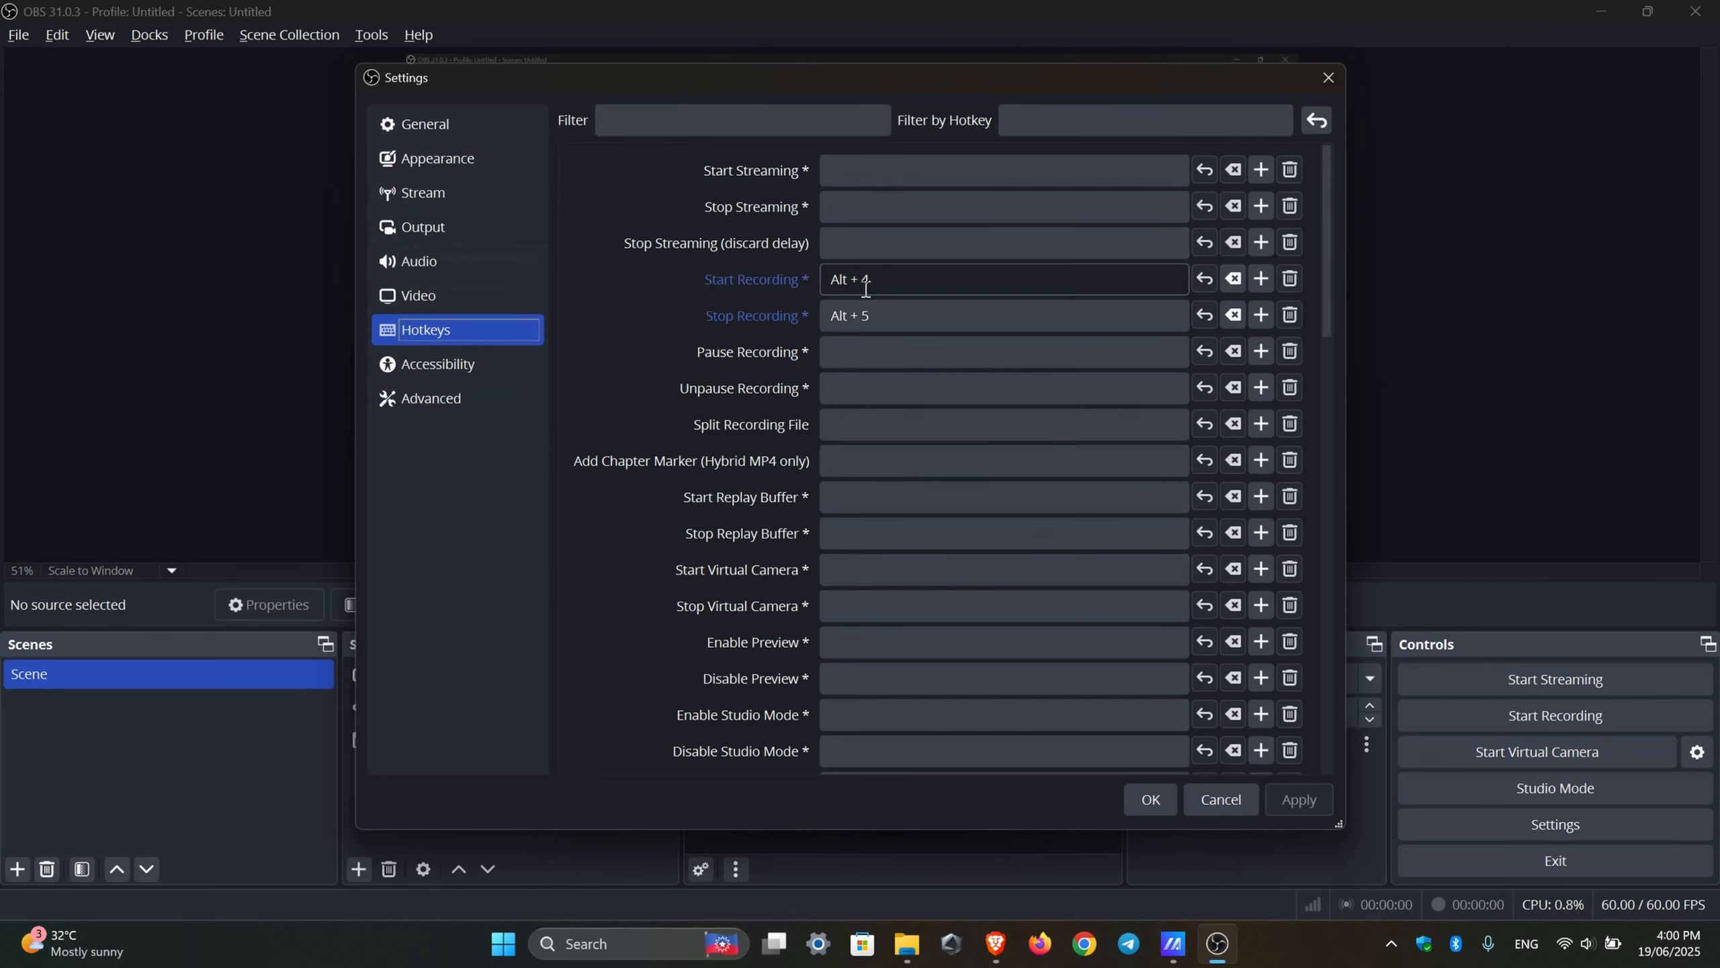
{"action": "left_click", "coordinate": [509, 297]}
{"action": "key", "text": "Escape"}
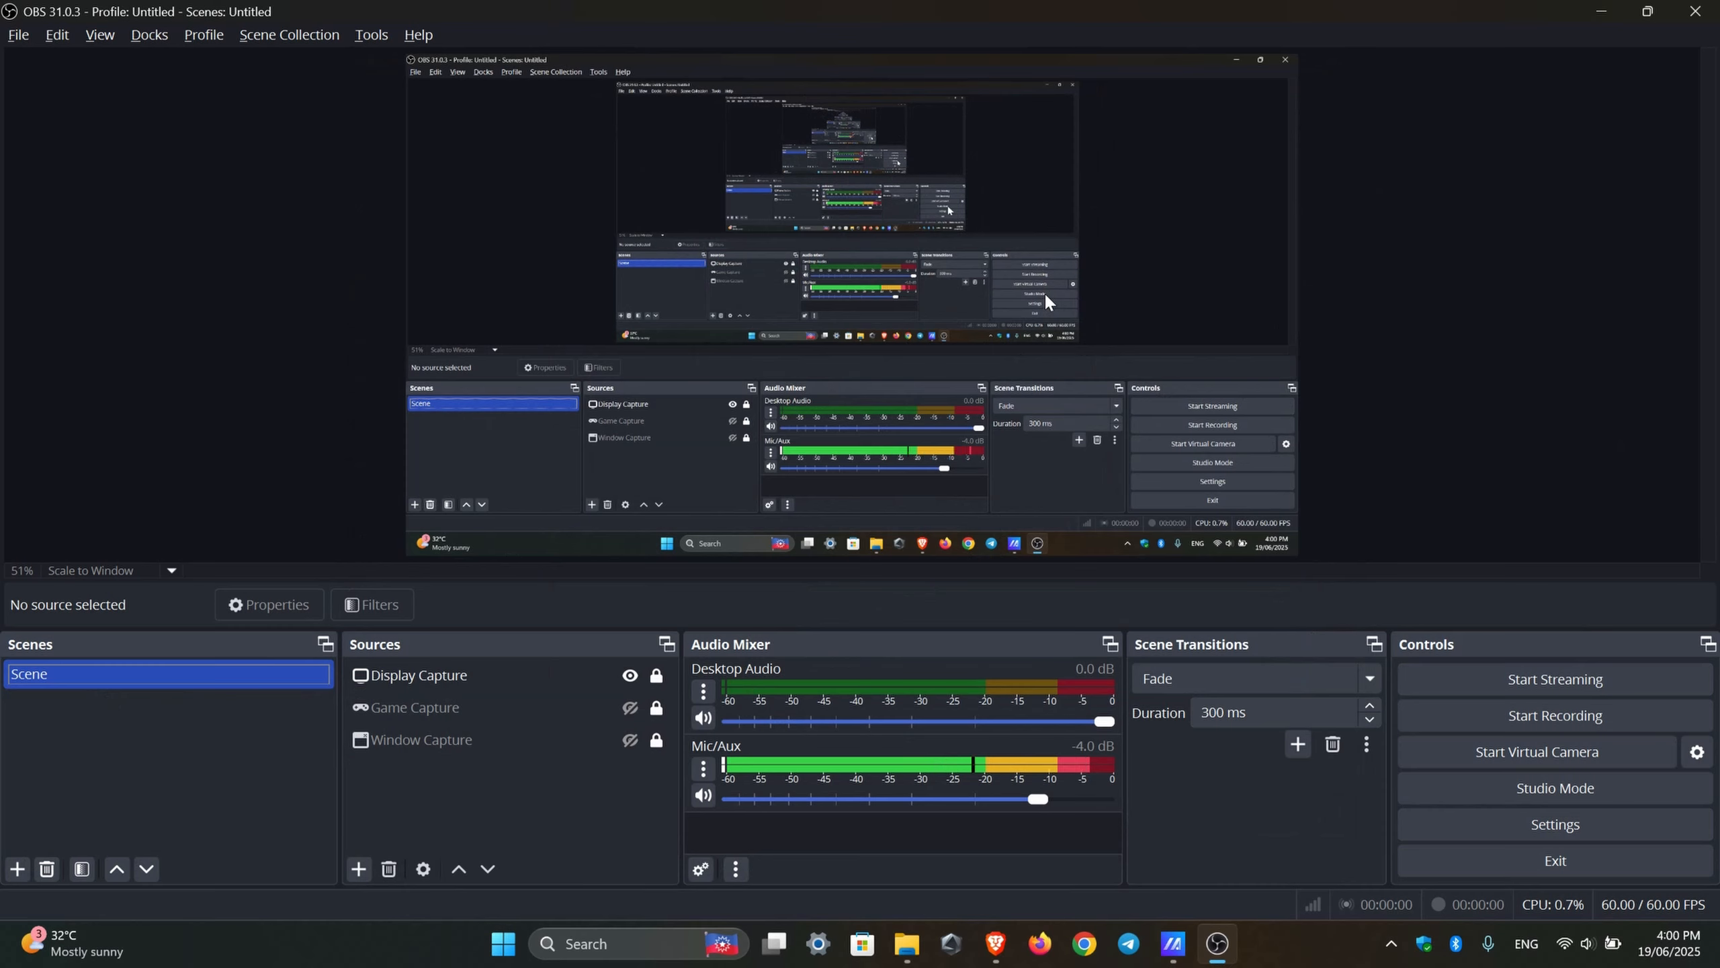
{"action": "key", "text": "Caps_Lock"}
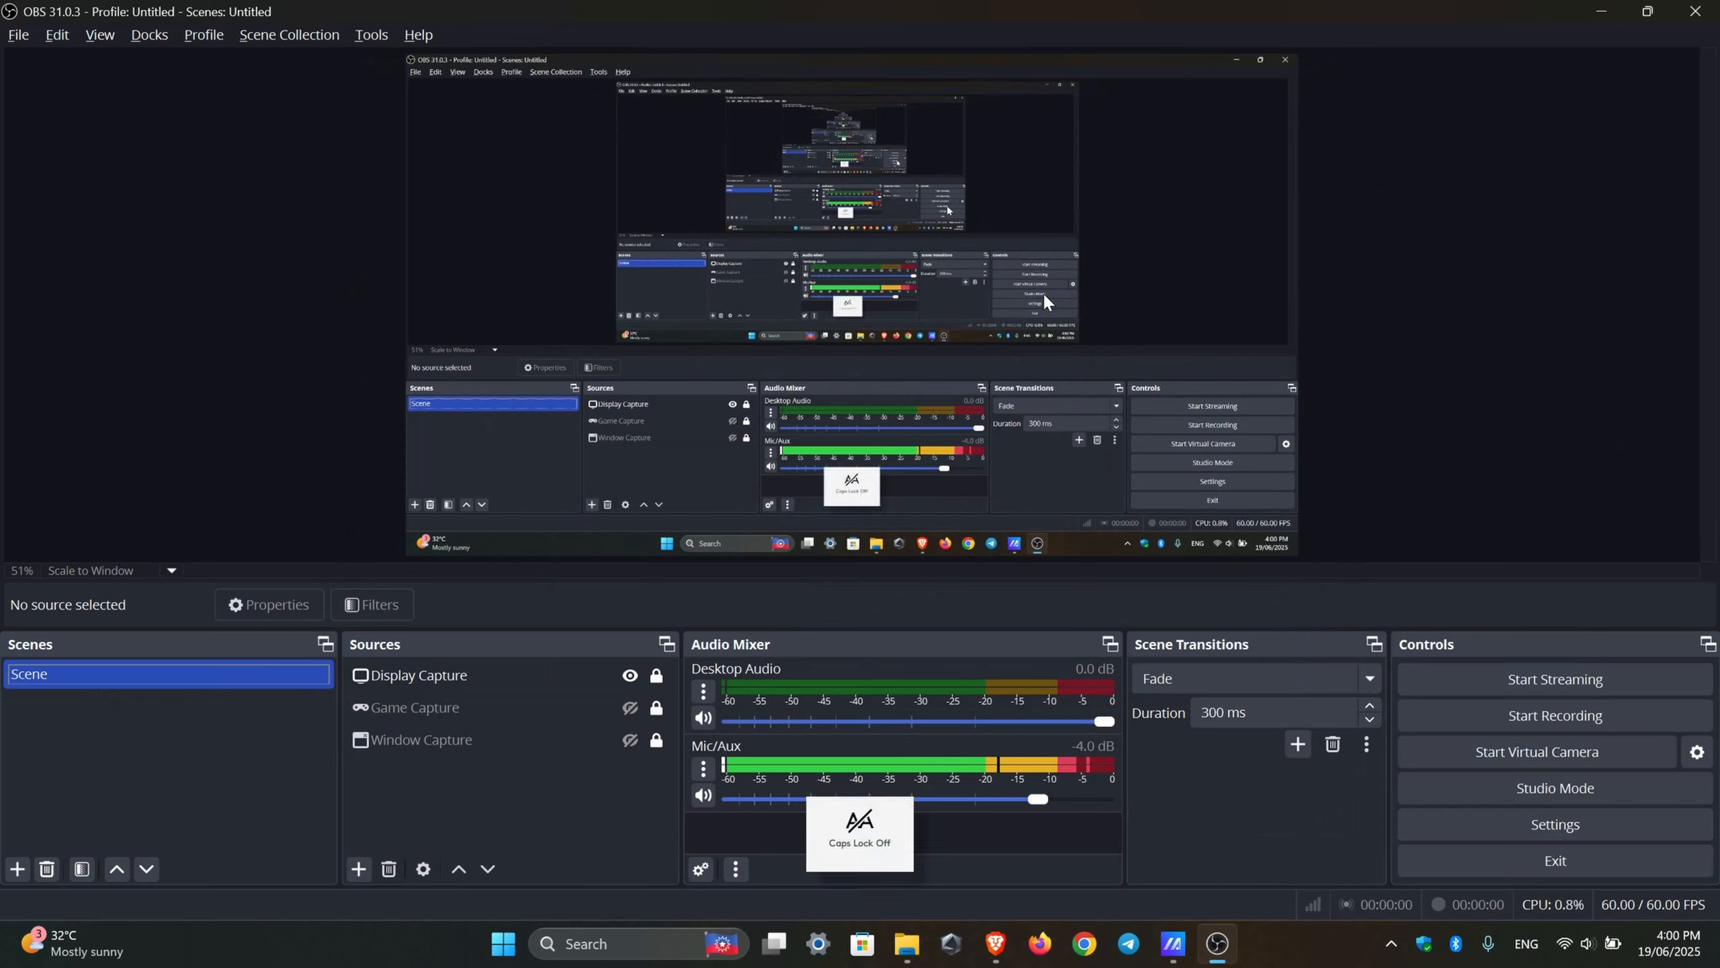